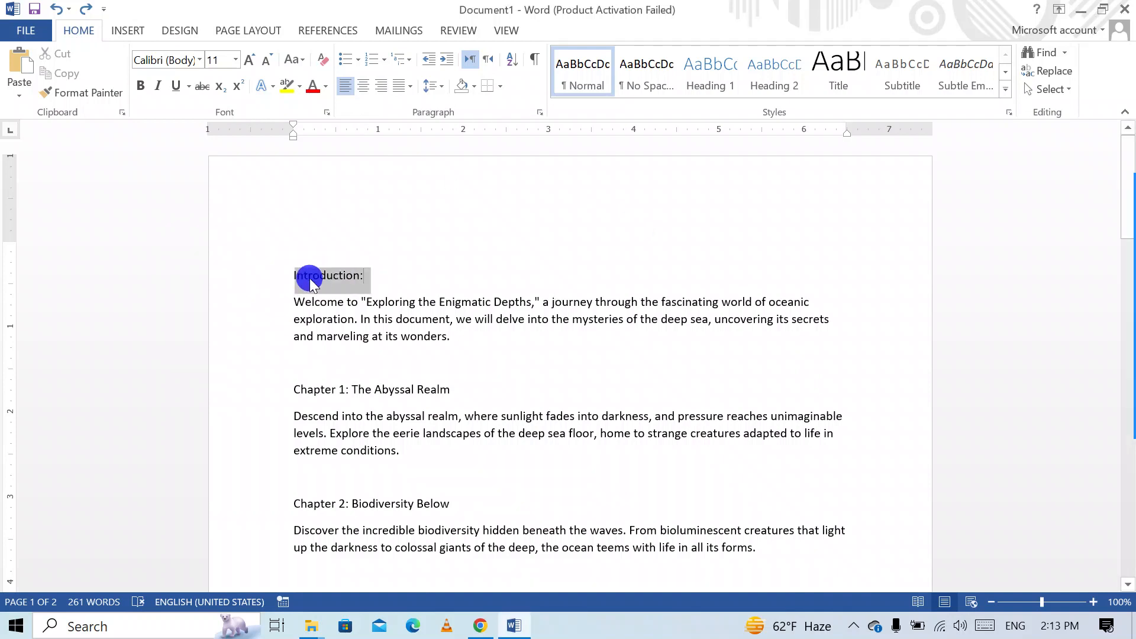
Center the "Introduction:" heading and set its font to Arial Rounded MT Bold
left_click_drag(311, 278, 295, 279)
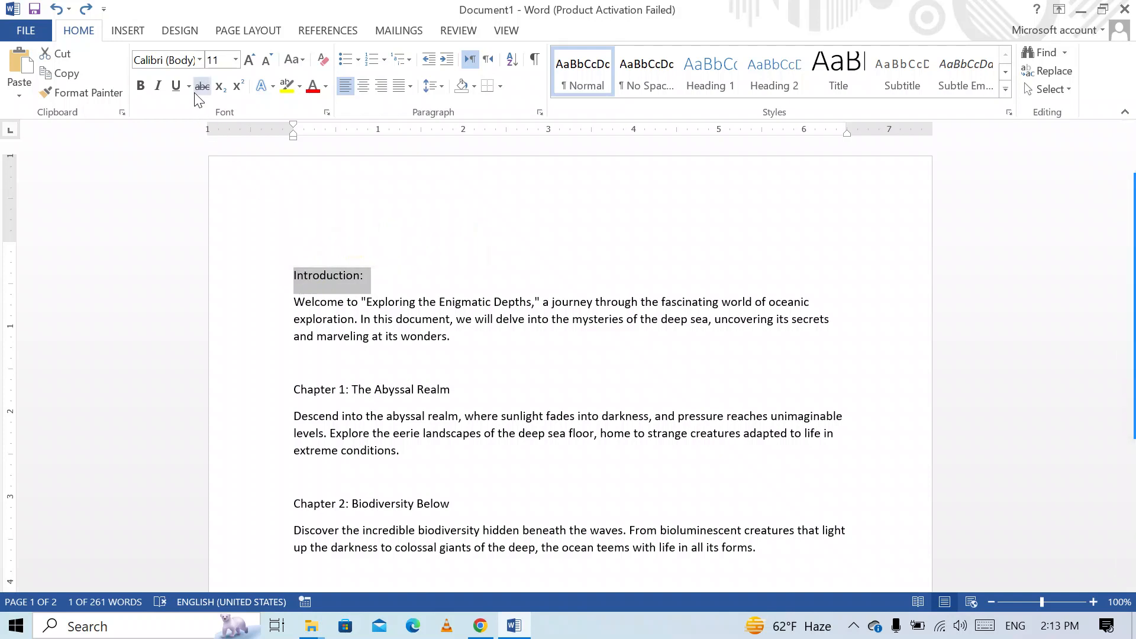
left_click(379, 289)
left_click_drag(372, 271, 275, 288)
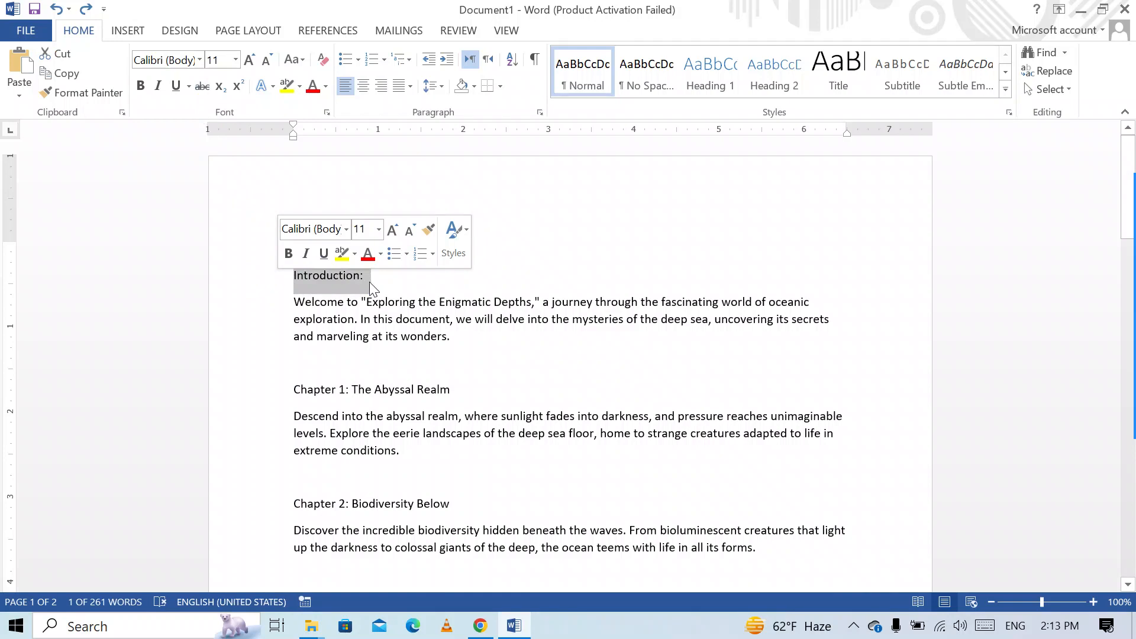
left_click(200, 60)
left_click(201, 60)
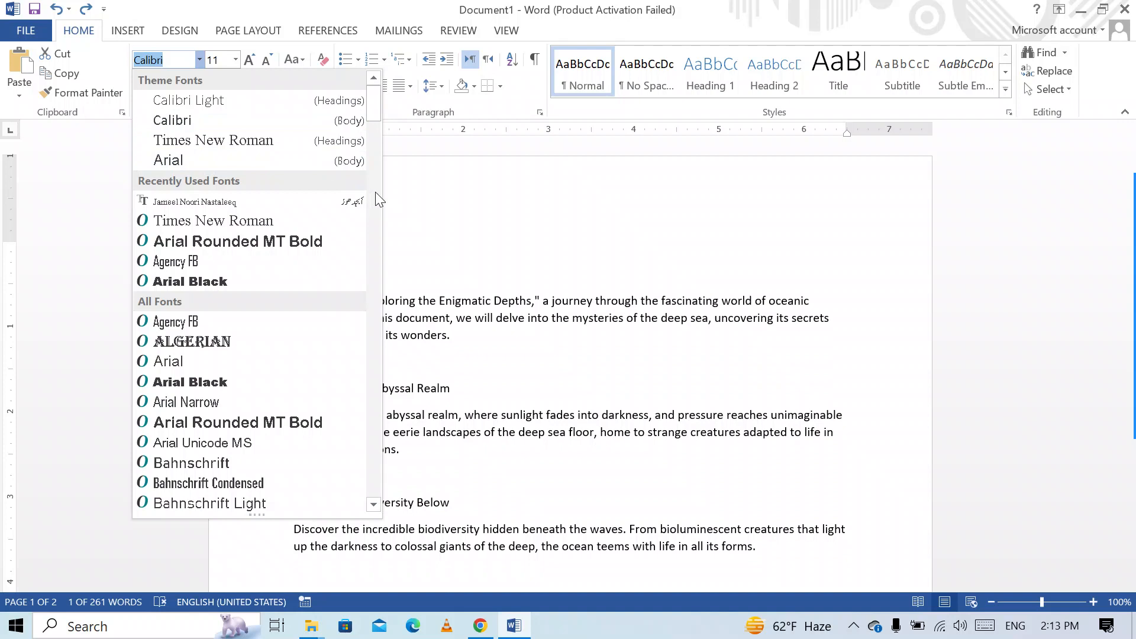
left_click(451, 220)
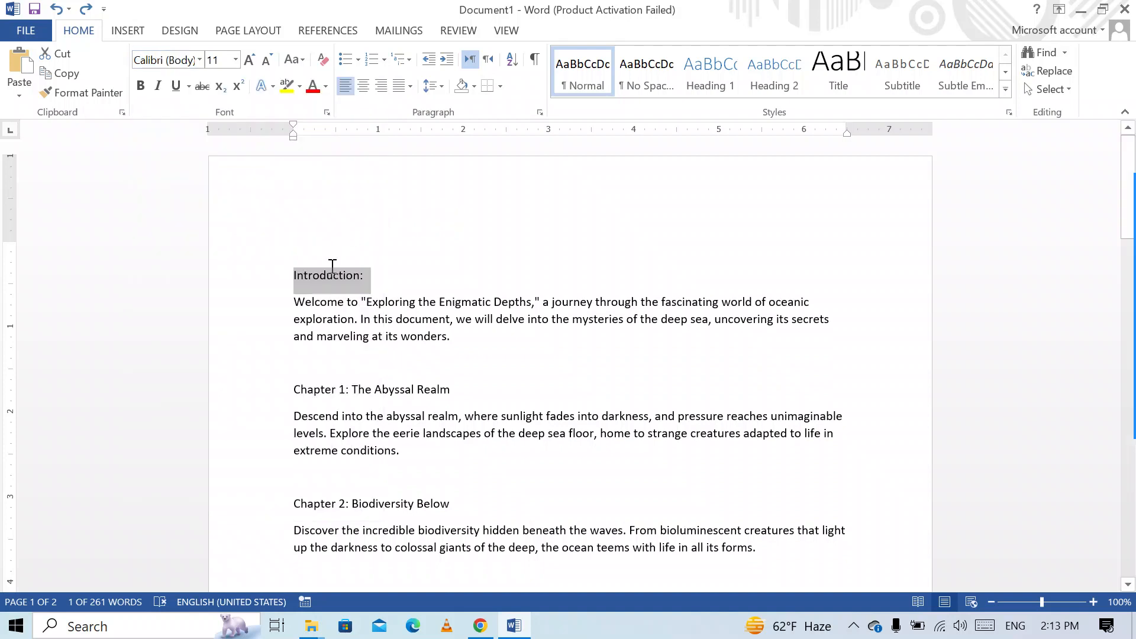
key("ctrl+e")
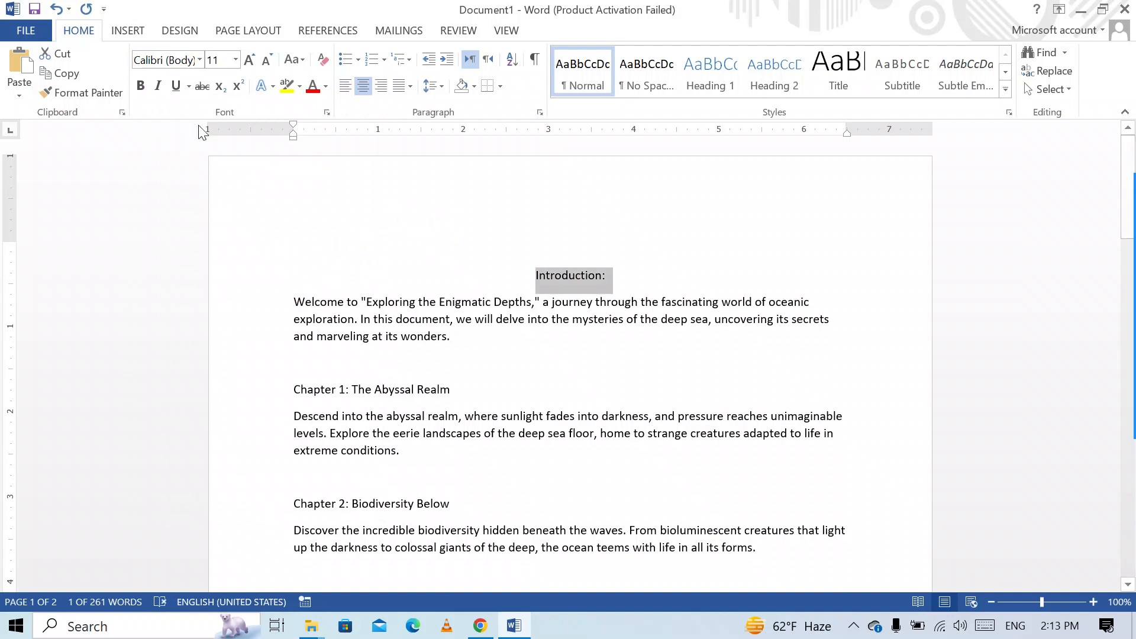
left_click(199, 62)
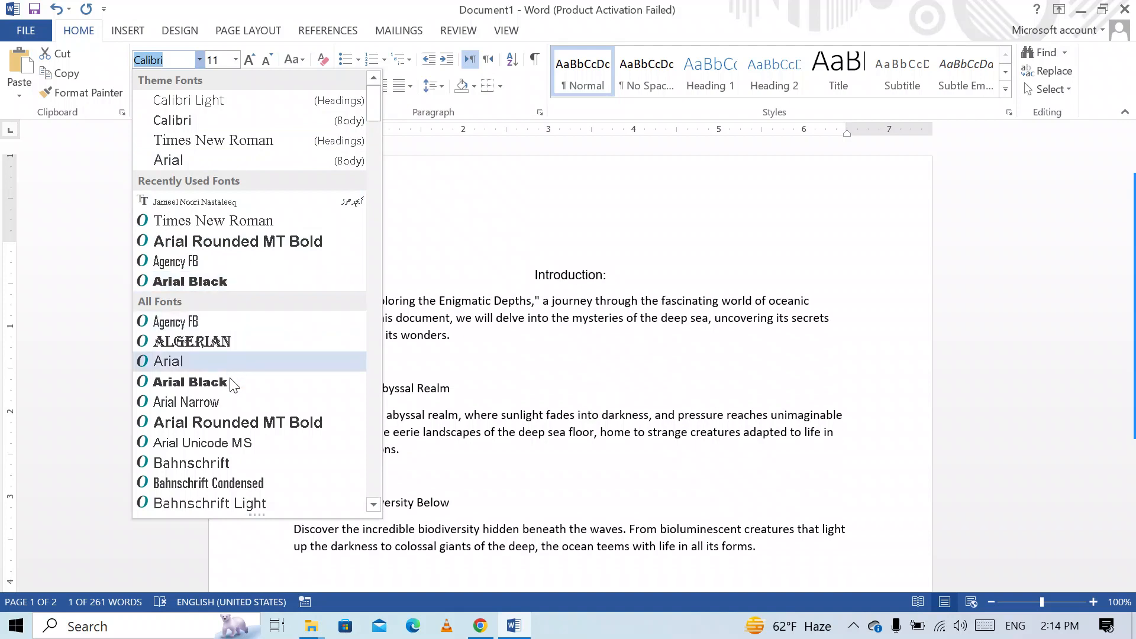
left_click(228, 249)
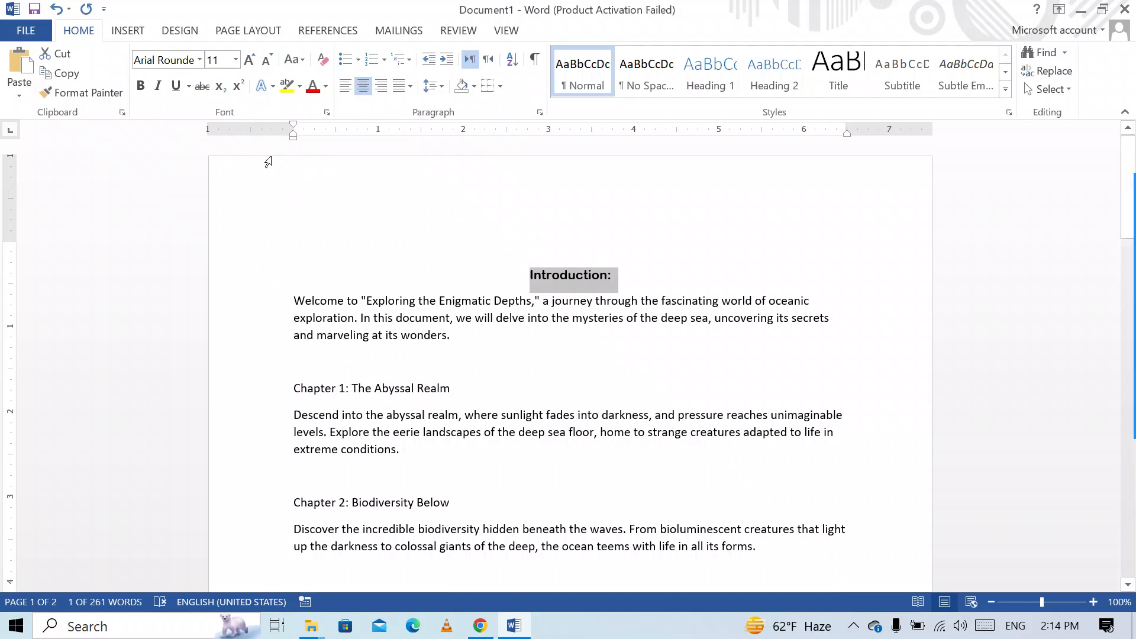
Set the font size of the "Introduction:" heading to 16
left_click(222, 58)
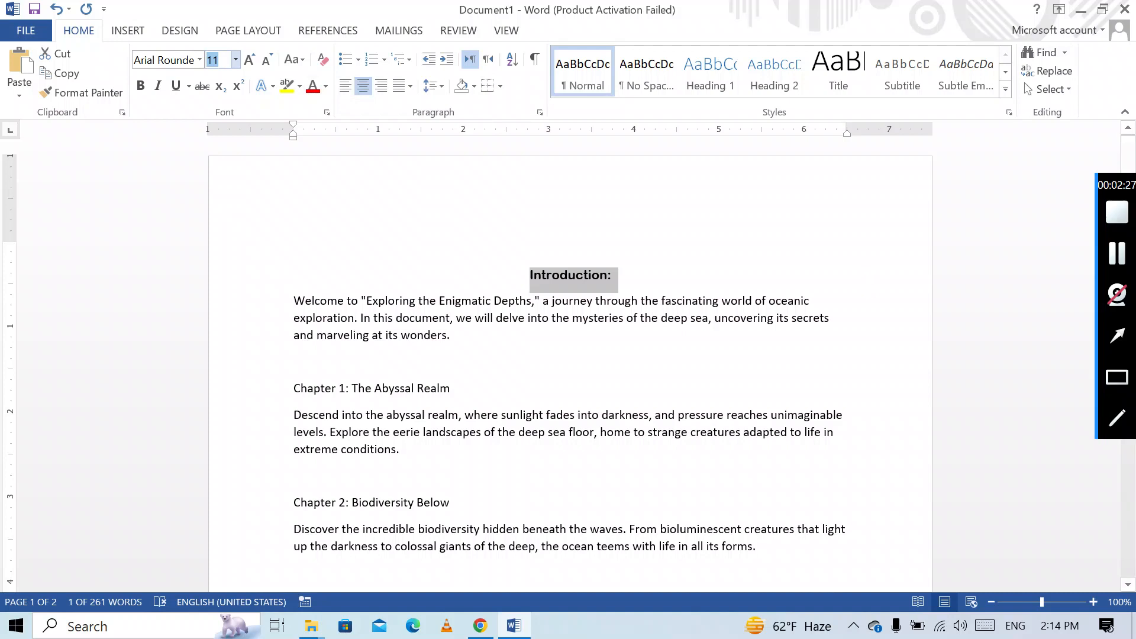
left_click(1121, 339)
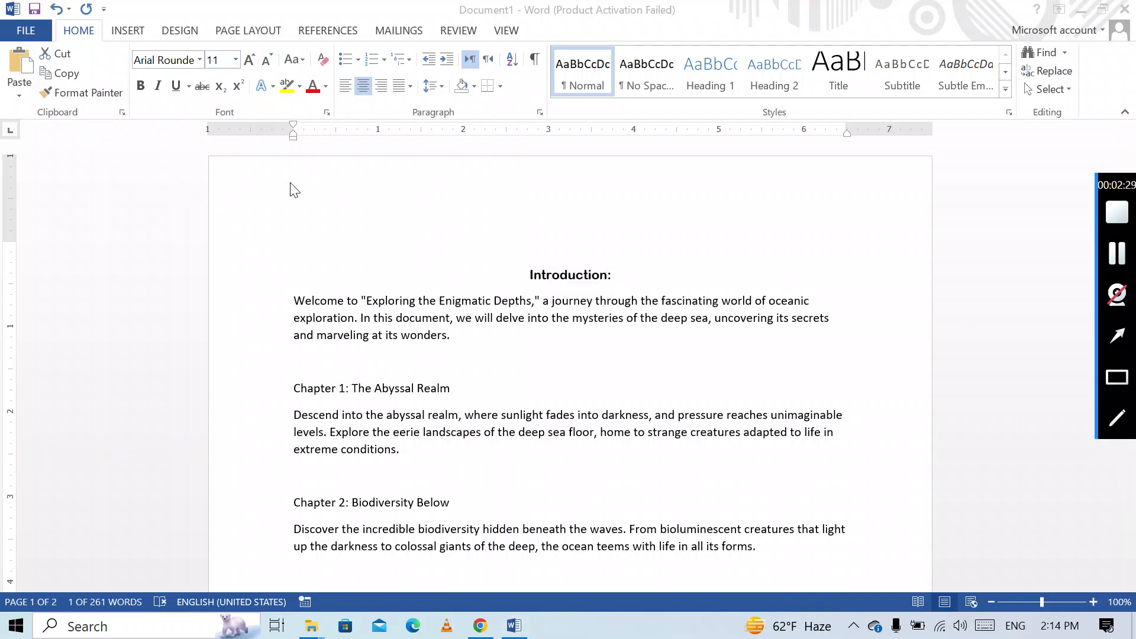
left_click_drag(288, 185, 222, 71)
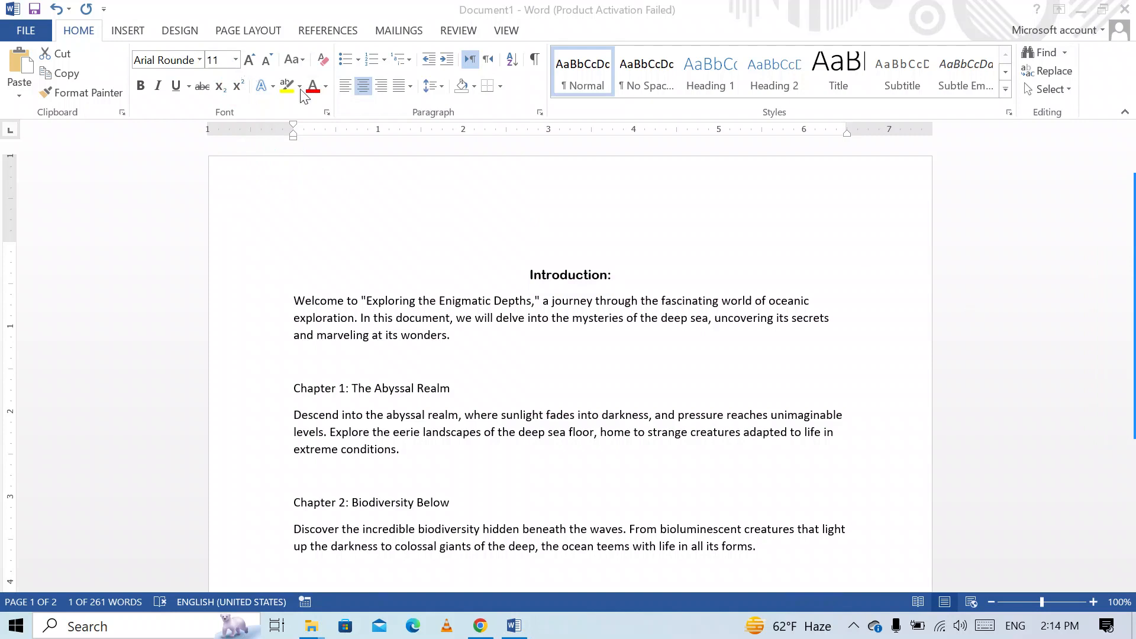
left_click(618, 273)
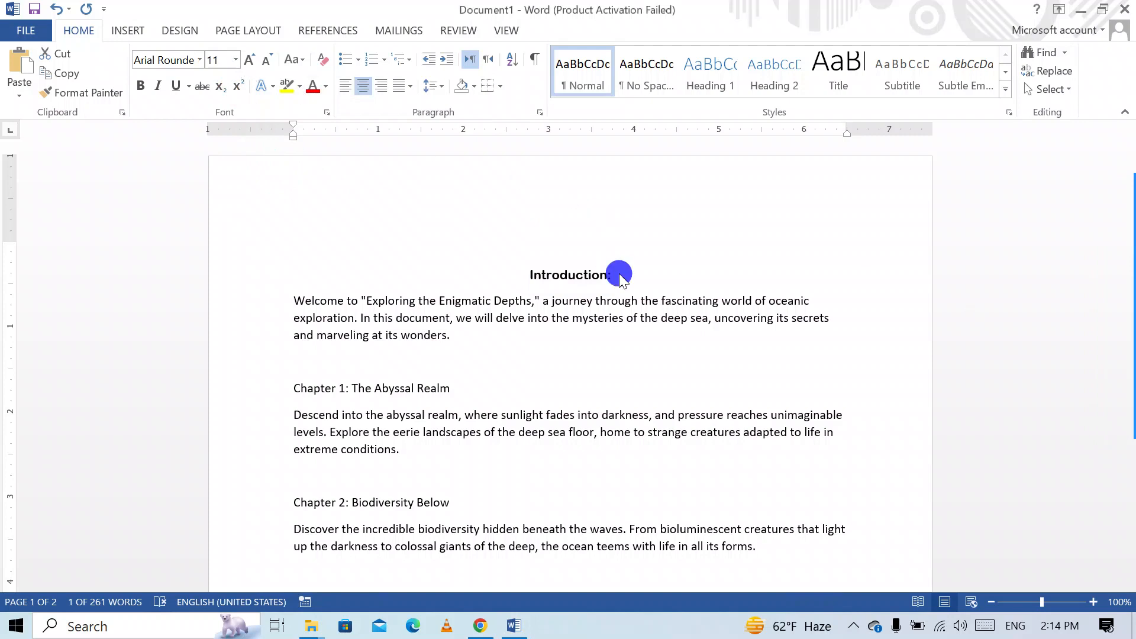
left_click(620, 275)
left_click_drag(620, 275, 507, 273)
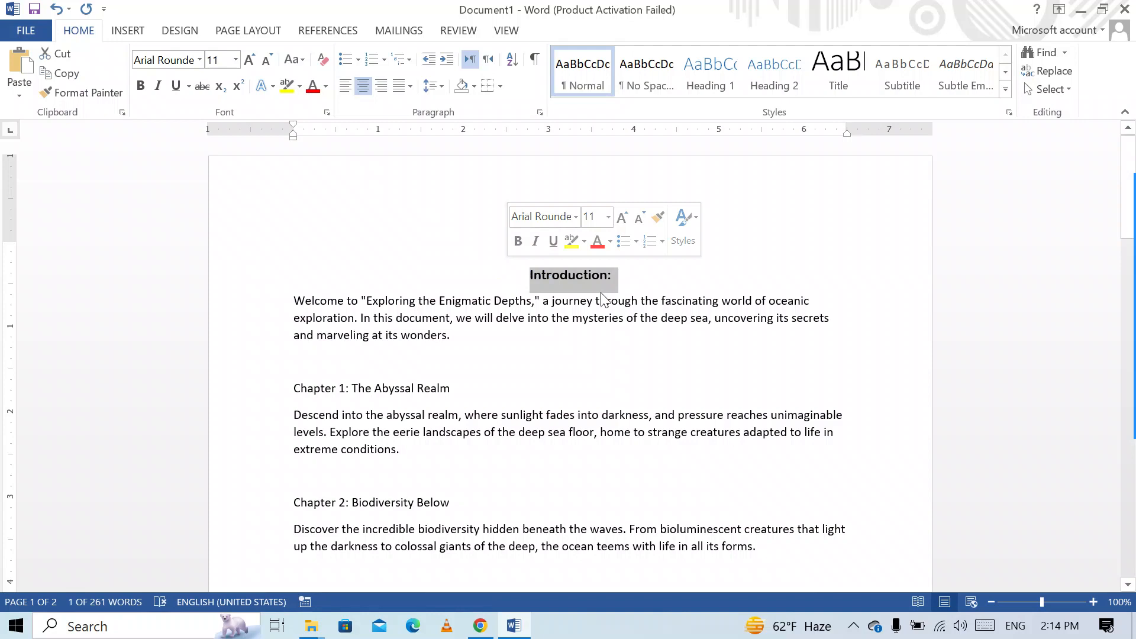
left_click(235, 63)
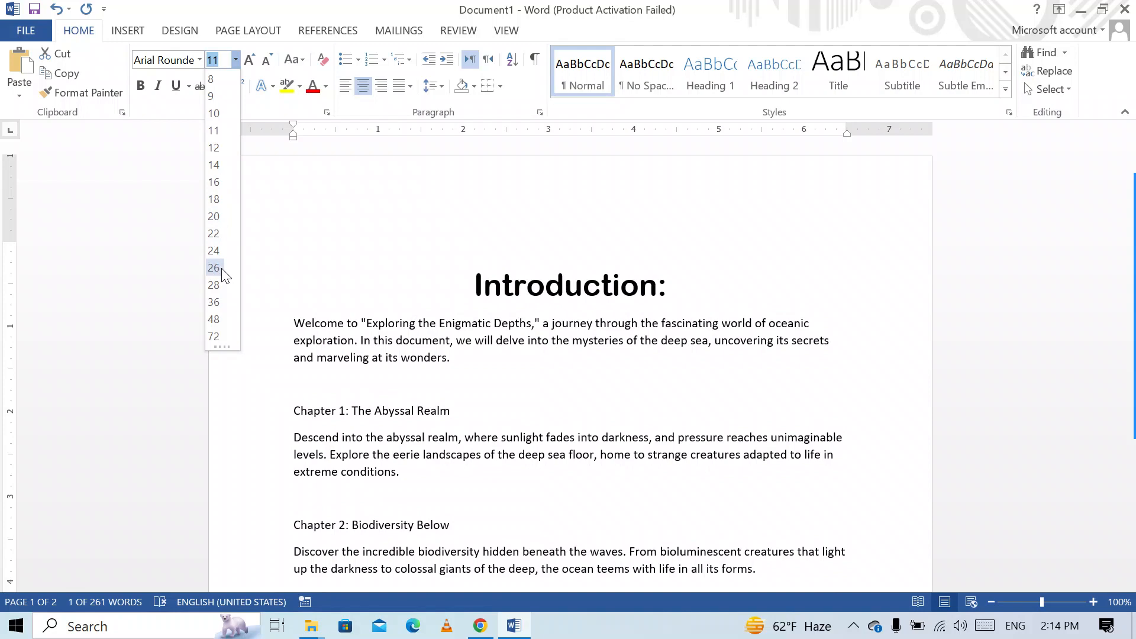
left_click(219, 185)
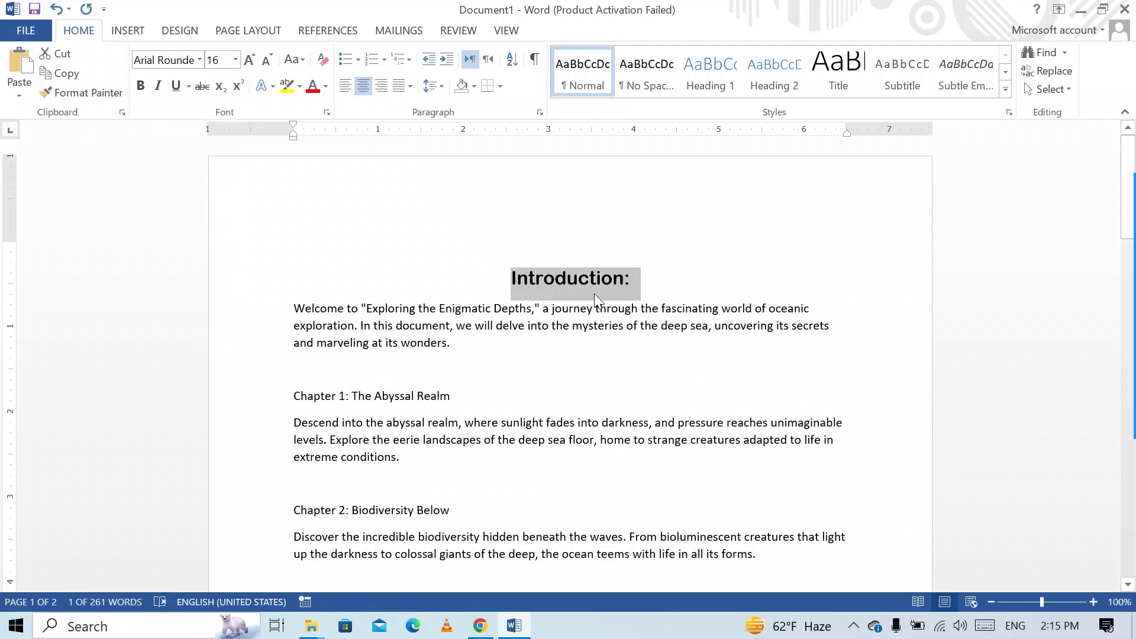
Increase the "Introduction:" heading's font size in five increments to 26
left_click(248, 59)
left_click(247, 59)
left_click(248, 59)
left_click(248, 59)
left_click(248, 59)
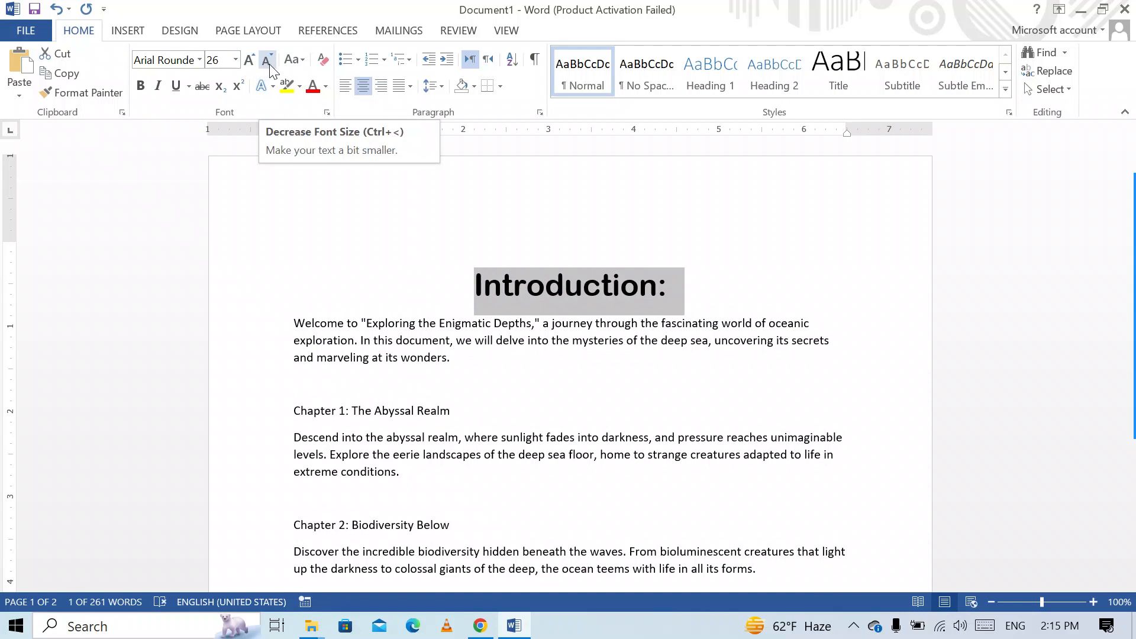
Decrease the "Introduction:" heading's font size in two increments to 22
mouse_move(1099, 338)
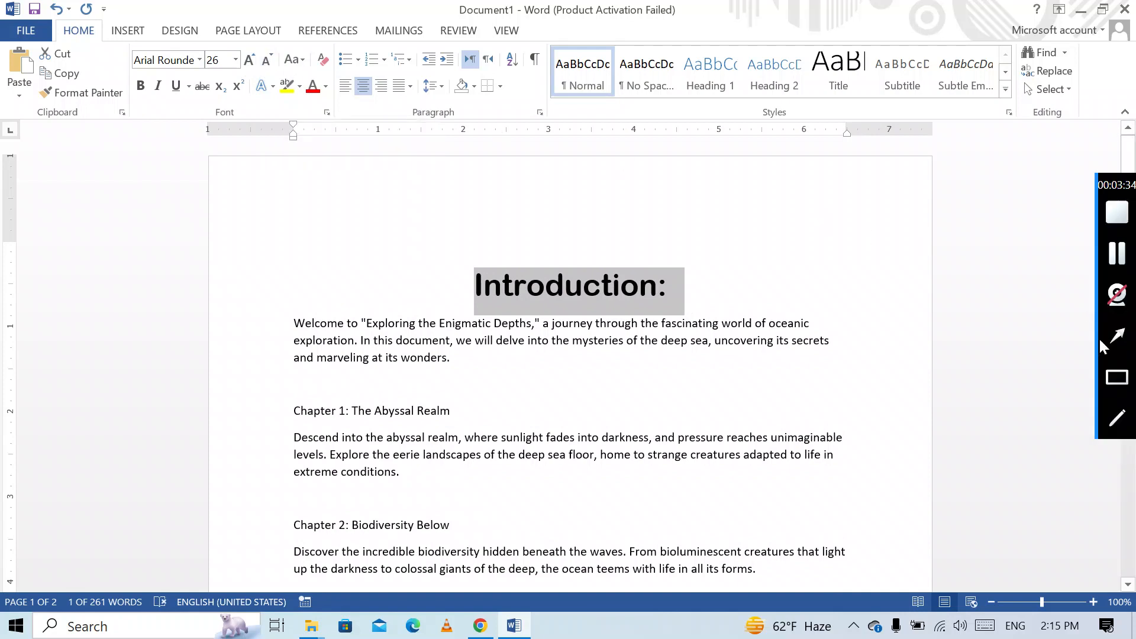
left_click(1117, 379)
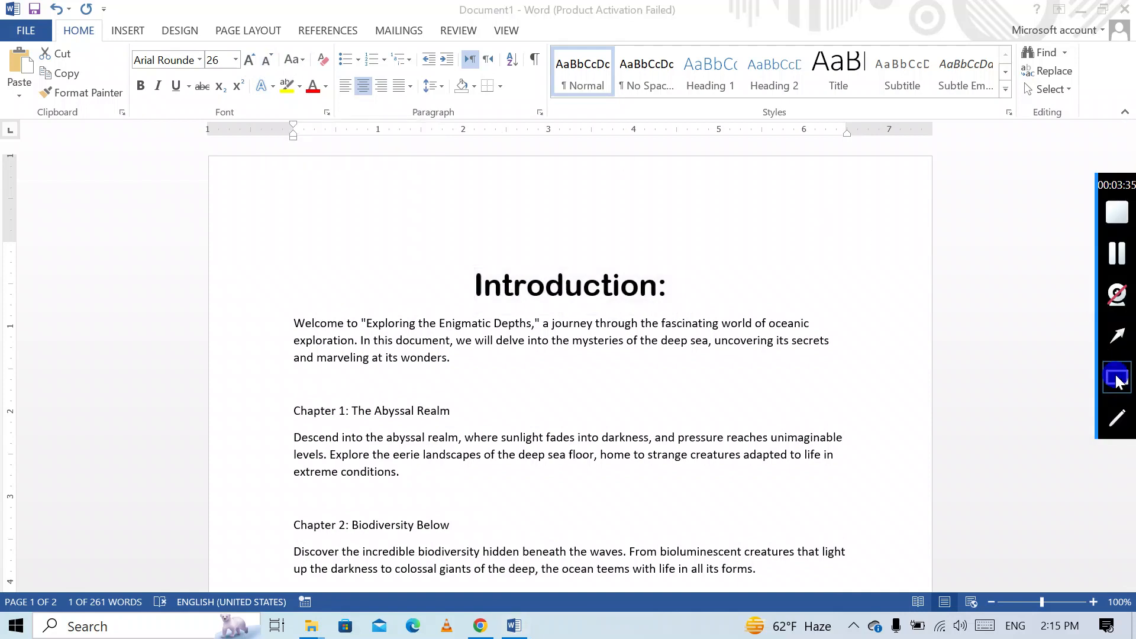
left_click(250, 58)
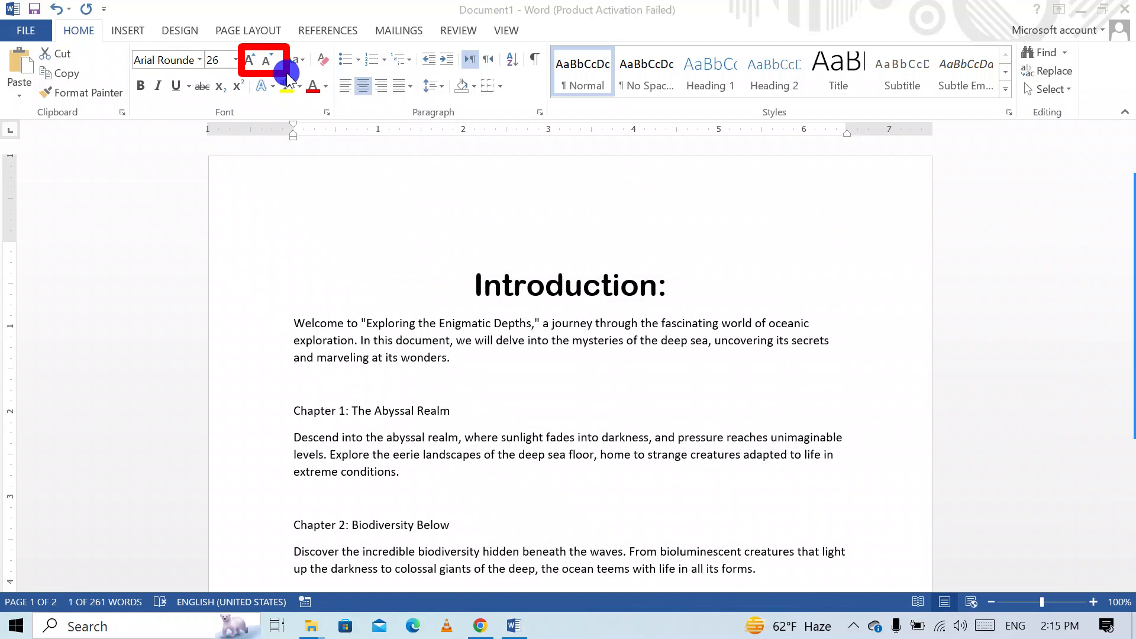
left_click(267, 62)
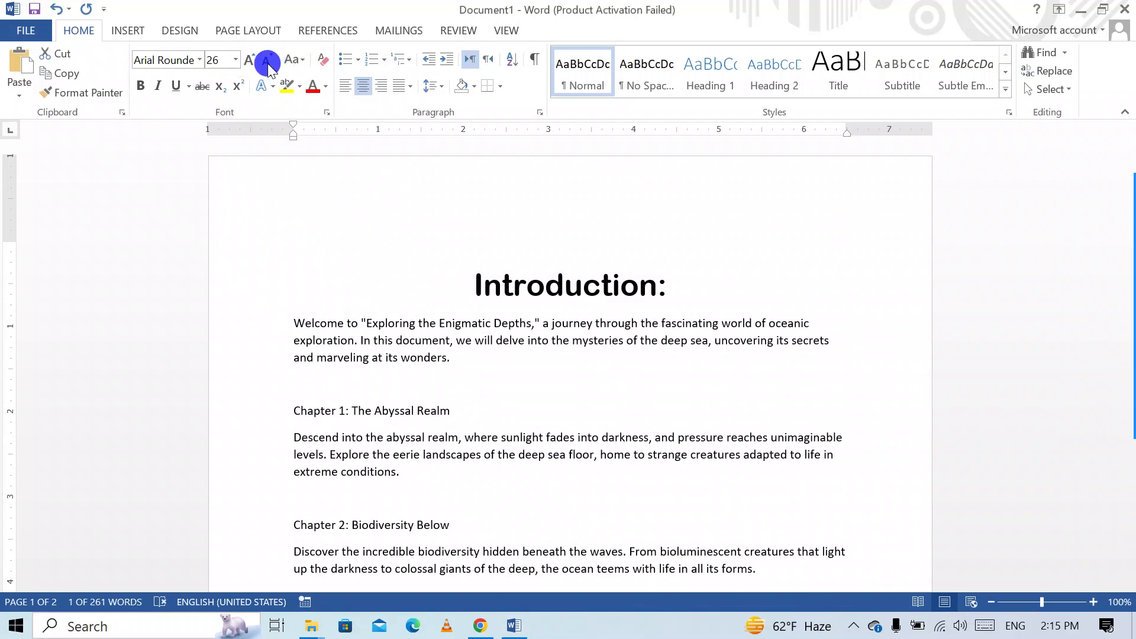
left_click(268, 61)
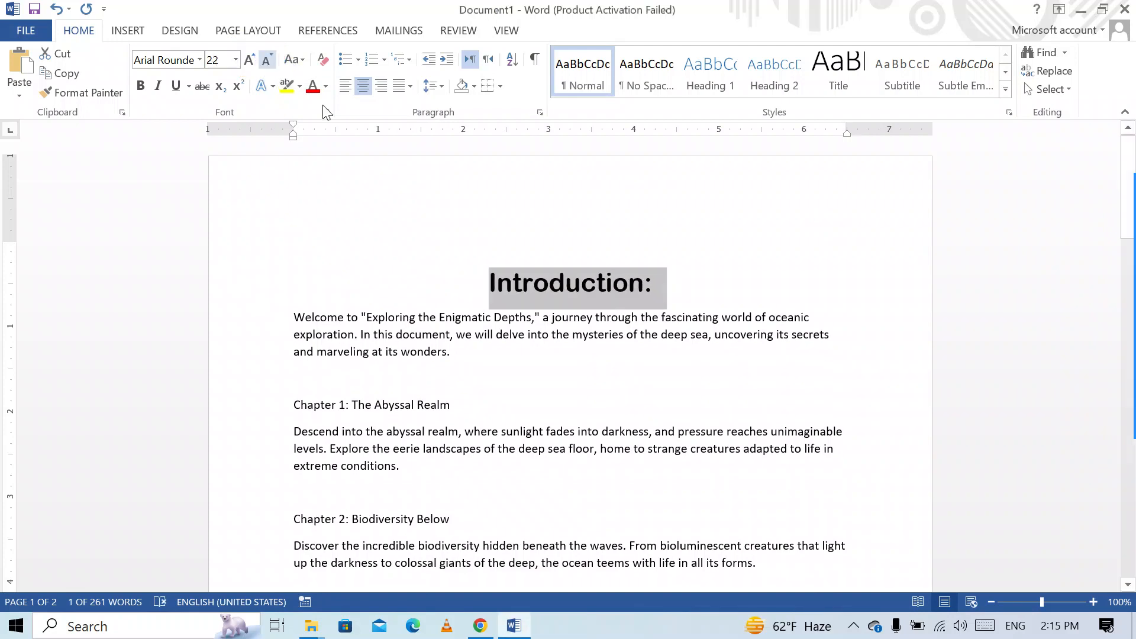
Try the lowercase and UPPERCASE text case options on the "Introduction:" heading
left_click(291, 64)
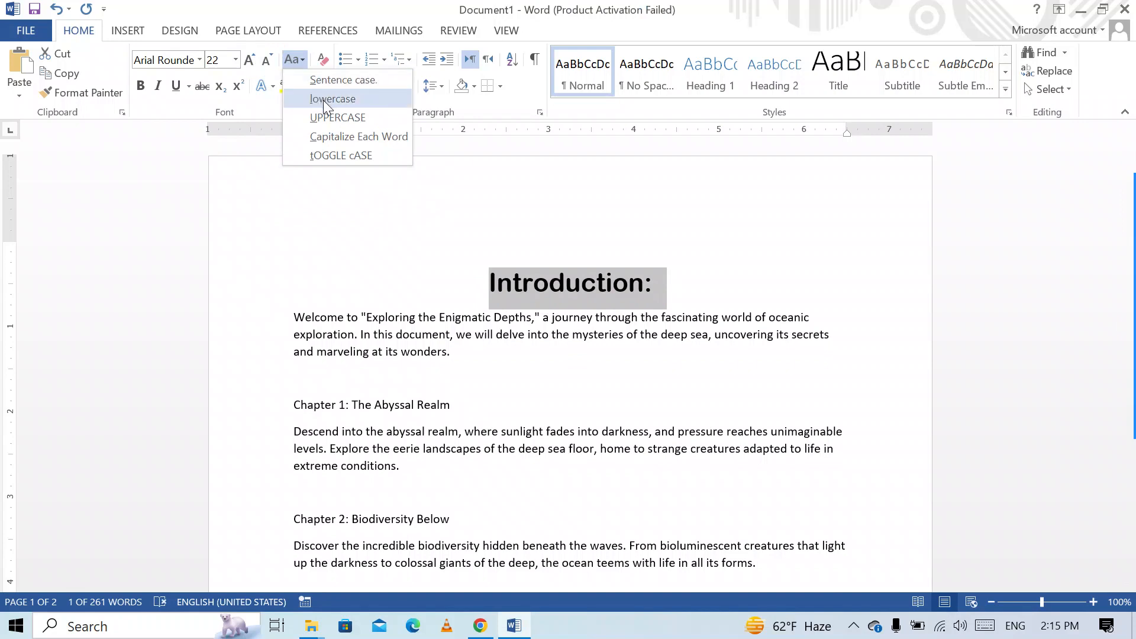
left_click(296, 84)
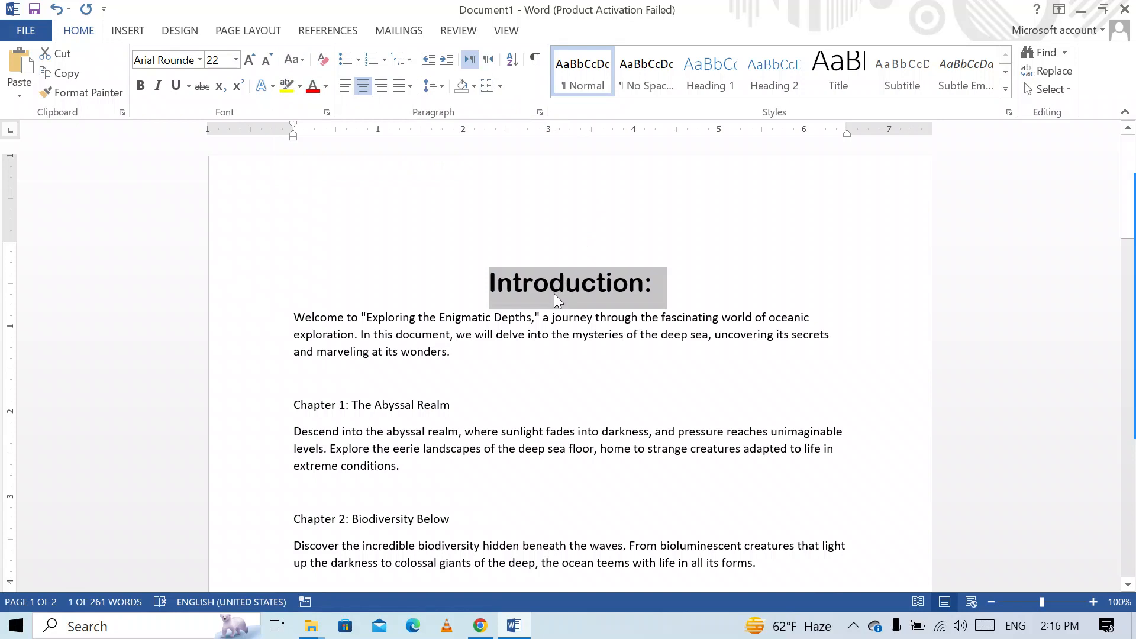
left_click(299, 62)
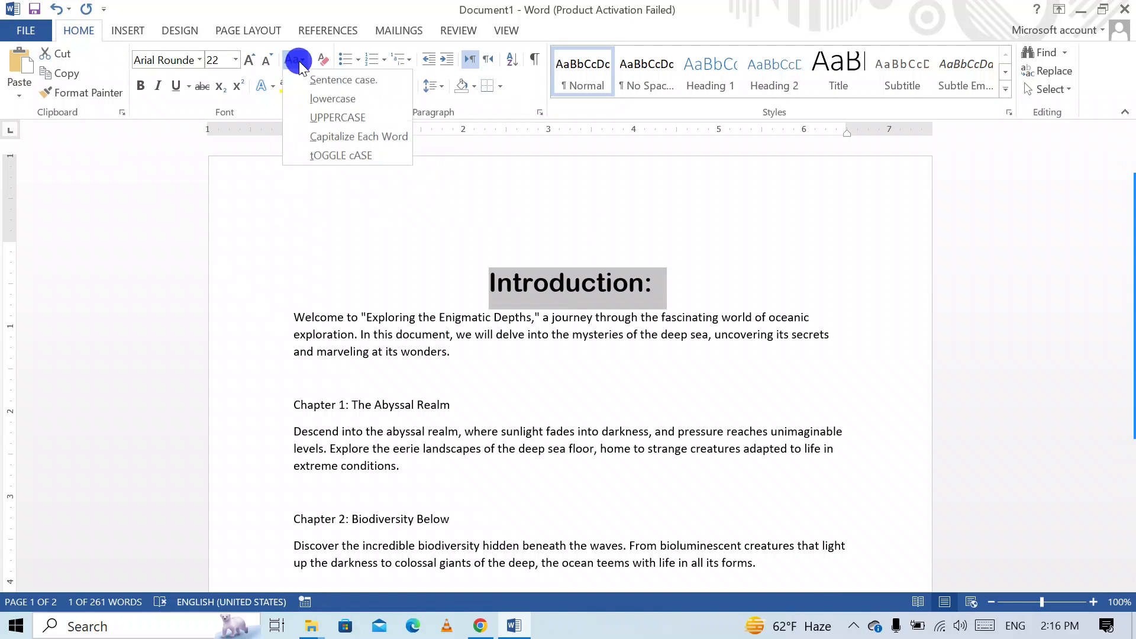
left_click(322, 101)
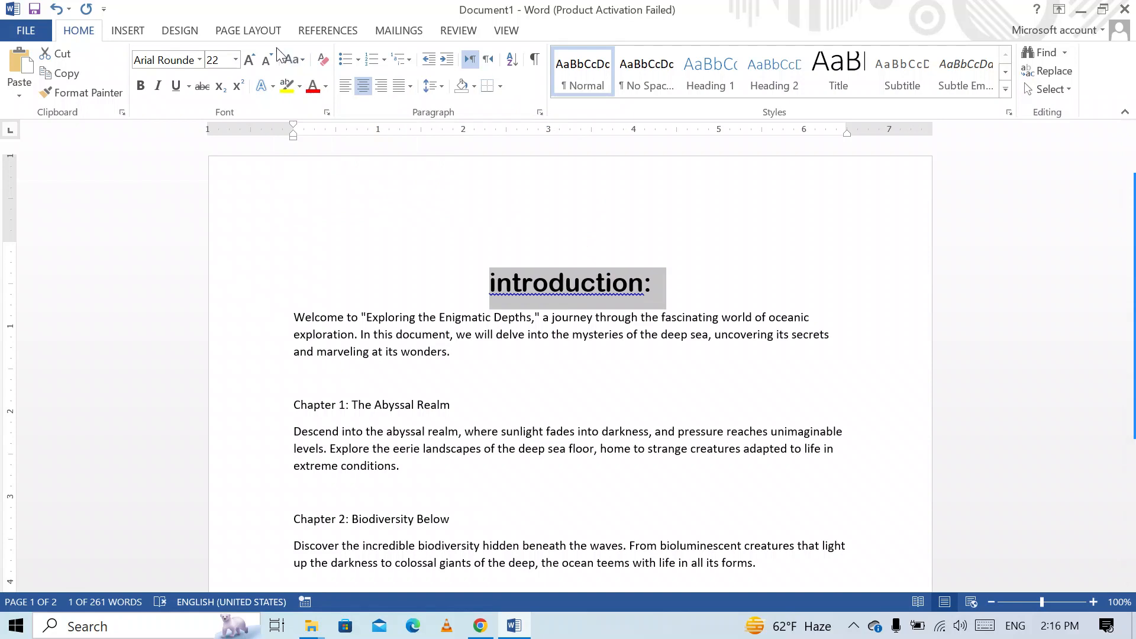
left_click(292, 58)
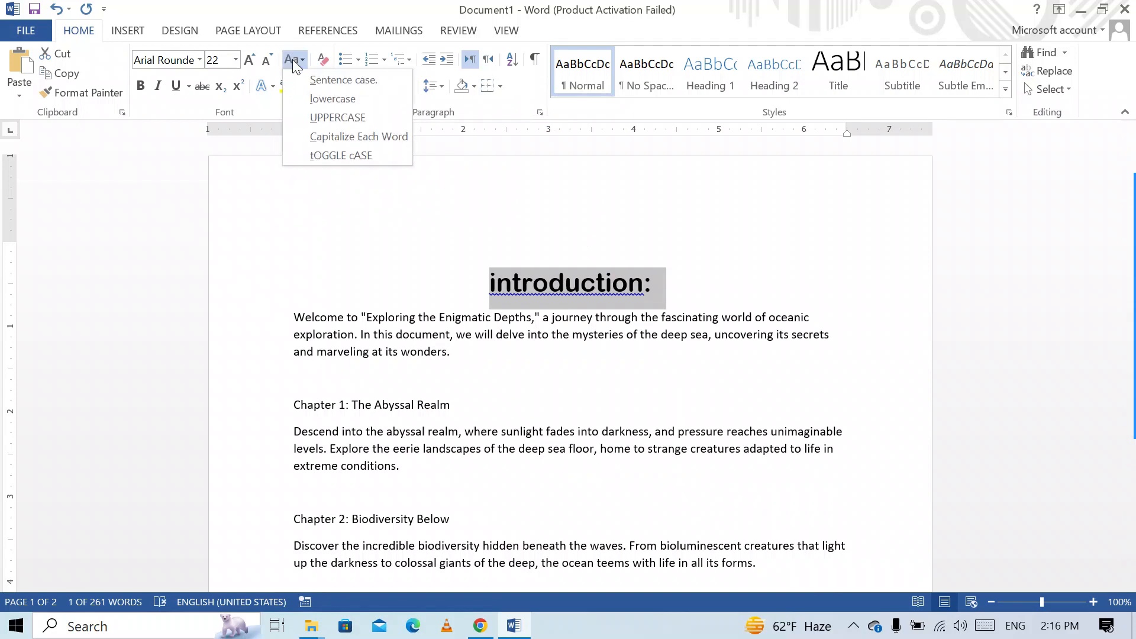
left_click(315, 117)
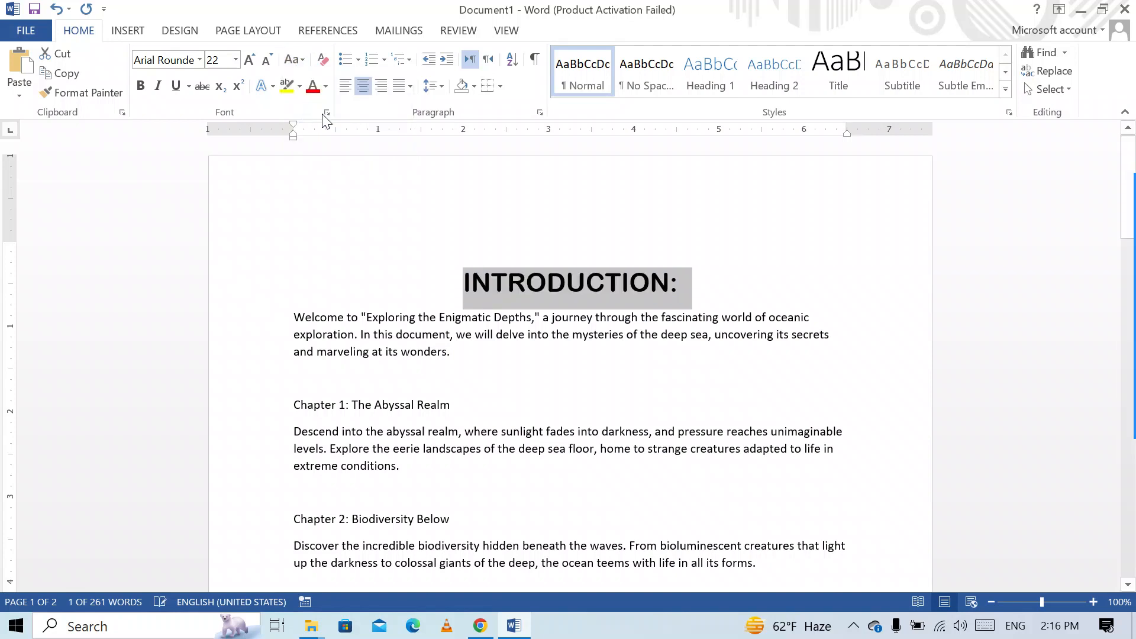
Change the case of the whole "INTRODUCTION:" heading to Capitalize Each Word
left_click(691, 285)
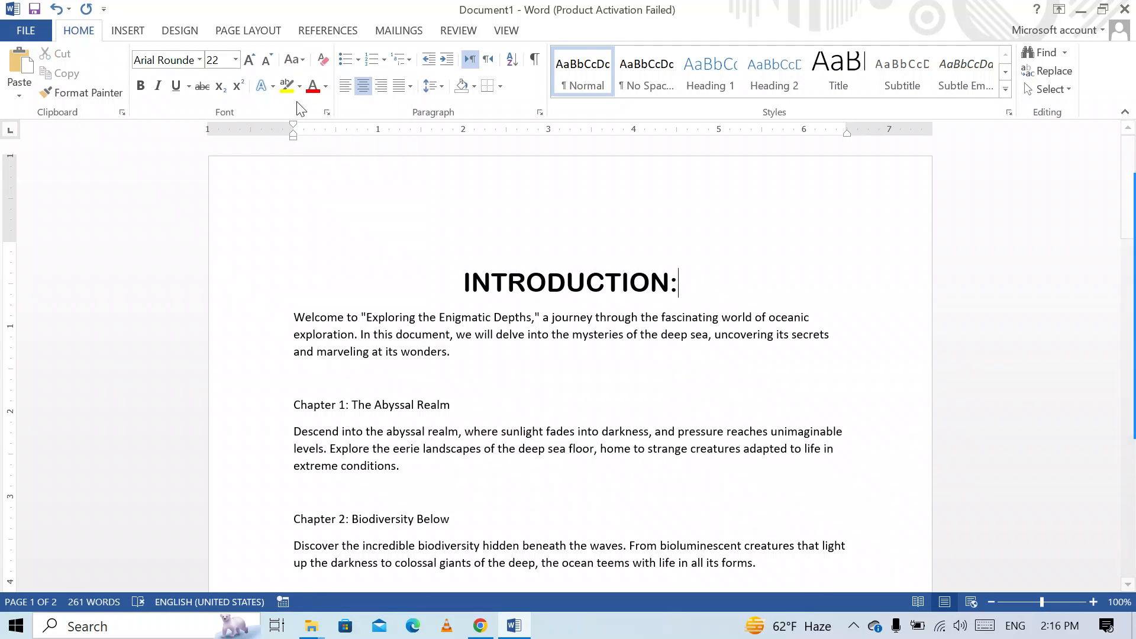
left_click(300, 57)
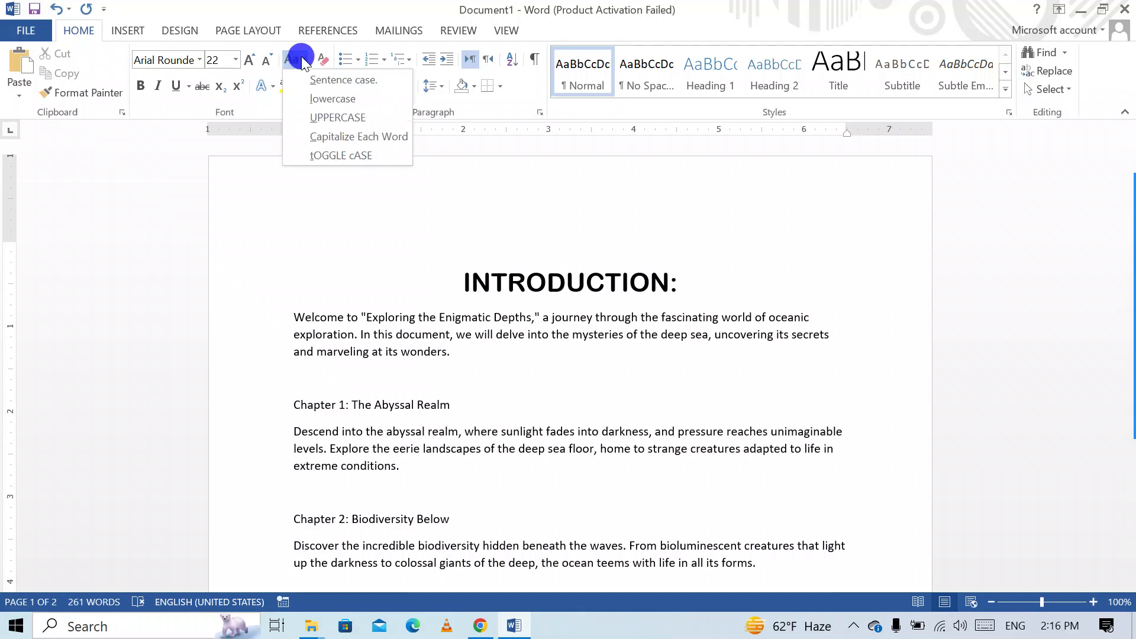
left_click(336, 136)
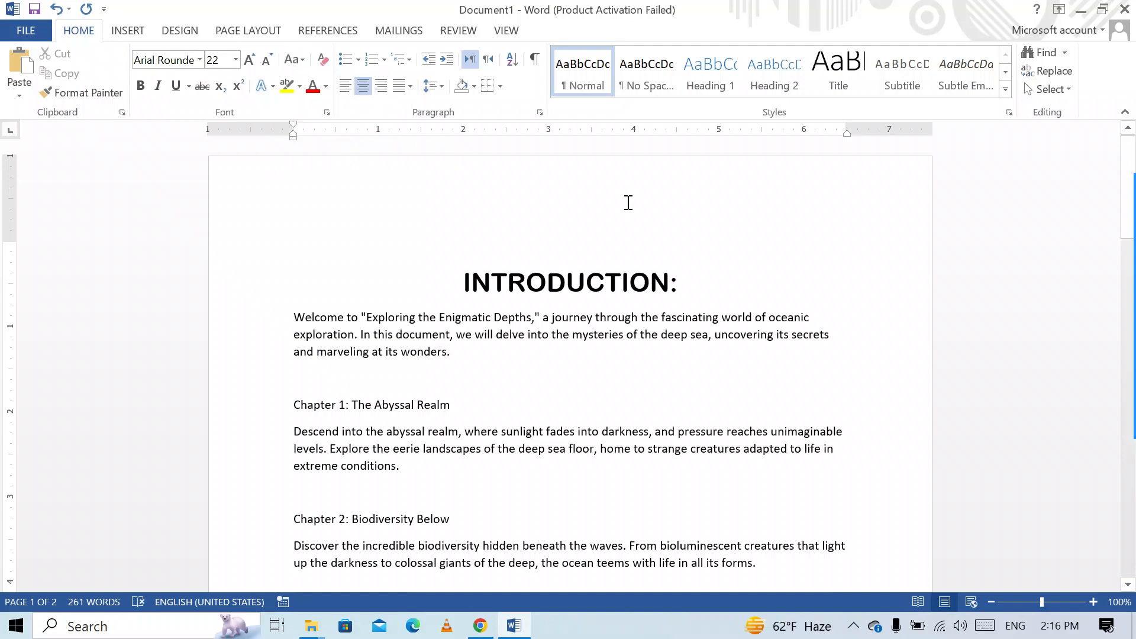
triple_click(644, 269)
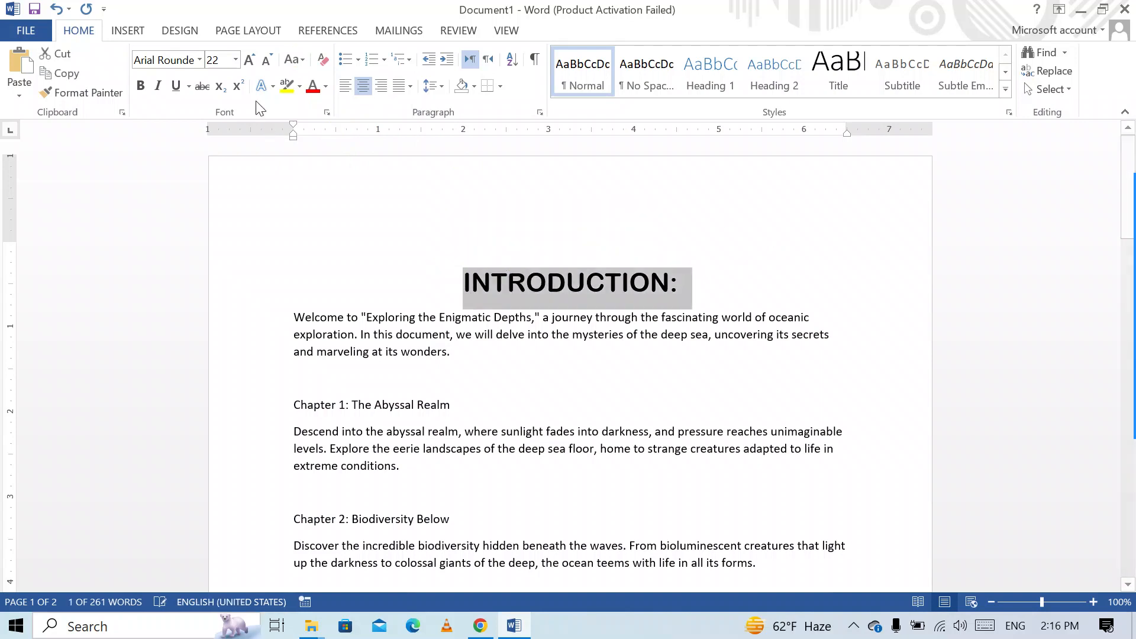
left_click(299, 60)
left_click(331, 137)
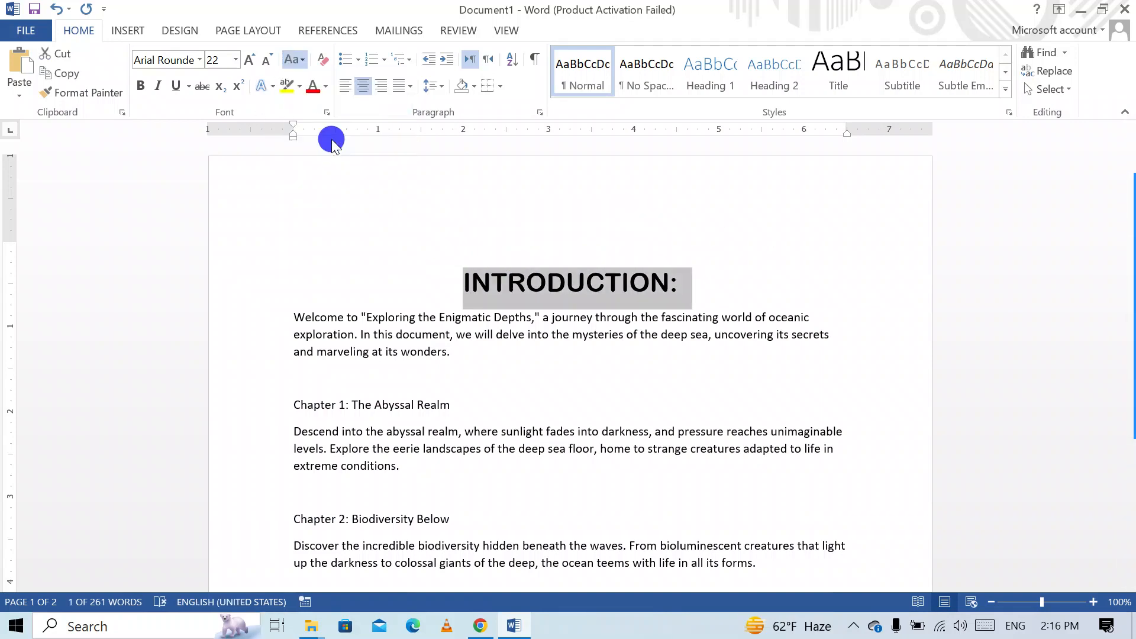
Delete the colon at the end of the "Introduction:" heading
left_click(663, 279)
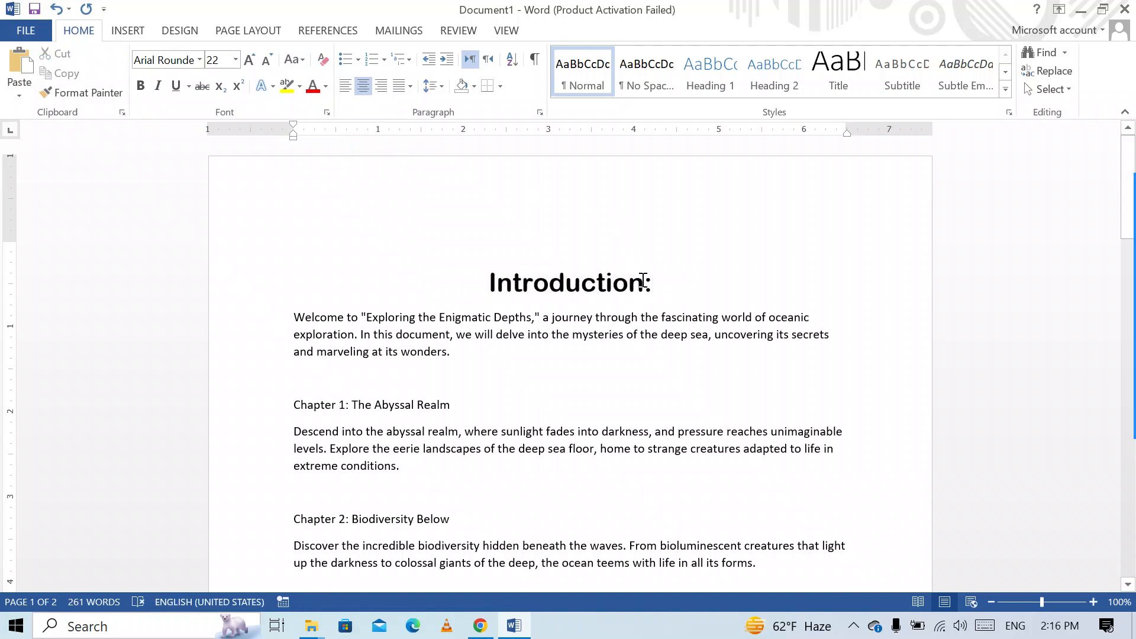
left_click_drag(654, 284, 502, 287)
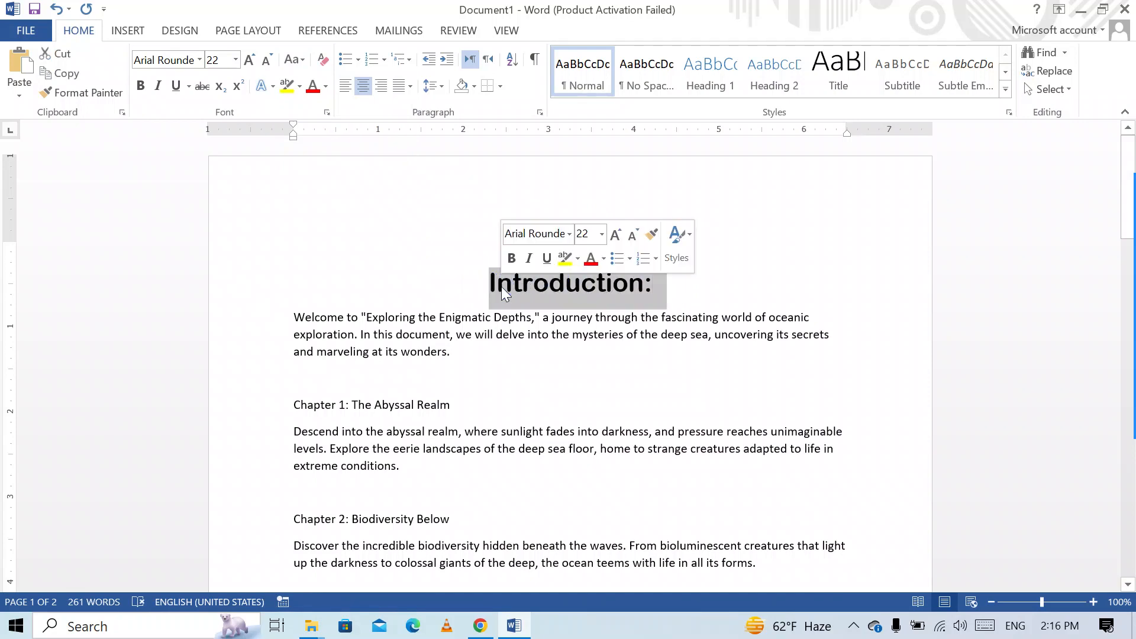
right_click(669, 296)
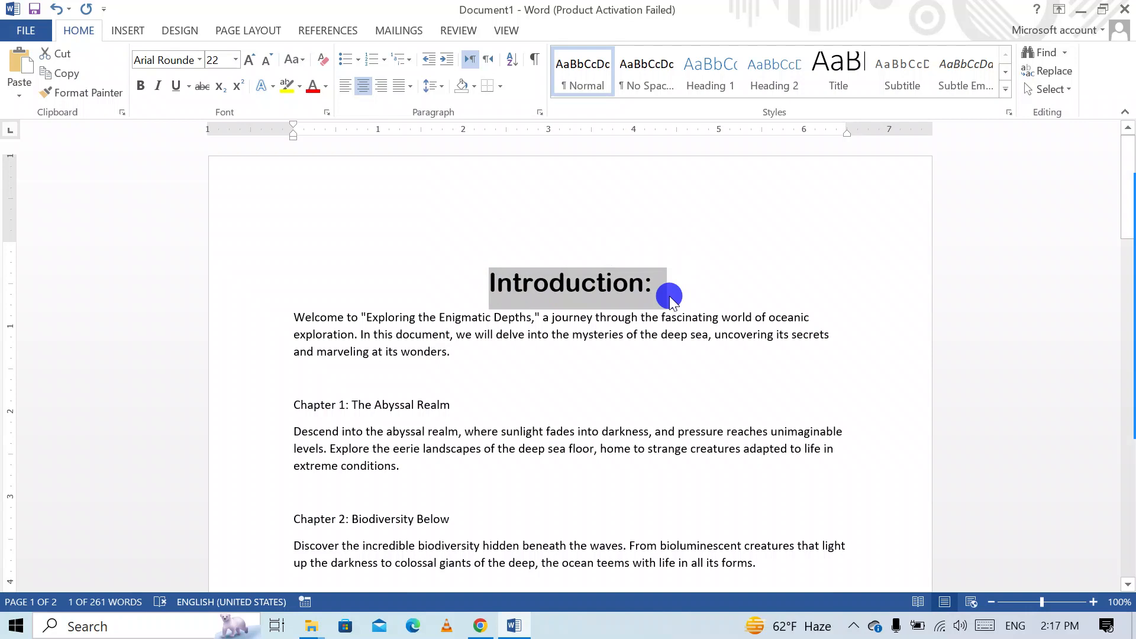
left_click(670, 296)
key("BackSpace")
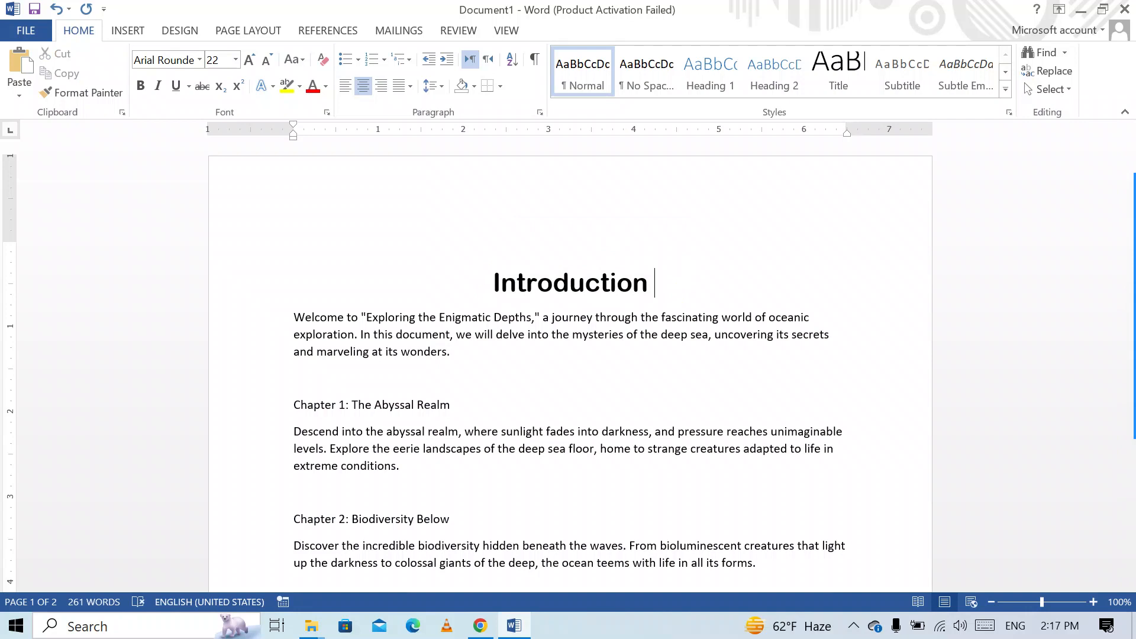
Extend the "Introduction" heading with the words "of MS word"
type("od")
key("BackSpace")
type("f ")
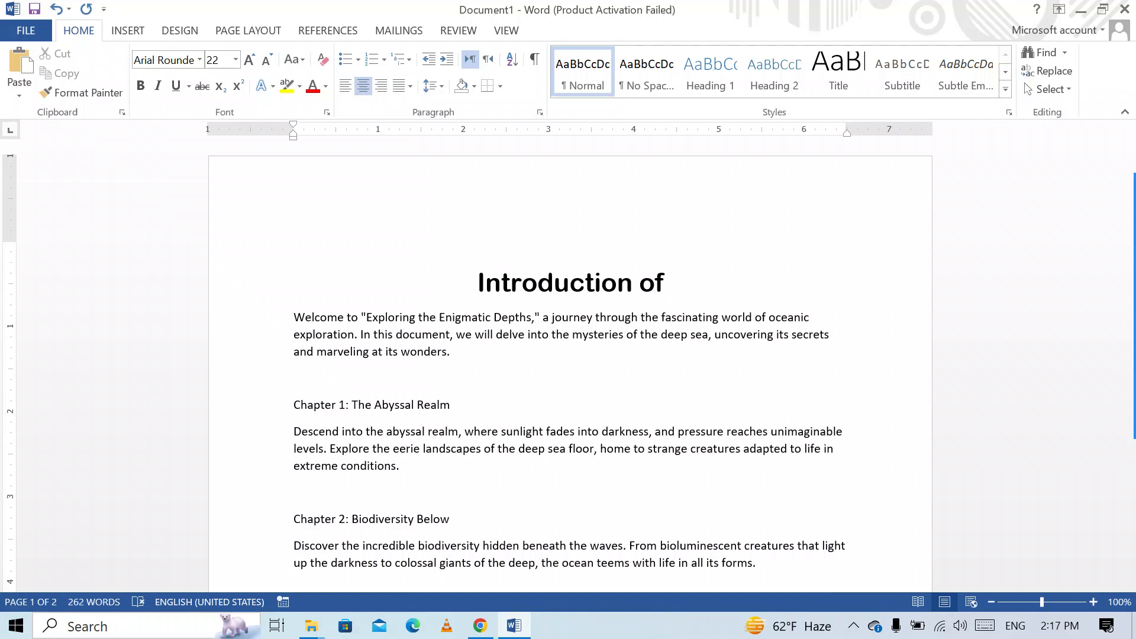
type("MS word")
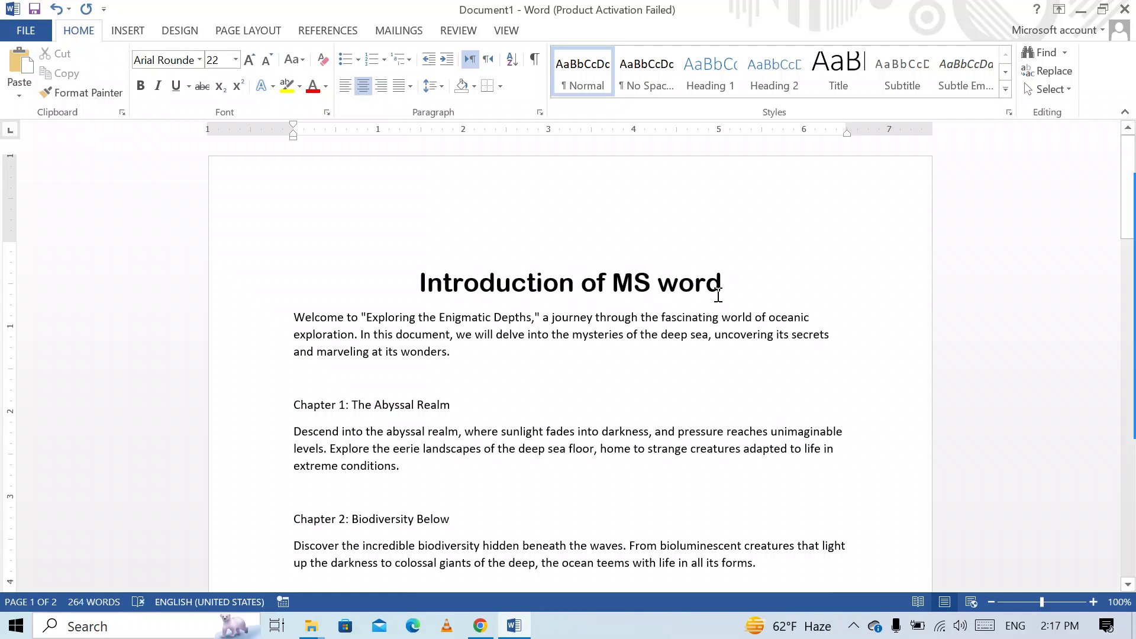
Replace the uppercase "MS" in the heading with lowercase "ms"
double_click(634, 278)
key("BackSpace")
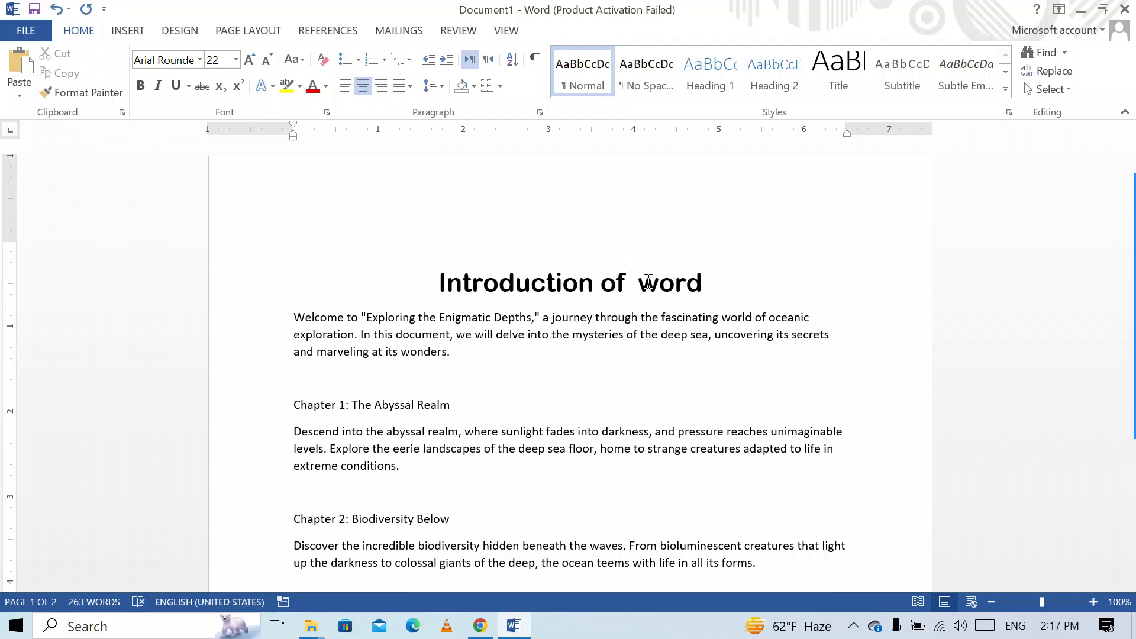
type("ms")
left_click(734, 280)
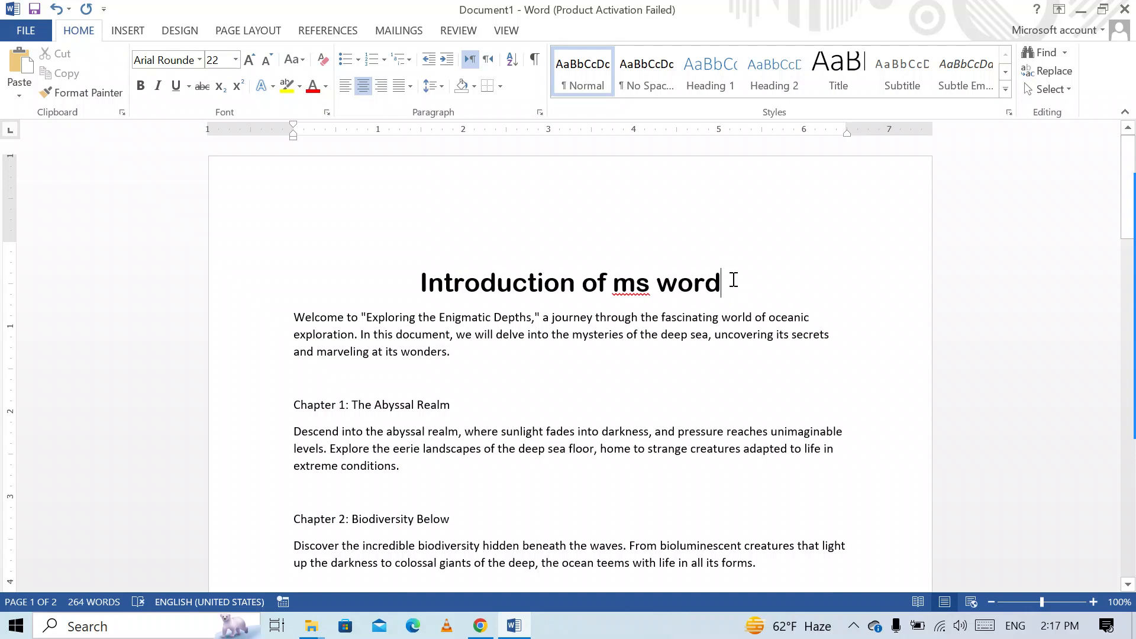
Try the Capitalize Each Word and tOGGLE cASE options on the whole "Introduction of ms word" heading
left_click_drag(734, 280, 421, 283)
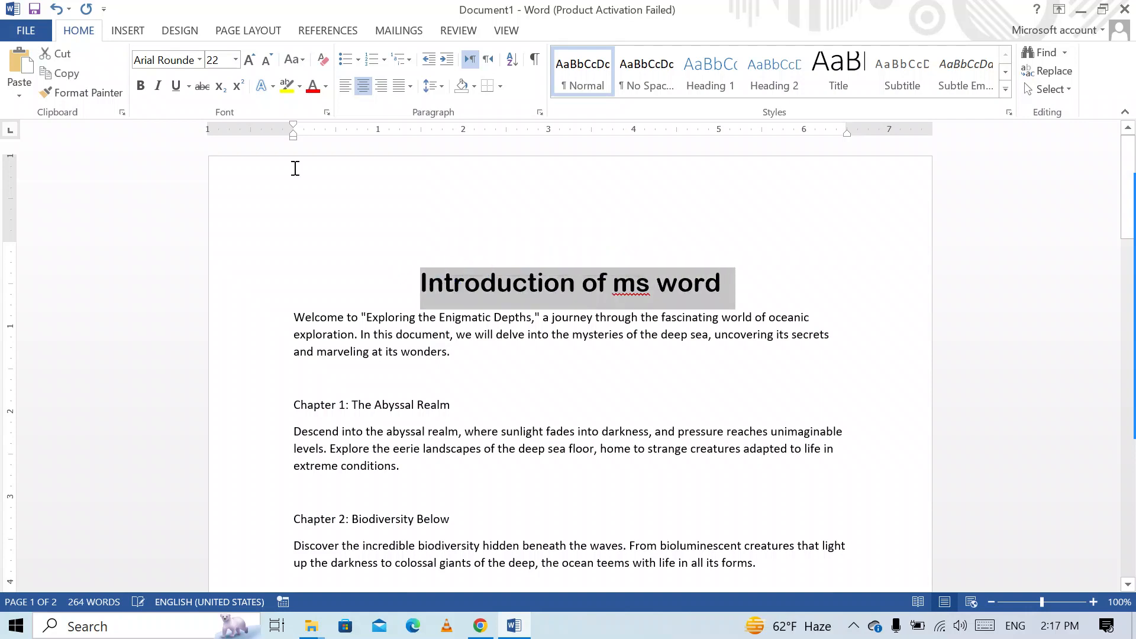
left_click(292, 66)
left_click(326, 136)
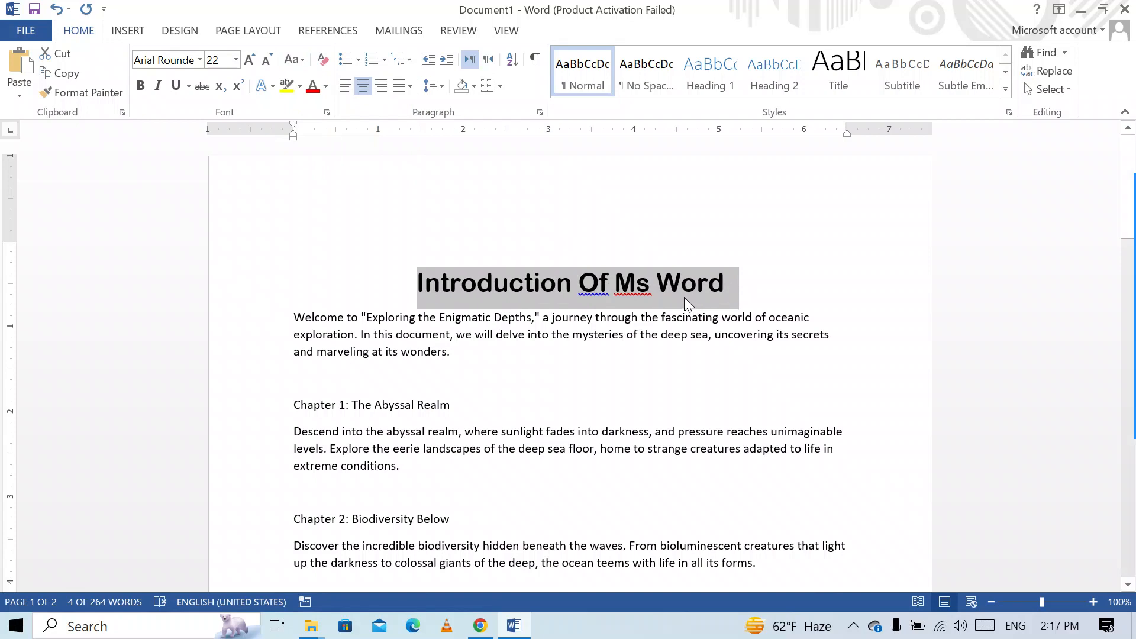
left_click(297, 63)
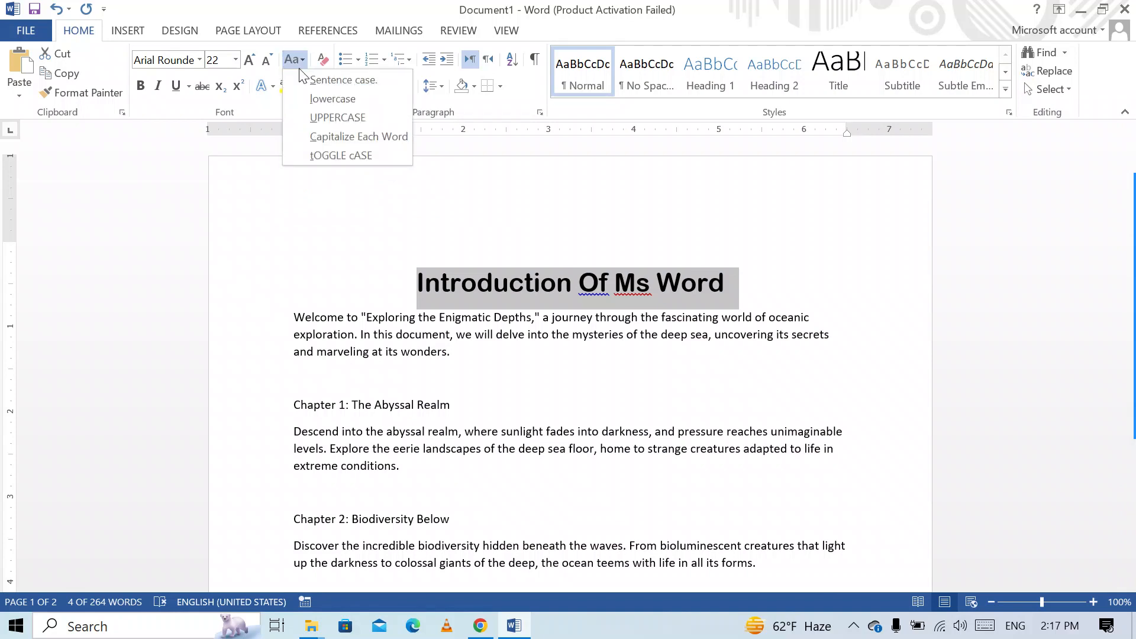
left_click(332, 156)
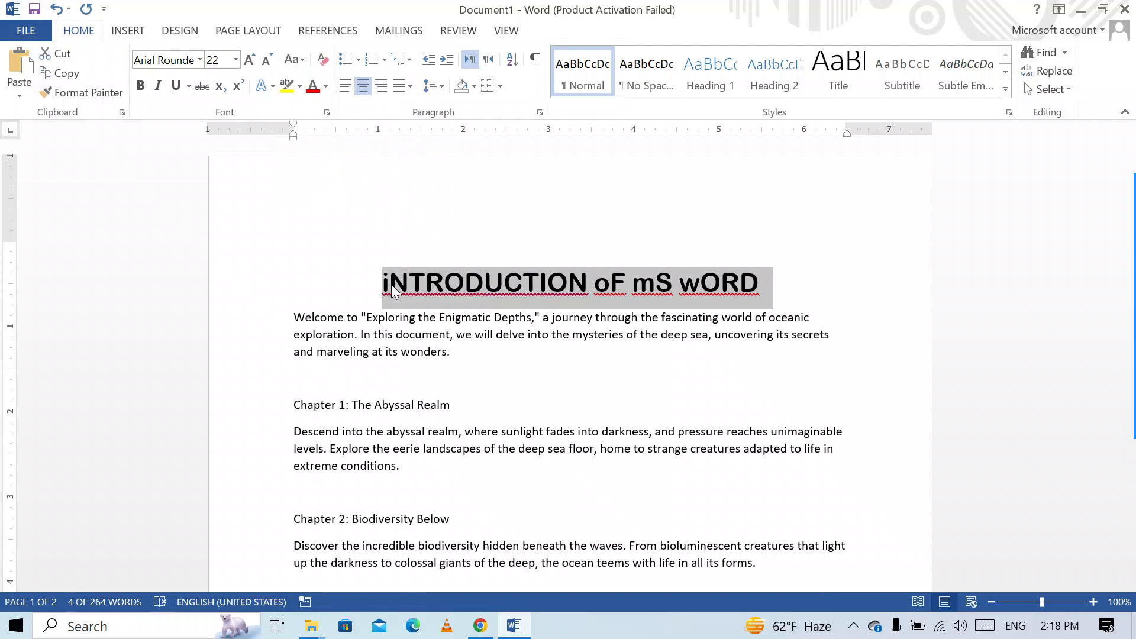
Change the case of the whole heading to Sentence case and deselect it
left_click(306, 62)
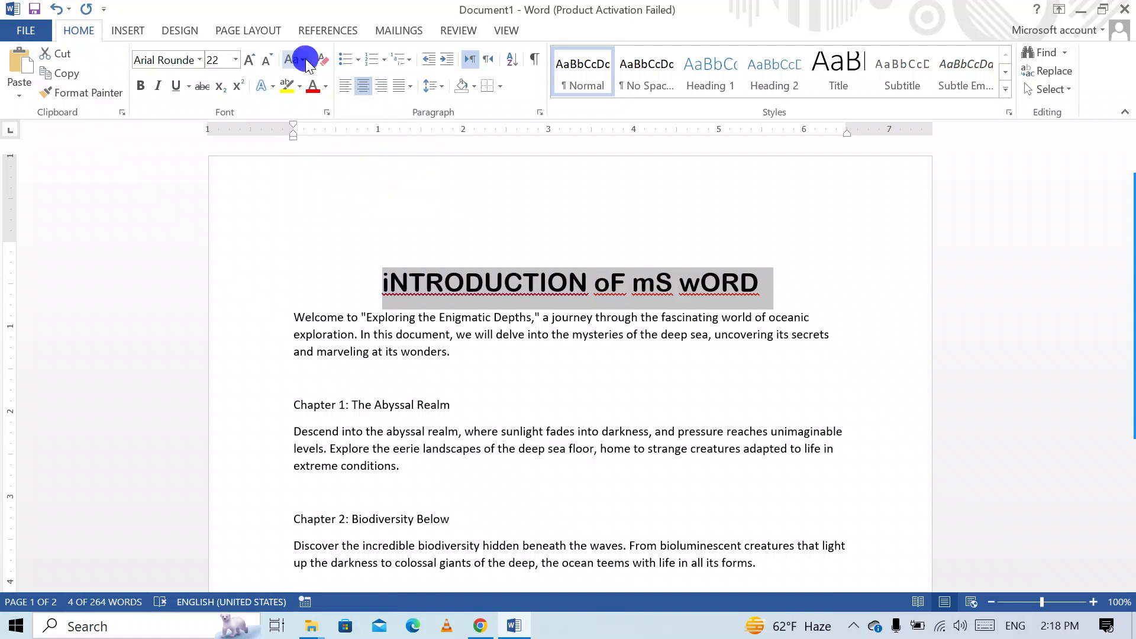
left_click(314, 80)
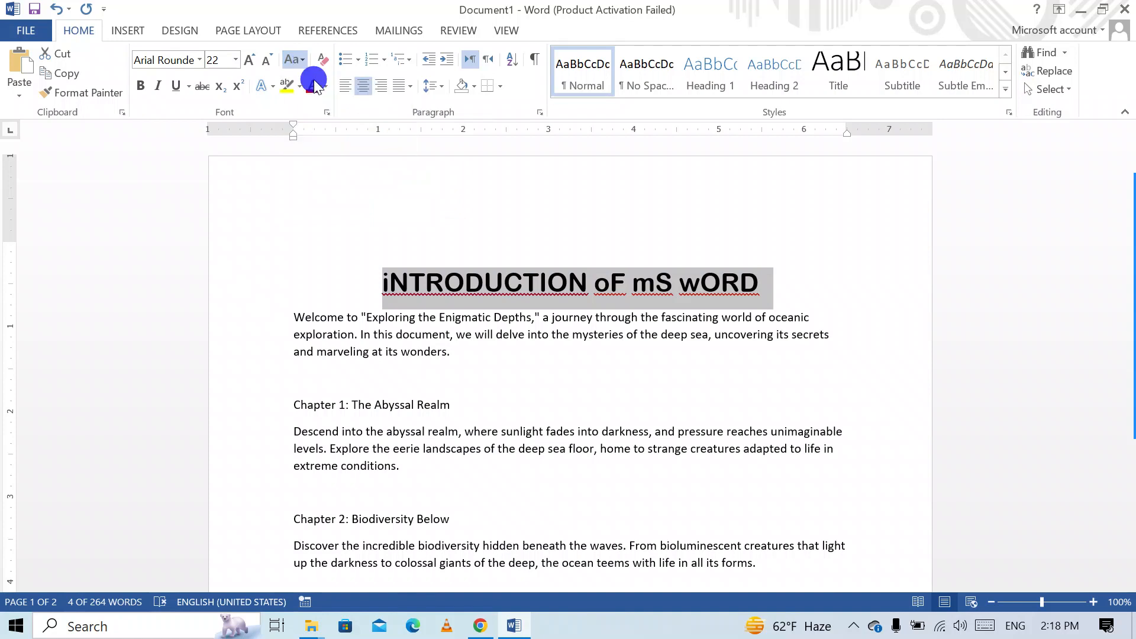
left_click(271, 236)
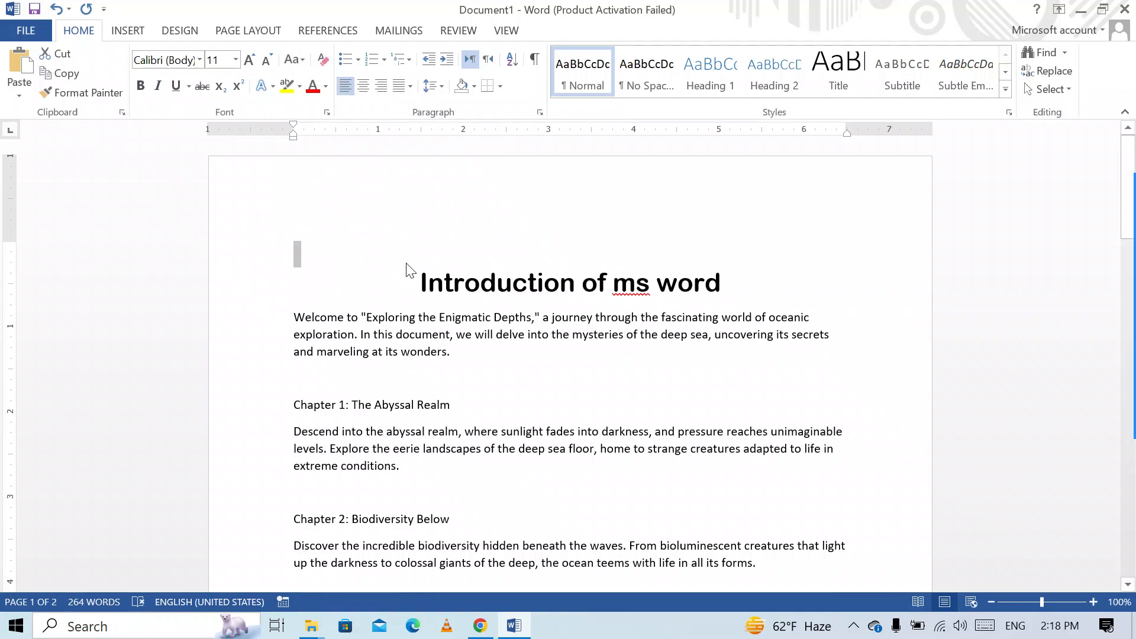
mouse_move(1122, 355)
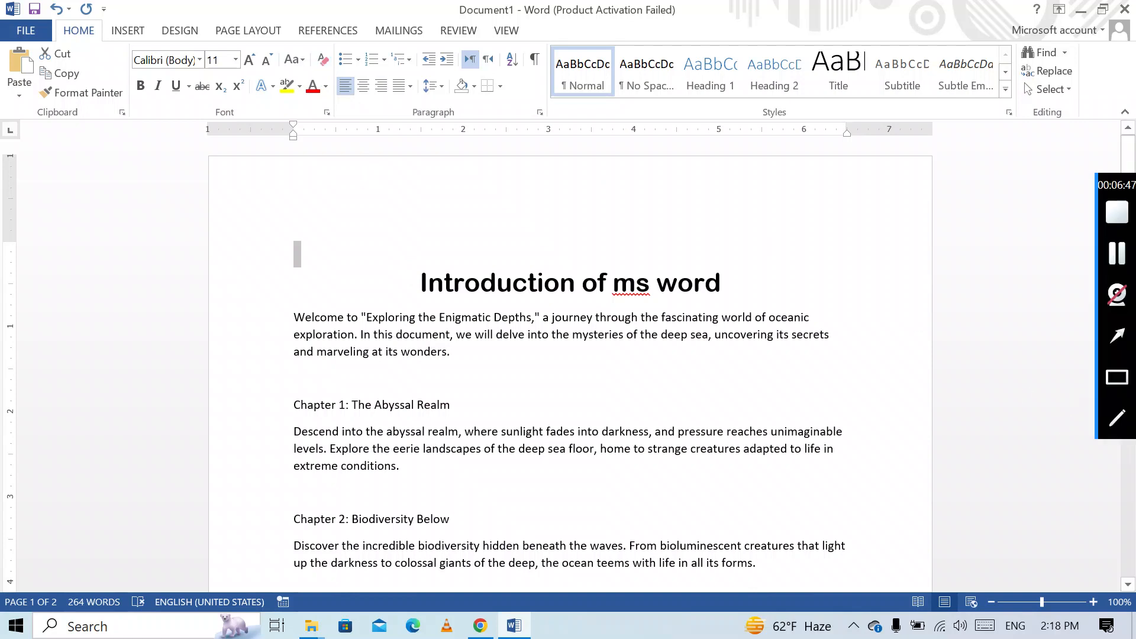
left_click(1117, 336)
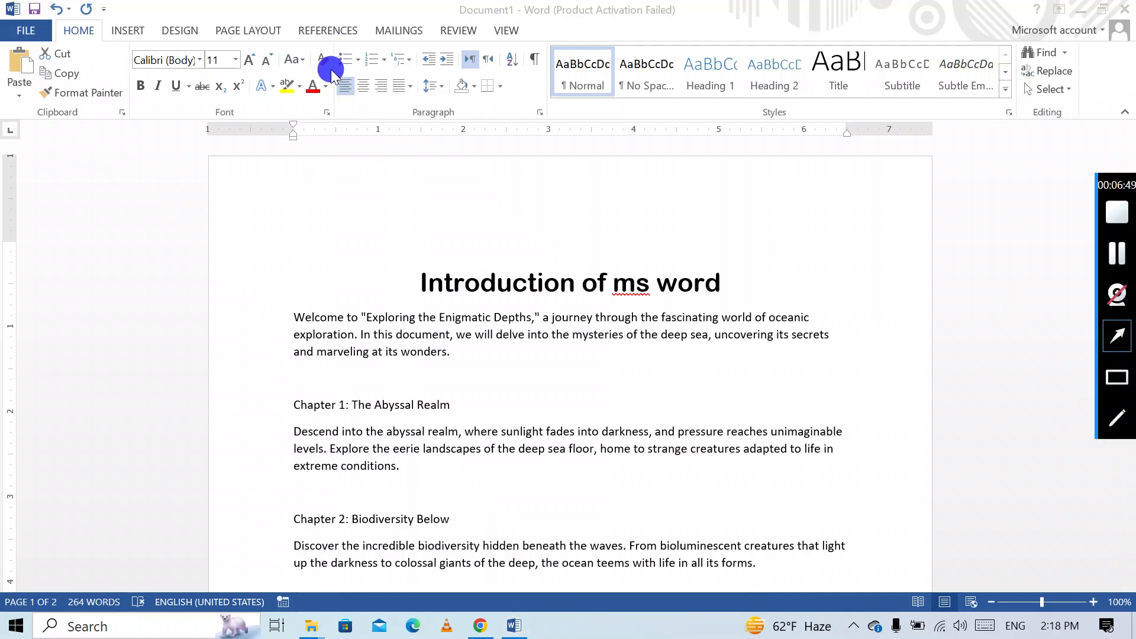
left_click(354, 121)
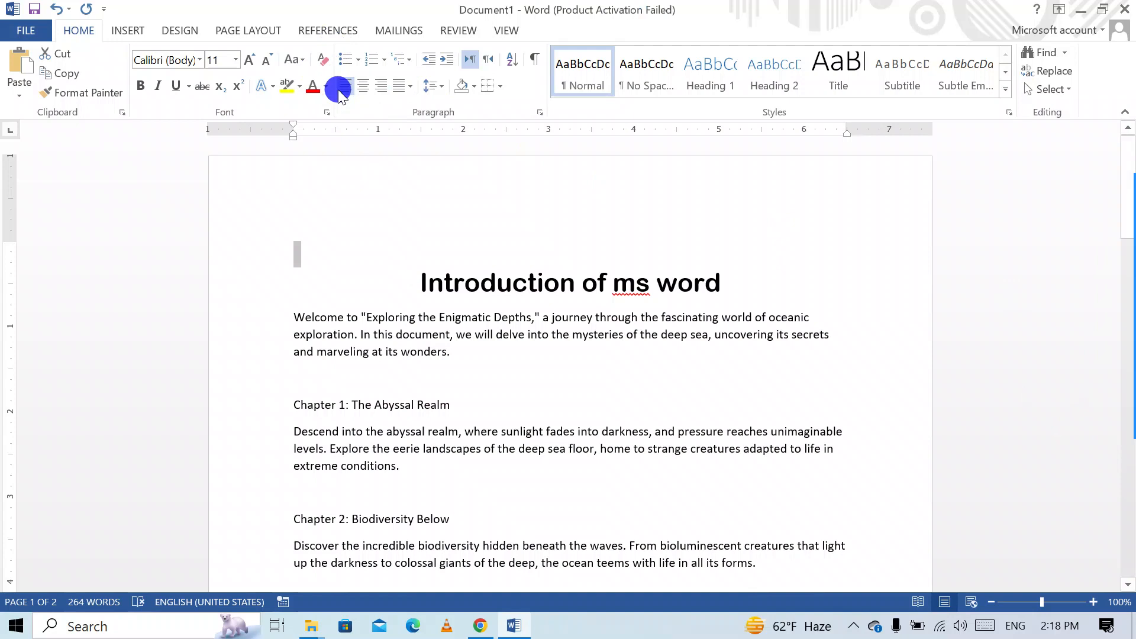
left_click_drag(350, 128, 459, 162)
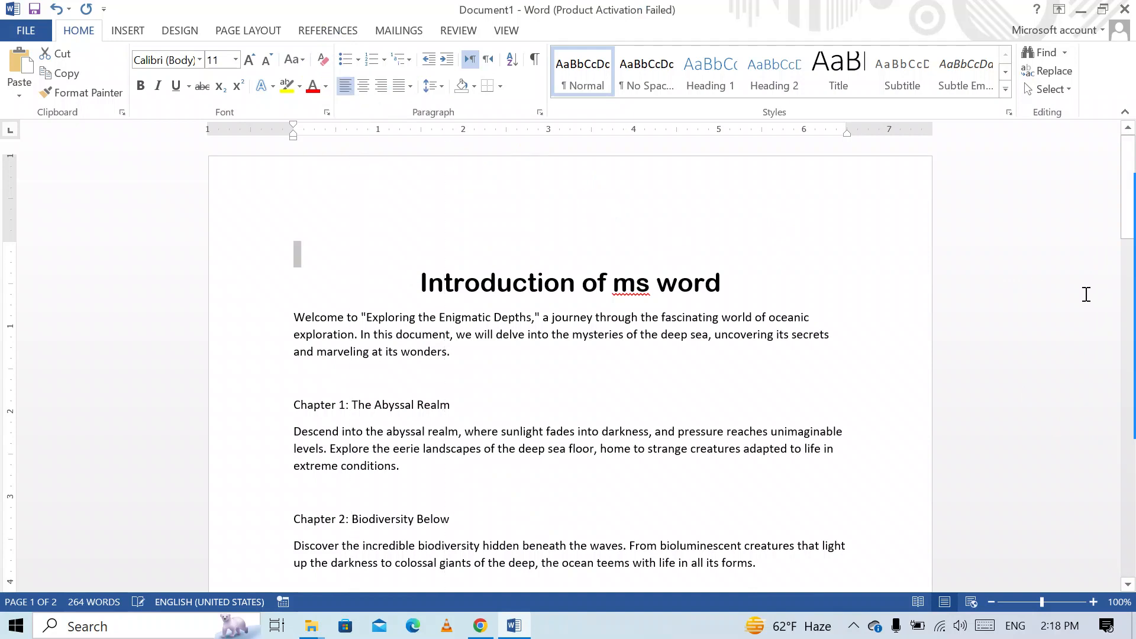
left_click(1117, 336)
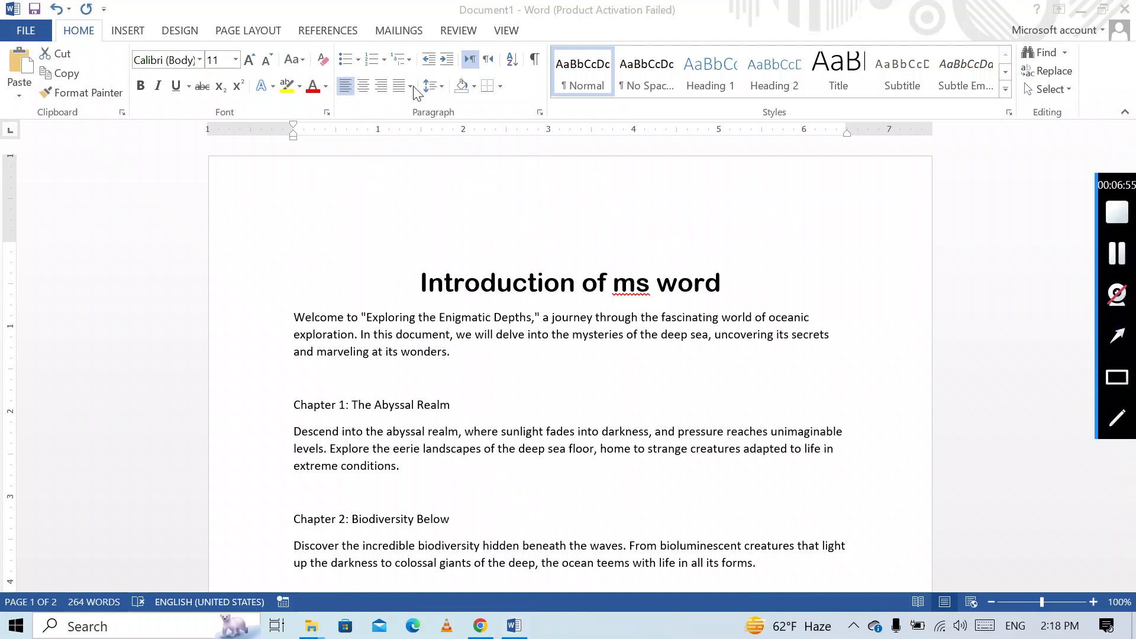
mouse_move(370, 150)
left_mouse_down()
mouse_move(310, 54)
mouse_move(323, 68)
left_mouse_up()
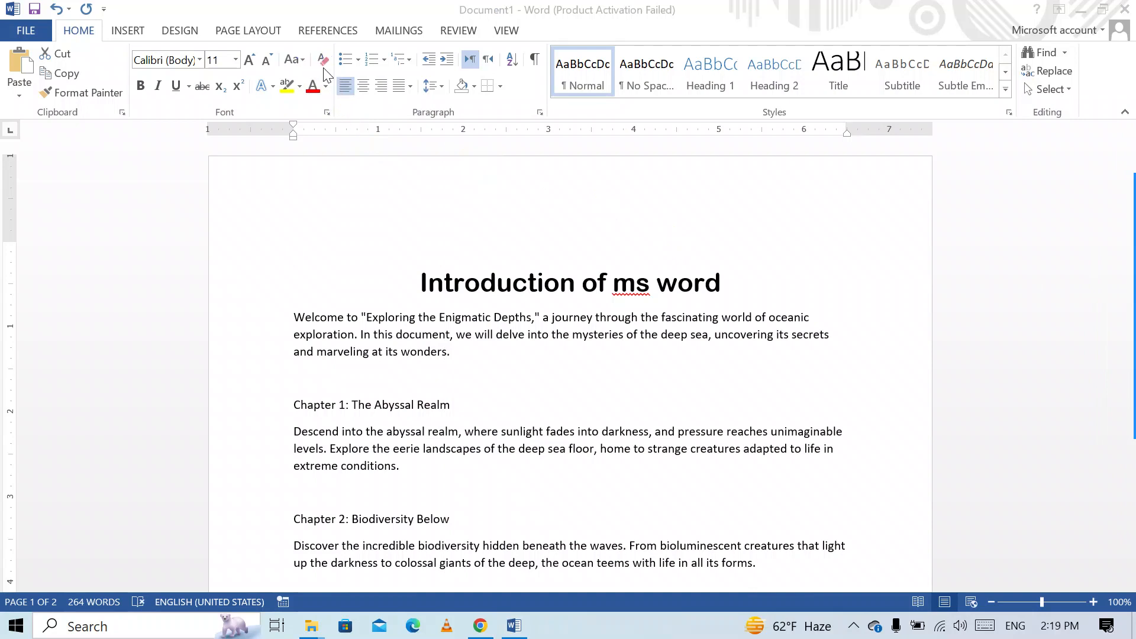
Set the font of the whole "Introduction of ms word" heading to Arial Black
left_click_drag(408, 287, 497, 286)
left_click_drag(726, 270, 441, 281)
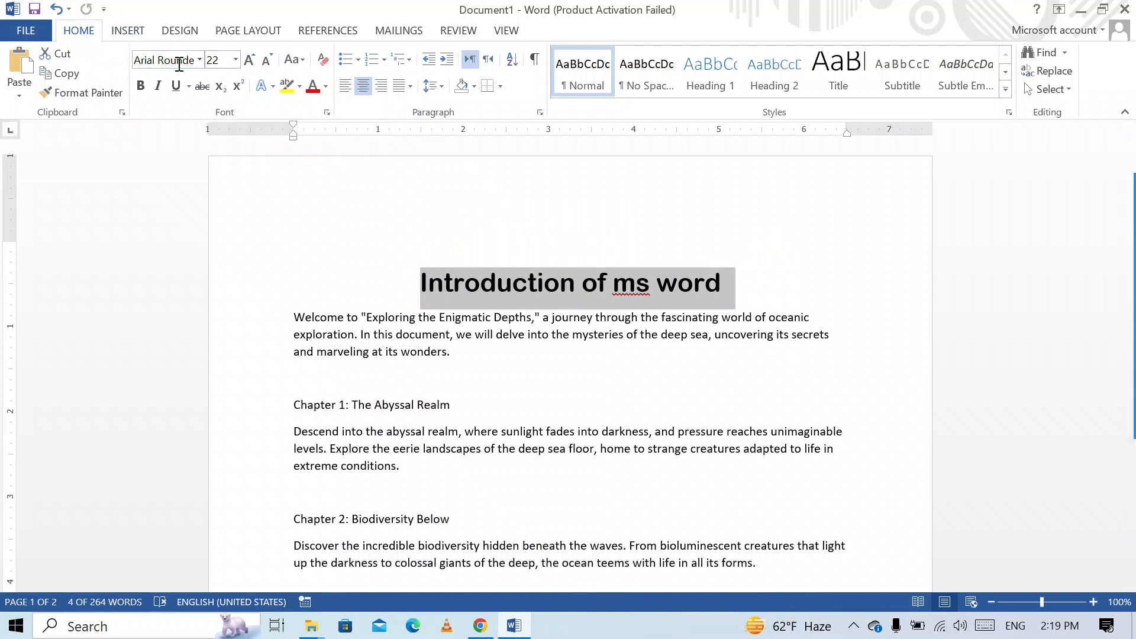
left_click(199, 60)
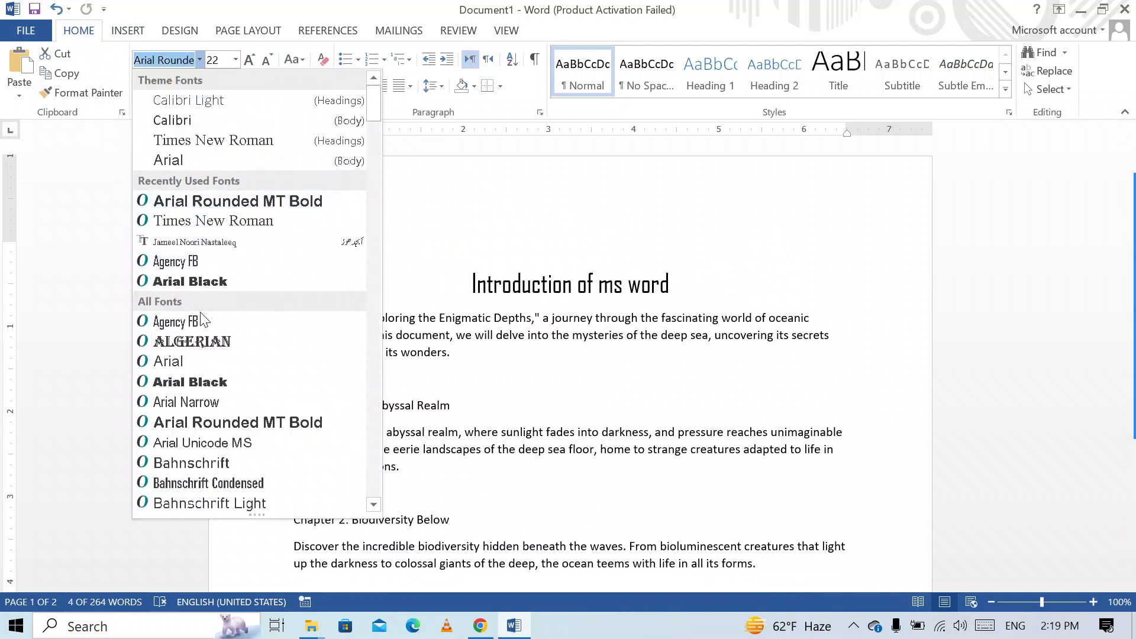
left_click(218, 382)
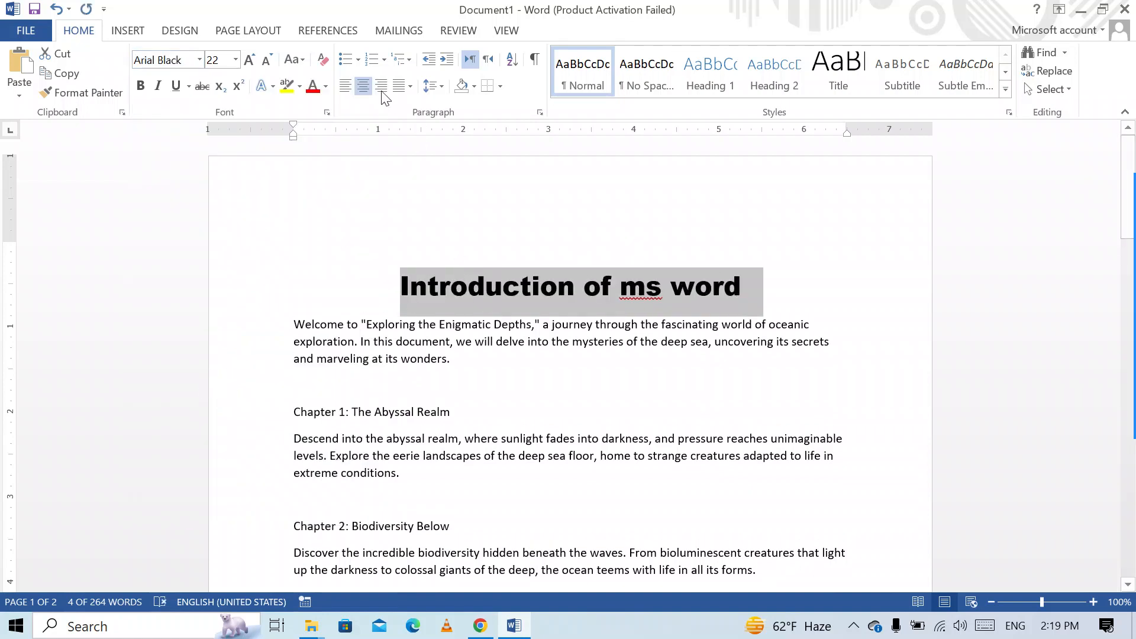
Clear all formatting from the "Introduction of ms word" heading
left_click(325, 65)
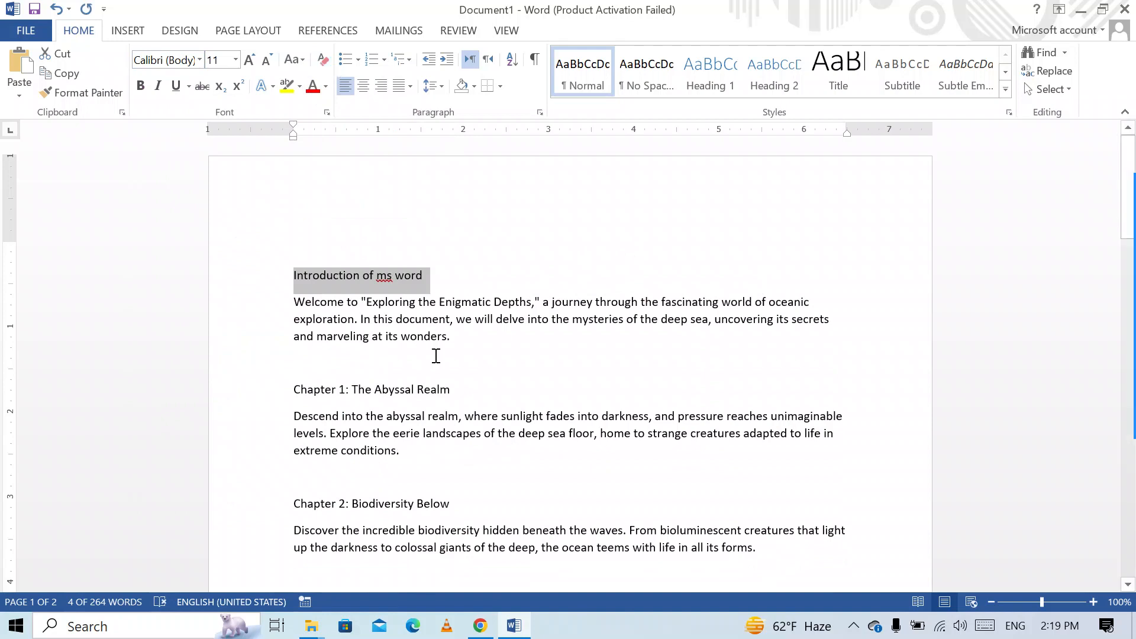
left_click_drag(259, 304, 432, 373)
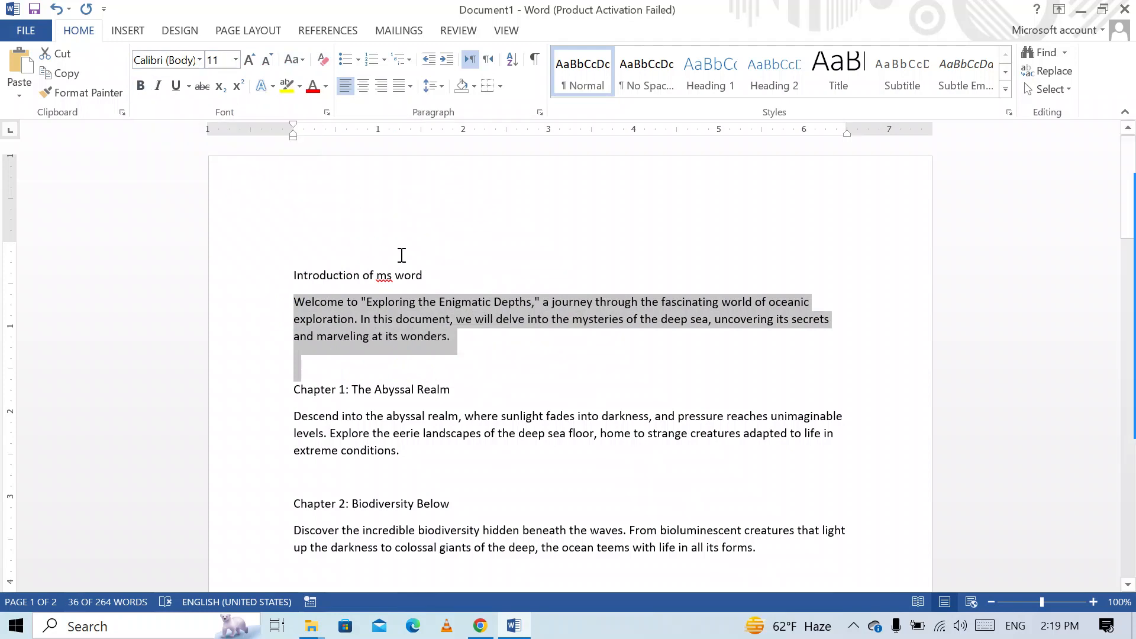
Make the plain "Introduction of ms word" heading bold and deselect it
left_click_drag(438, 276, 296, 276)
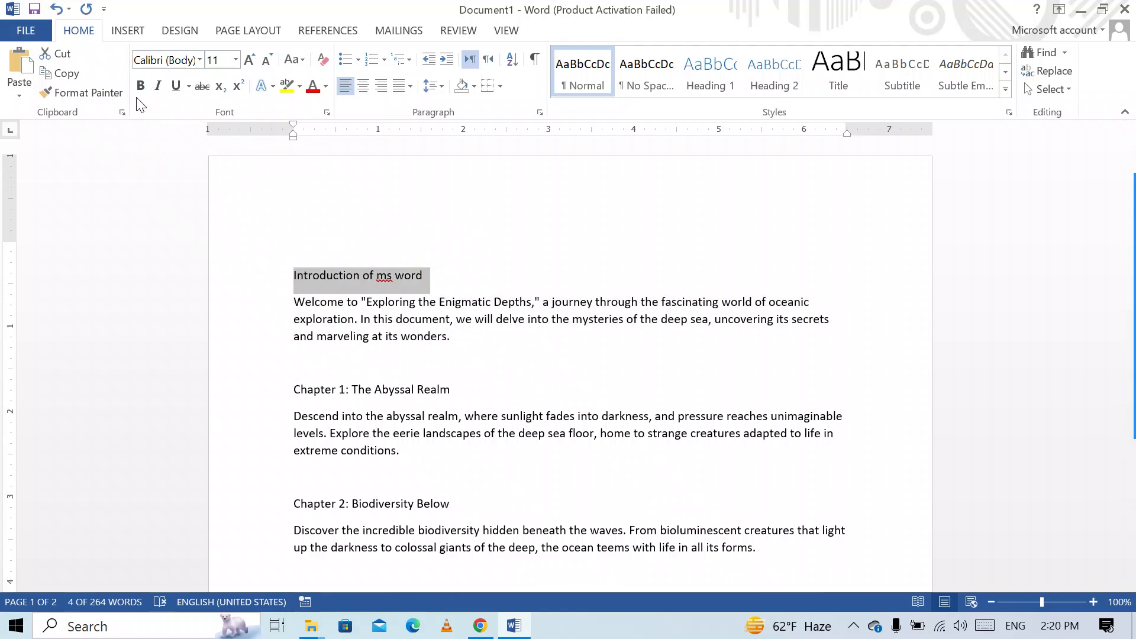
left_click(140, 86)
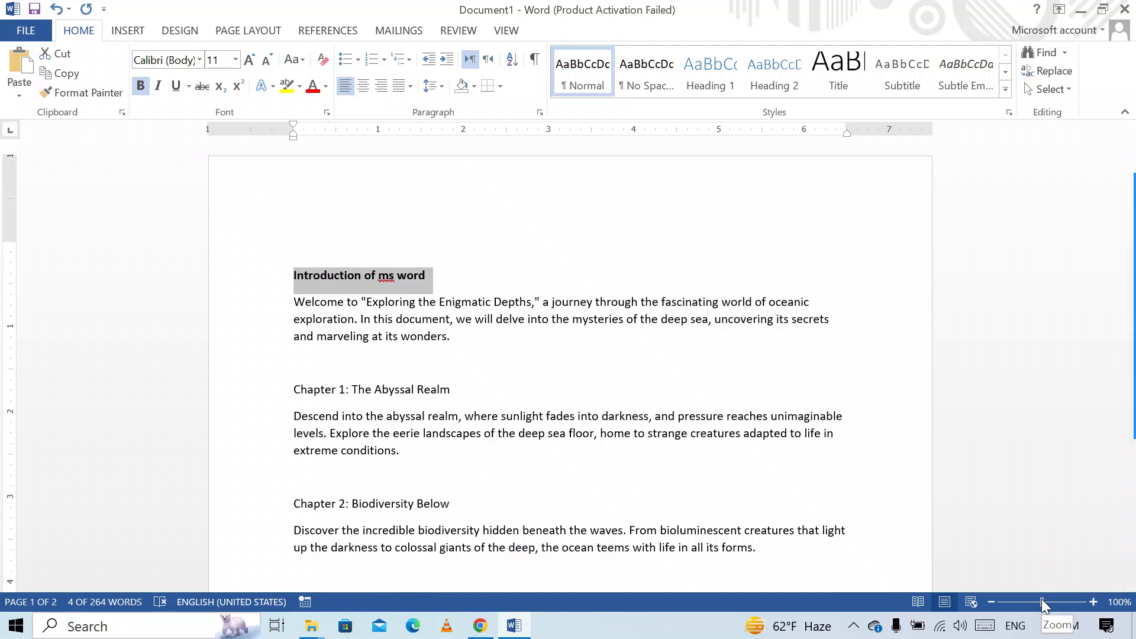
left_click_drag(1043, 600, 1044, 600)
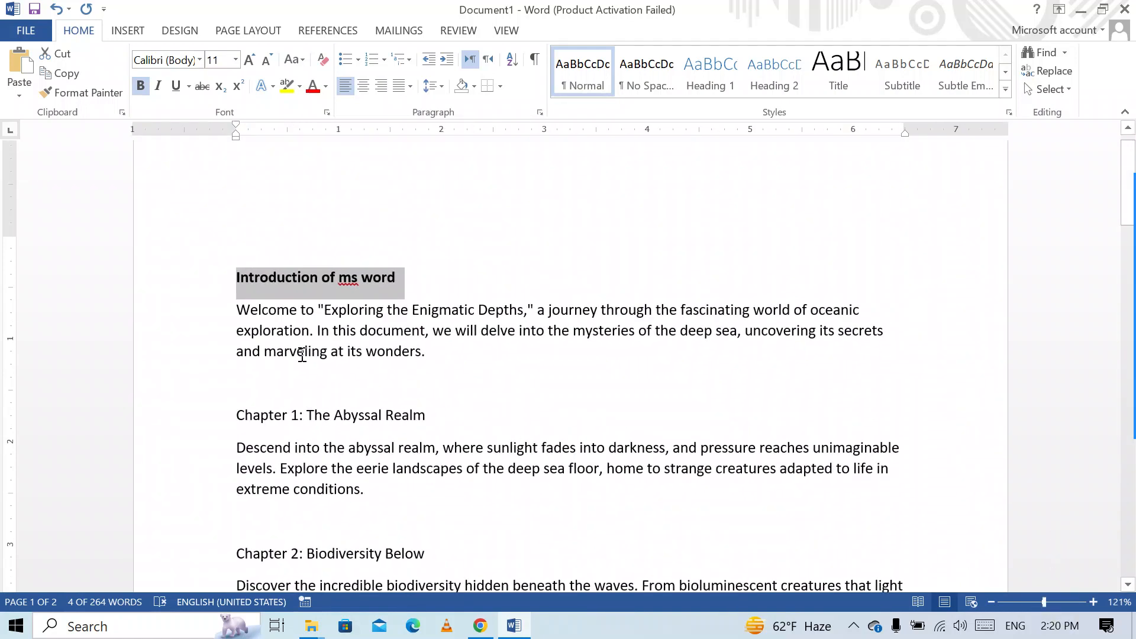
scroll(235, 199, "up", 1)
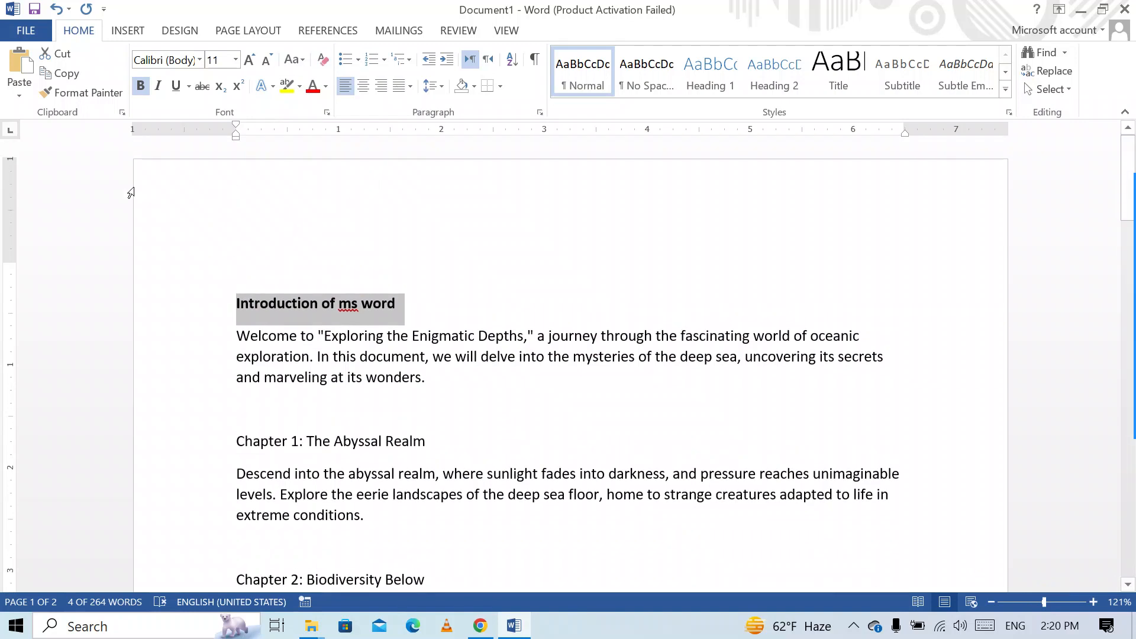
left_click(406, 307)
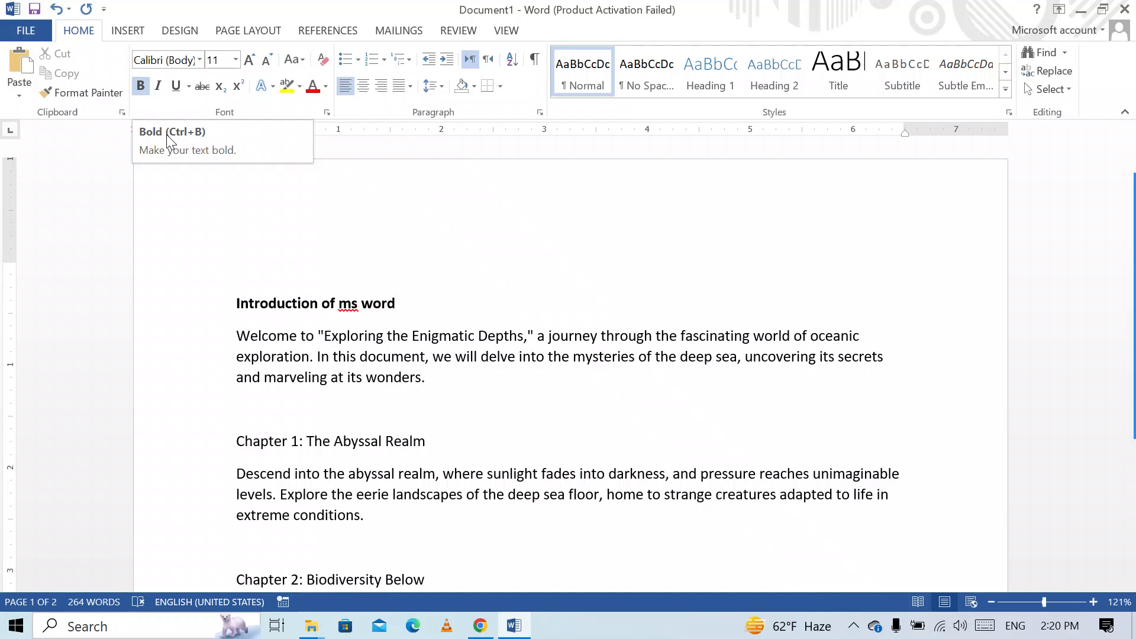
left_click(407, 306)
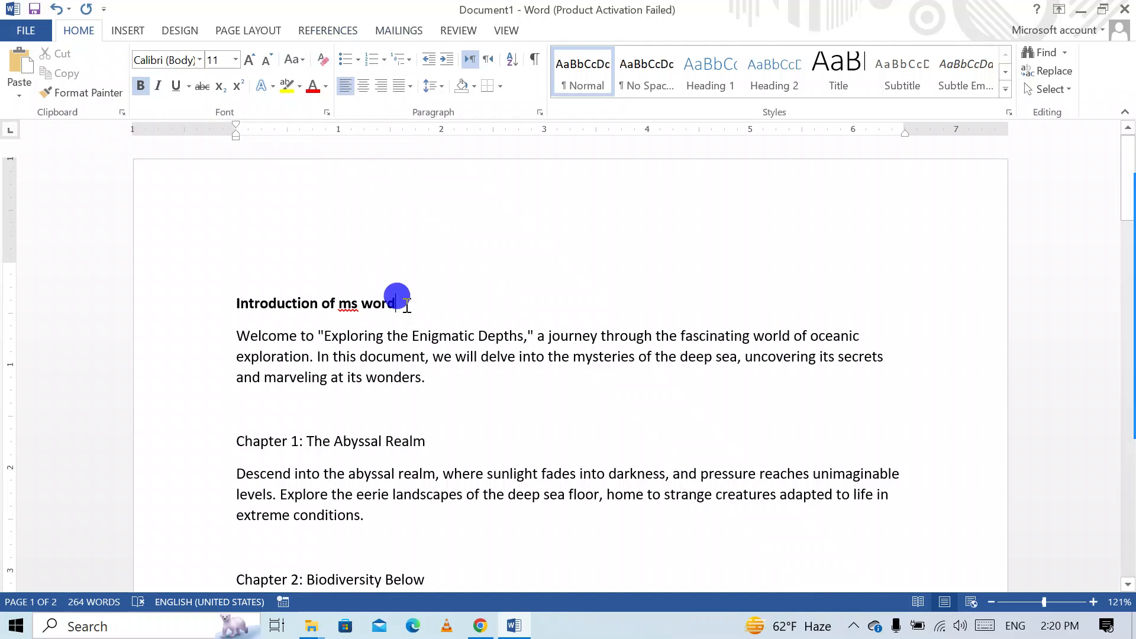
Clear the bold formatting from the "Introduction of ms word" heading
left_click_drag(407, 305, 215, 282)
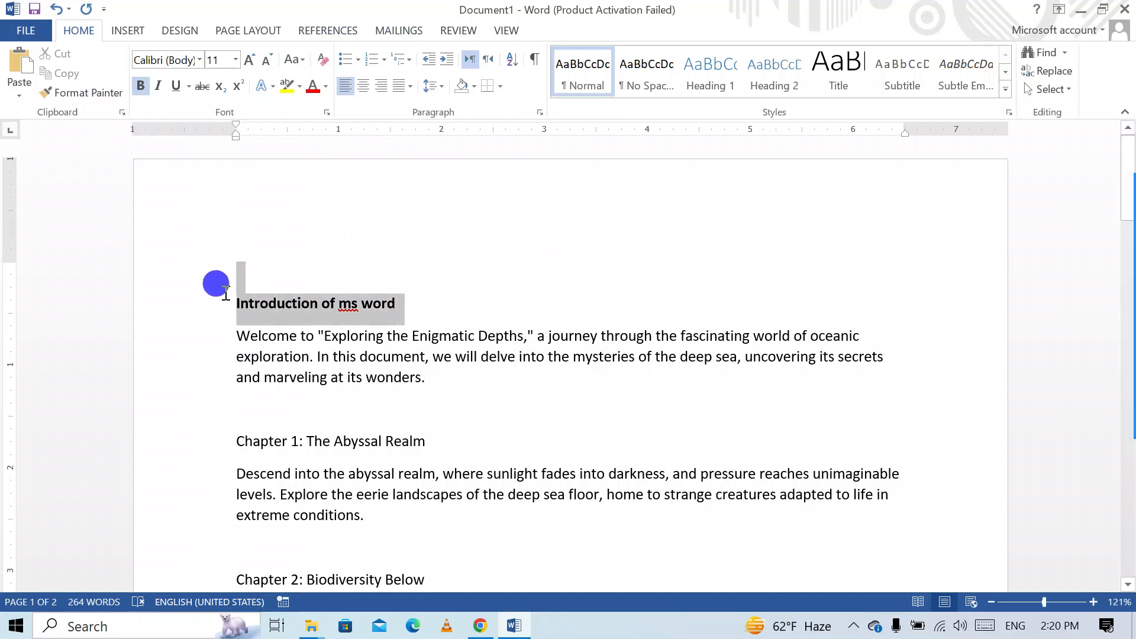
left_click(321, 64)
left_click(403, 302)
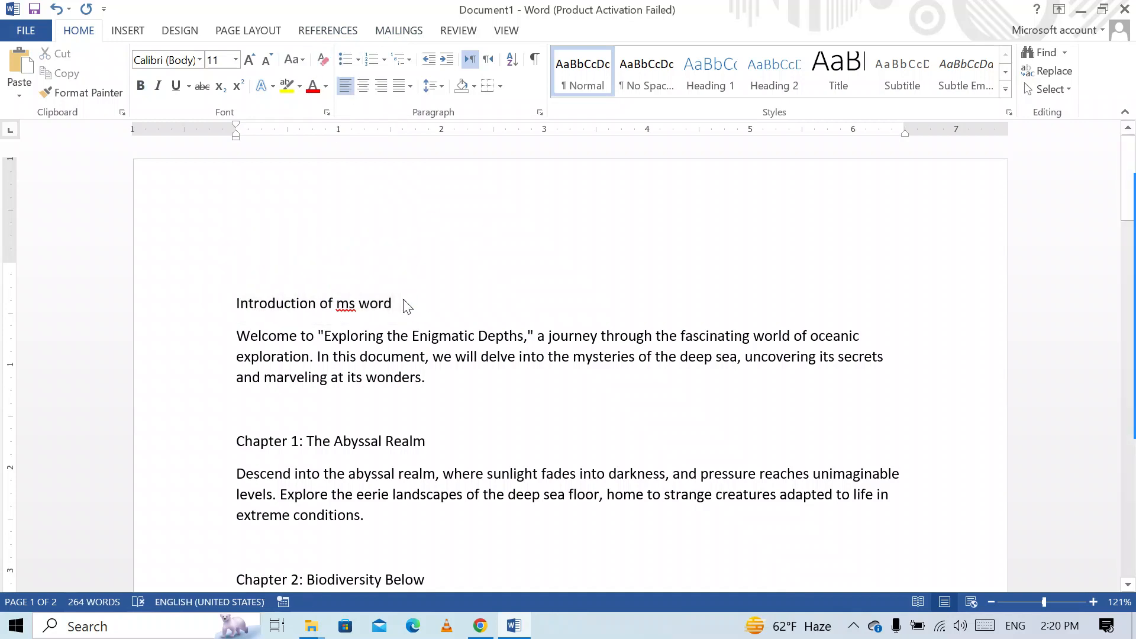
Apply bold to the entire "Introduction of ms word" heading line
left_click_drag(407, 305, 236, 312)
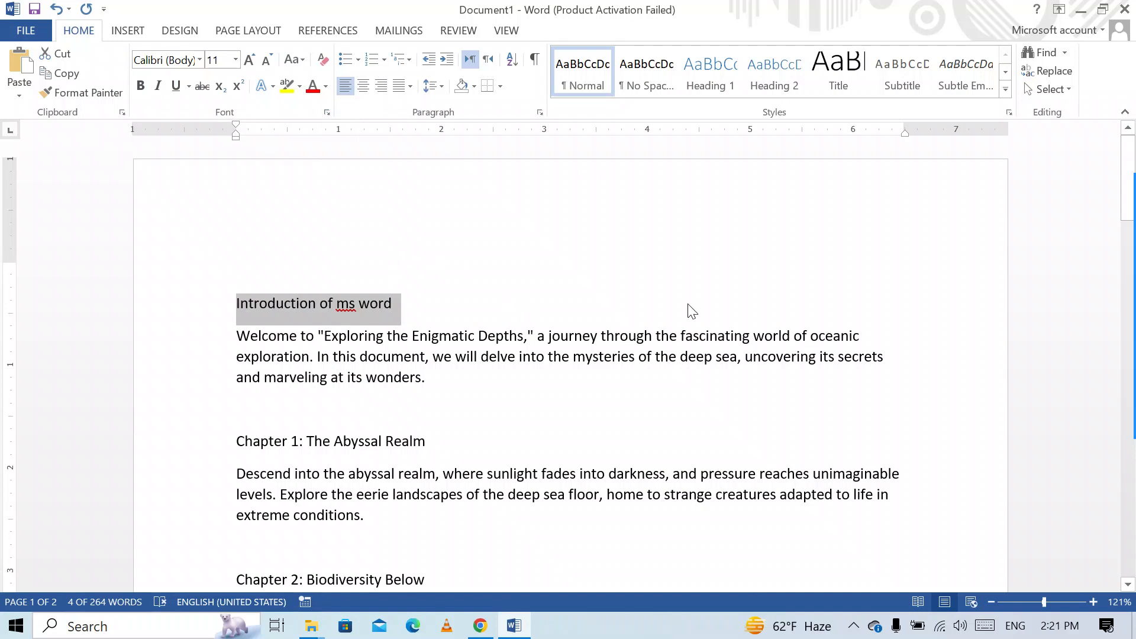
mouse_move(1120, 379)
left_click(1123, 264)
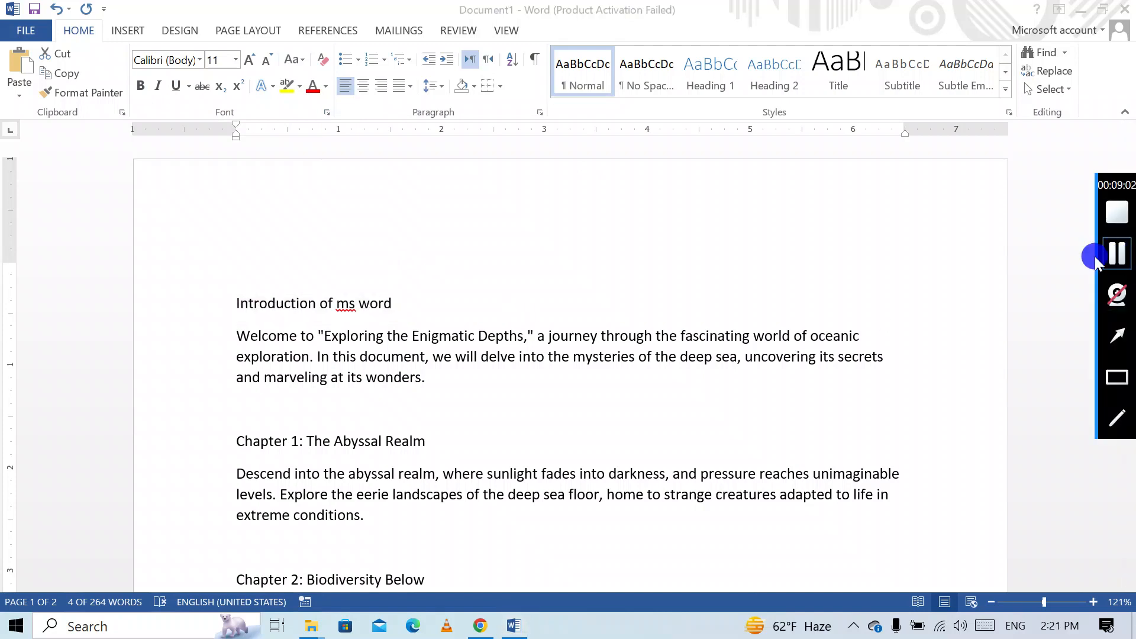
triple_click(397, 304)
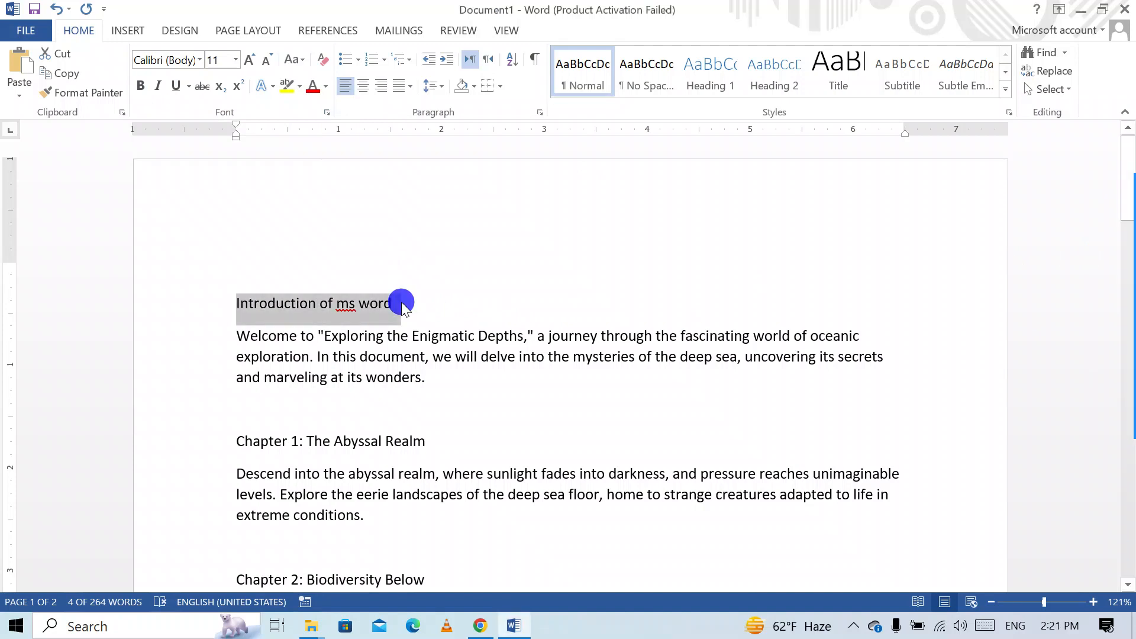
key("ctrl+b")
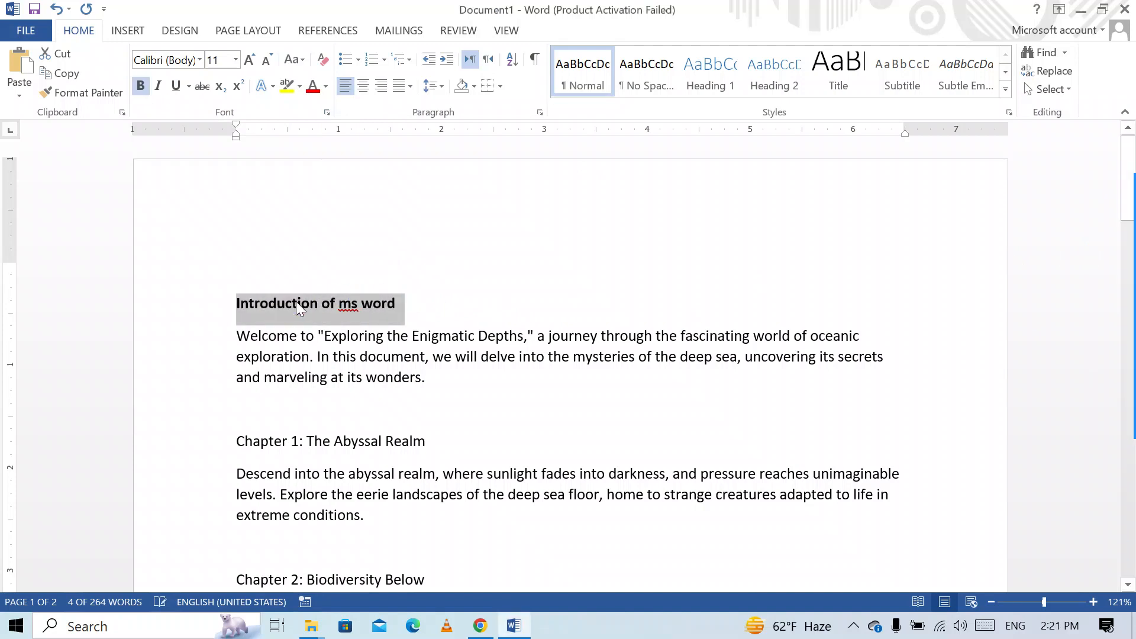
Apply italic to the bold "Introduction of ms word" heading and the blank line above it, and deselect
left_click(436, 279)
left_click_drag(398, 304, 213, 279)
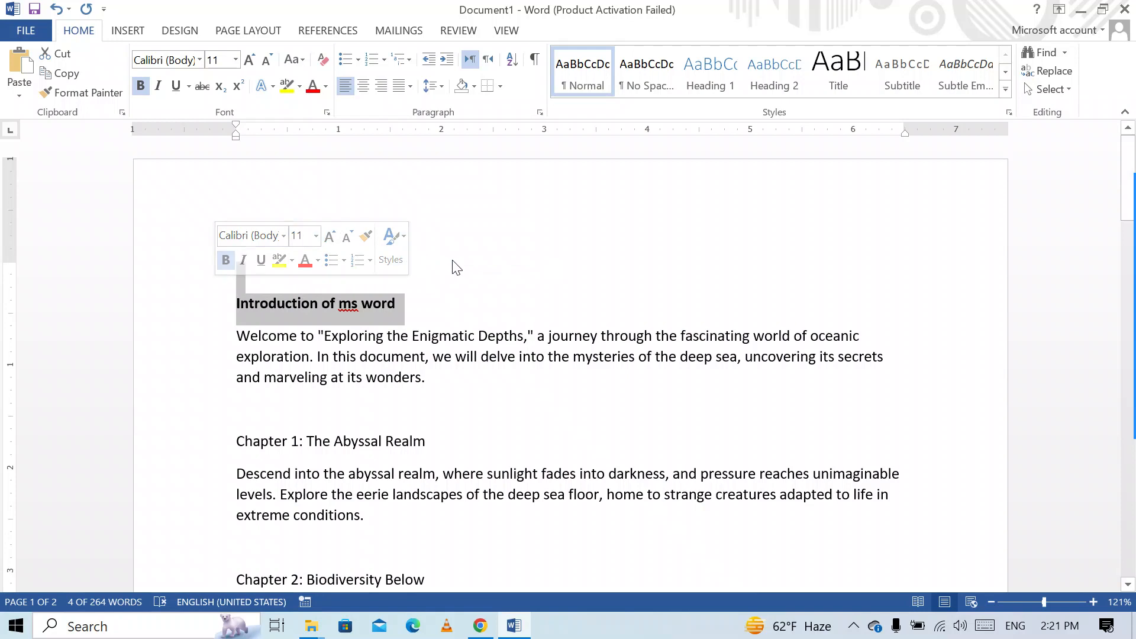
left_click(425, 234)
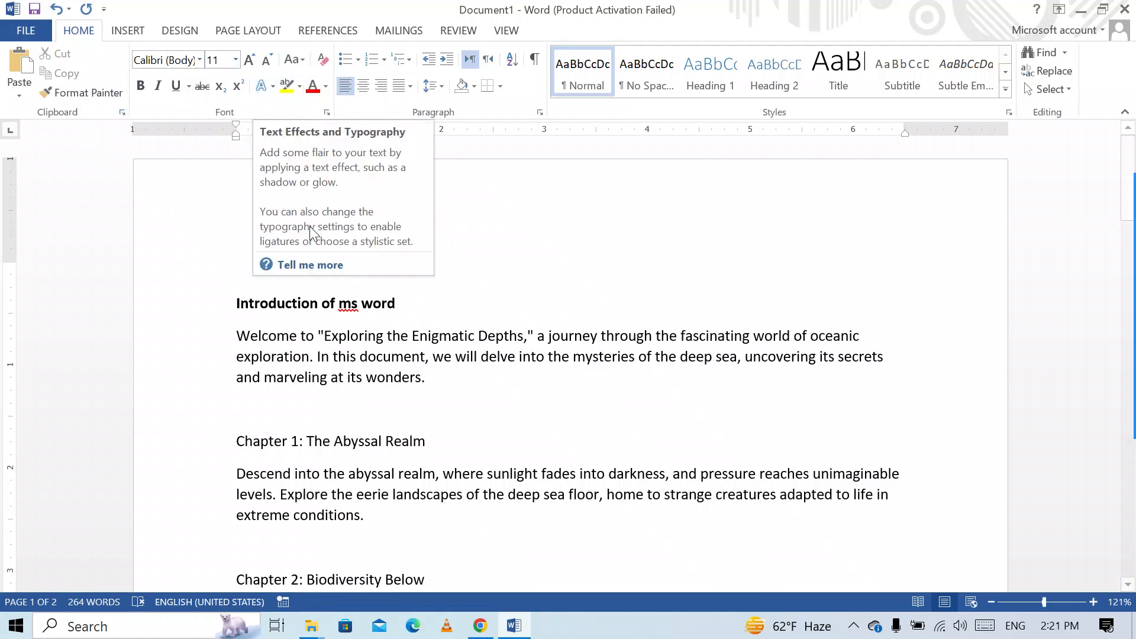
left_click_drag(402, 306, 175, 274)
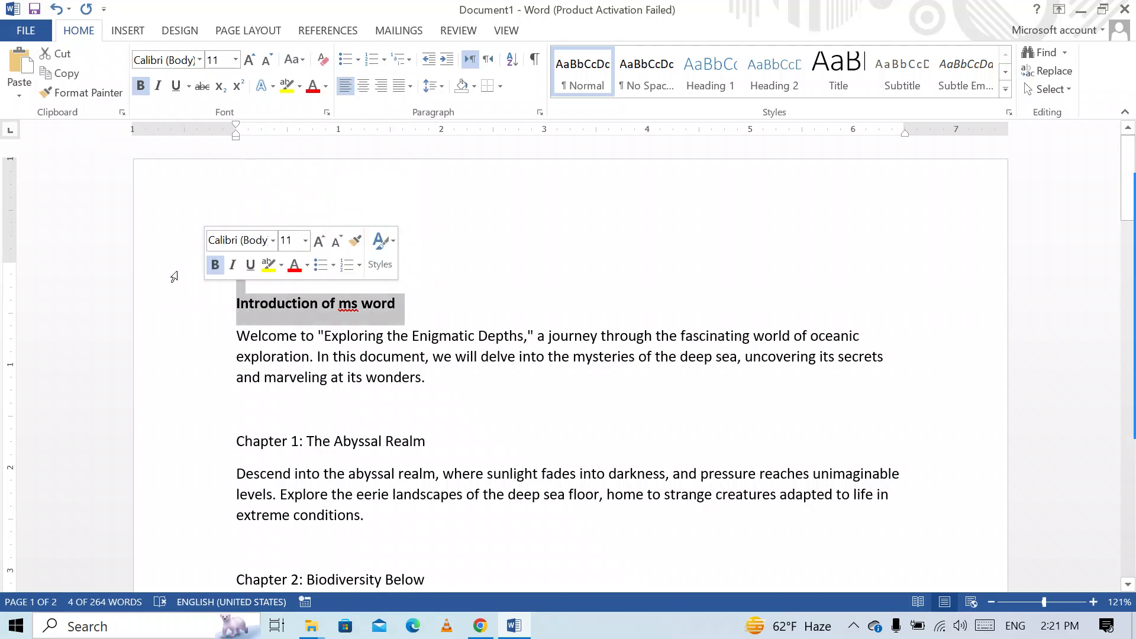
left_click(157, 92)
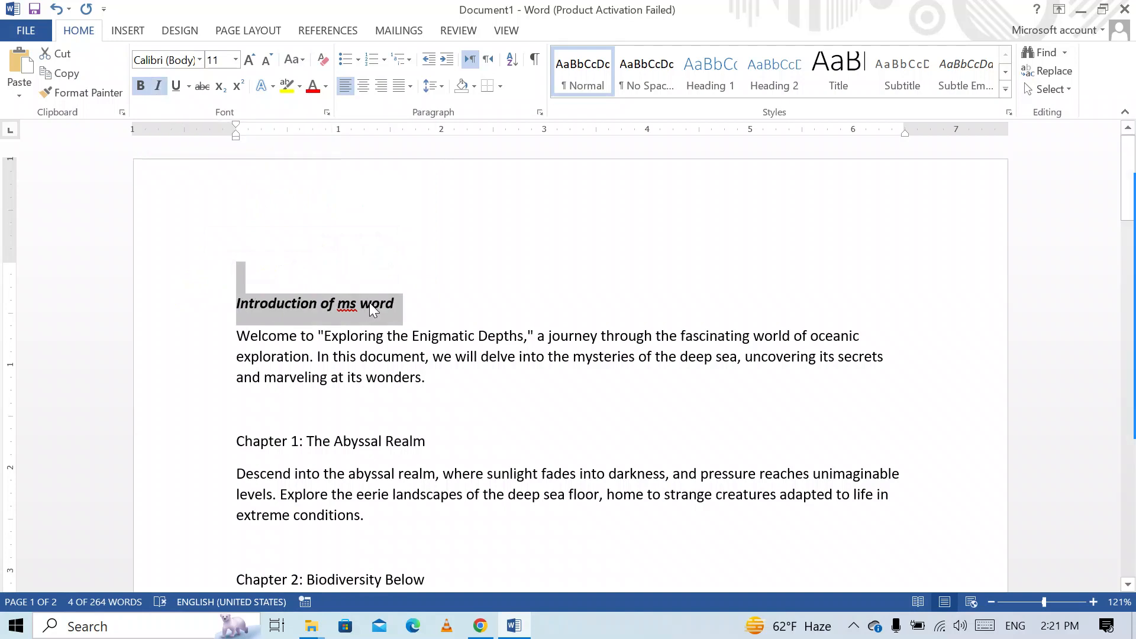
left_click(432, 307)
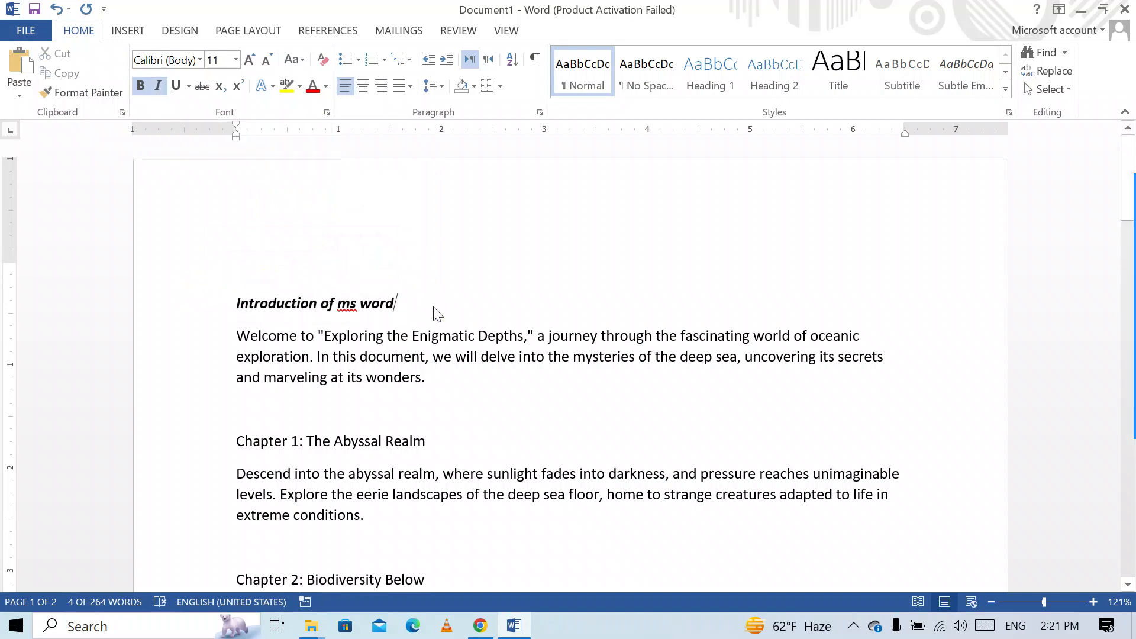
Remove both bold and italic from the "Introduction of ms word" heading
left_click(197, 299)
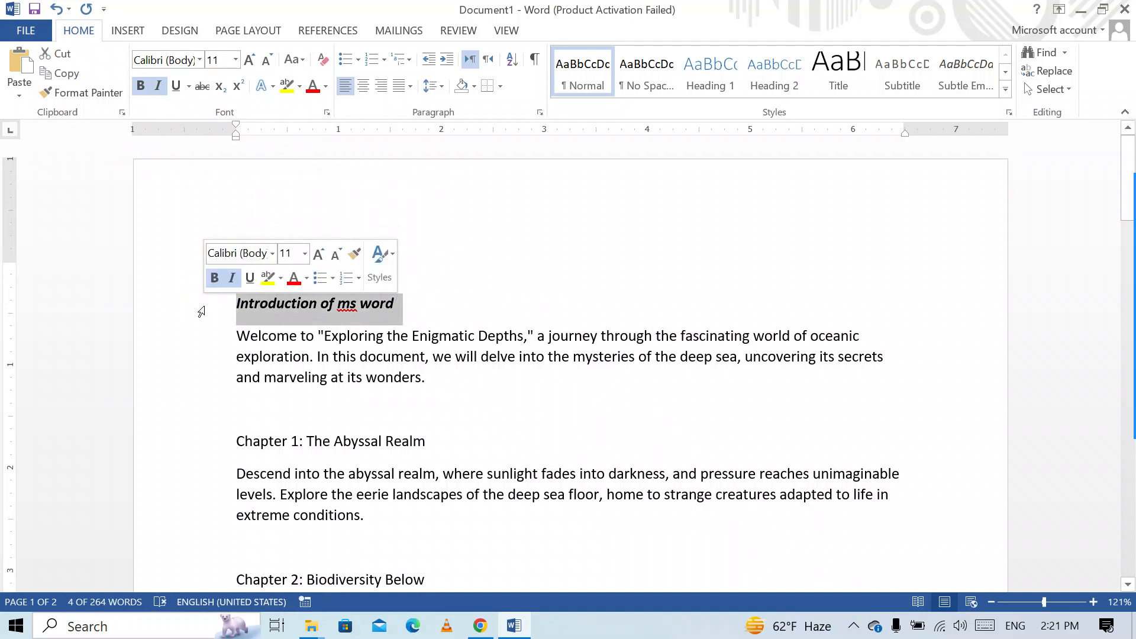
left_click(141, 84)
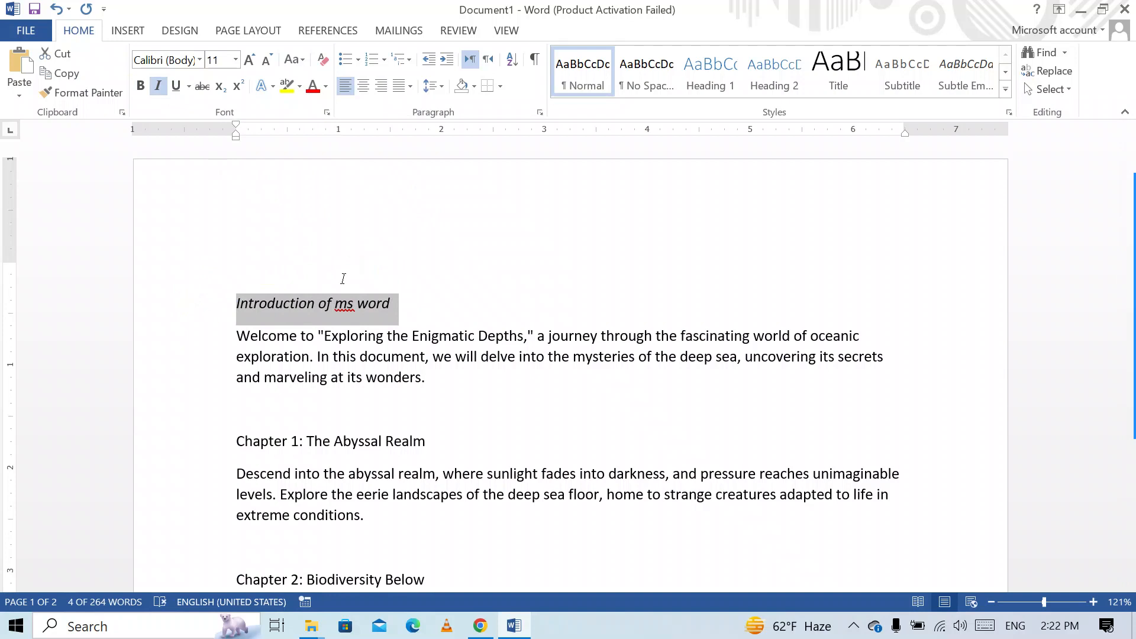
left_click(156, 88)
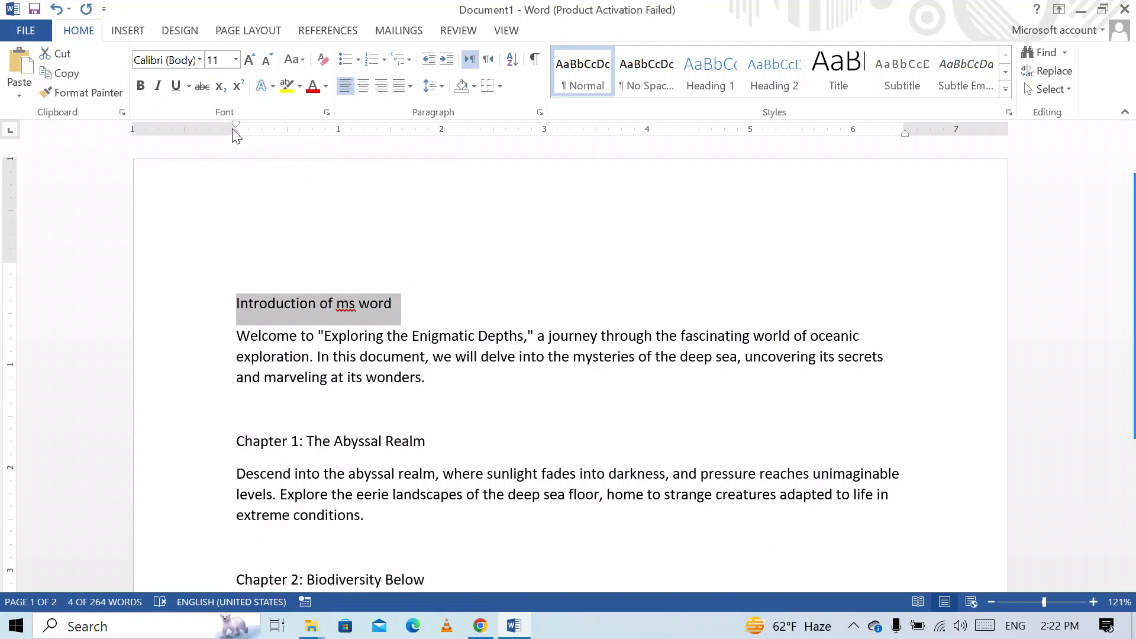
Turn italic on and off again for the heading, and apply a single underline and undo it
key("ctrl+i")
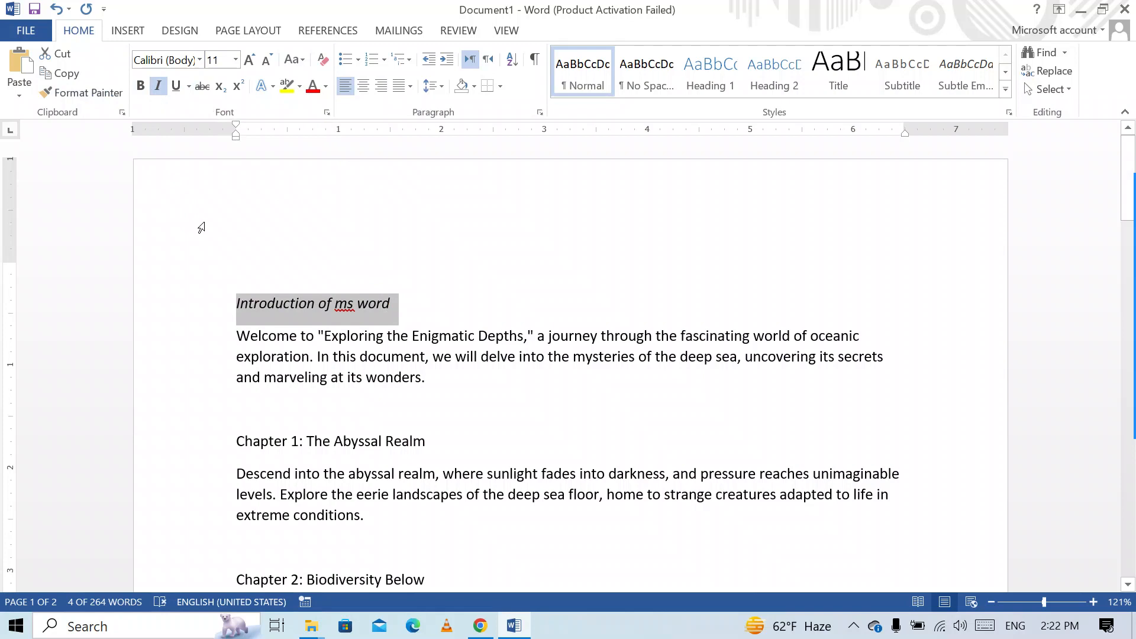
left_click(158, 87)
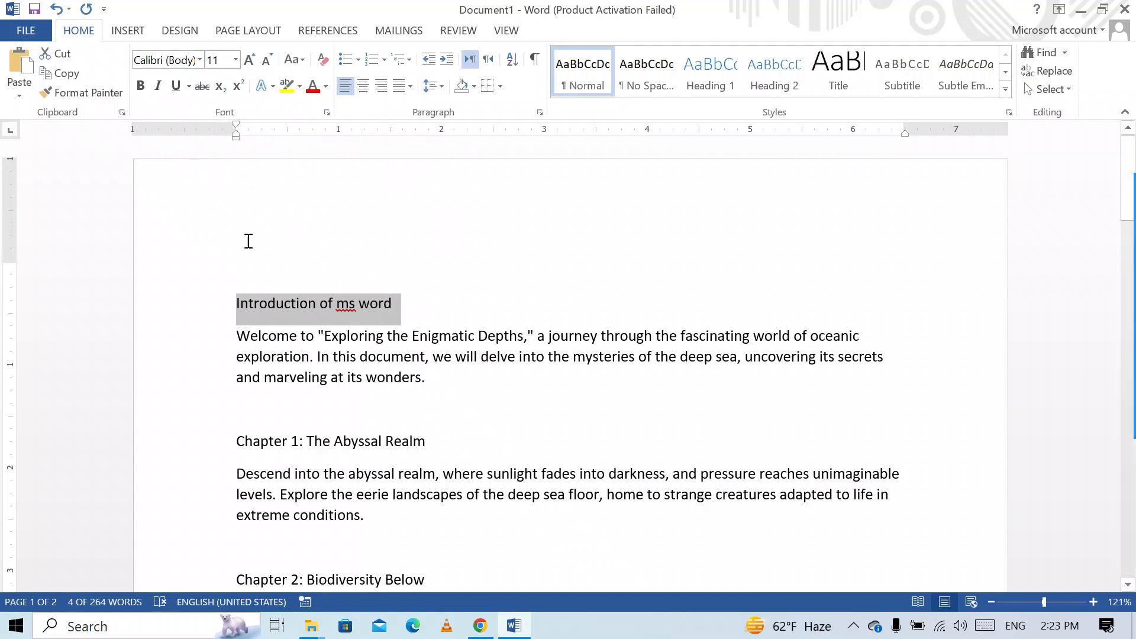
left_click(177, 84)
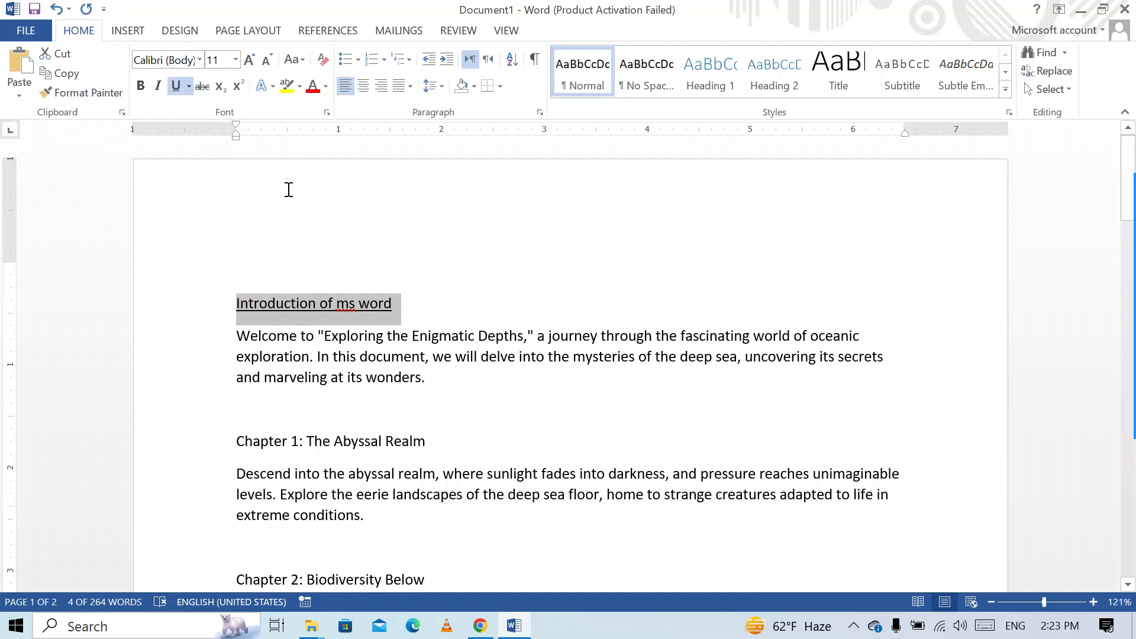
key("ctrl+z")
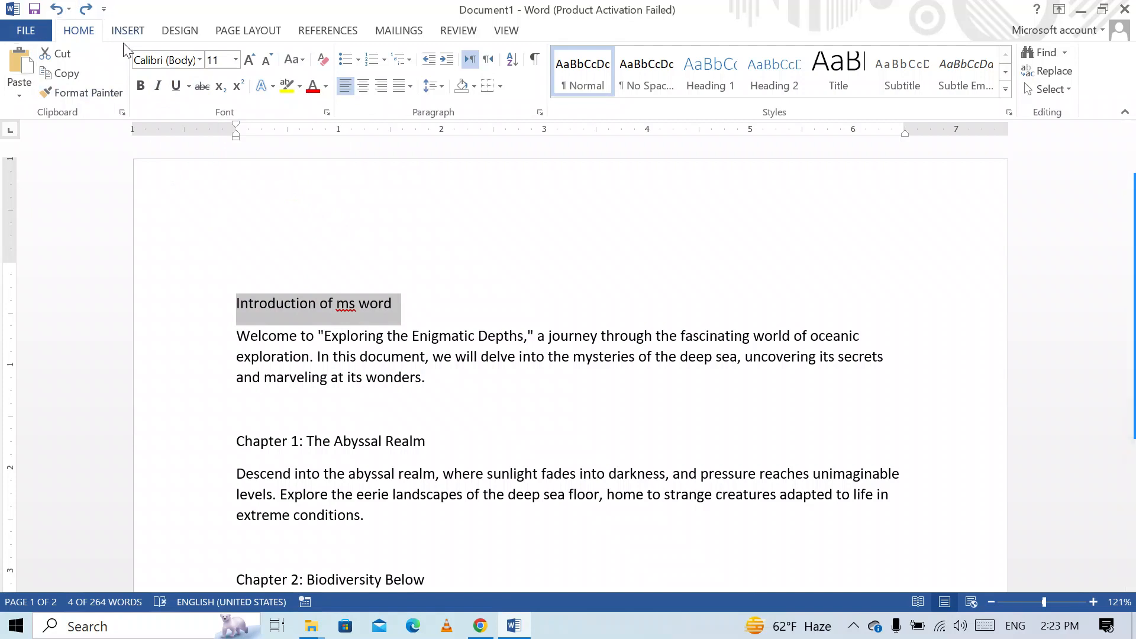
Preview the underline styles on the heading, and open the Font dialog with more underline options and close it without changes
left_click(189, 86)
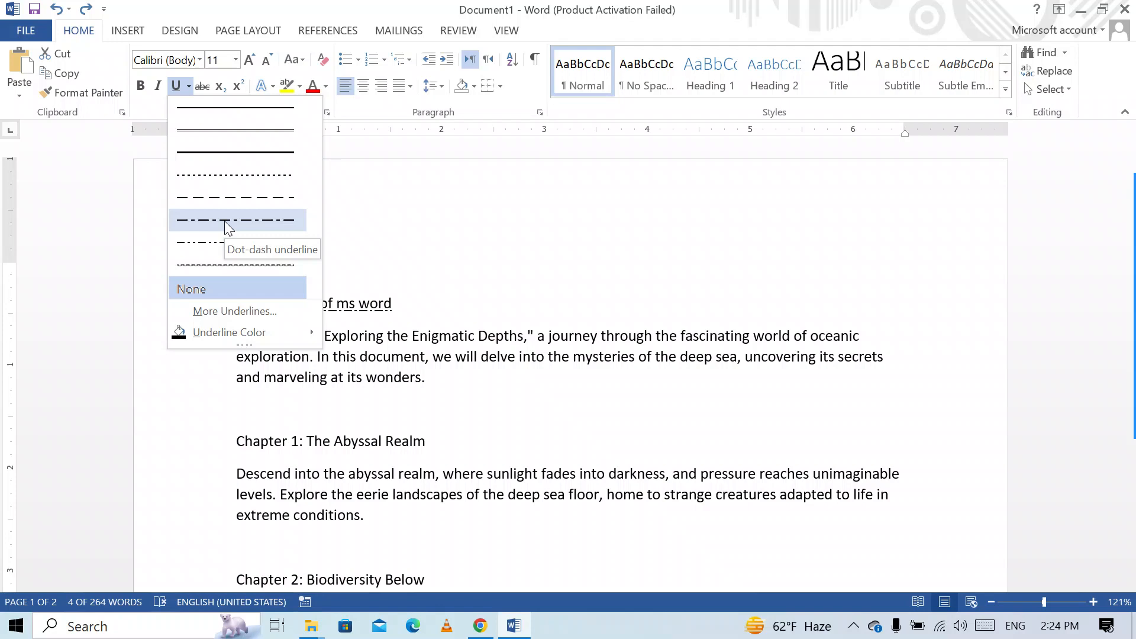
left_click(244, 313)
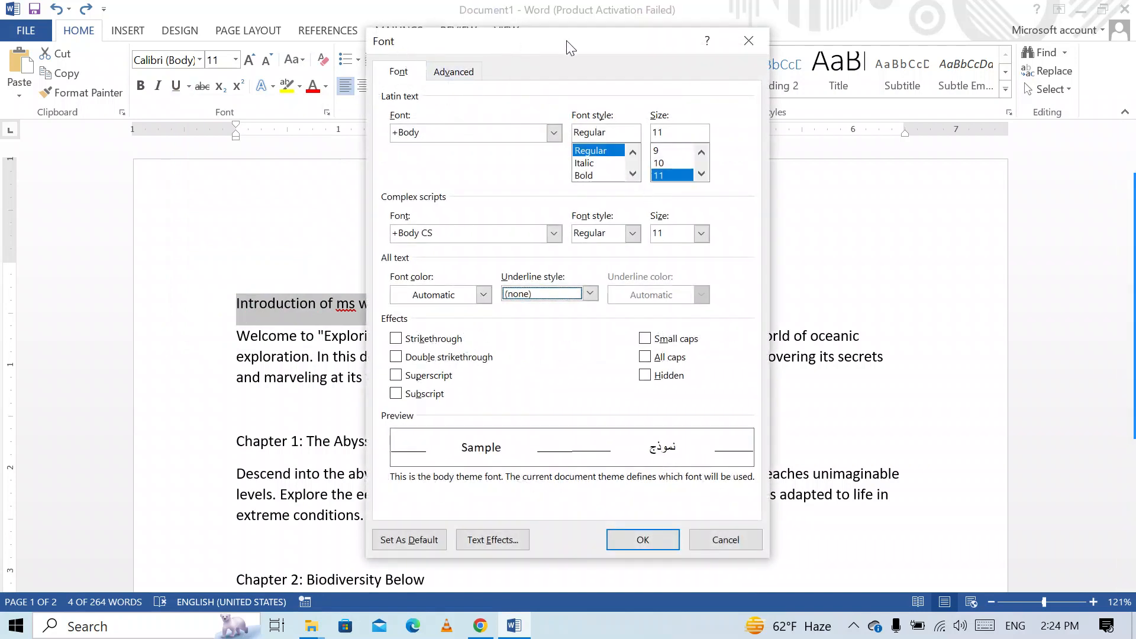
left_click_drag(567, 41, 628, 125)
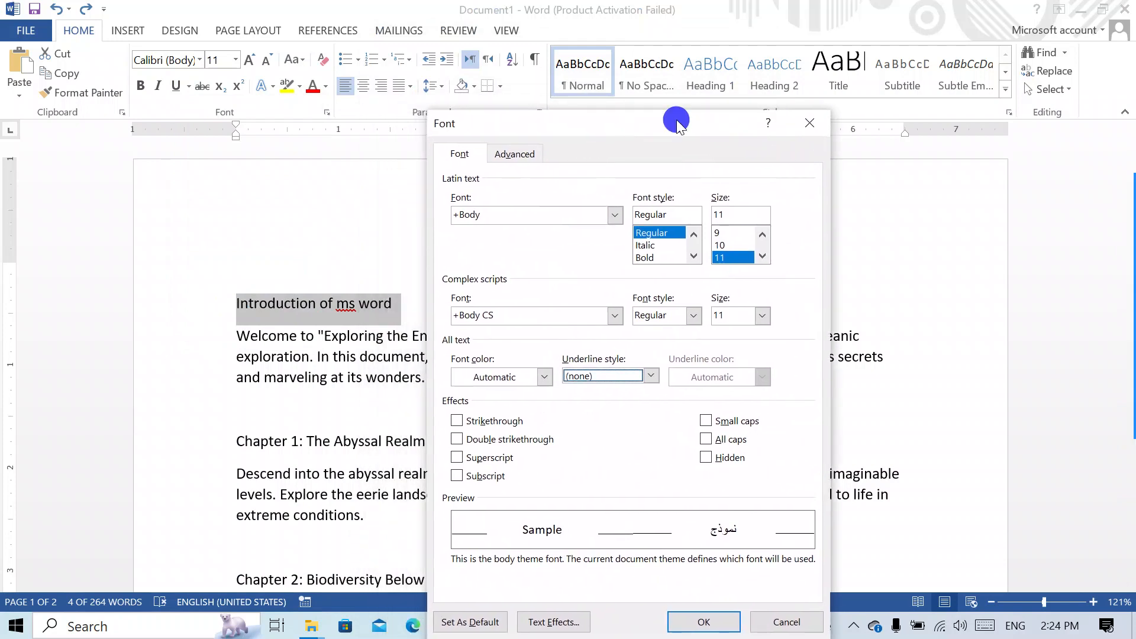
left_click(823, 124)
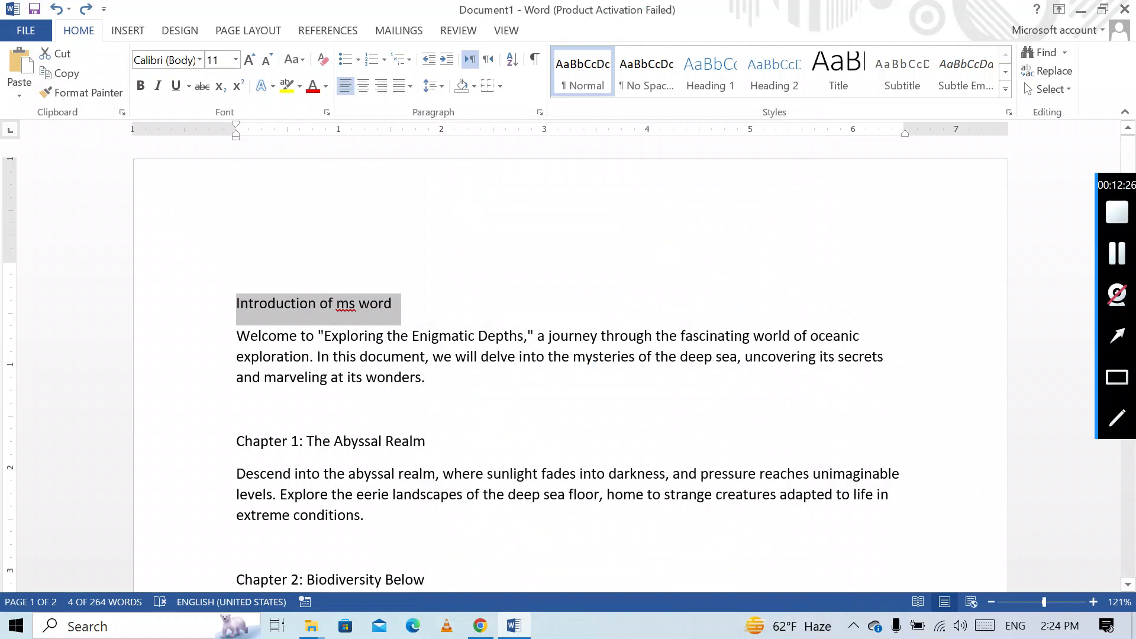
Apply strikethrough to the "Introduction of ms word" heading and remove it again
left_click(204, 91)
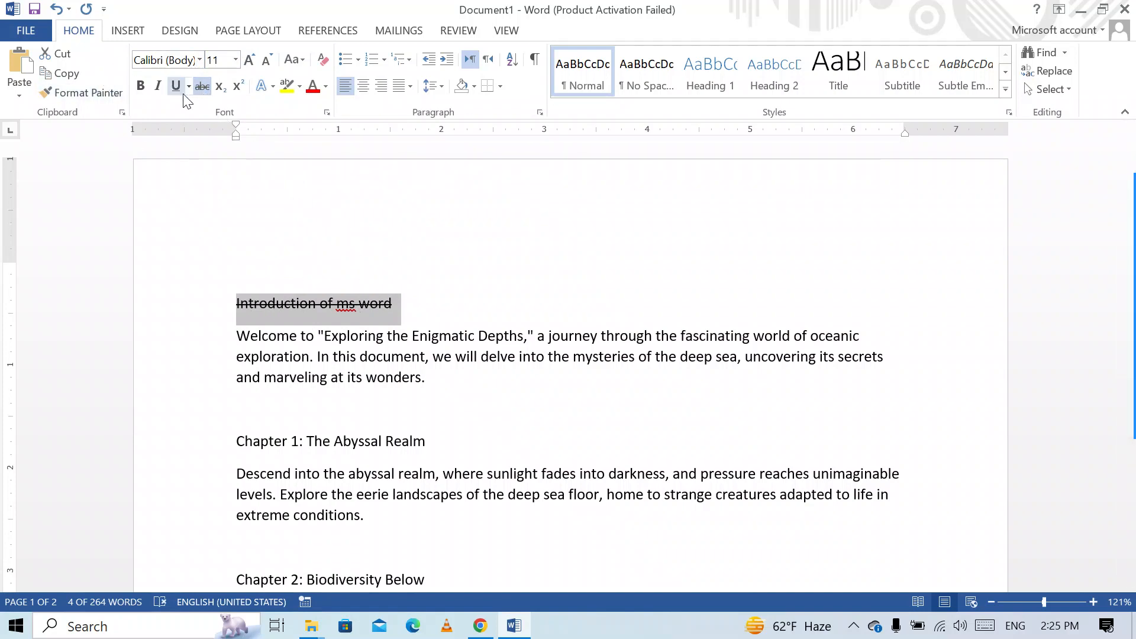
left_click(202, 90)
Enter a non-italic X with a subscript 2 on the blank line above the heading, and turn subscript off
left_click(342, 268)
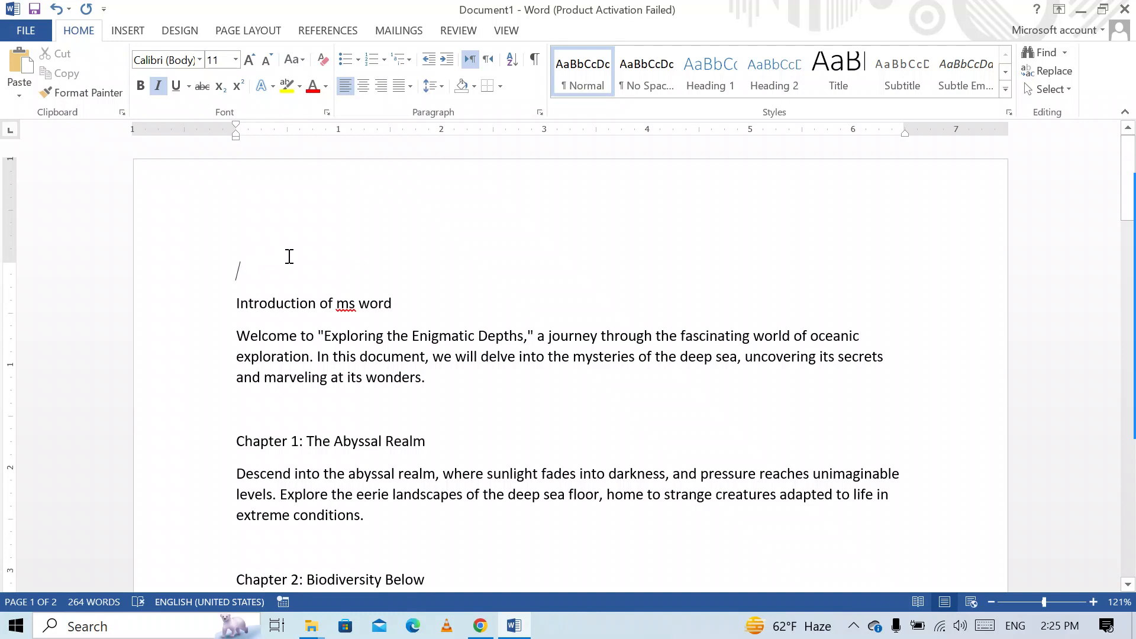
left_click(290, 256)
left_click(159, 92)
type("x")
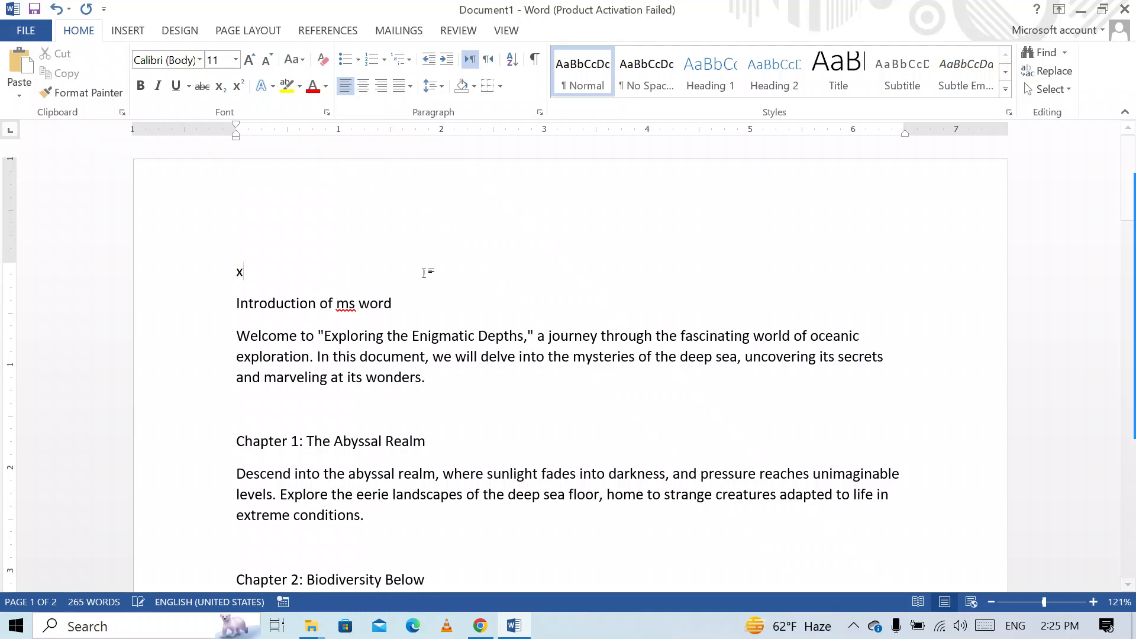
left_click(226, 98)
type("2")
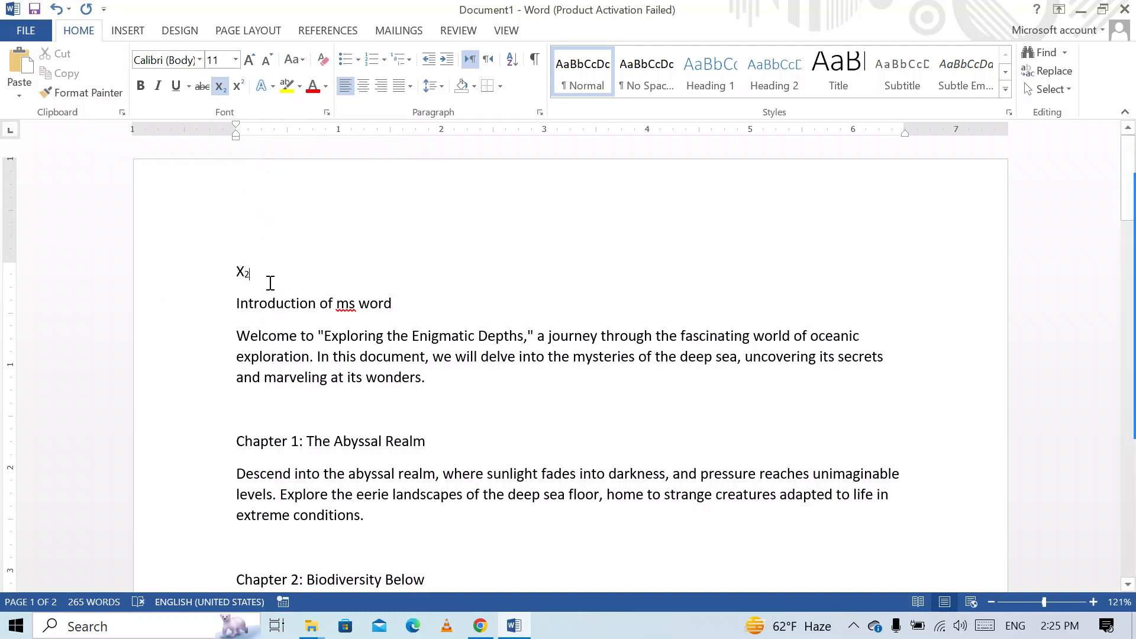
type("=")
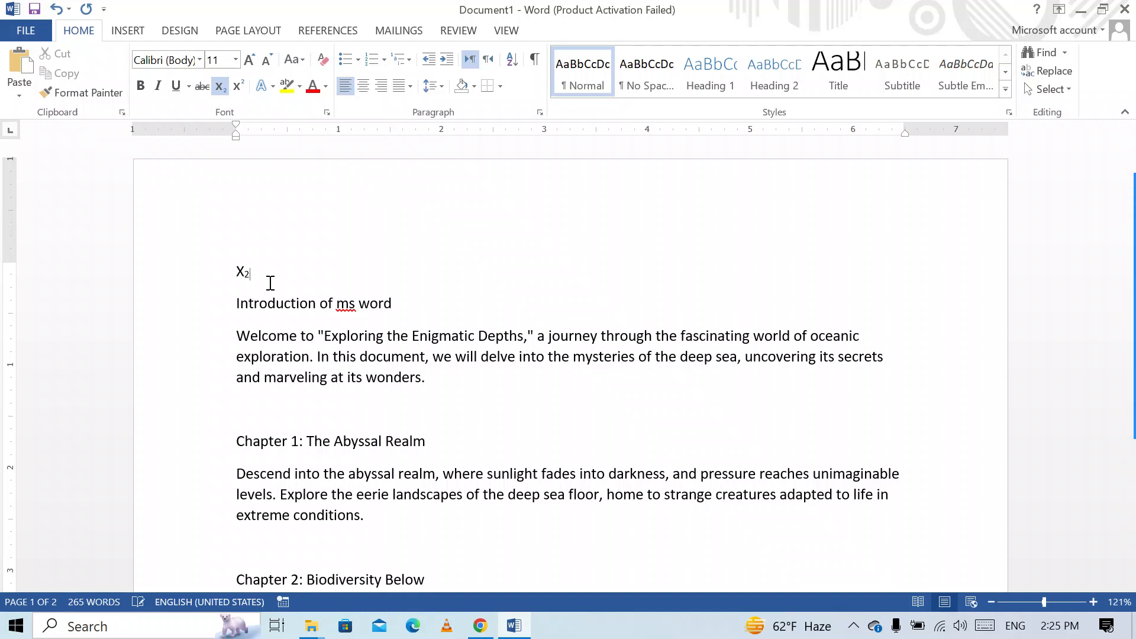
left_click(220, 87)
key("Return")
key("Return")
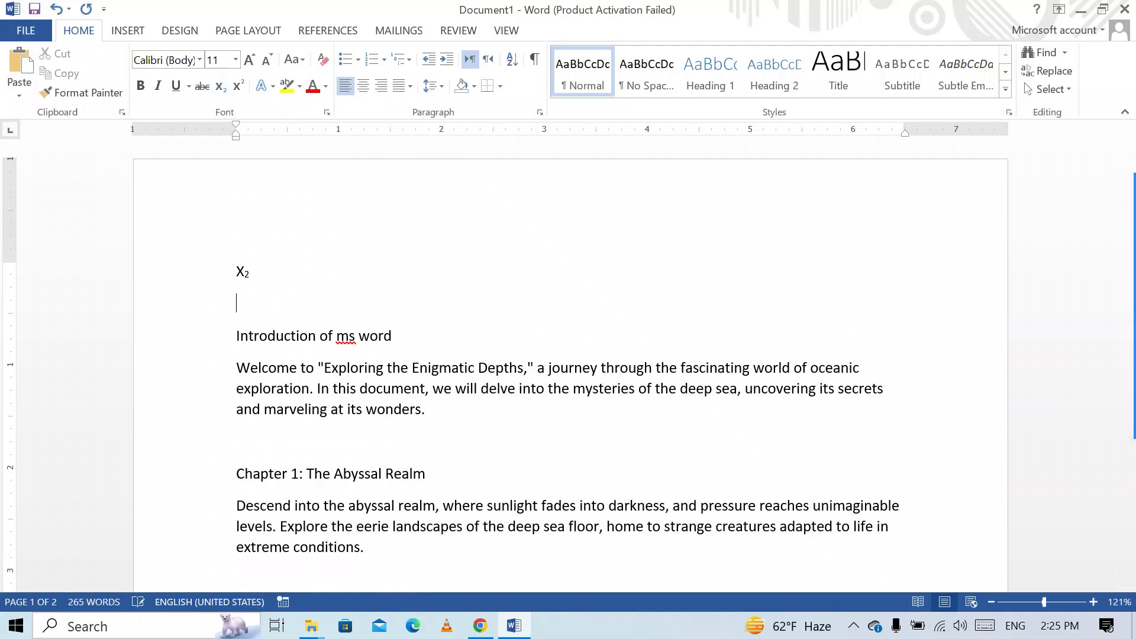
key("Return")
key("Return")
key("Return")
type("=")
key("BackSpace")
key("BackSpace")
key("BackSpace")
key("BackSpace")
key("BackSpace")
key("BackSpace")
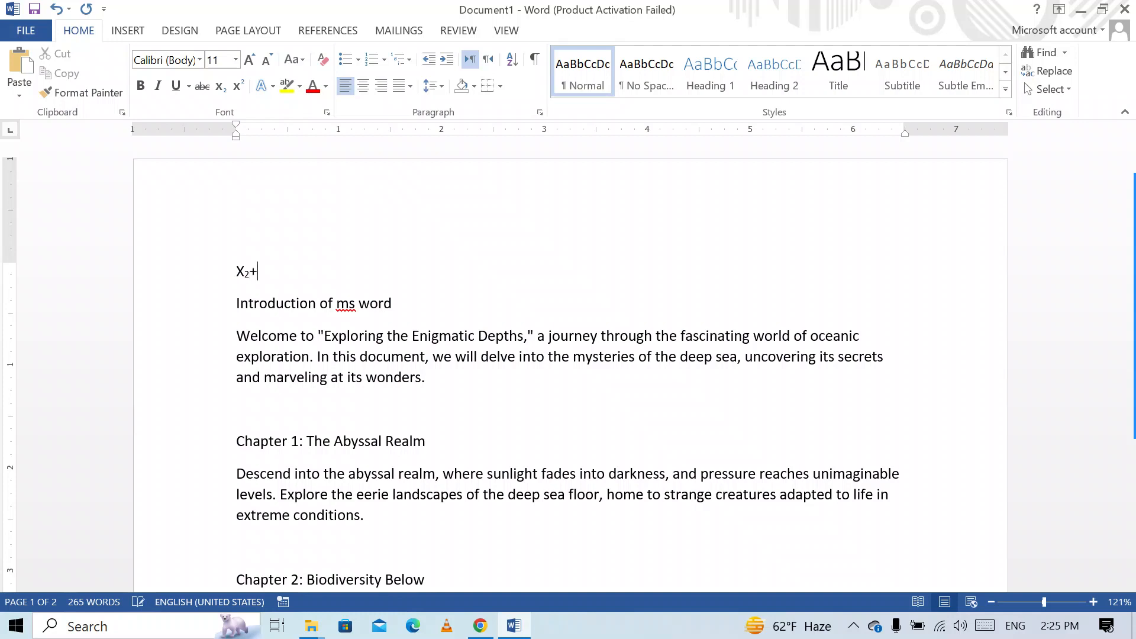
Extend the expression above the heading with +x followed by a superscript 2
type("+x")
left_click(239, 88)
type("2")
left_click(289, 272)
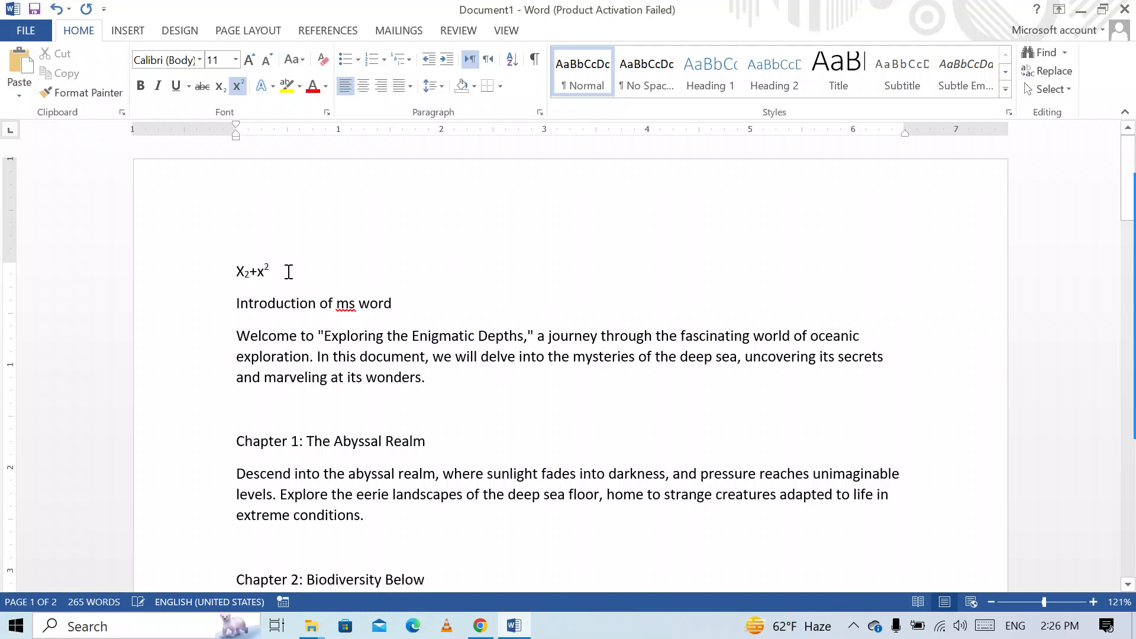
Delete the entire subscript and superscript expression from the line above the heading
key("BackSpace")
key("BackSpace")
key("BackSpace")
key("BackSpace")
key("BackSpace")
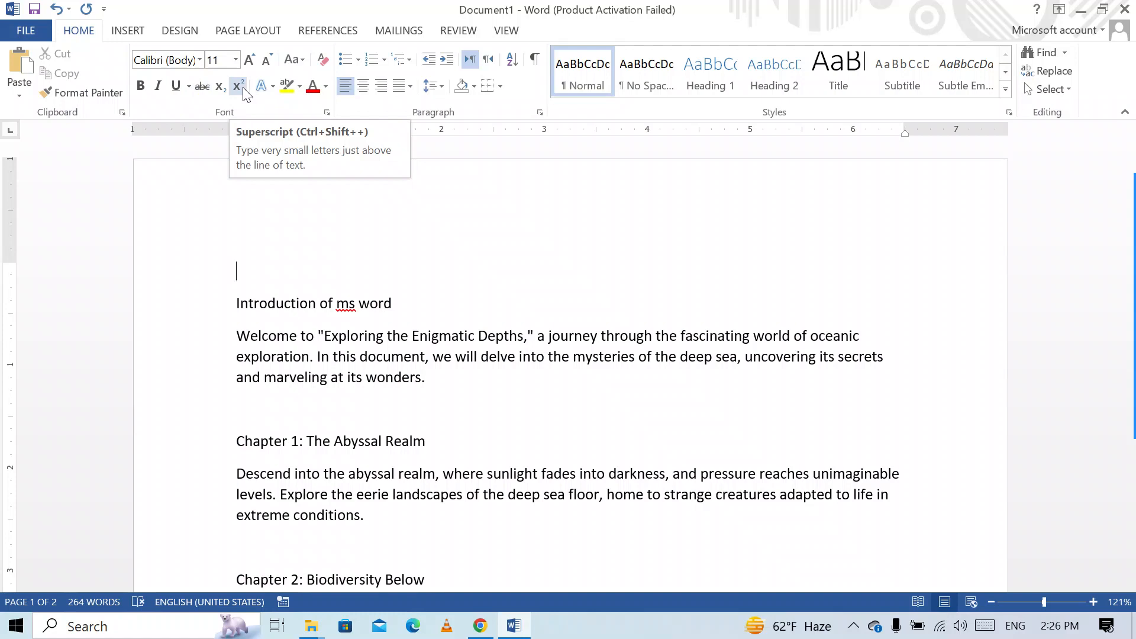
Apply the blue gradient text effect with reflection to the "Introduction of ms word" heading and deselect it
left_click(393, 303)
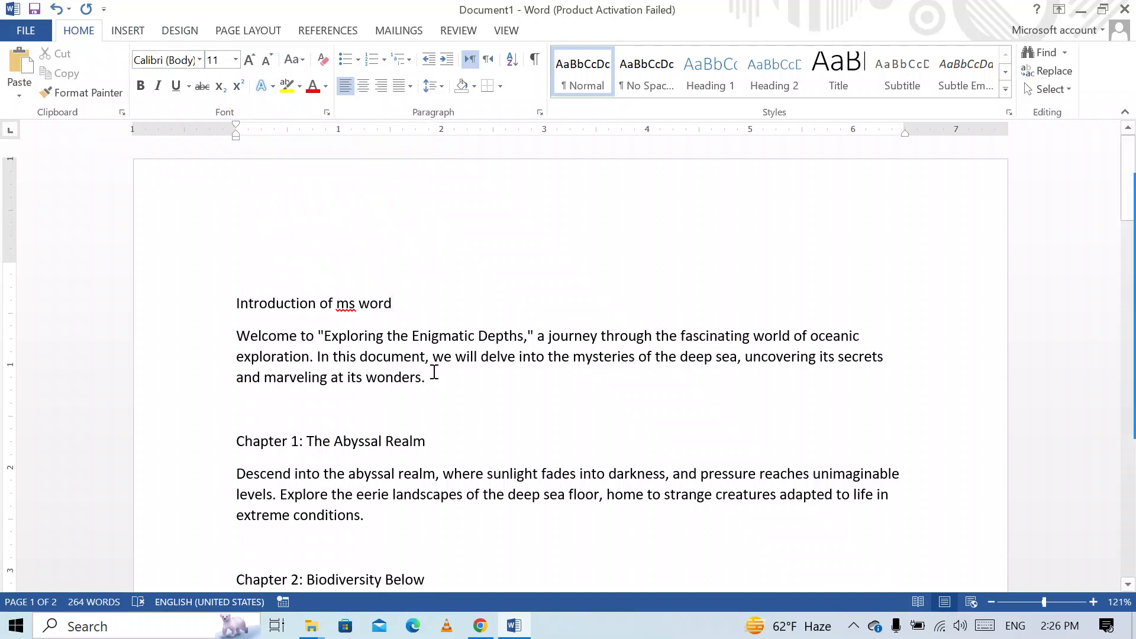
left_click(400, 303)
left_click_drag(404, 306, 241, 305)
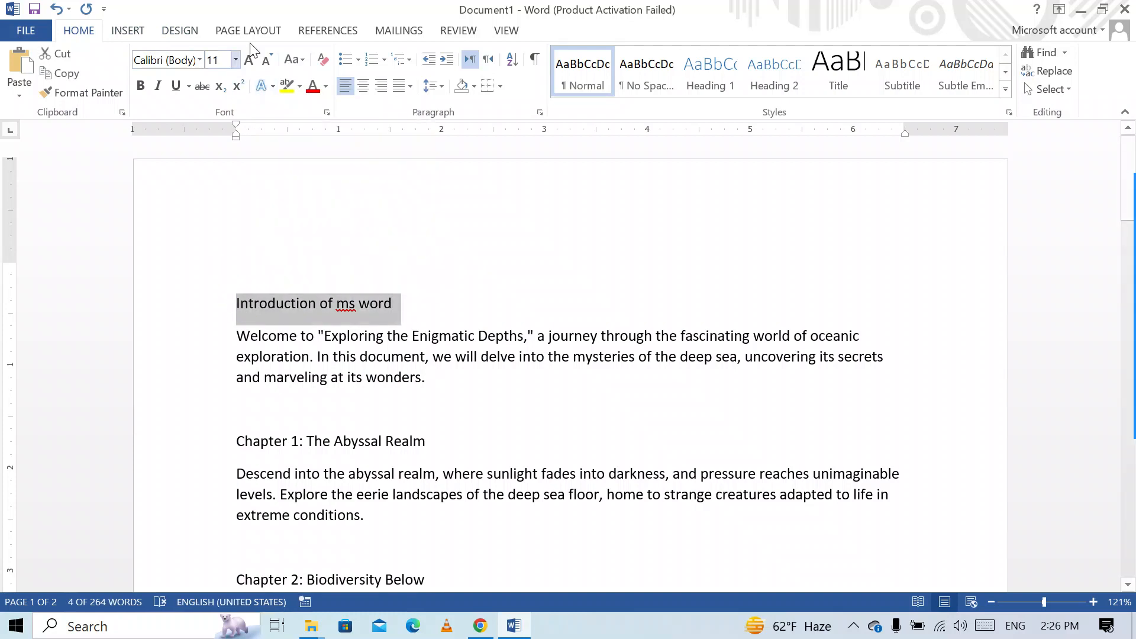
left_click(271, 90)
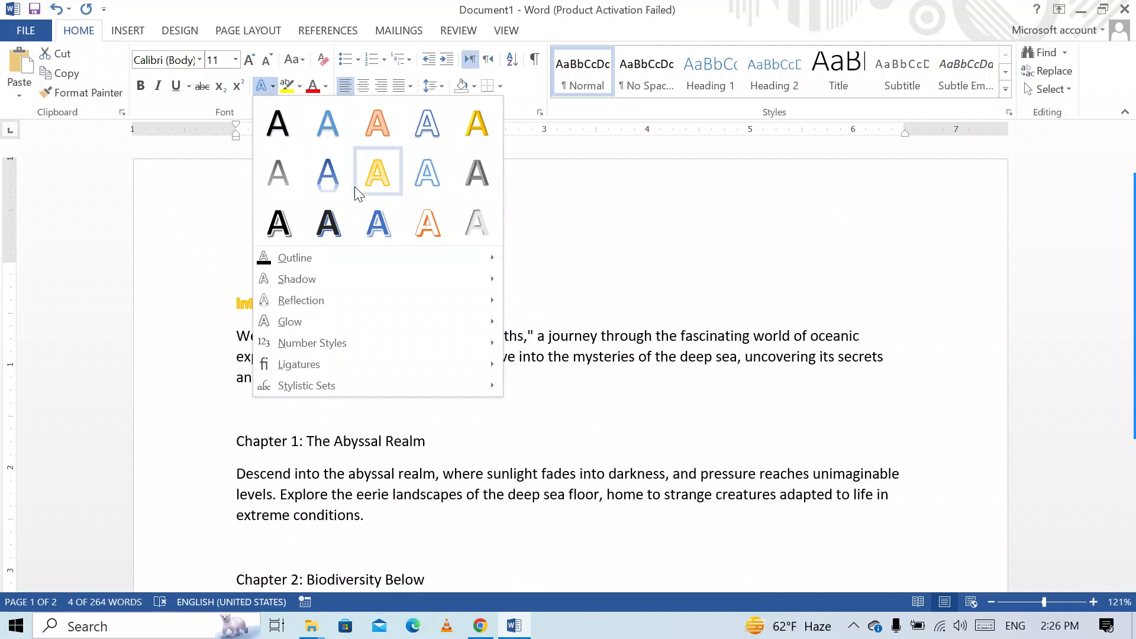
left_click(318, 191)
left_click(262, 317)
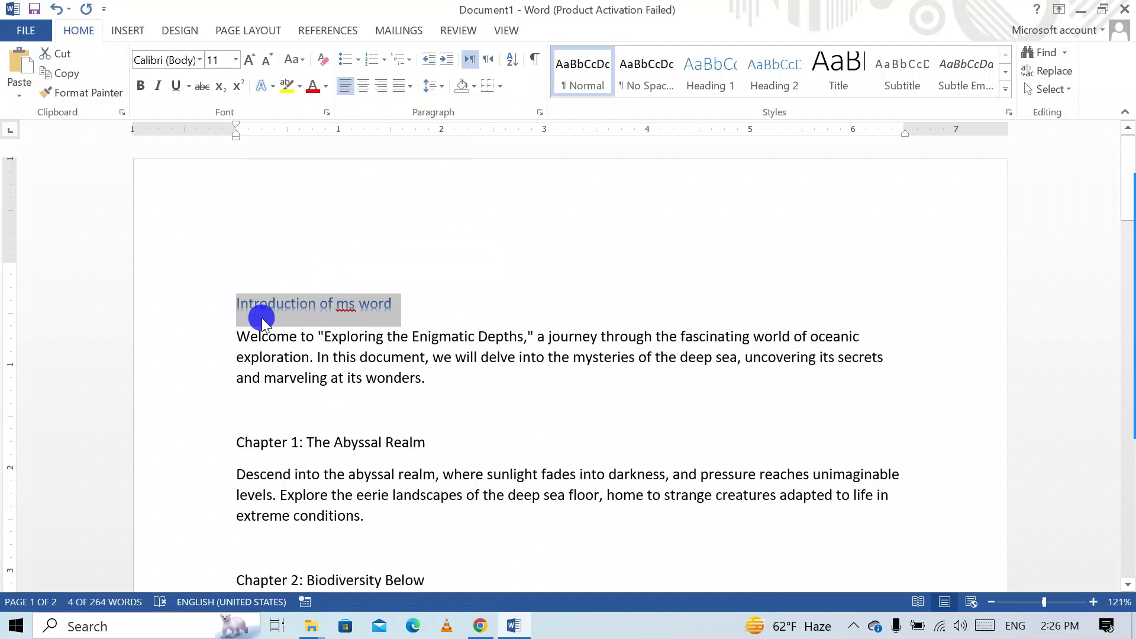
left_click(262, 318)
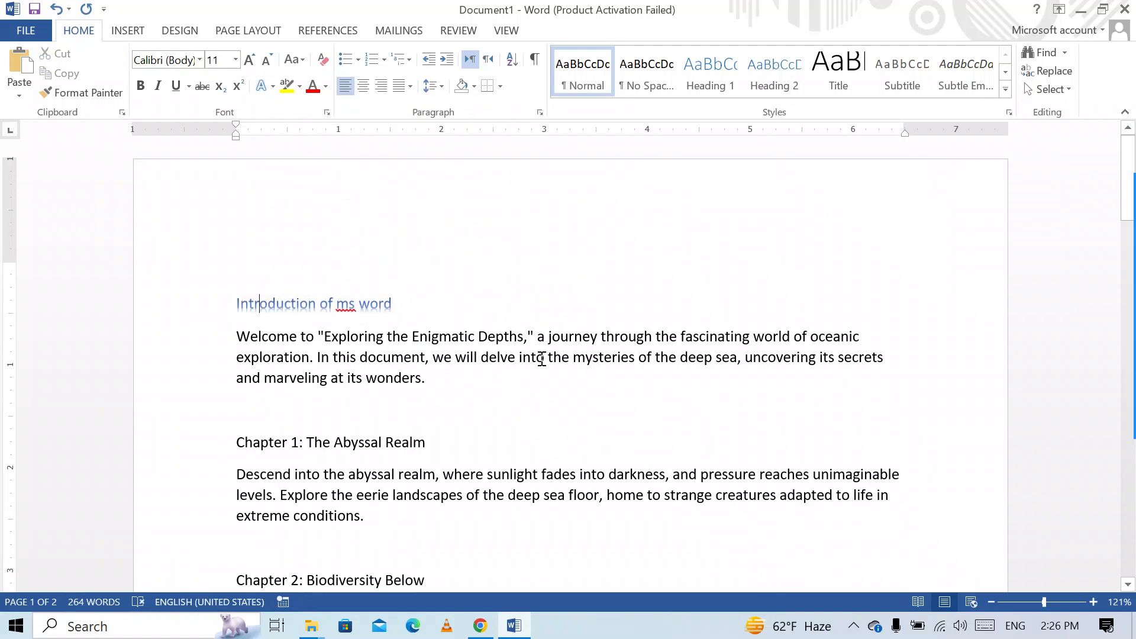
Add a dark green theme-colour outline to the "Introduction of ms word" heading, with the document zoomed to 189%
left_click(1045, 602)
left_click_drag(1045, 602, 1053, 602)
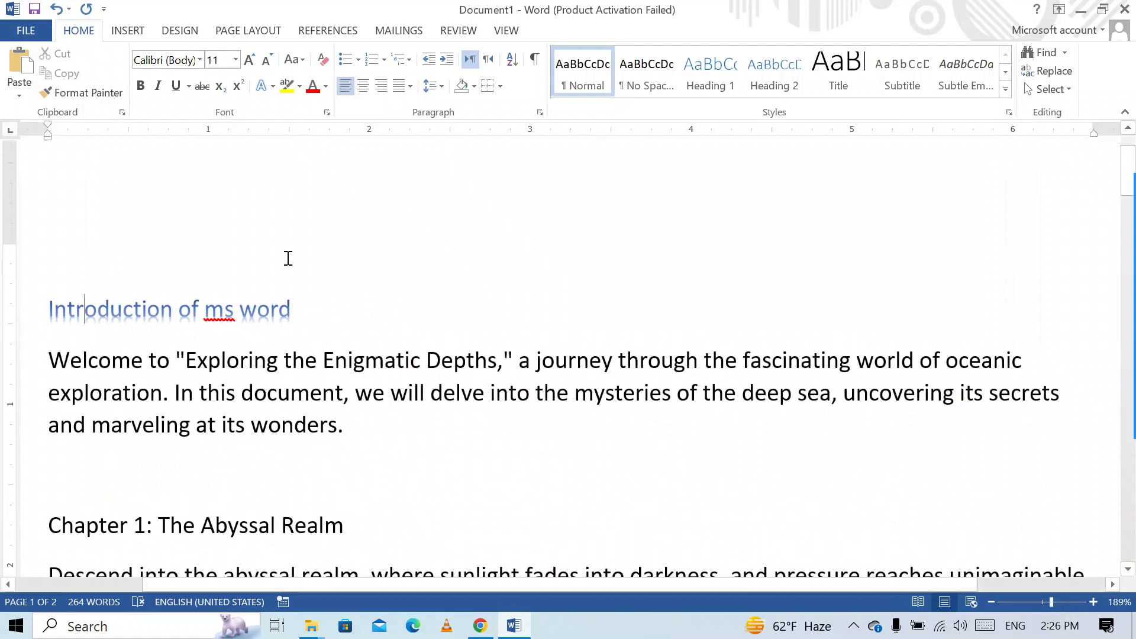
left_click_drag(299, 309, 66, 301)
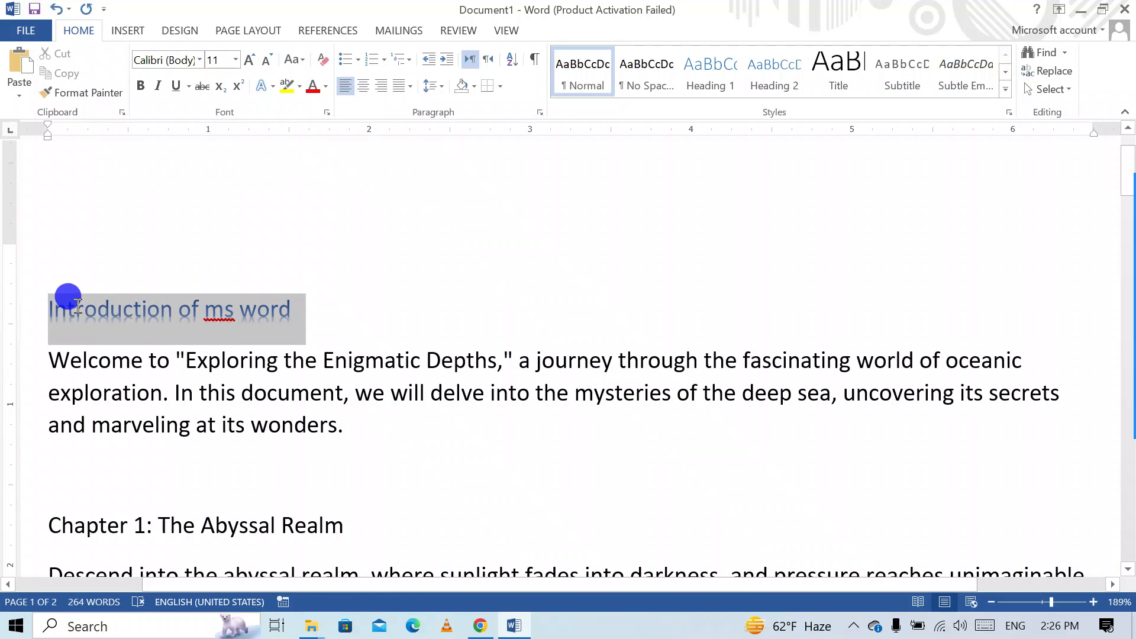
left_click(262, 89)
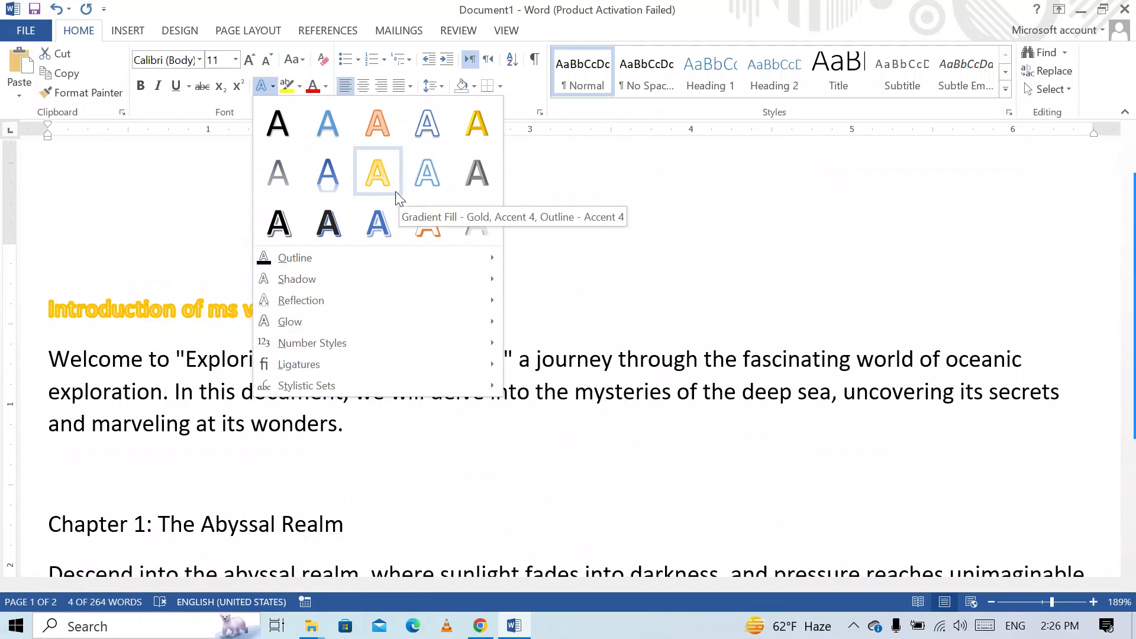
mouse_move(297, 265)
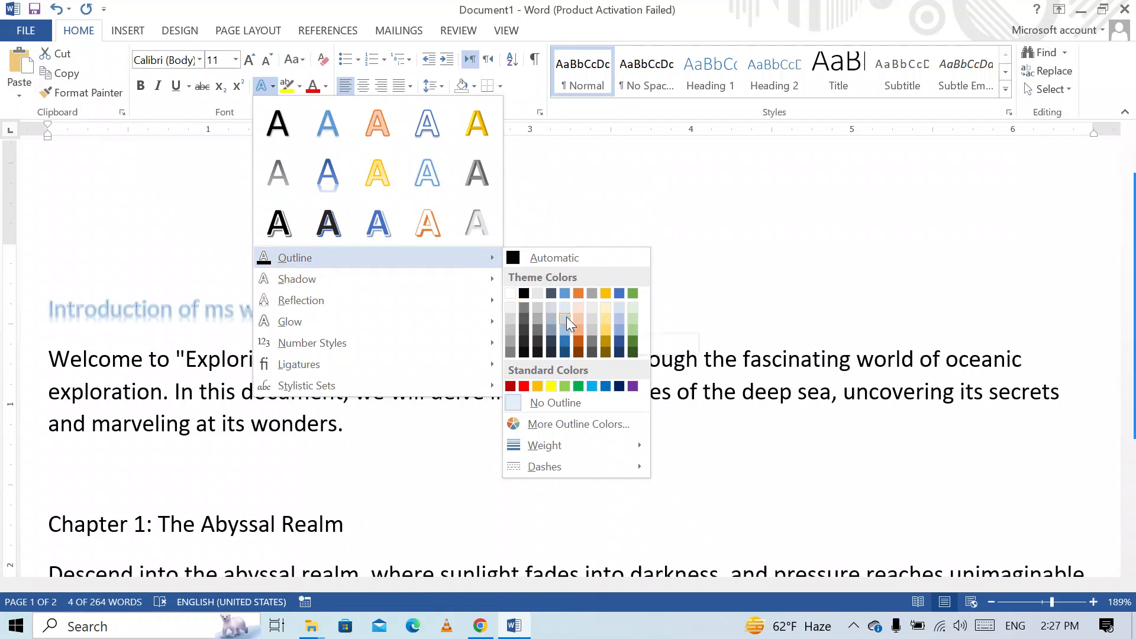
left_click(635, 339)
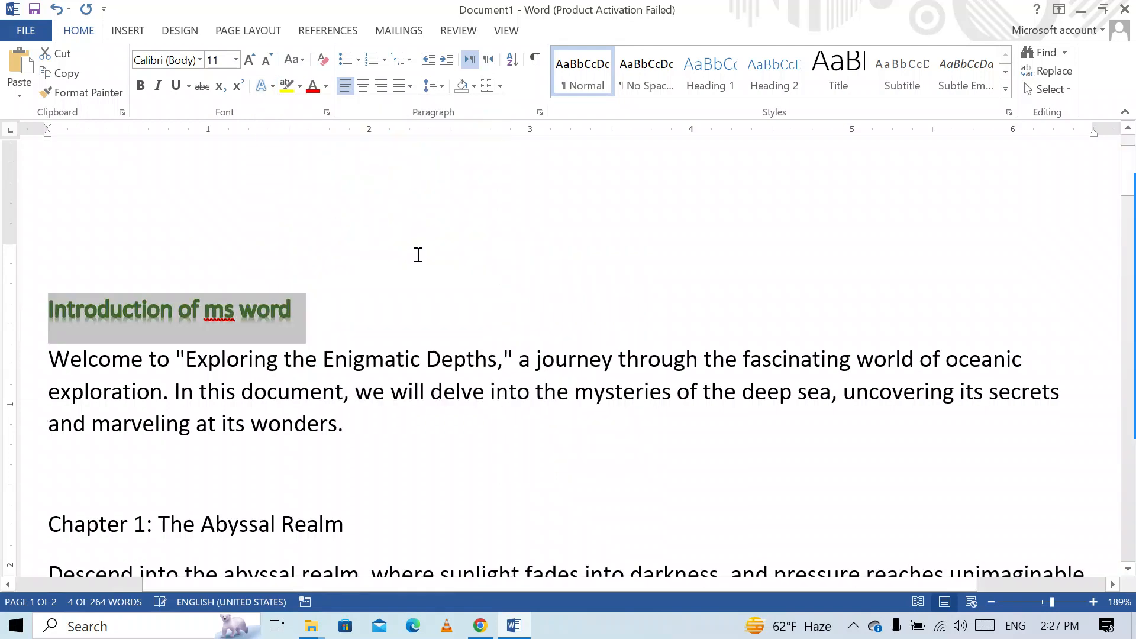
Apply the first reflection variation of the gallery's second row to the "Introduction of ms word" heading and deselect it
left_click(272, 86)
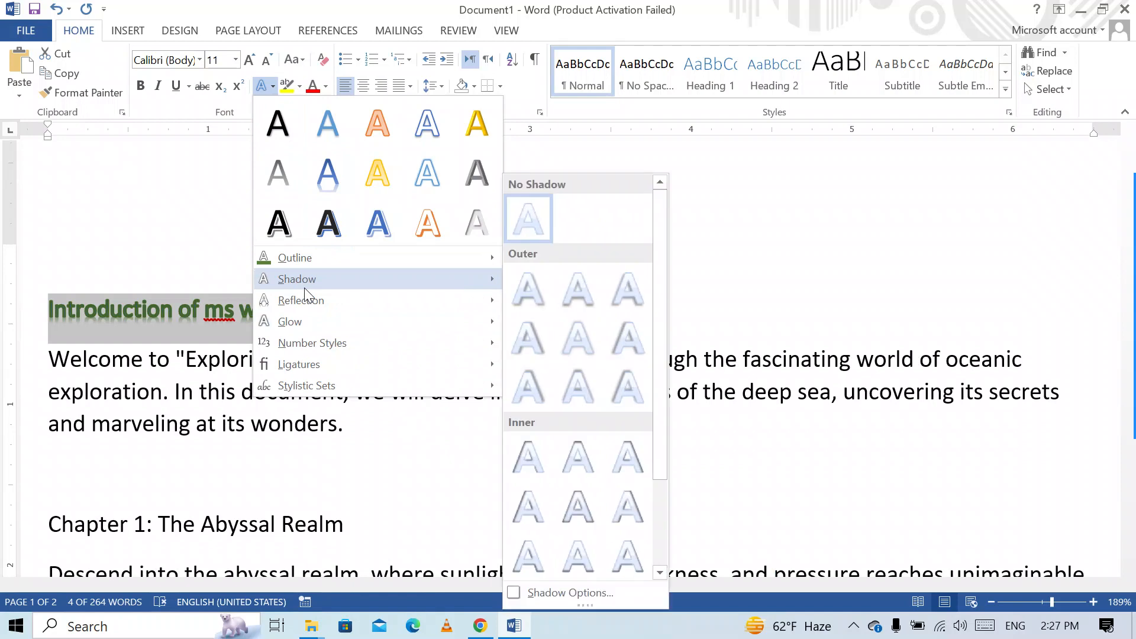
mouse_move(307, 303)
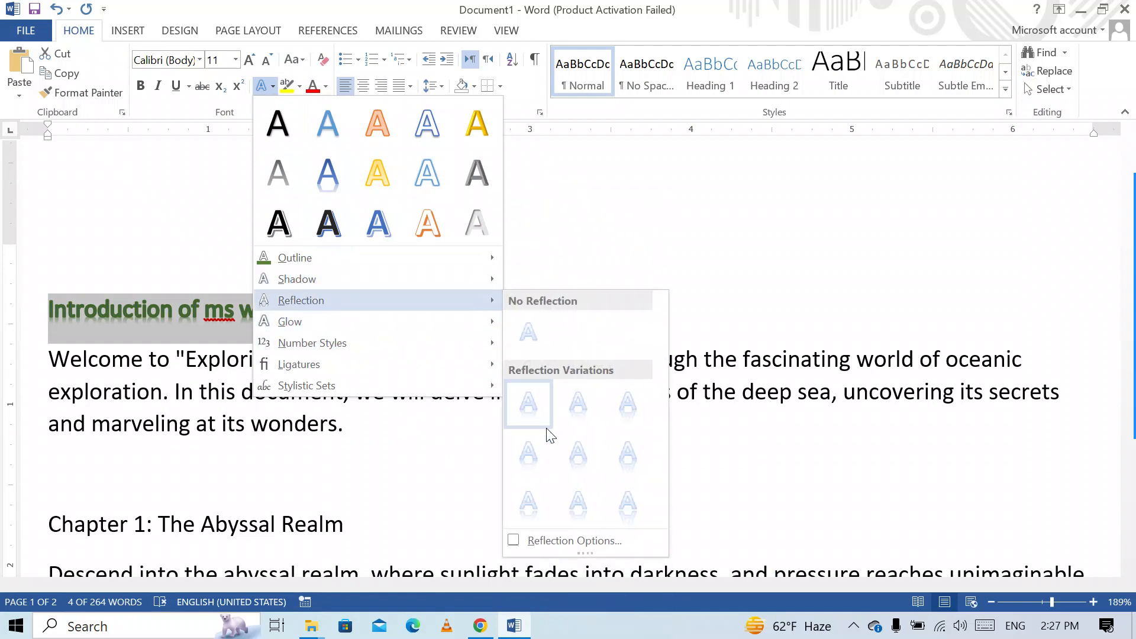
left_click(534, 454)
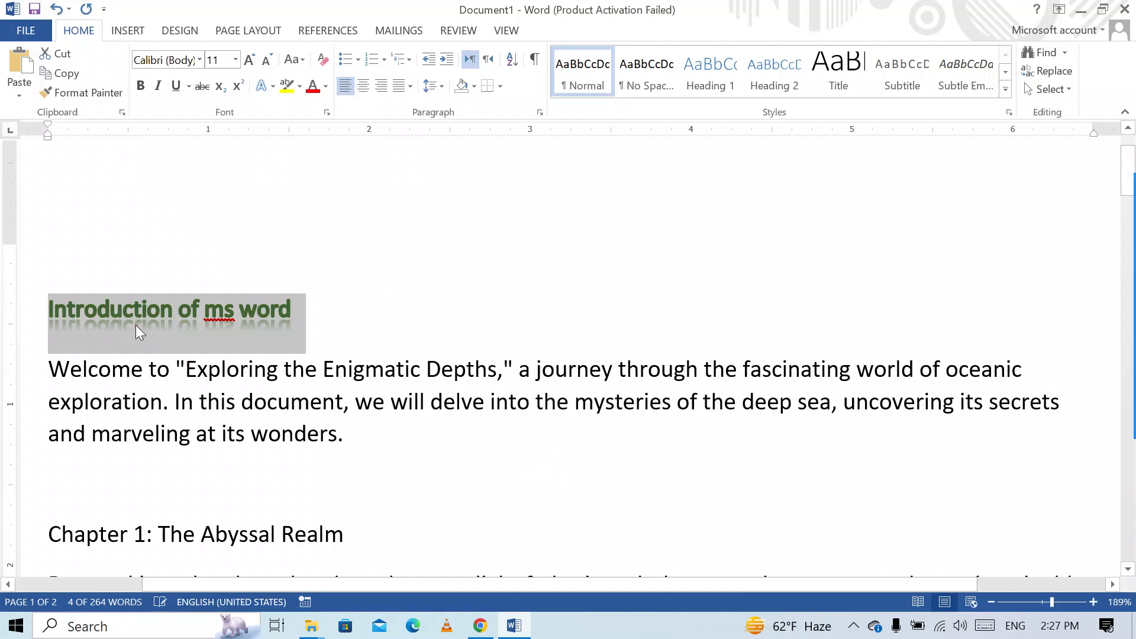
left_click(346, 327)
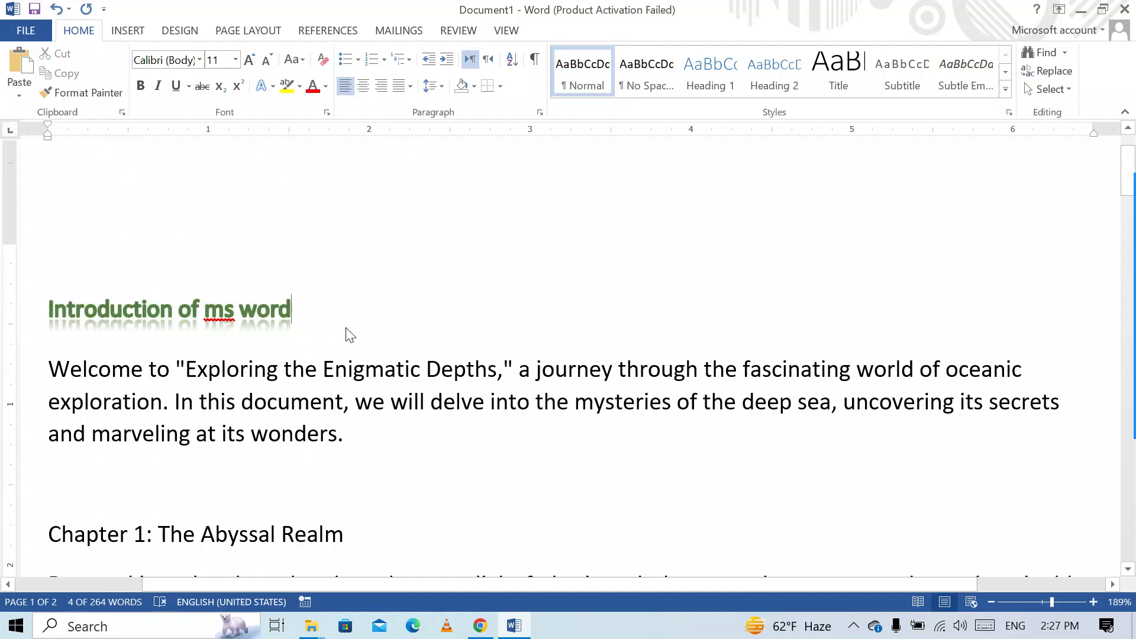
Add the orange glow variation from the gallery's first row to the whole "Introduction of ms word" heading and deselect it
left_click(271, 88)
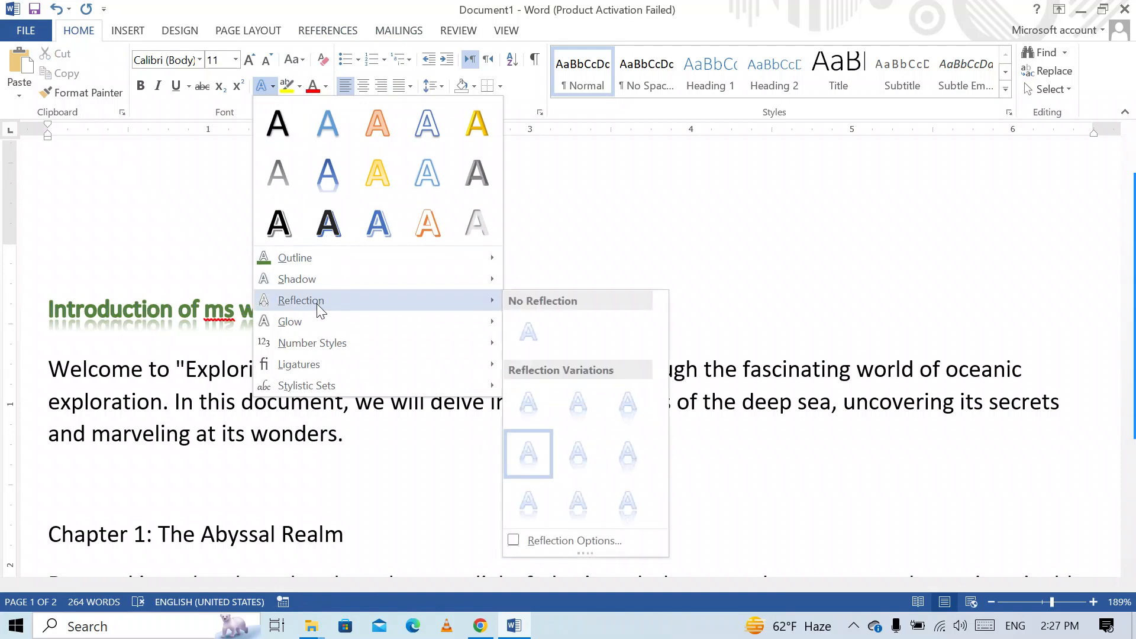
mouse_move(313, 320)
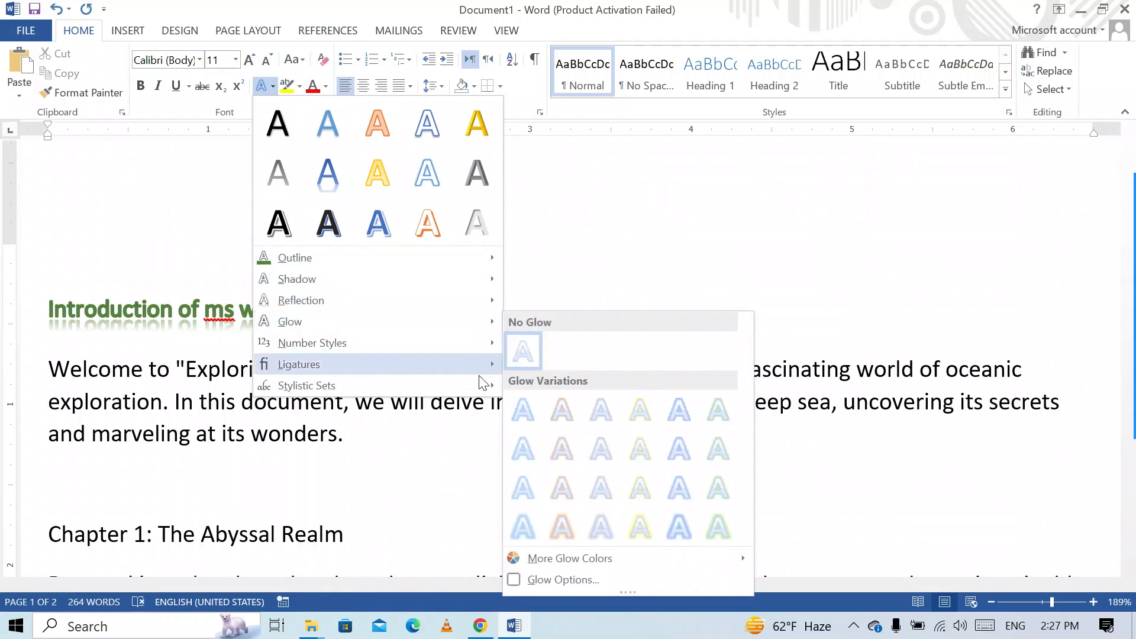
left_click(567, 440)
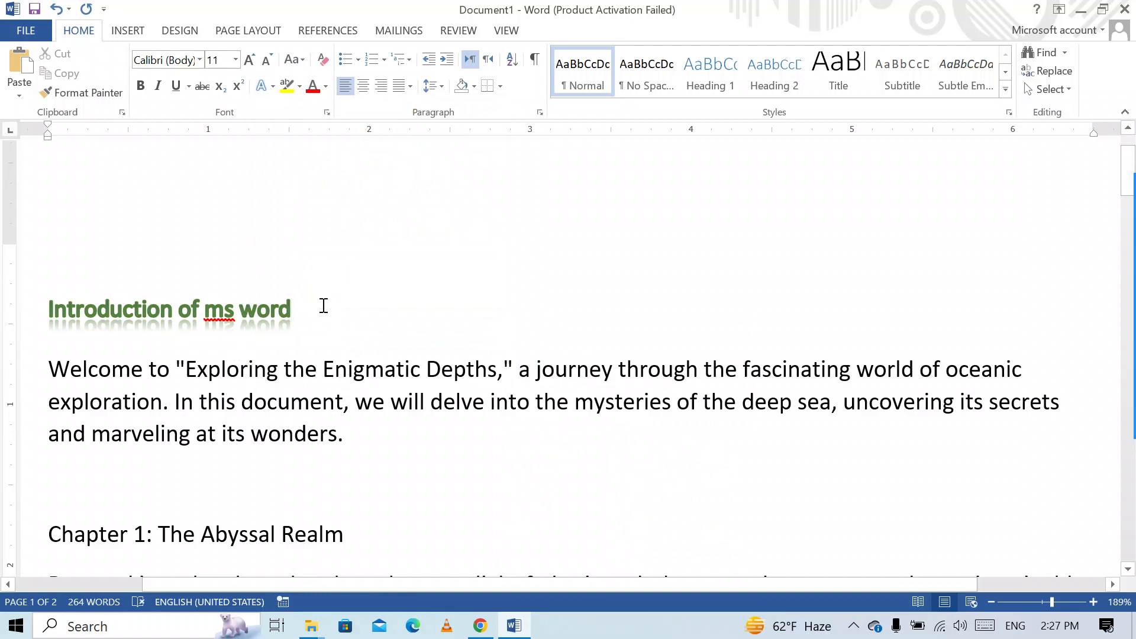
triple_click(223, 299)
left_click(260, 87)
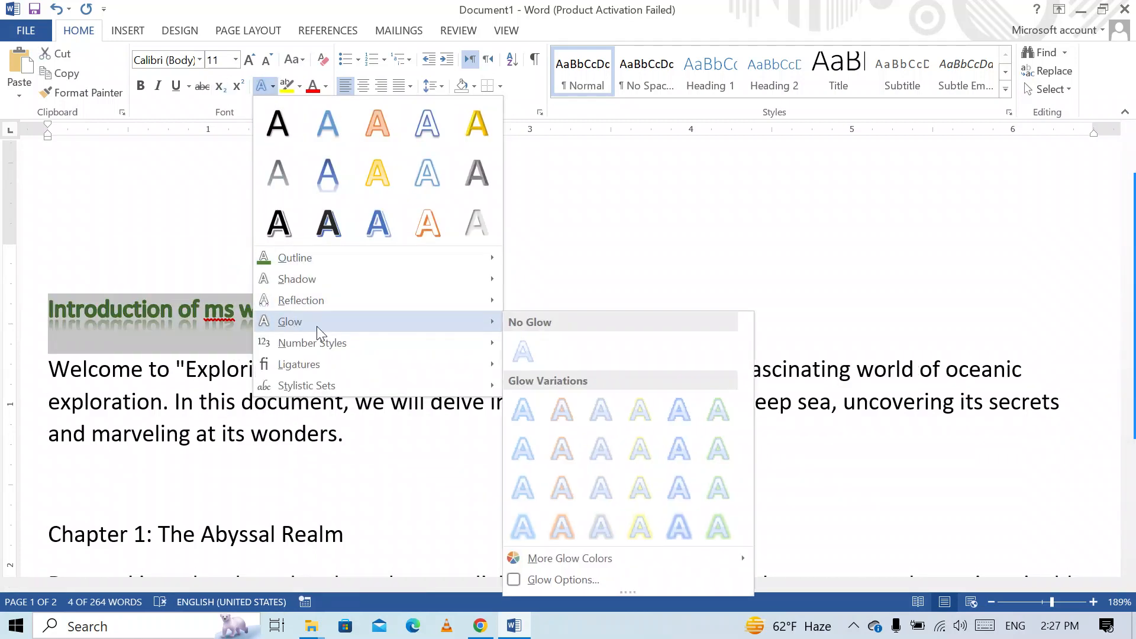
left_click(565, 408)
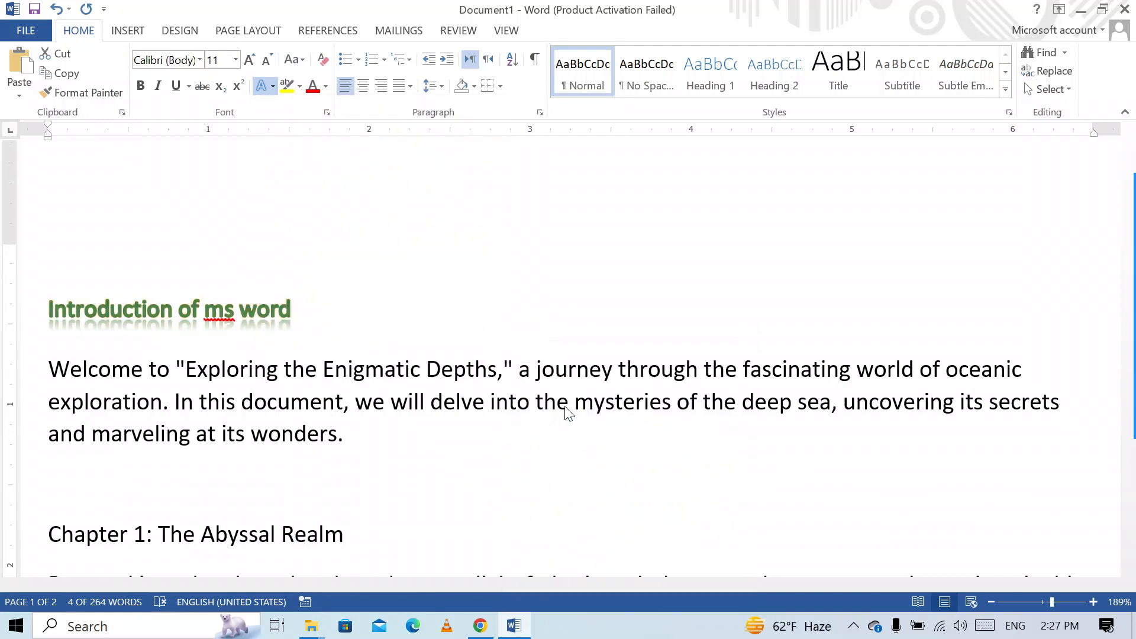
triple_click(94, 302)
left_click(130, 317)
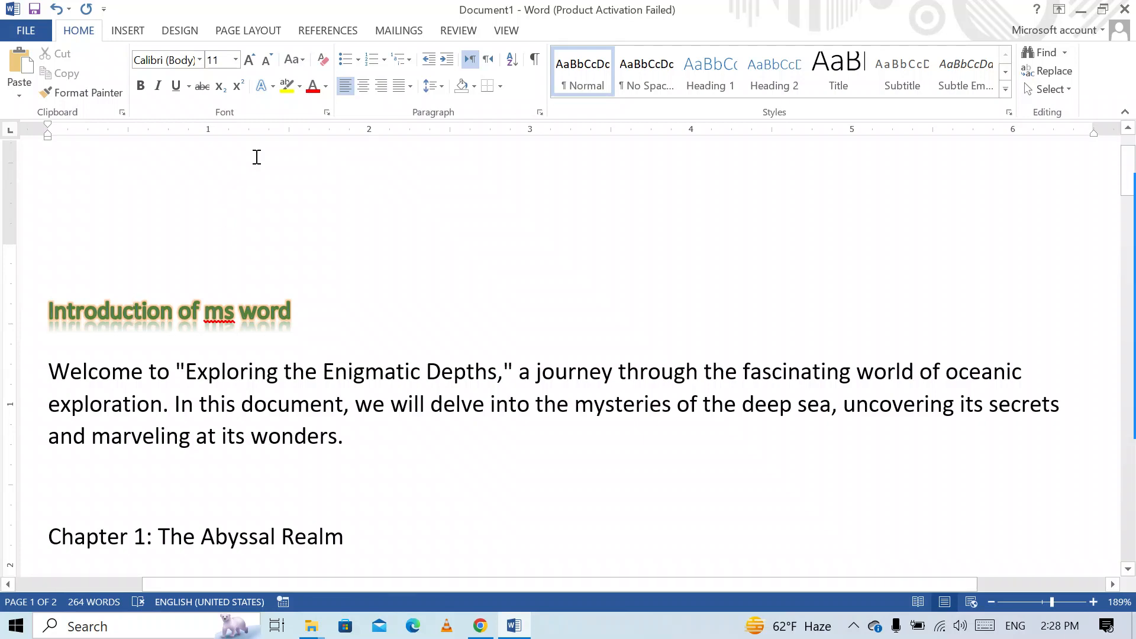
Apply the Tabular Lining number style to the entire "Introduction of ms word" heading
left_click(264, 92)
mouse_move(296, 340)
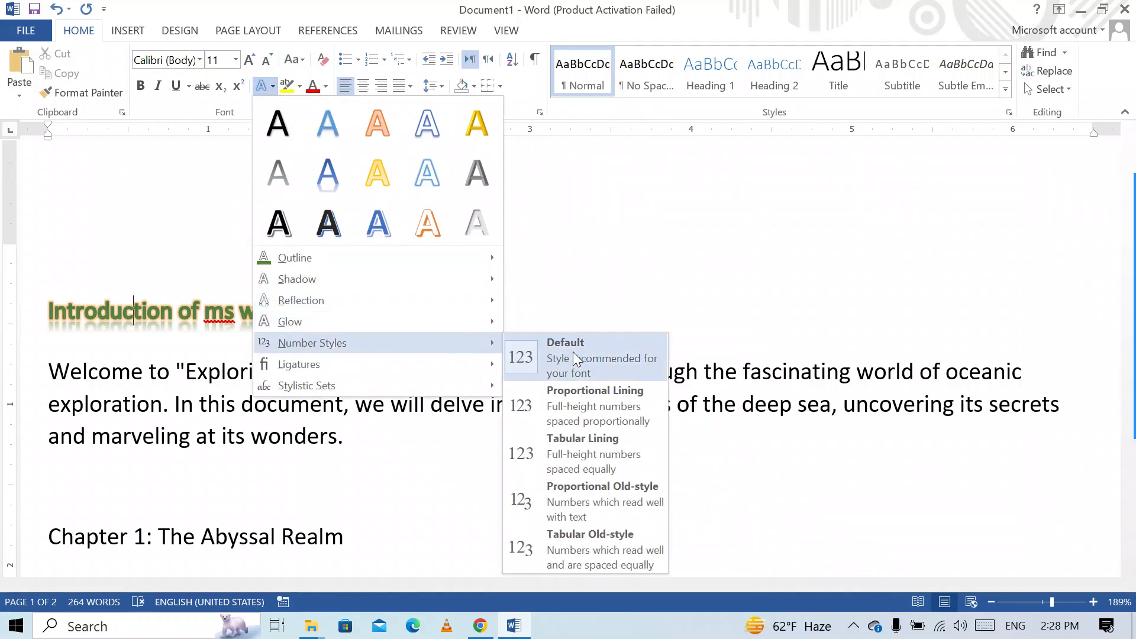
left_click(224, 311)
left_click_drag(304, 299, 62, 296)
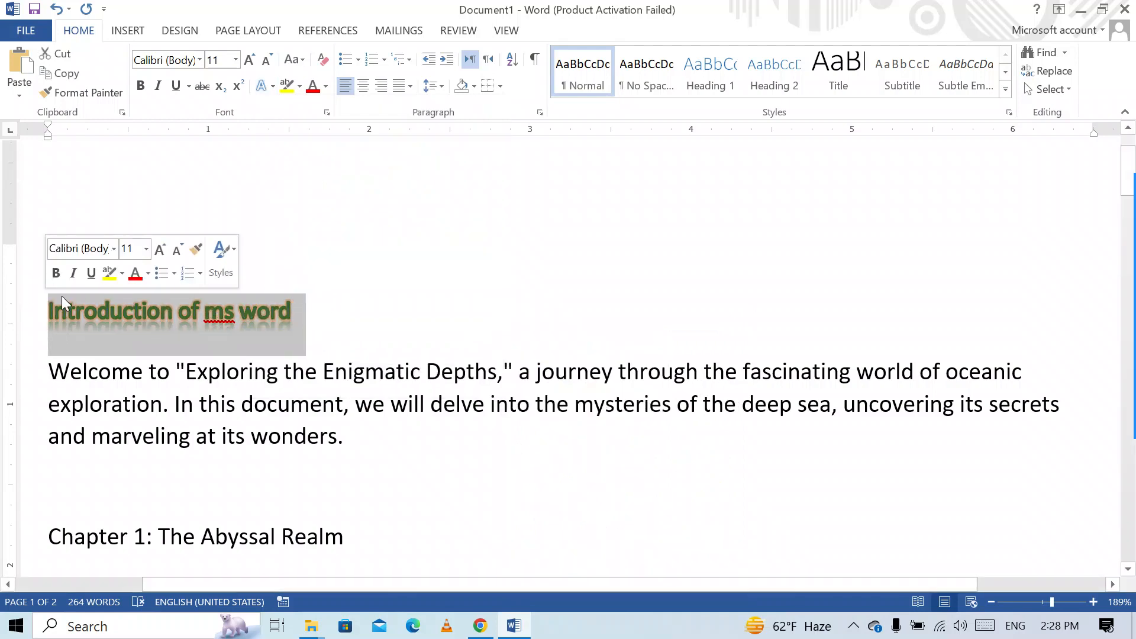
left_click(264, 85)
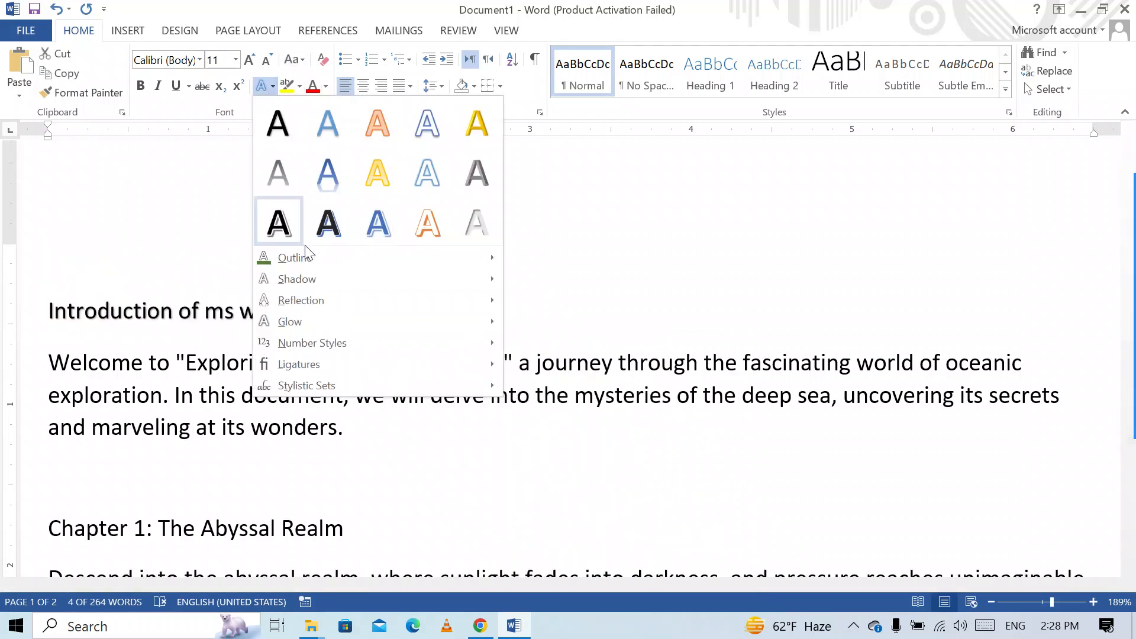
mouse_move(456, 342)
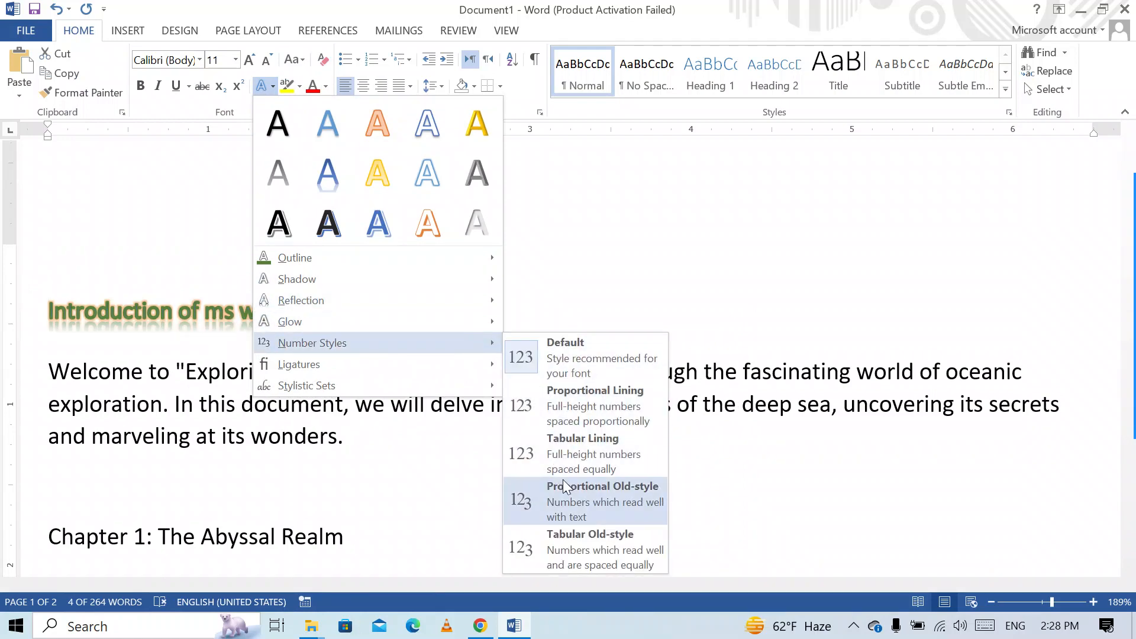
left_click(570, 460)
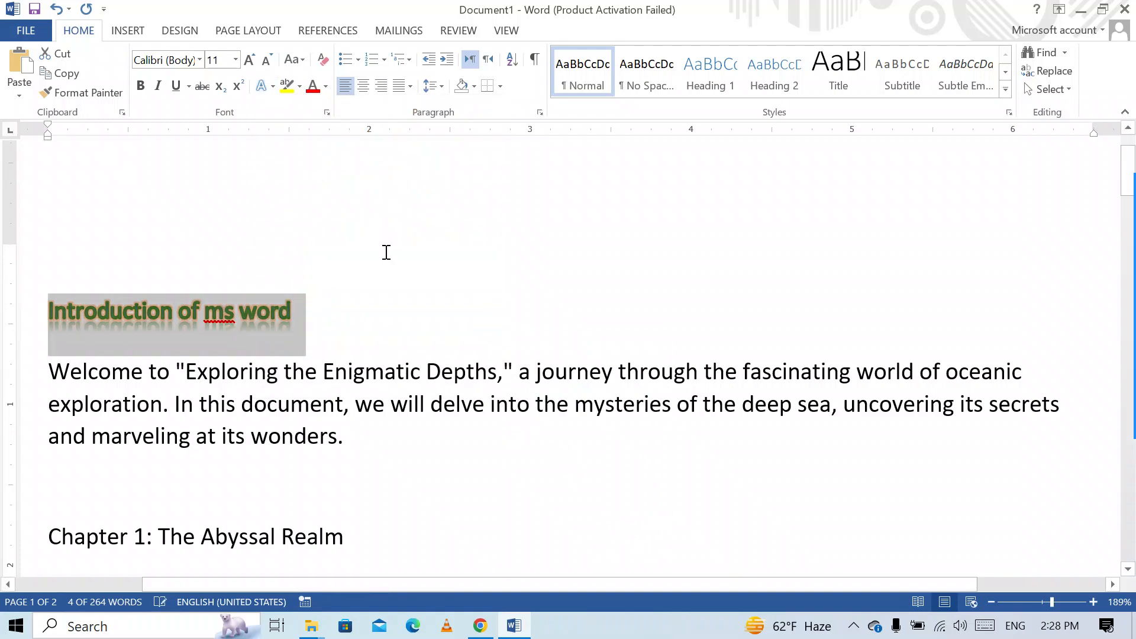
Look through the Ligatures and Stylistic Sets options for the heading without applying any, and deselect the heading
left_click(272, 87)
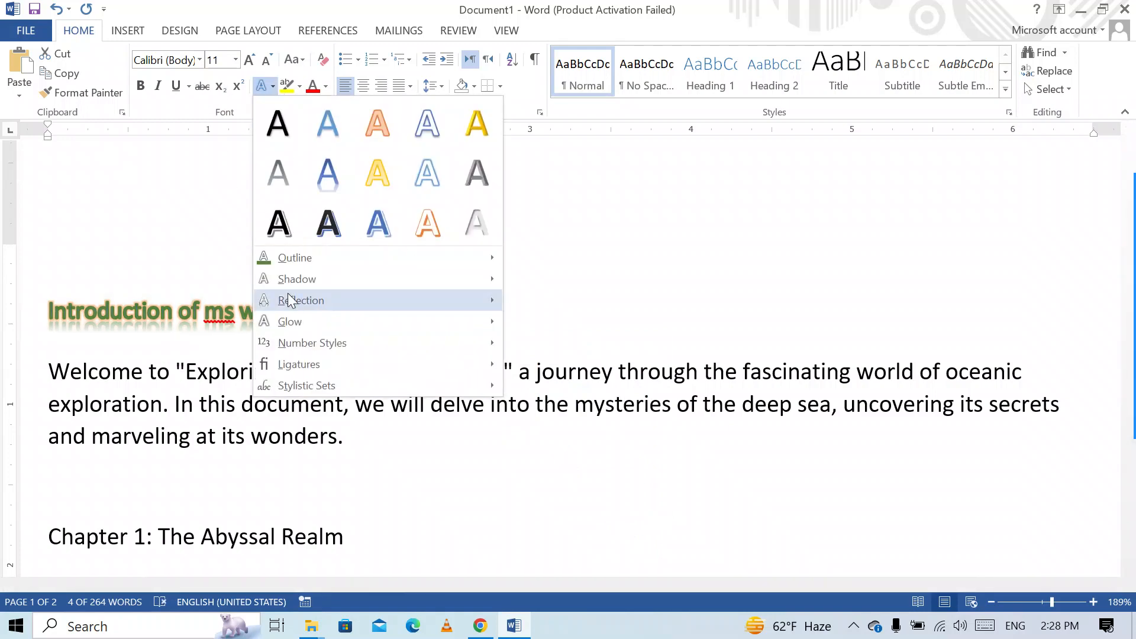
mouse_move(295, 367)
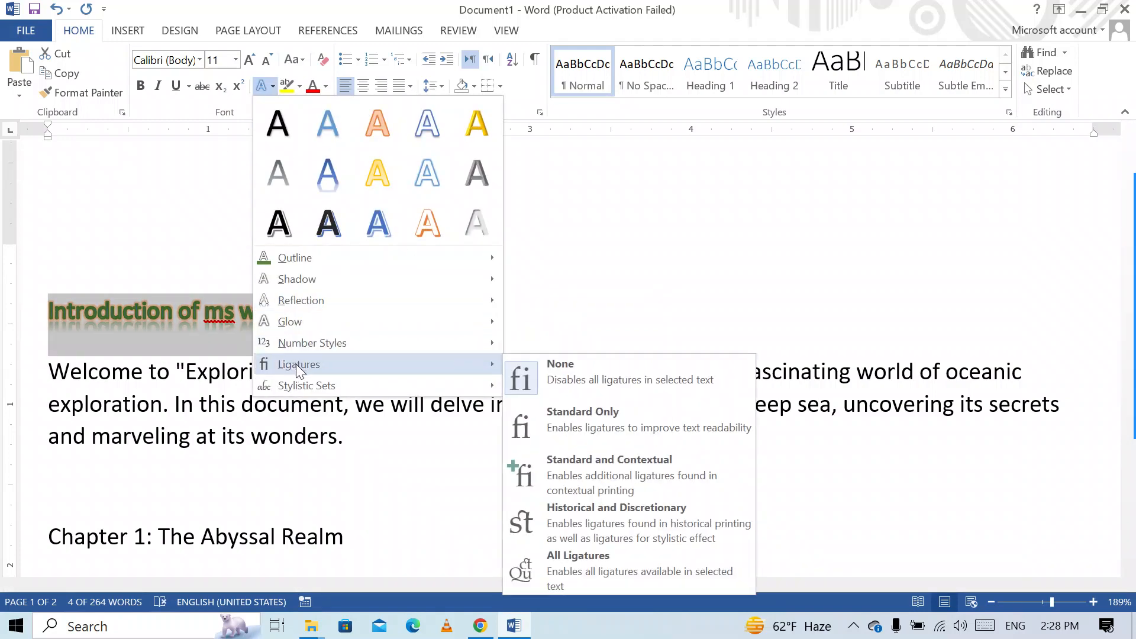
mouse_move(317, 382)
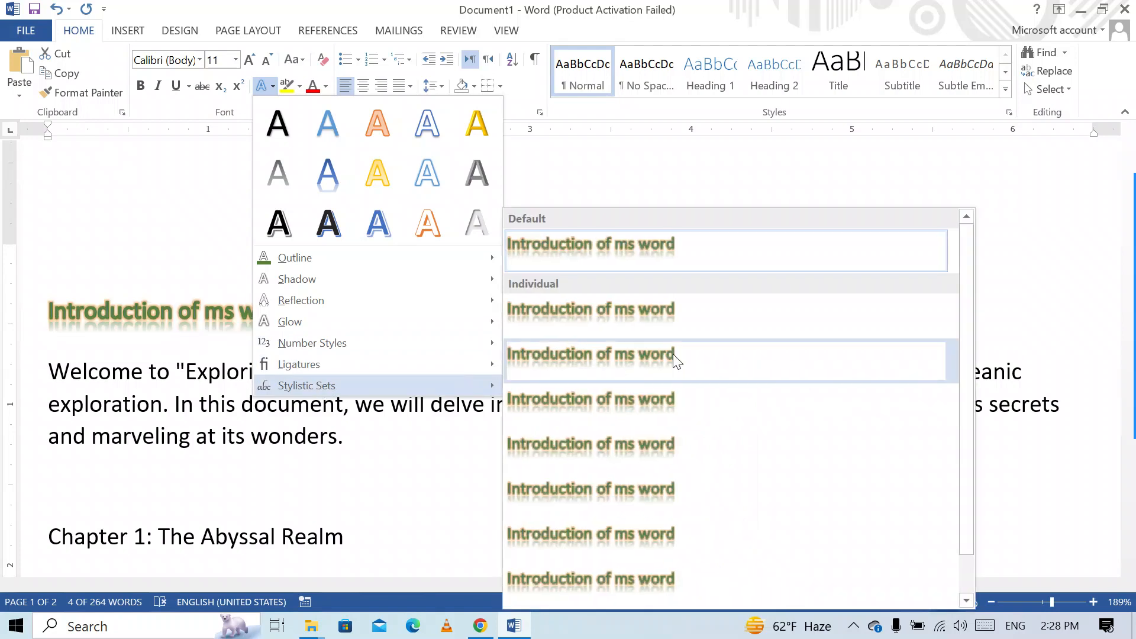
scroll(637, 535, "down", 1)
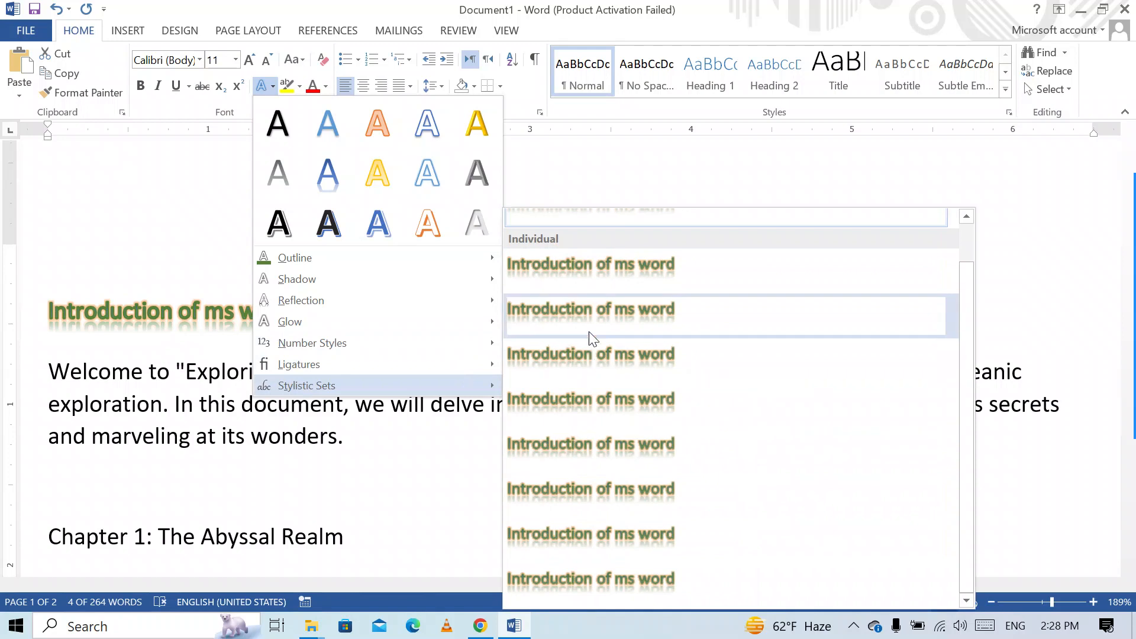
left_click(666, 147)
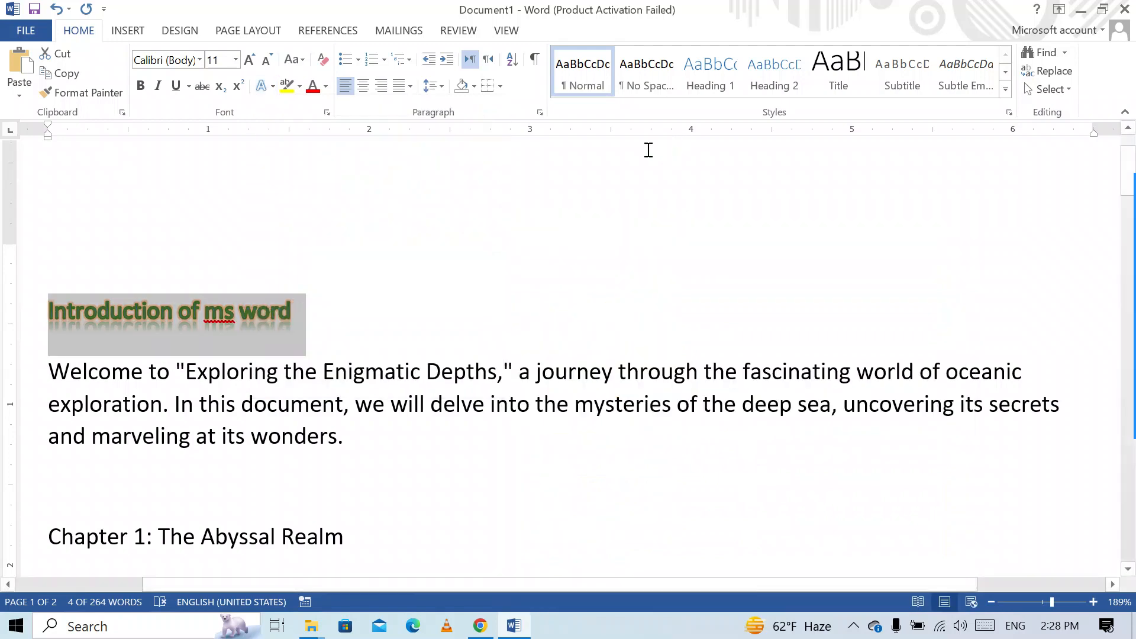
left_click(368, 307)
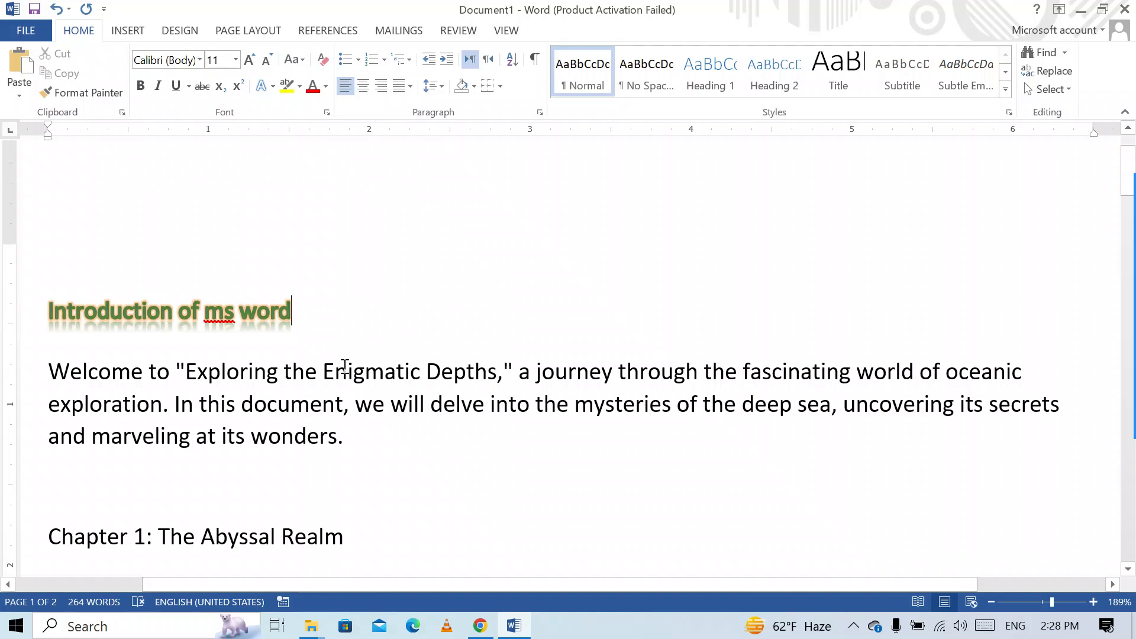
Highlight the whole "Welcome to" paragraph below the introduction heading in yellow
left_click_drag(343, 437, 58, 372)
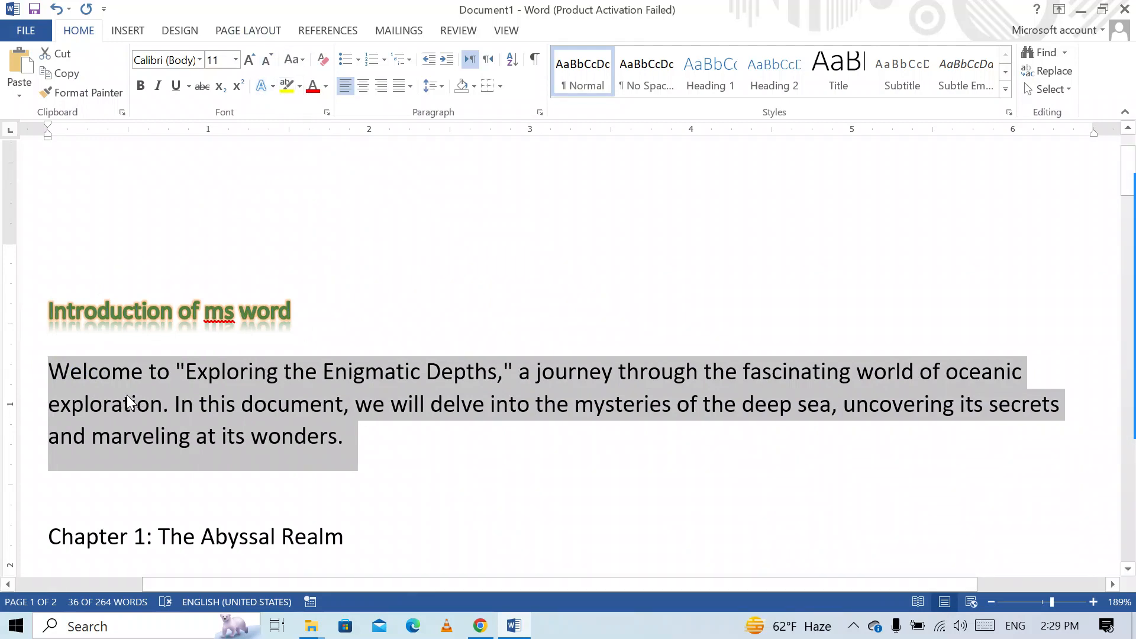
left_click(368, 449)
left_click_drag(368, 449, 58, 381)
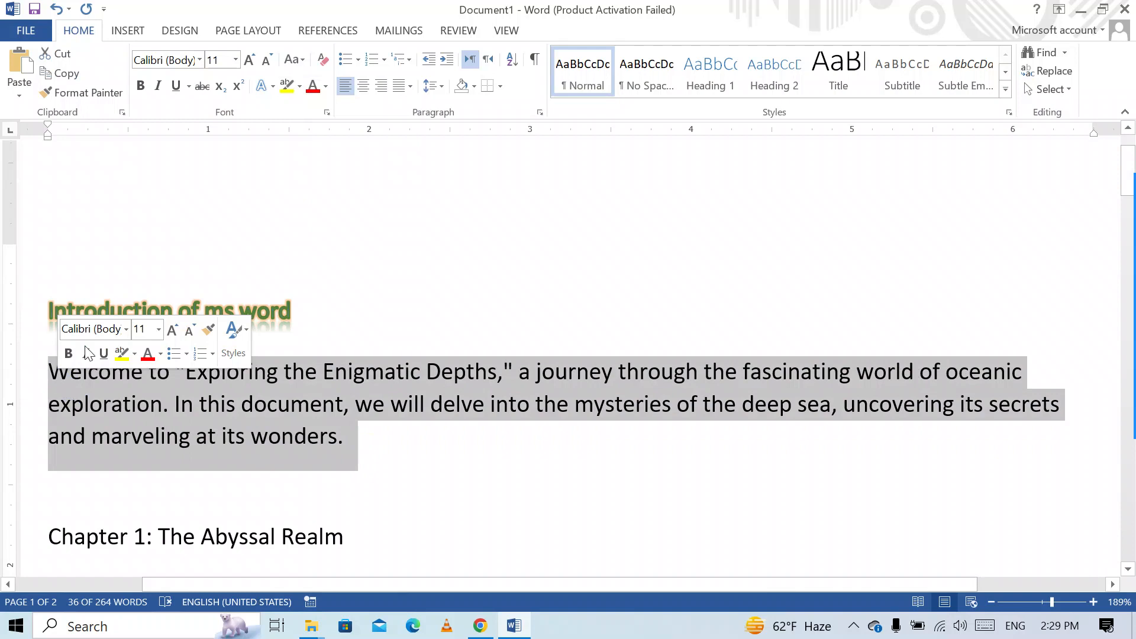
left_click(296, 86)
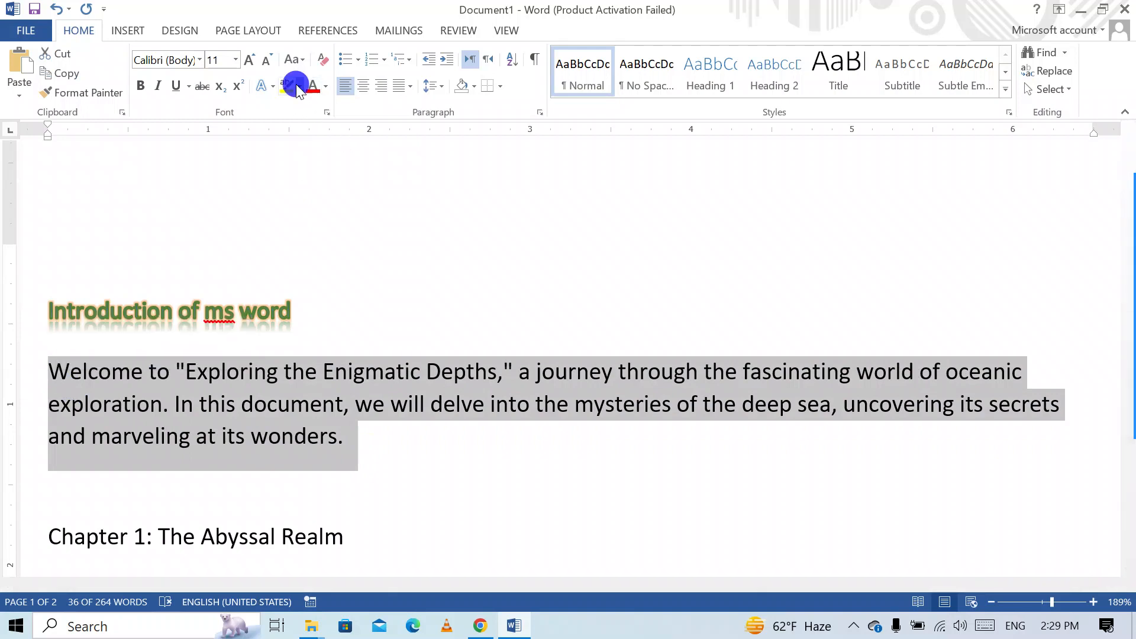
left_click(297, 108)
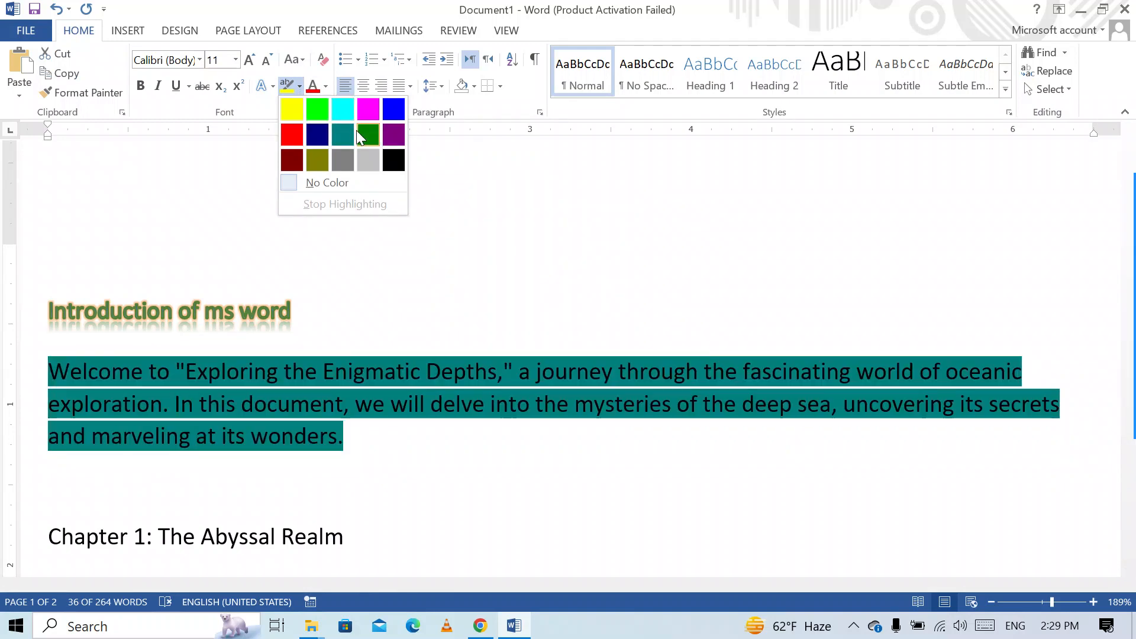
left_click(292, 112)
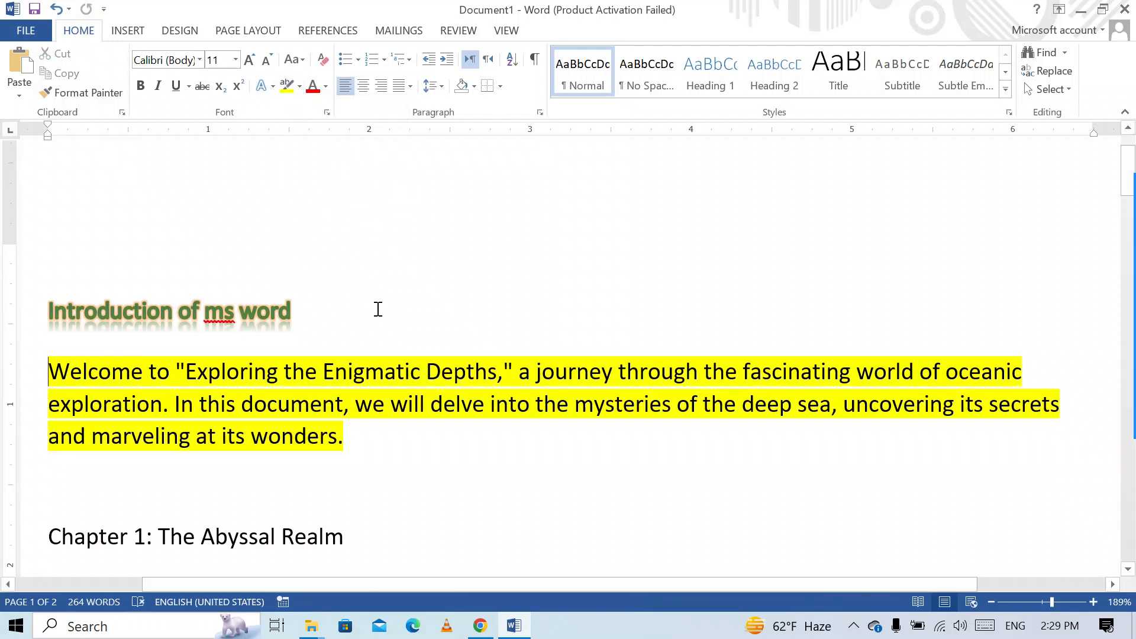
Set the font colour of the "Chapter 2: Biodiversity Below" heading to the dark orange theme colour and deselect it
left_click(326, 89)
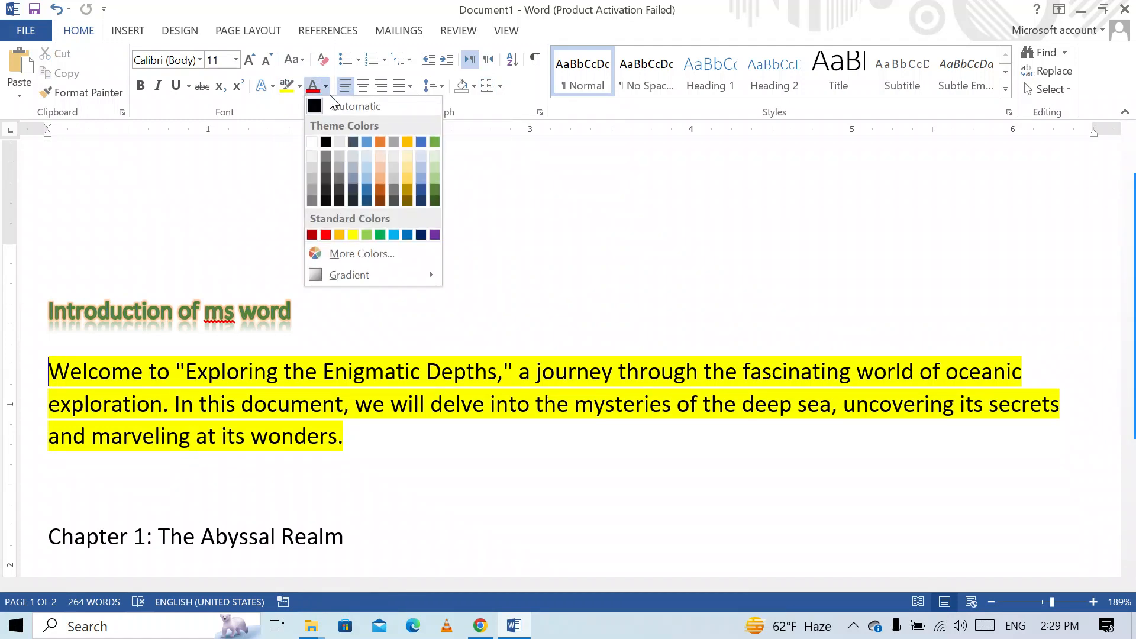
left_click(150, 393)
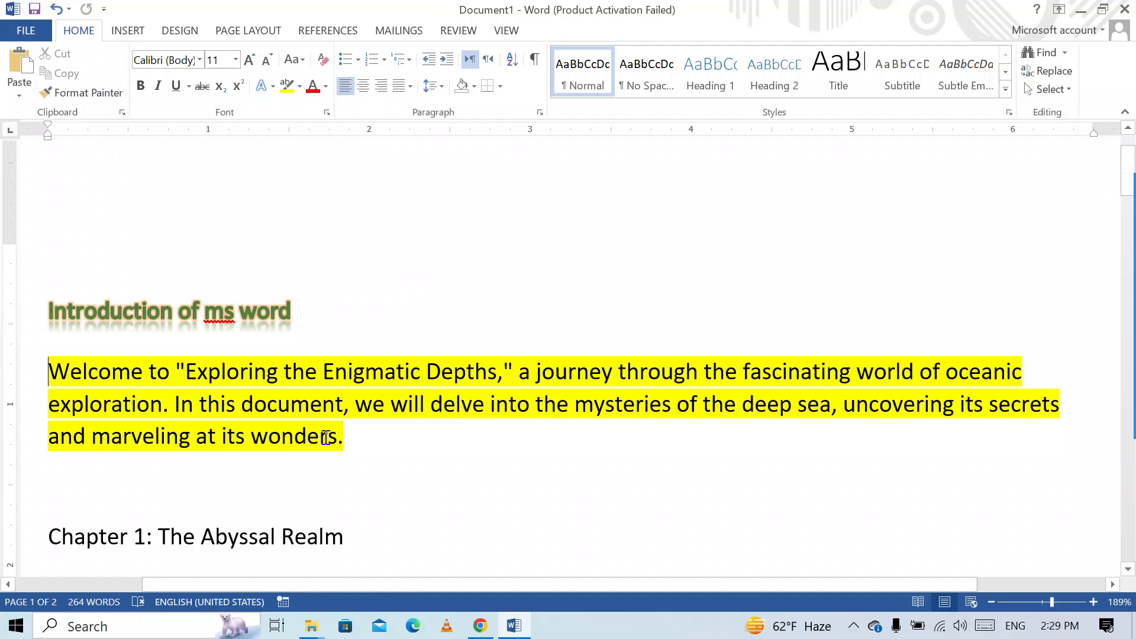
scroll(354, 453, "down", 6)
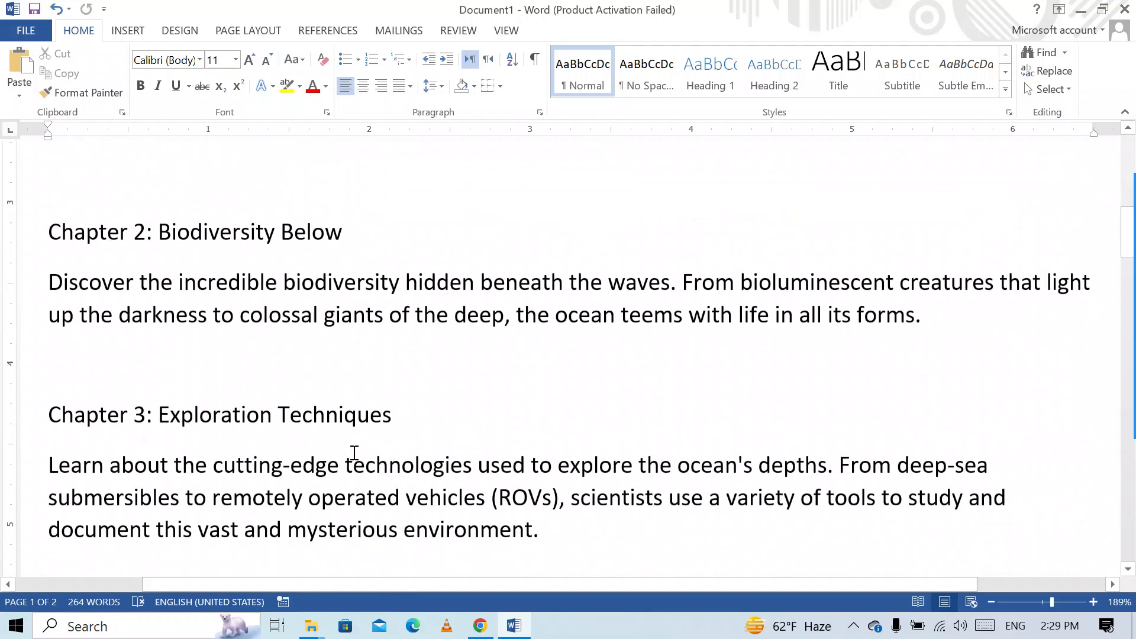
left_click_drag(349, 229, 59, 249)
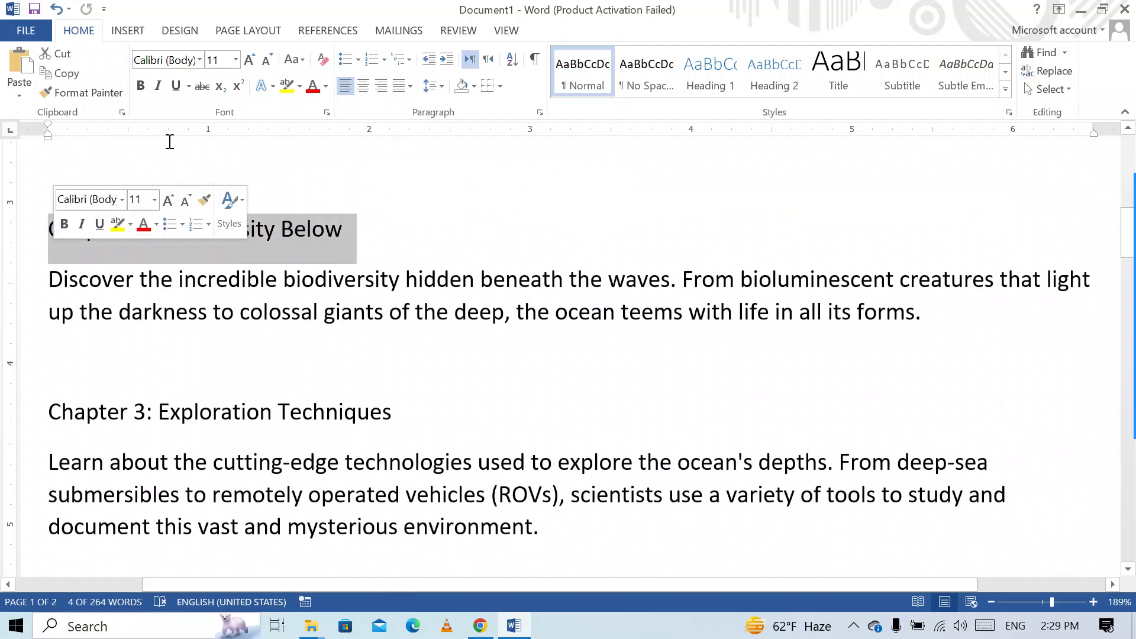
left_click(326, 87)
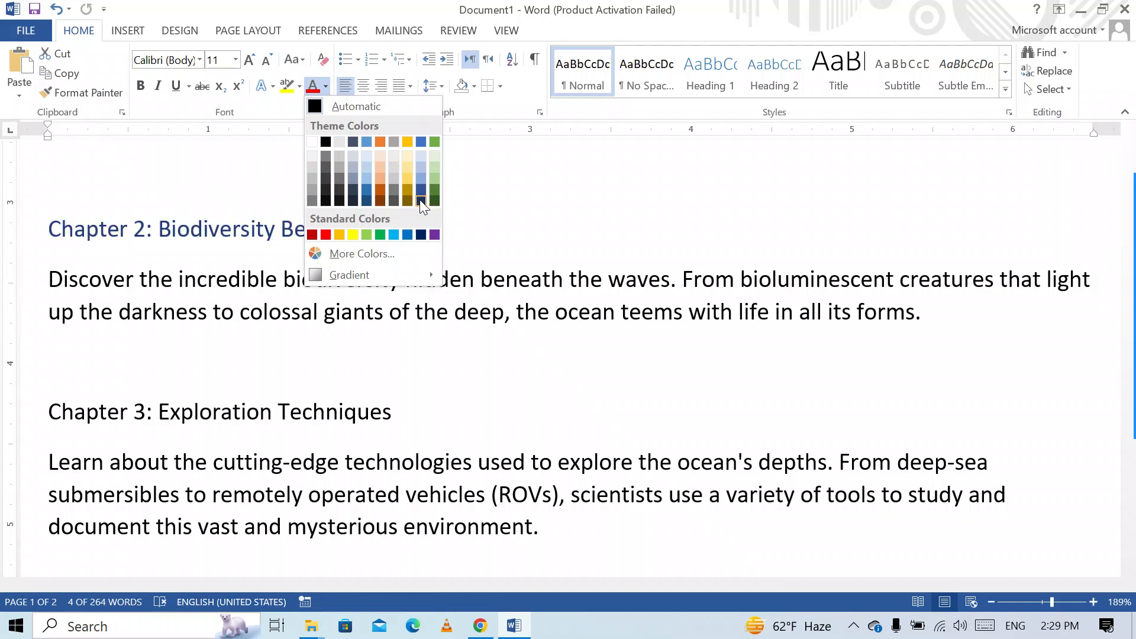
left_click(382, 190)
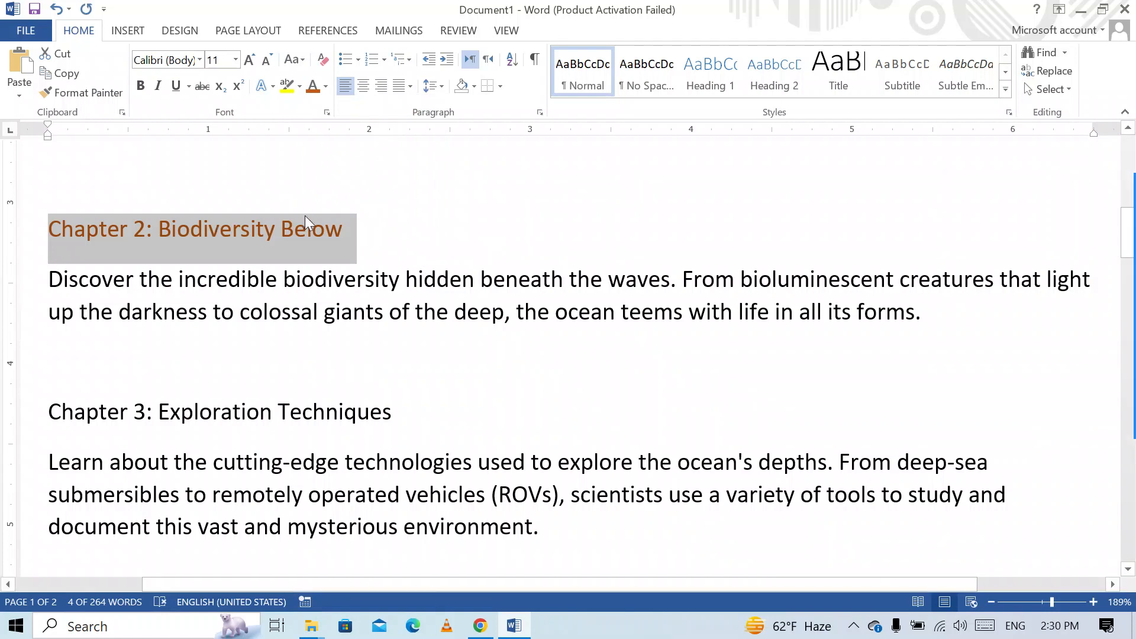
left_click(460, 280)
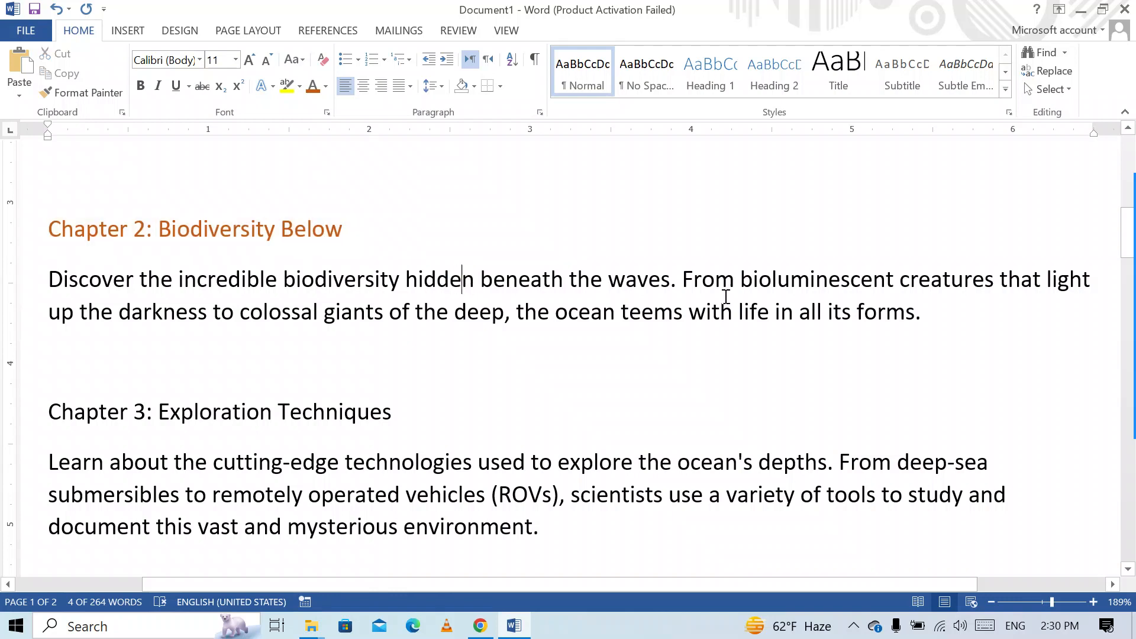
left_click_drag(946, 317, 41, 281)
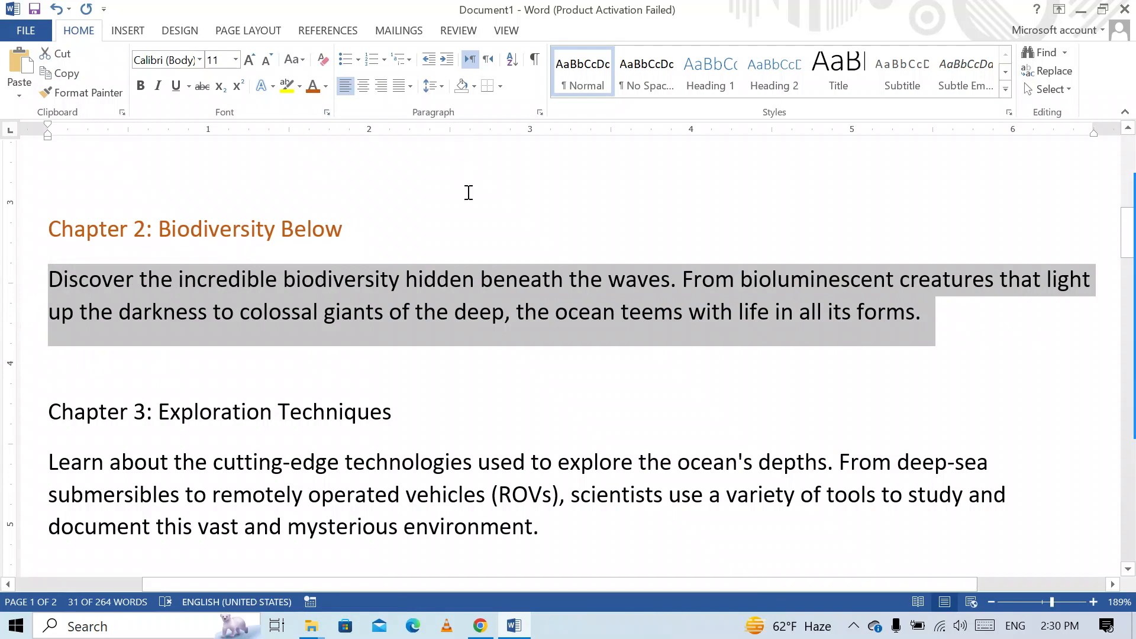
scroll(468, 192, "up", 10)
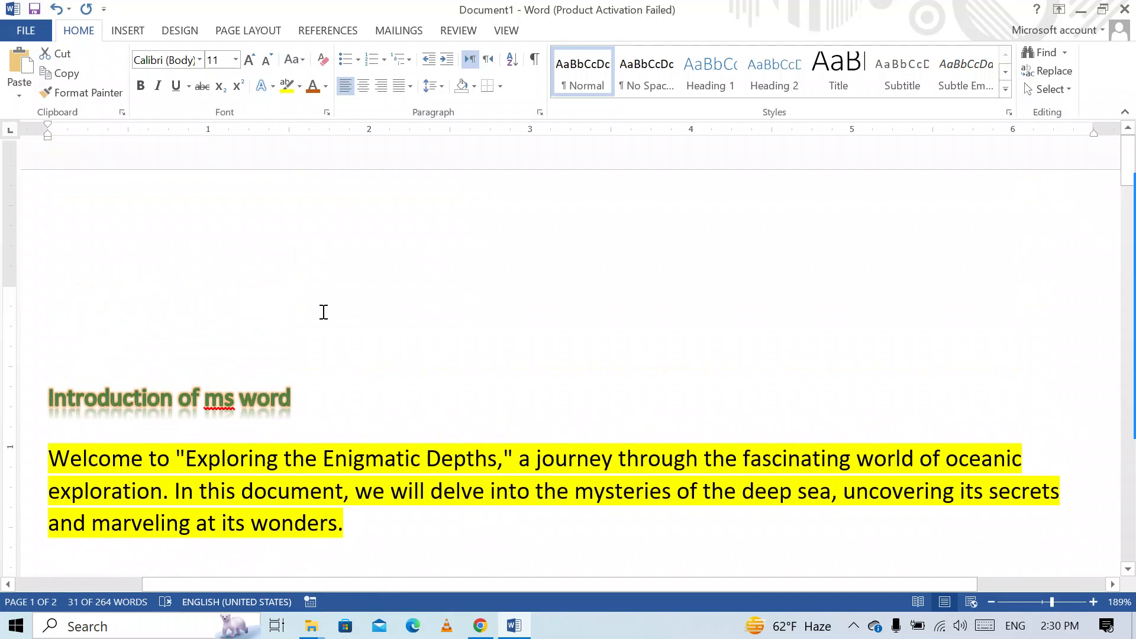
scroll(324, 312, "down", 3)
scroll(324, 312, "down", 3)
scroll(380, 273, "up", 6)
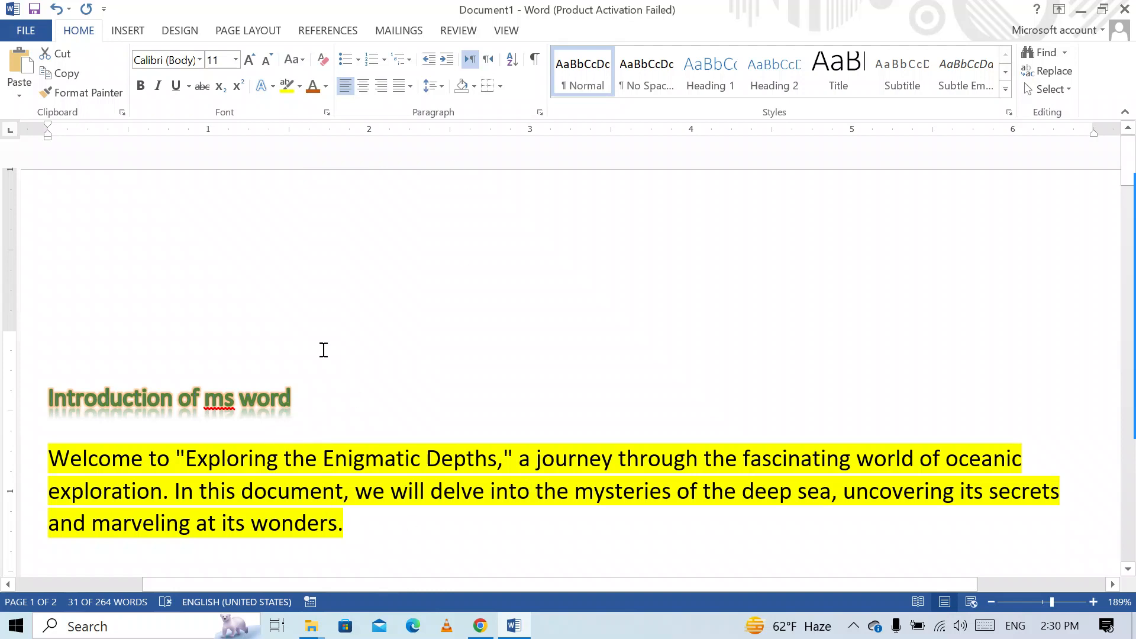
scroll(355, 391, "down", 10)
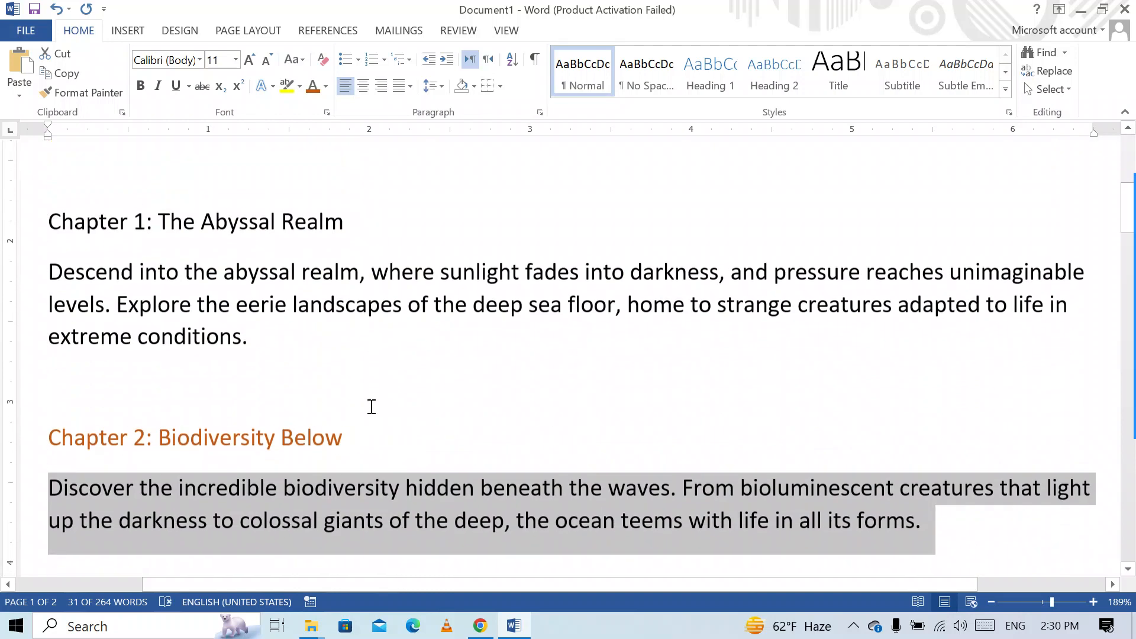
Copy the "Introduction of ms word" heading and clear all formatting from it
scroll(371, 407, "up", 10)
left_click(299, 398)
left_click_drag(298, 397, 38, 404)
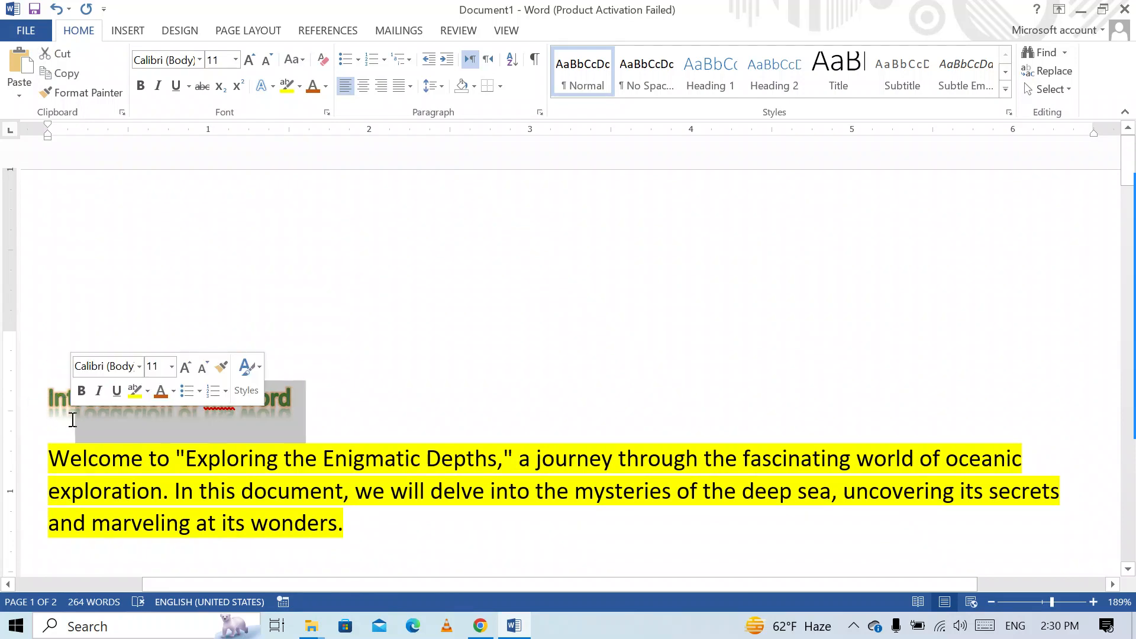
left_click(341, 392)
left_click_drag(342, 398, 21, 405)
key("ctrl+c")
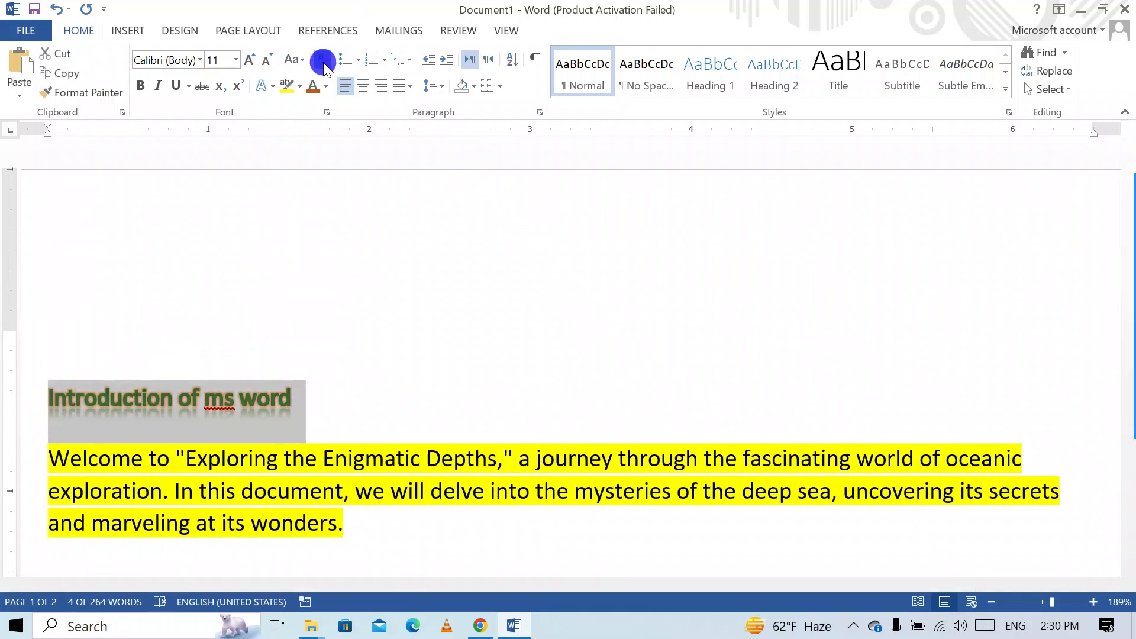
left_click(323, 62)
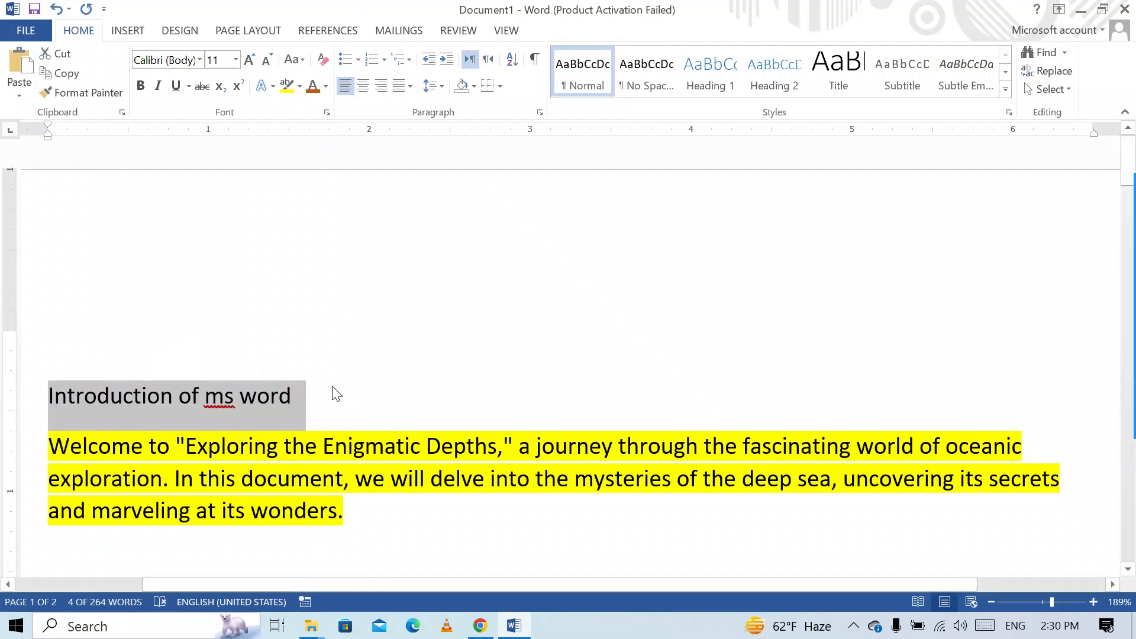
Paste two more copies of the "Introduction of ms word" line below it and remove the surplus empty line between them
left_click(308, 400)
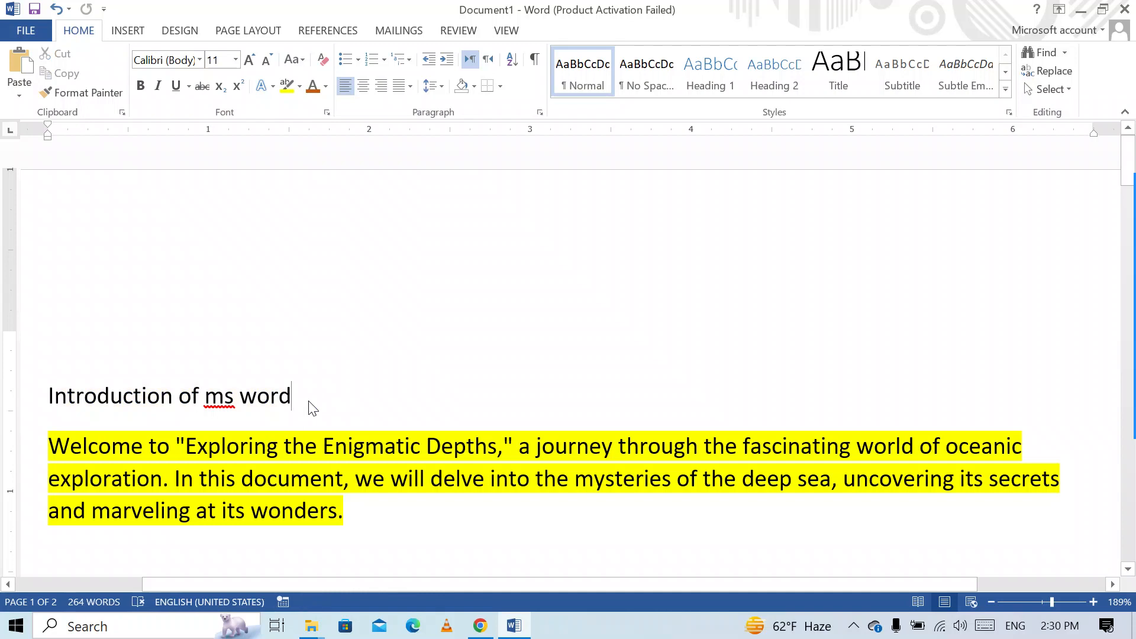
key("ctrl+v")
key("ctrl+v")
key("Return")
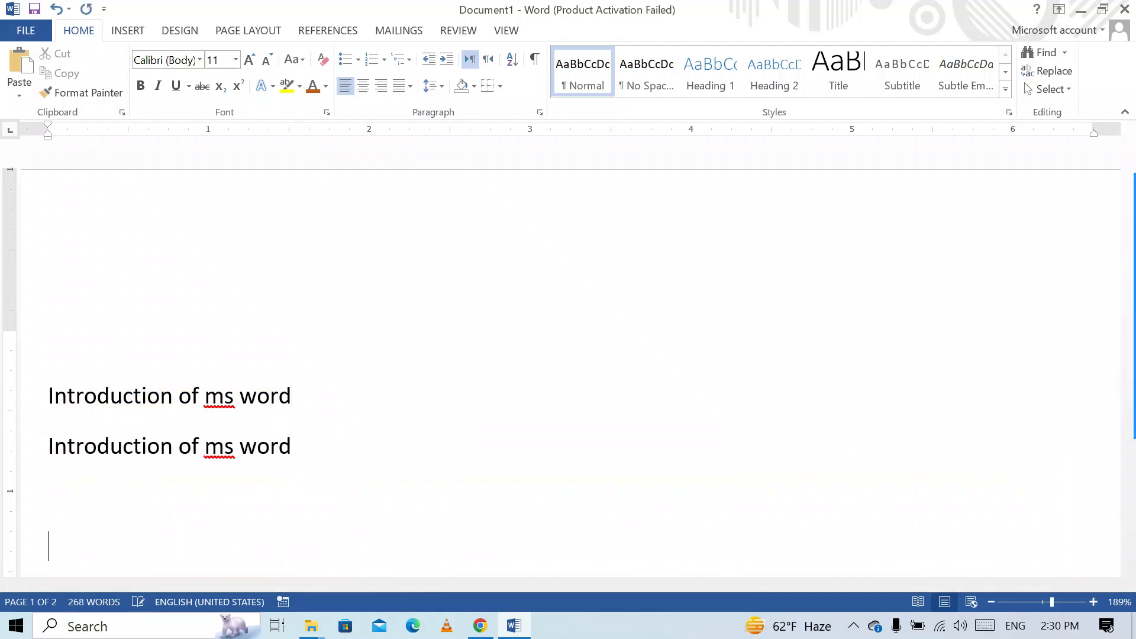
key("ctrl+v")
left_click(188, 411)
key("BackSpace")
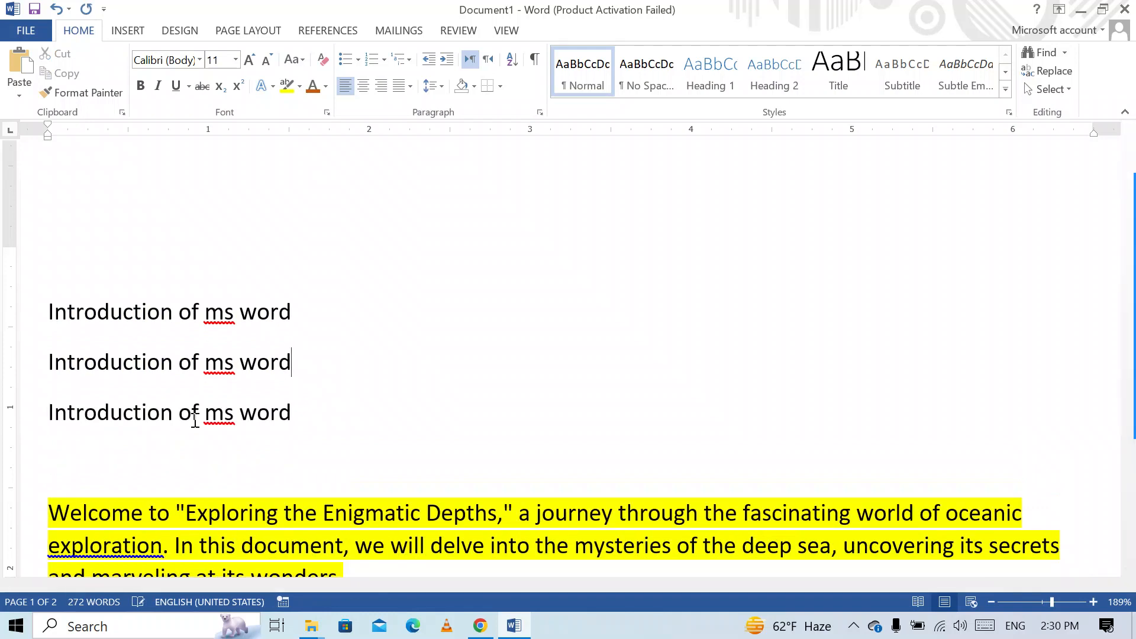
Try the double-arrow bullet on the three "Introduction of ms word" lines, look through the other bullet styles, and undo the bullets
left_click_drag(310, 413, 70, 329)
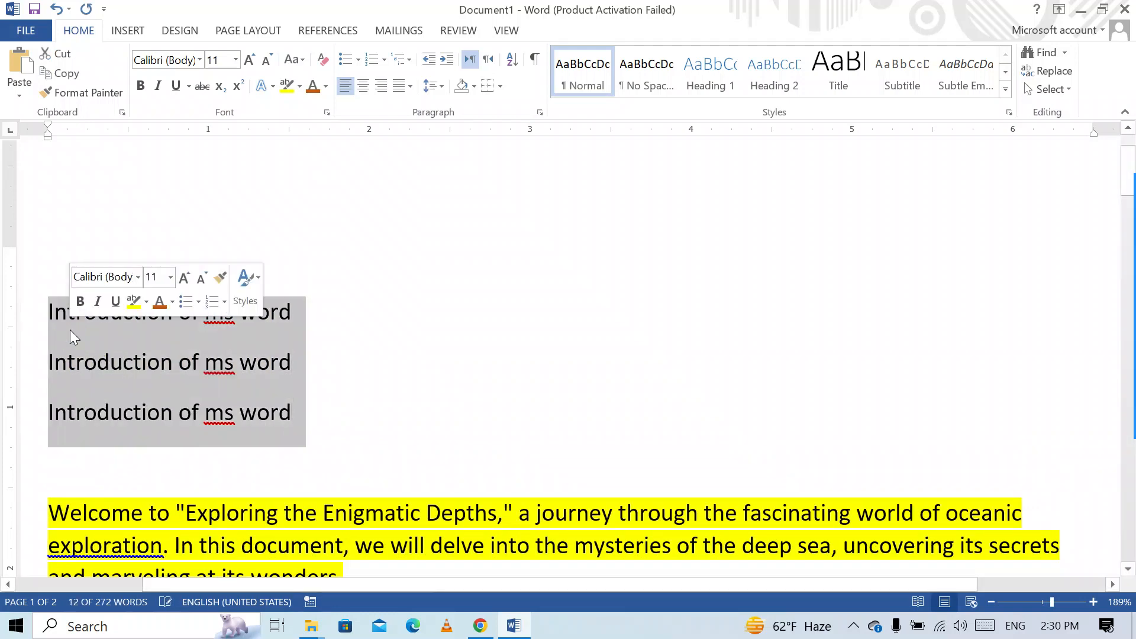
left_click(359, 59)
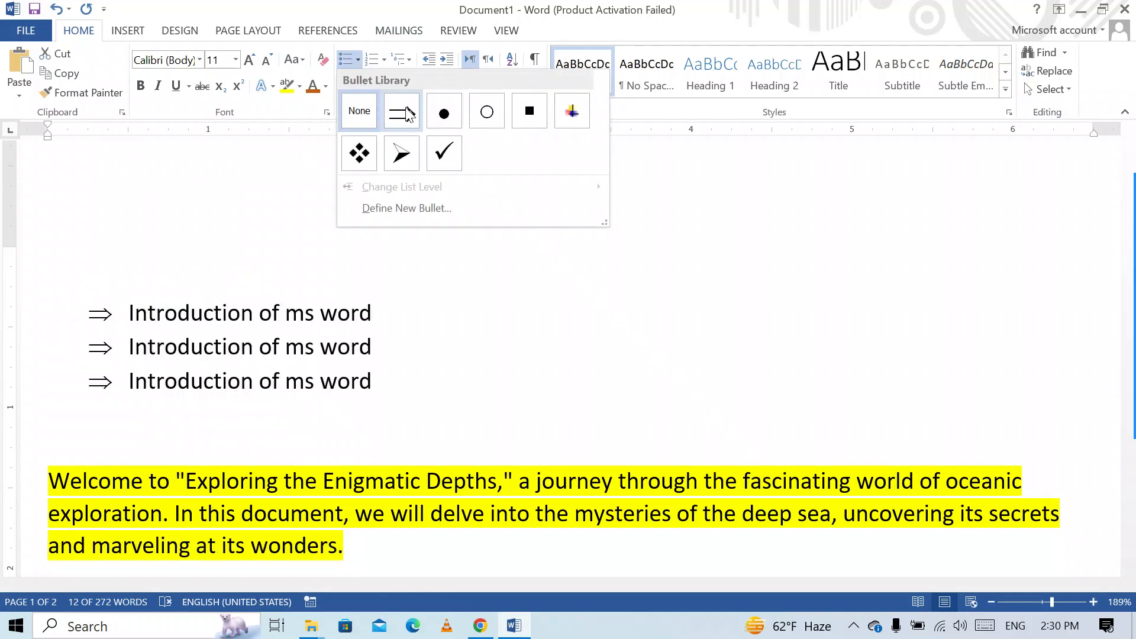
left_click(406, 112)
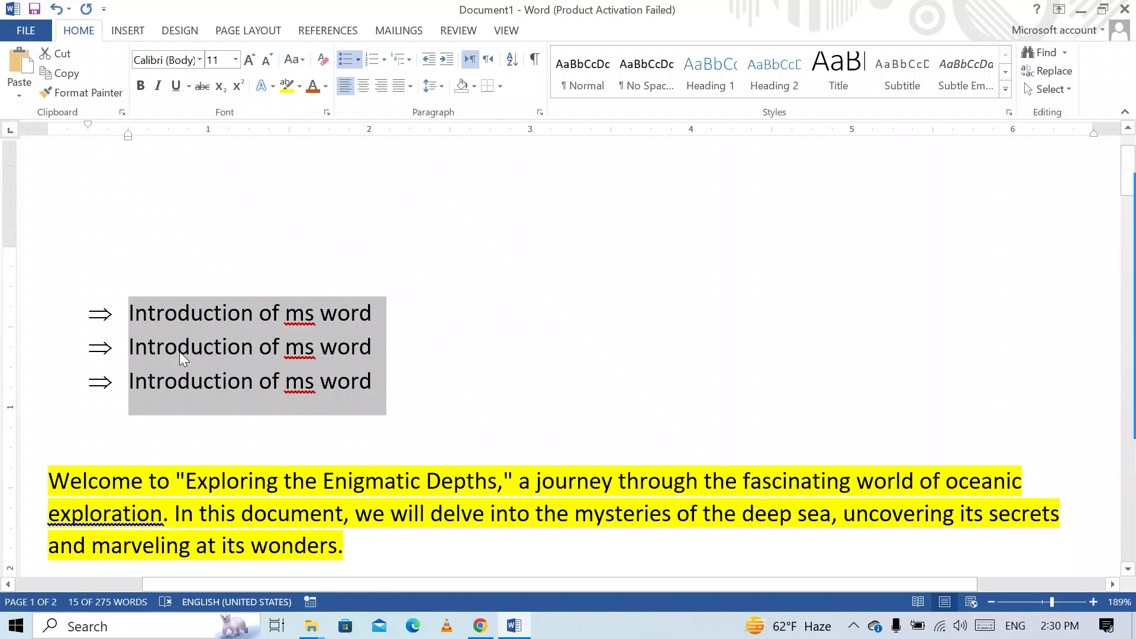
left_click(356, 59)
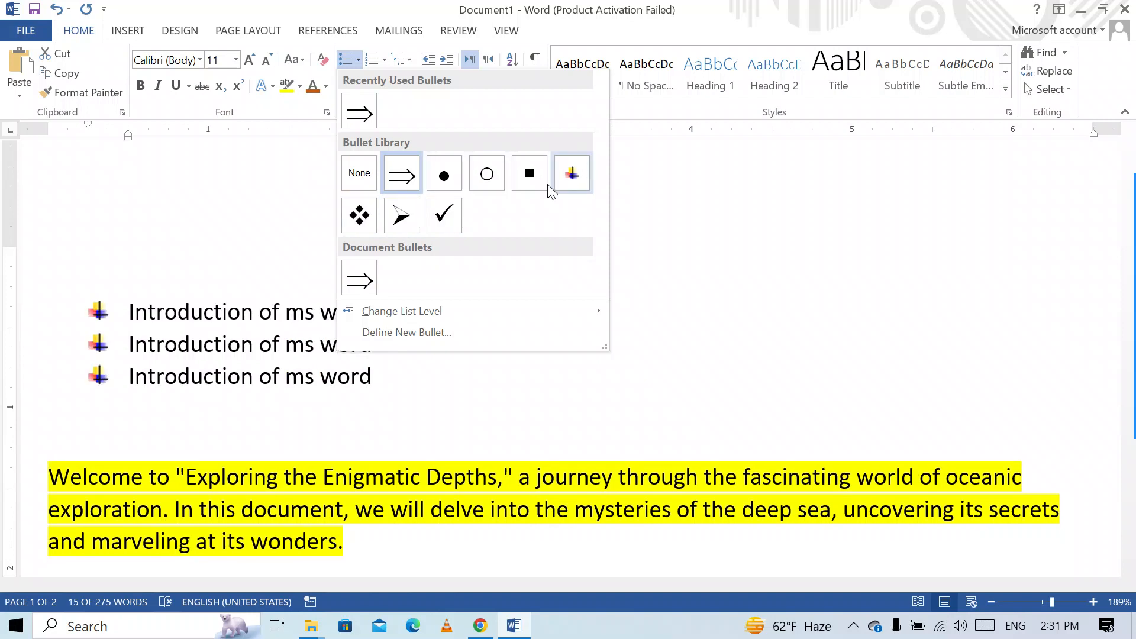
mouse_move(360, 311)
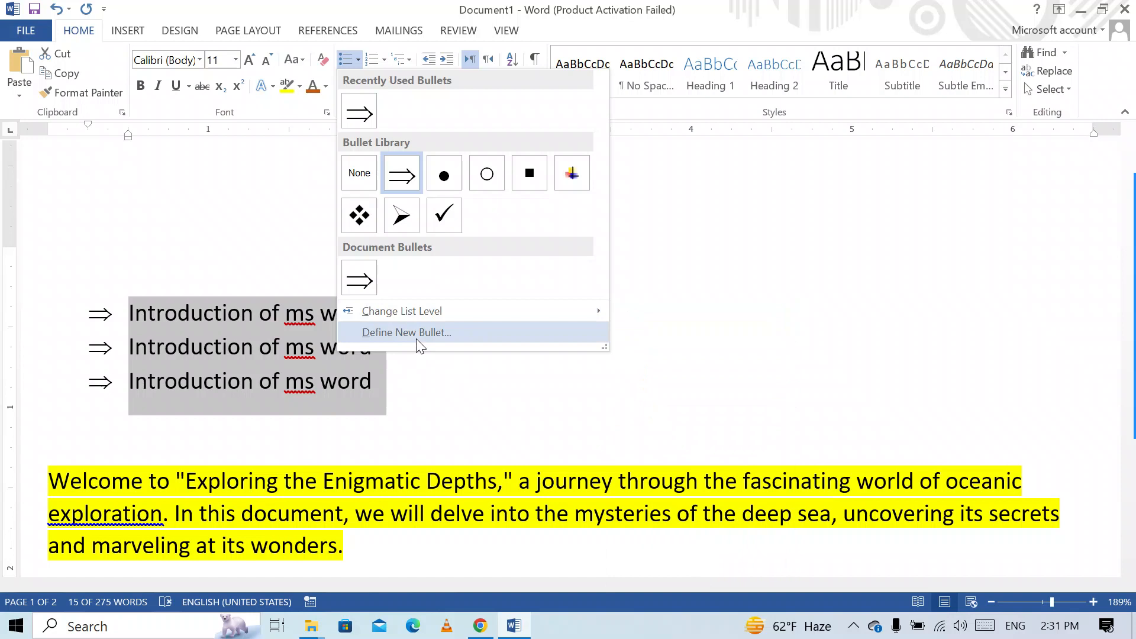
left_click(378, 389)
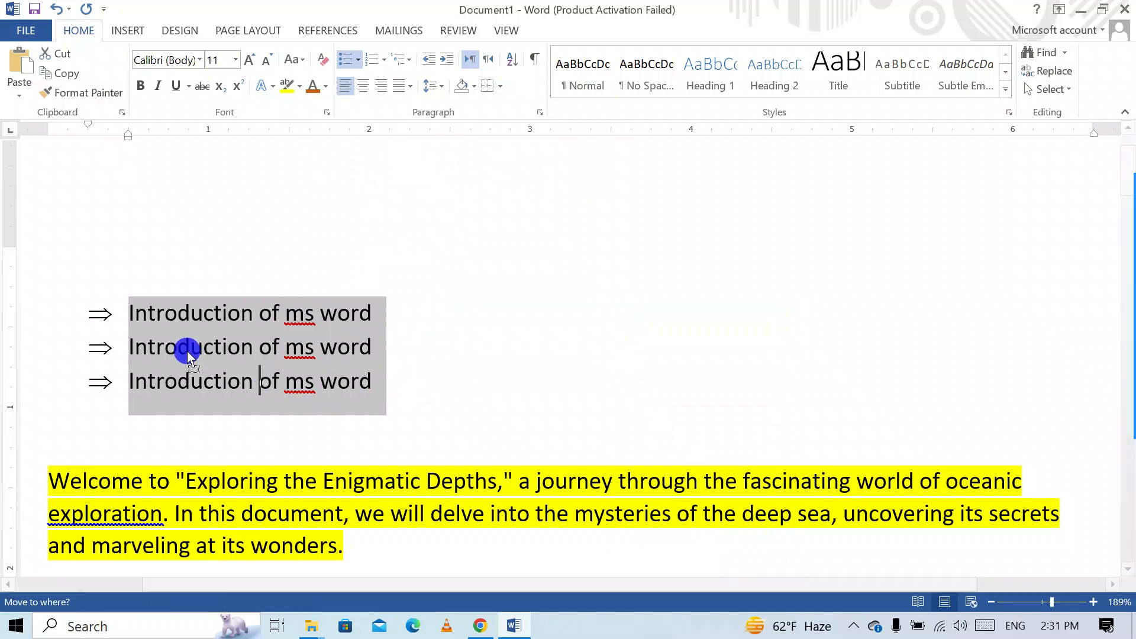
left_click(124, 300)
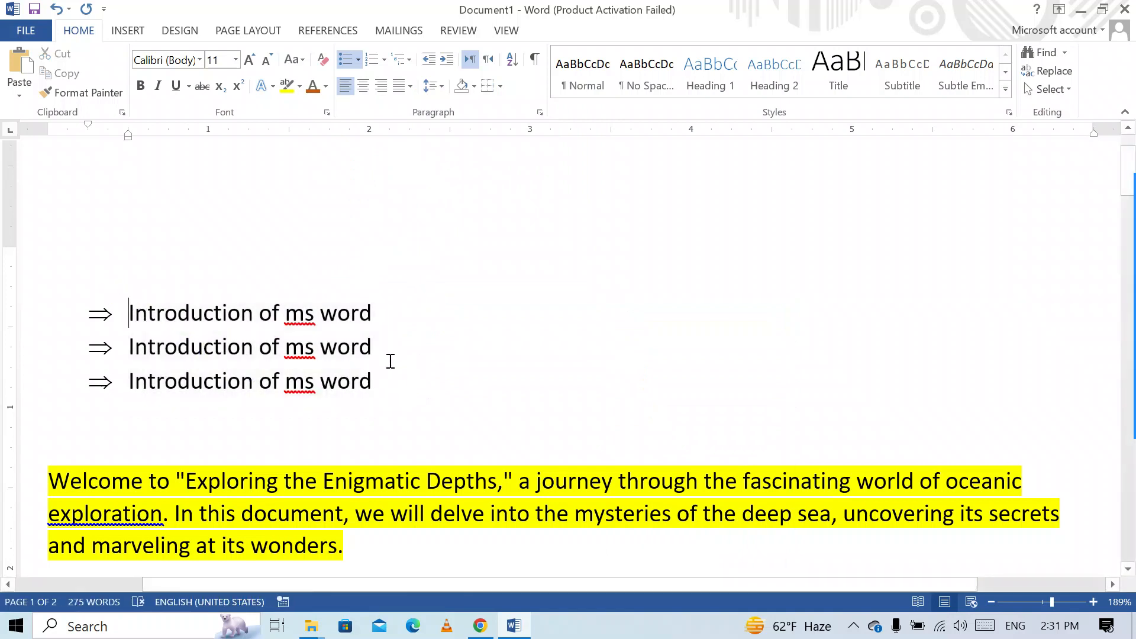
key("ctrl+z")
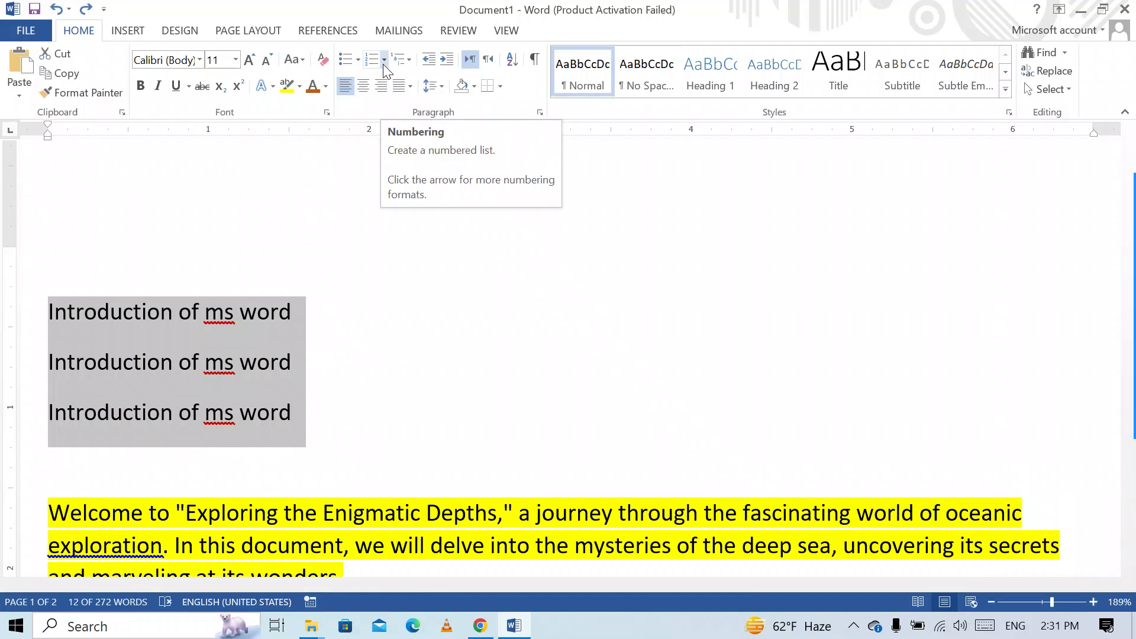
Number the three "Introduction of ms word" lines in the A. B. C. format and add an empty fourth item
left_click(383, 64)
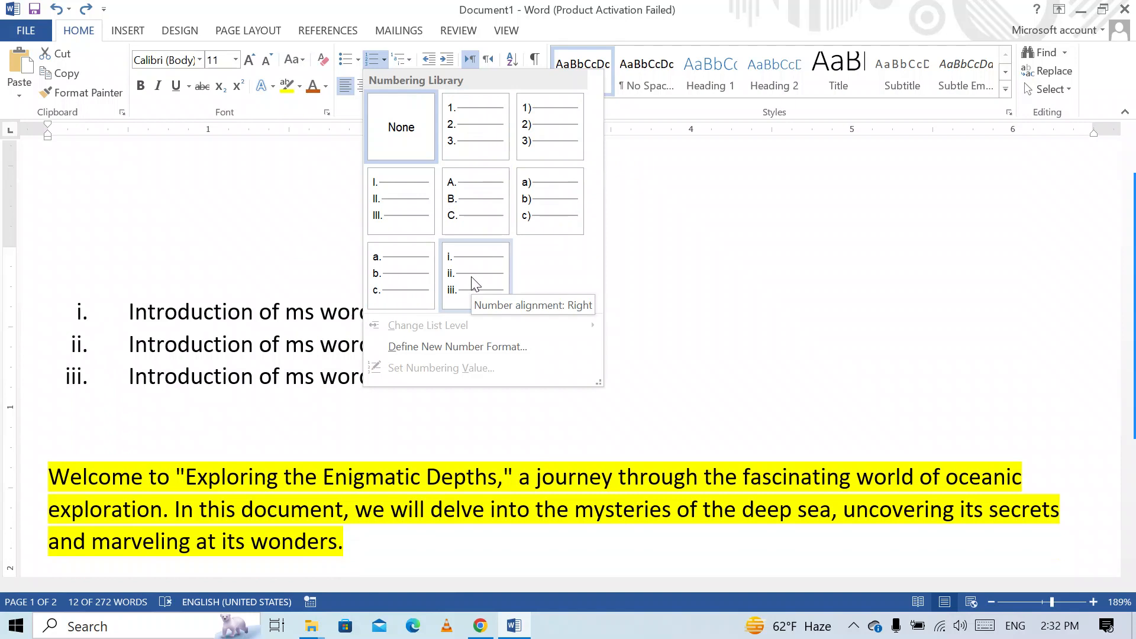
left_click(463, 222)
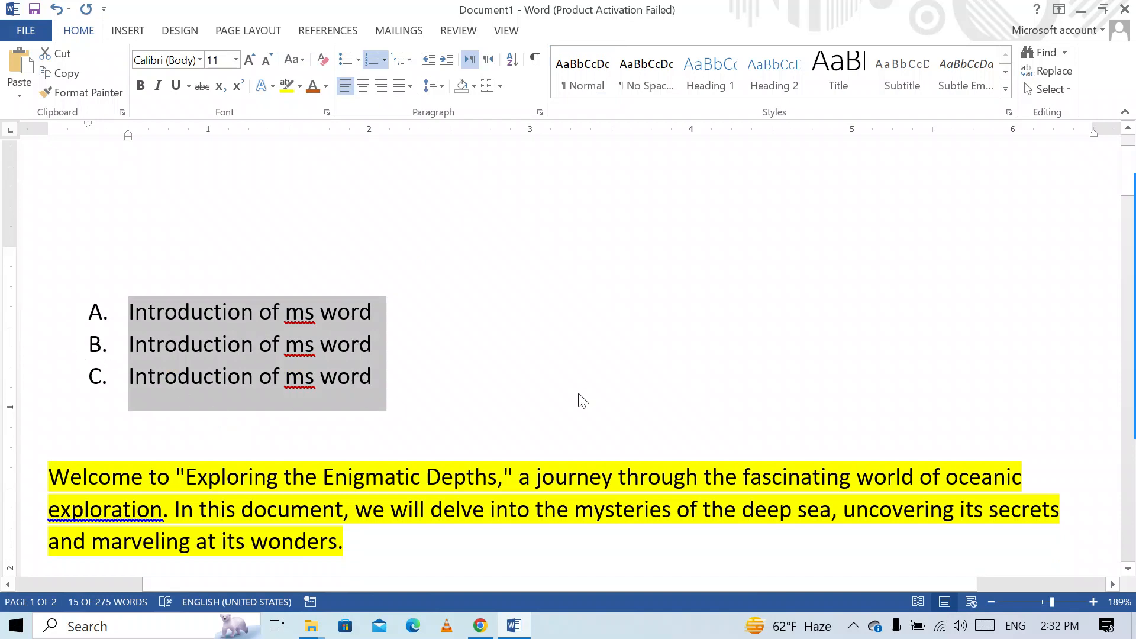
left_click(390, 378)
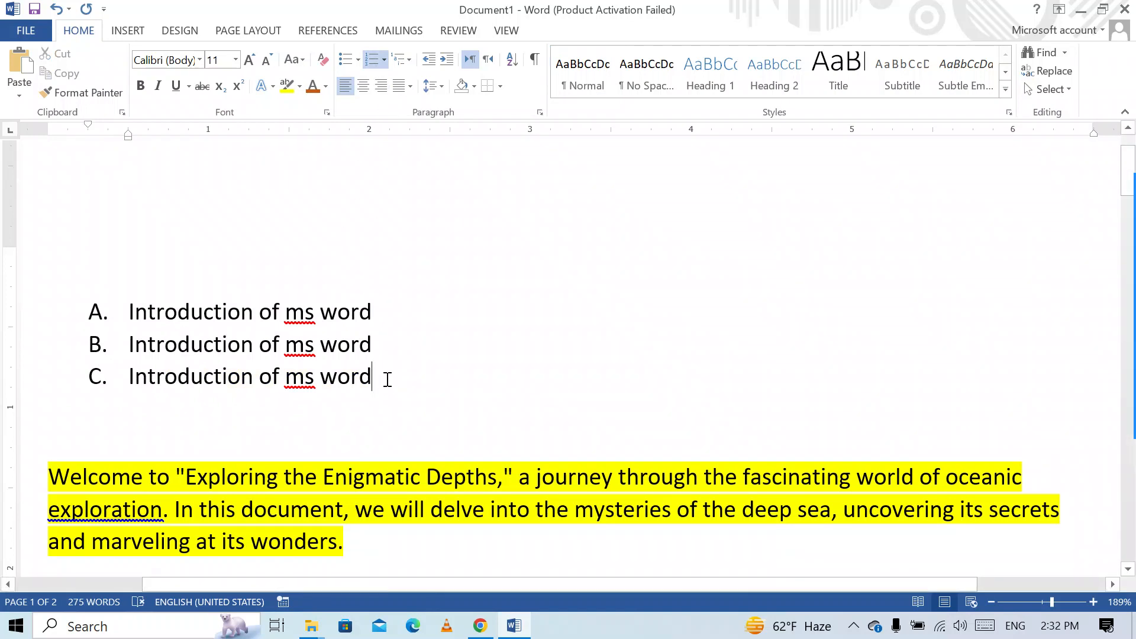
left_click(388, 380)
key("Return")
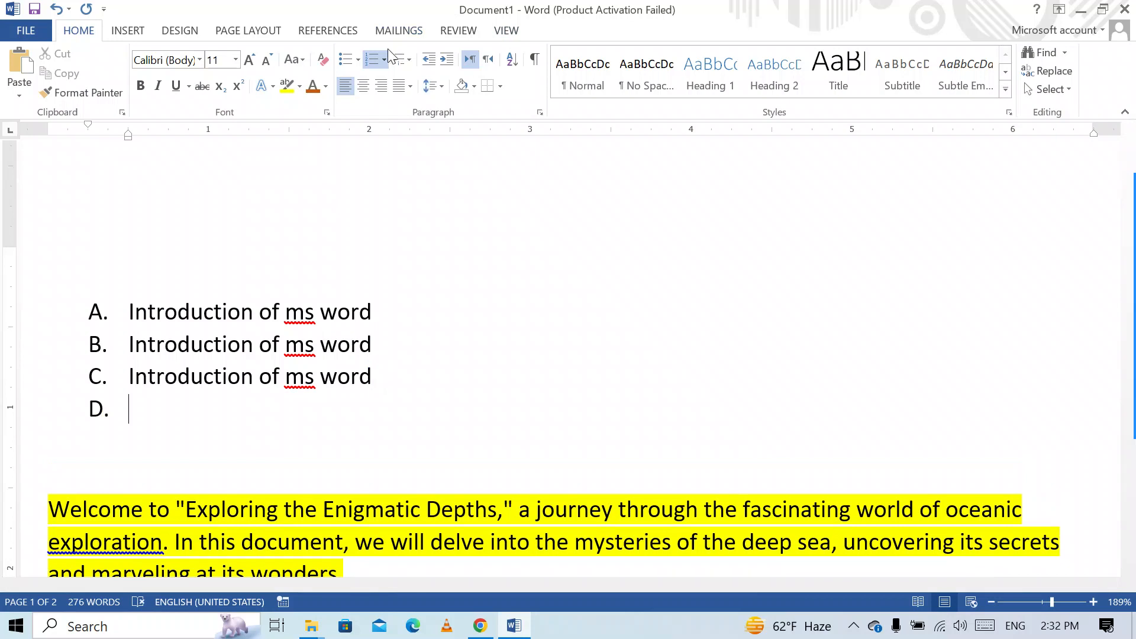
Change the three lettered lines to round bullets and delete the empty lettered item below them
left_click_drag(303, 405, 91, 296)
left_click_drag(142, 410, 87, 289)
left_click(350, 58)
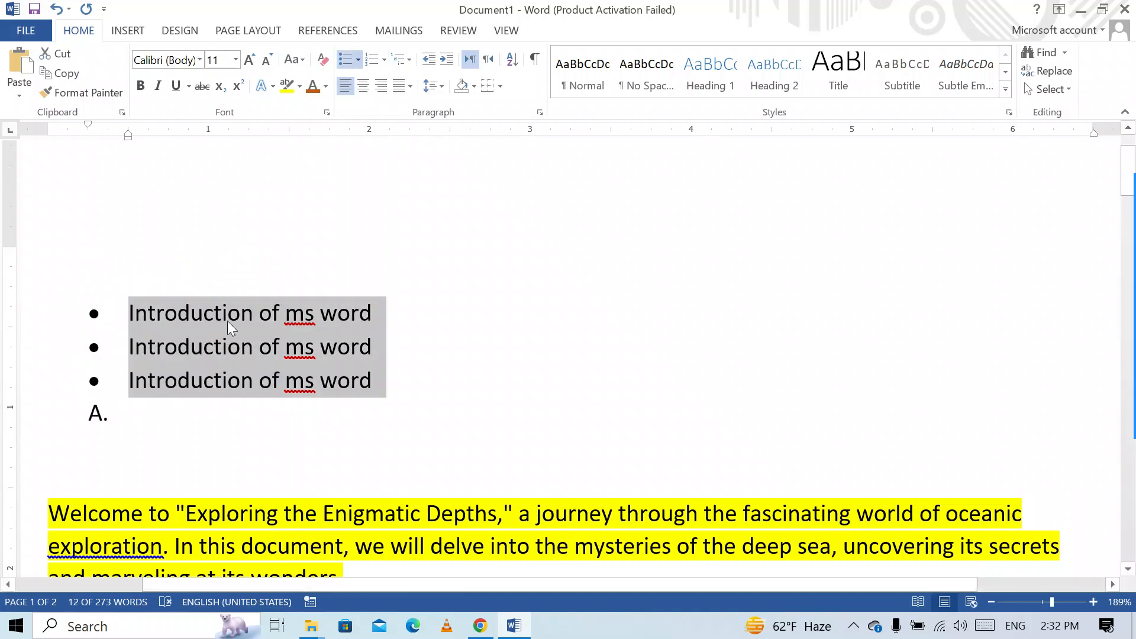
left_click(97, 414)
key("BackSpace")
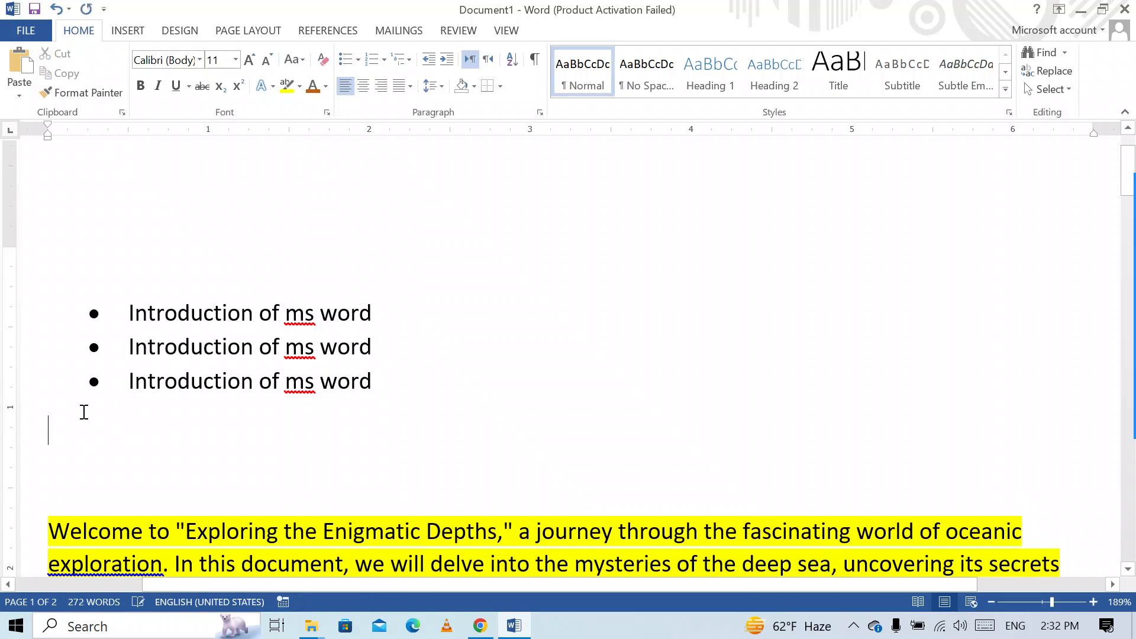
key("BackSpace")
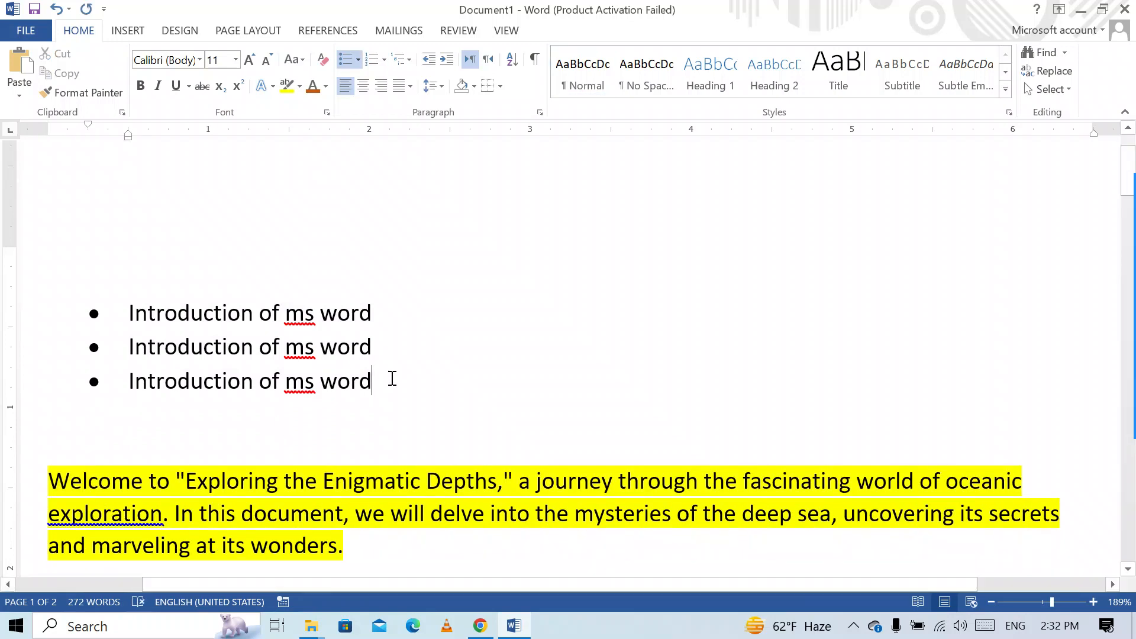
Add an empty bullet item, then remove the bullets from the three text lines and from the empty item
key("Return")
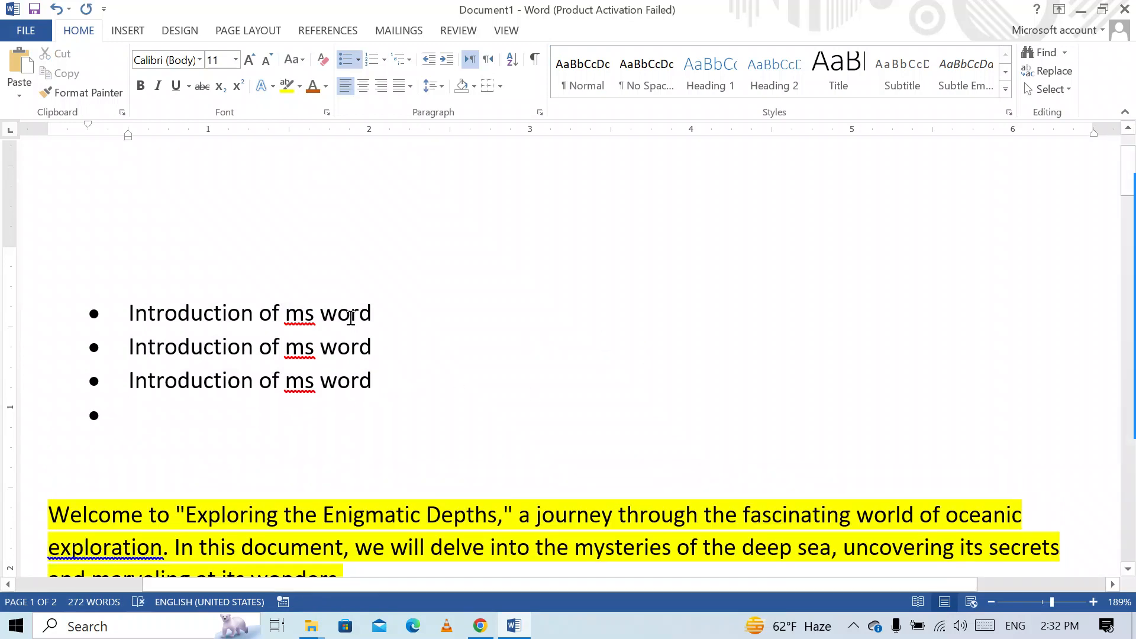
left_click_drag(134, 422, 381, 436)
left_click_drag(369, 379, 134, 320)
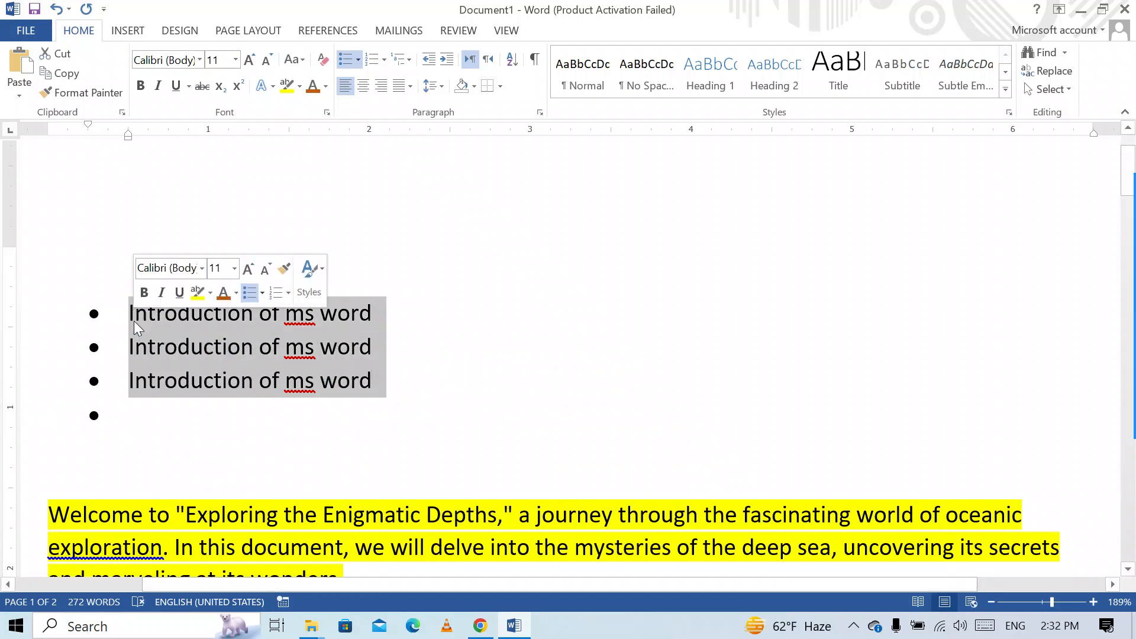
left_click(353, 65)
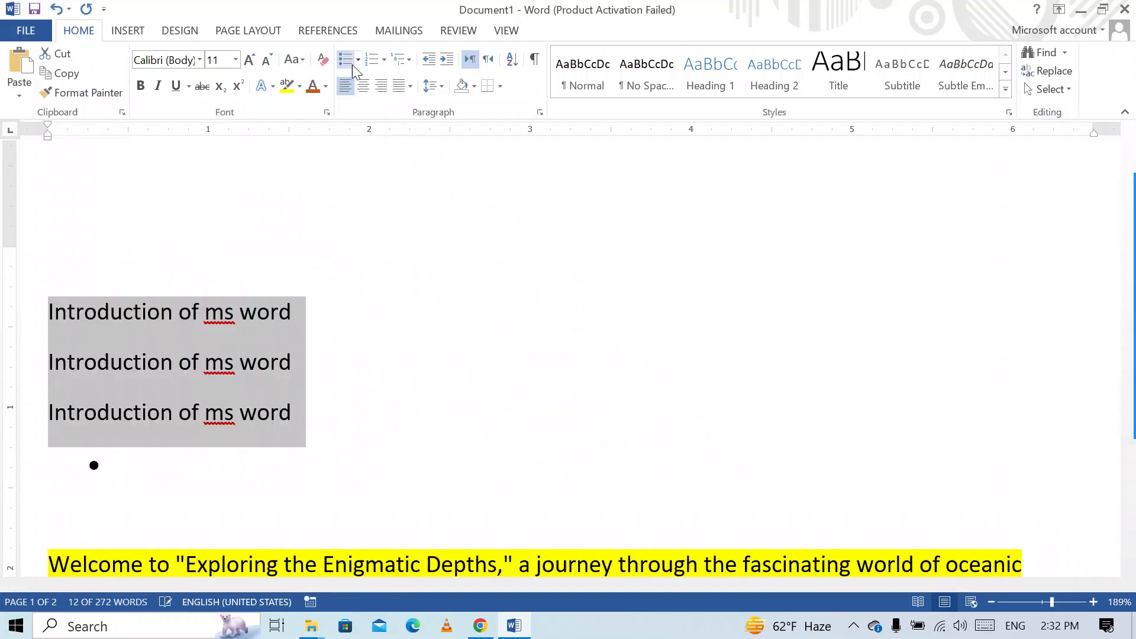
left_click(171, 481)
key("BackSpace")
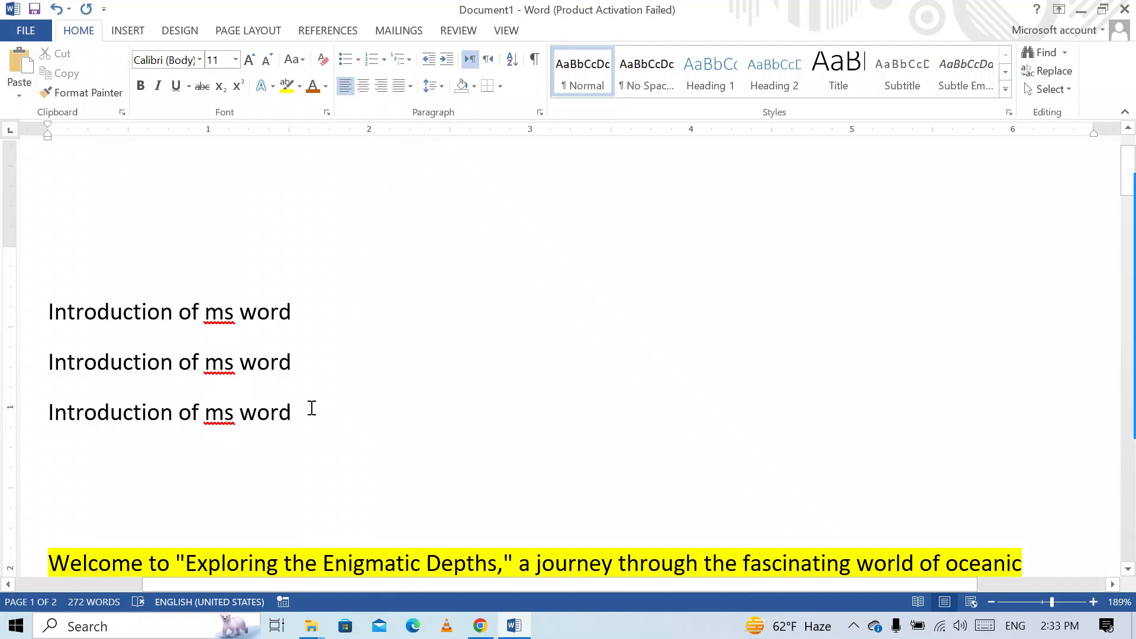
Try the A. a. i. multilevel list format on the three "Introduction of ms word" lines and undo it
left_click_drag(284, 399, 79, 278)
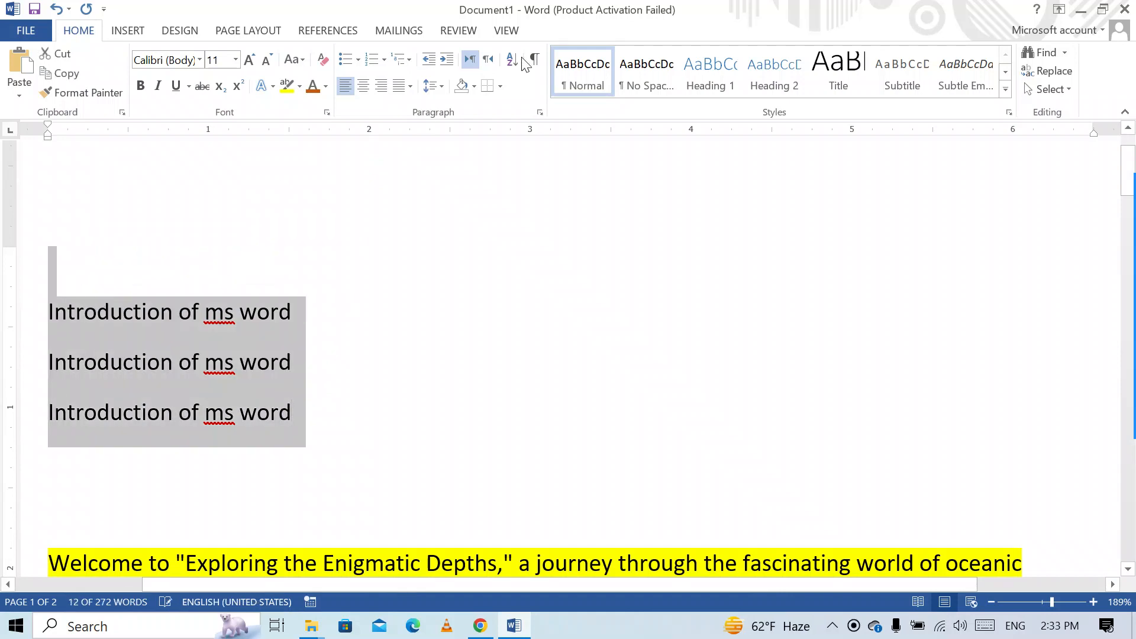
left_click(410, 63)
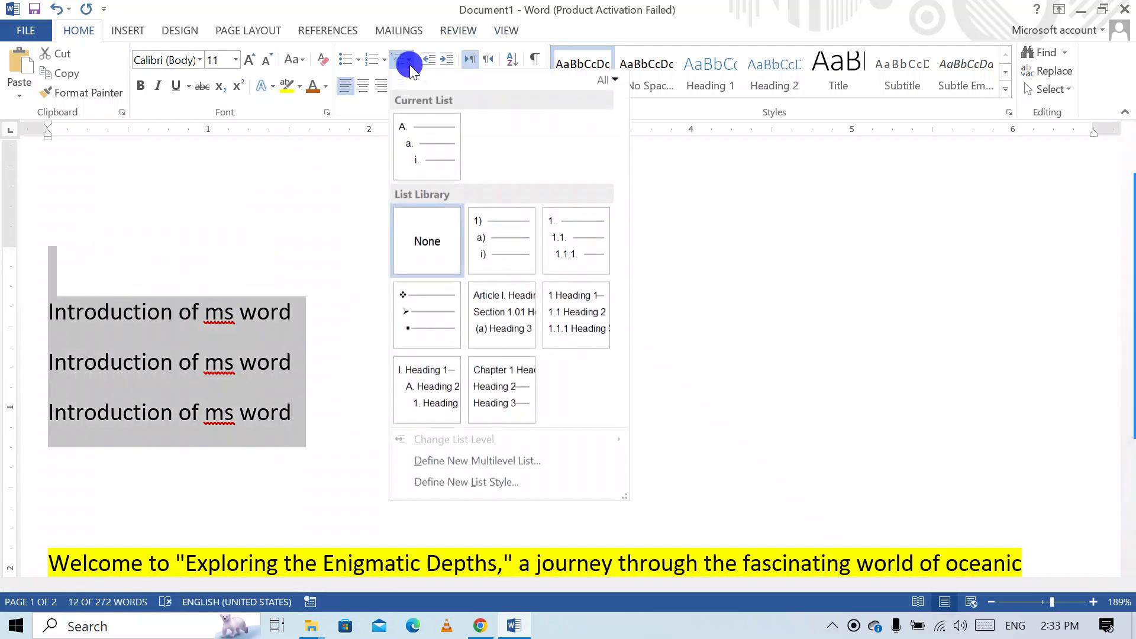
mouse_move(498, 244)
mouse_move(420, 159)
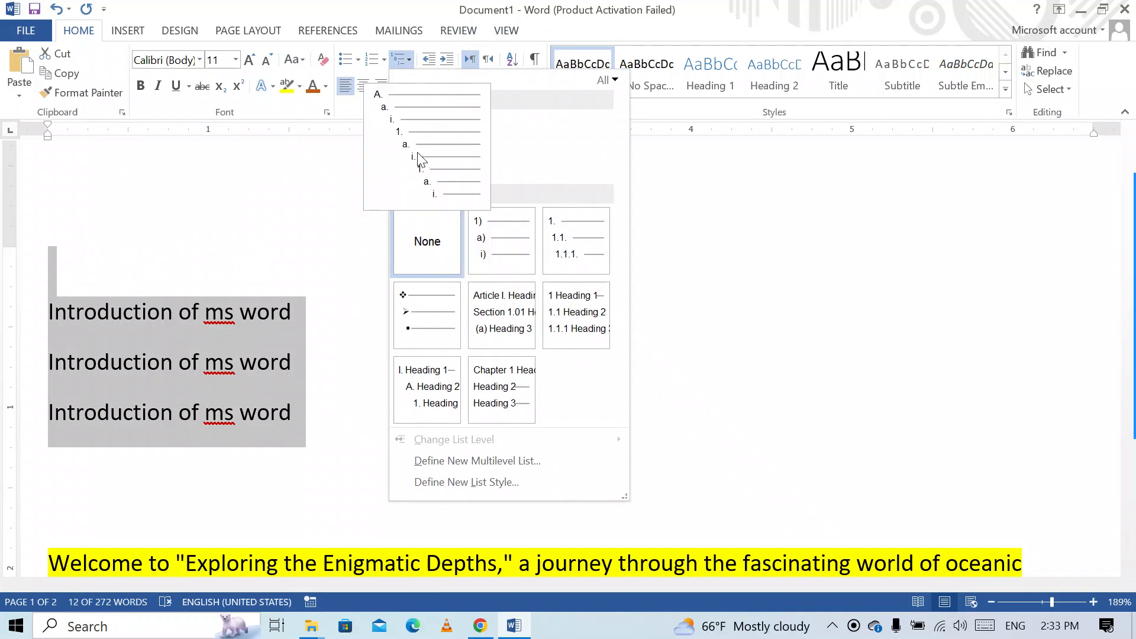
left_click(419, 157)
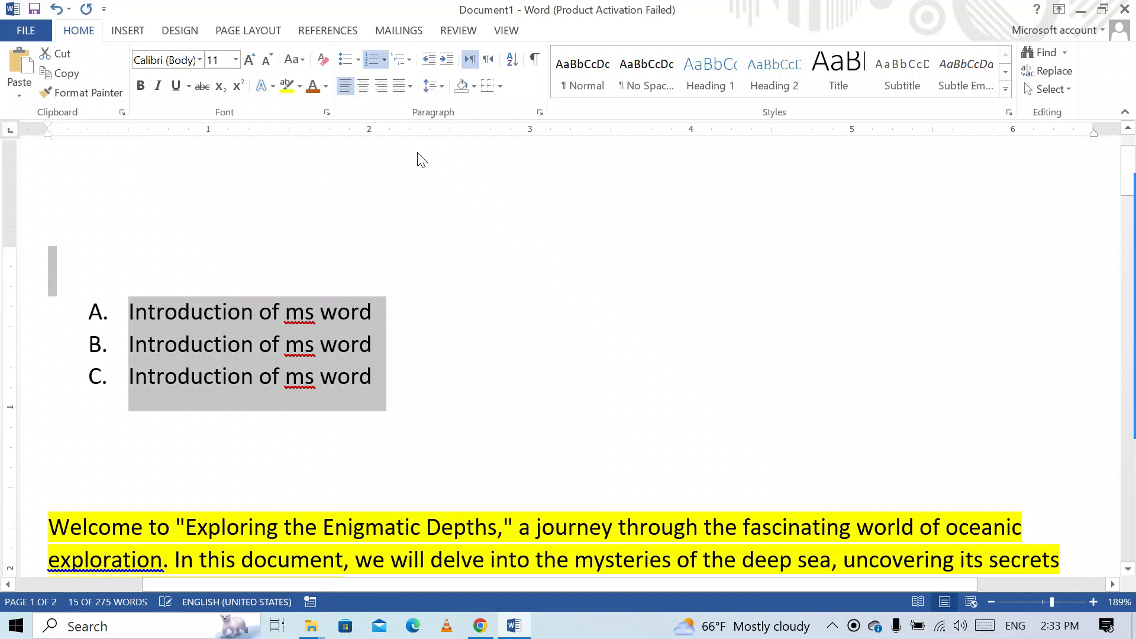
left_click(382, 315)
key("ctrl+z")
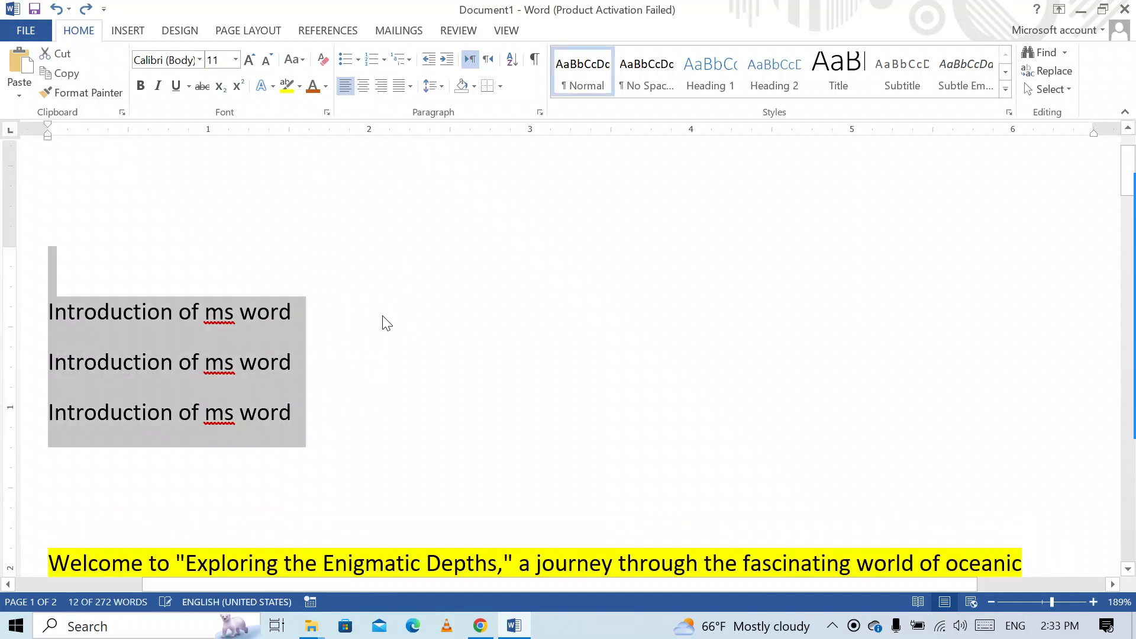
Insert the indented line "Lecture no 1" below the first "Introduction of ms word" line
left_click(312, 340)
key("Return")
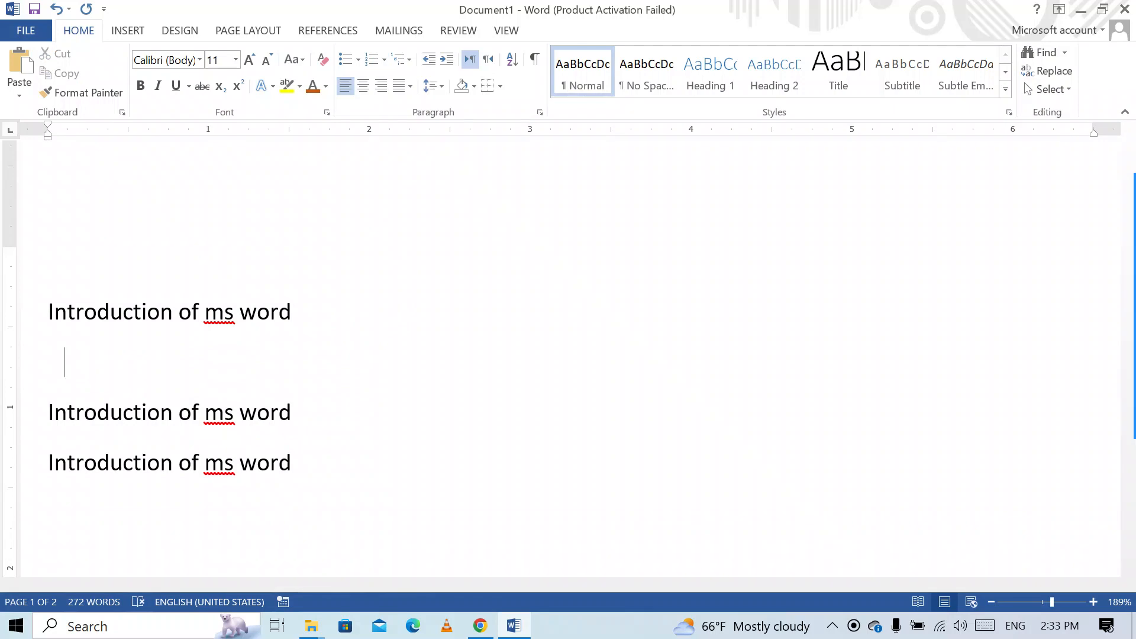
type("in")
key("BackSpace")
key("BackSpace")
type("lecture no 1")
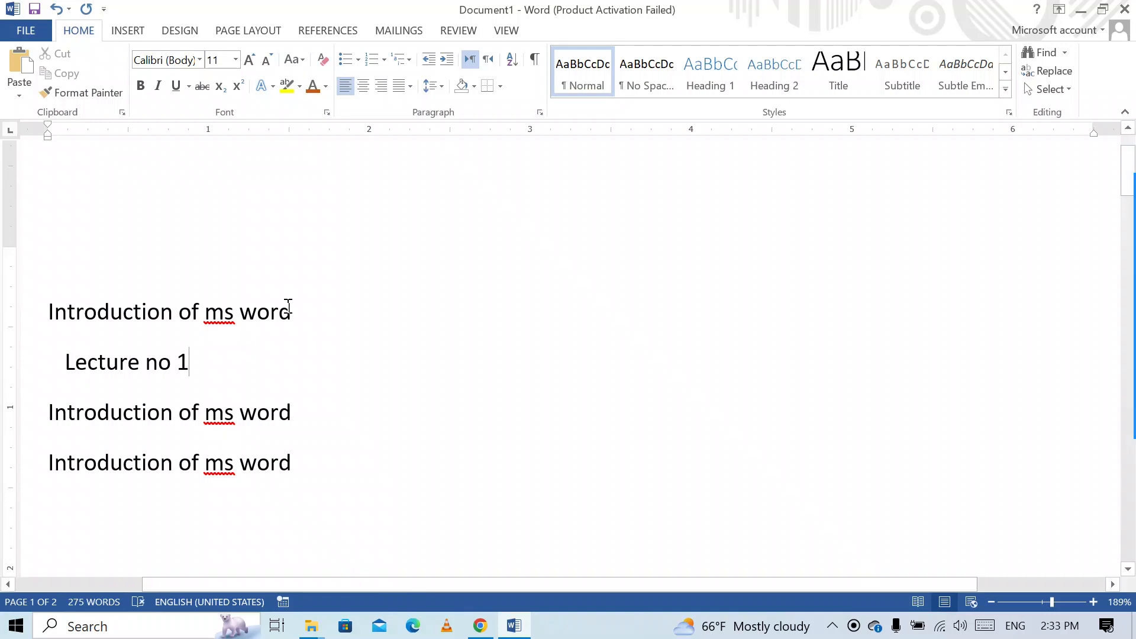
Try the 1. a. i. multilevel list format on the first three lines, look over the other list formats, and undo the numbering
left_click_drag(301, 410, 73, 331)
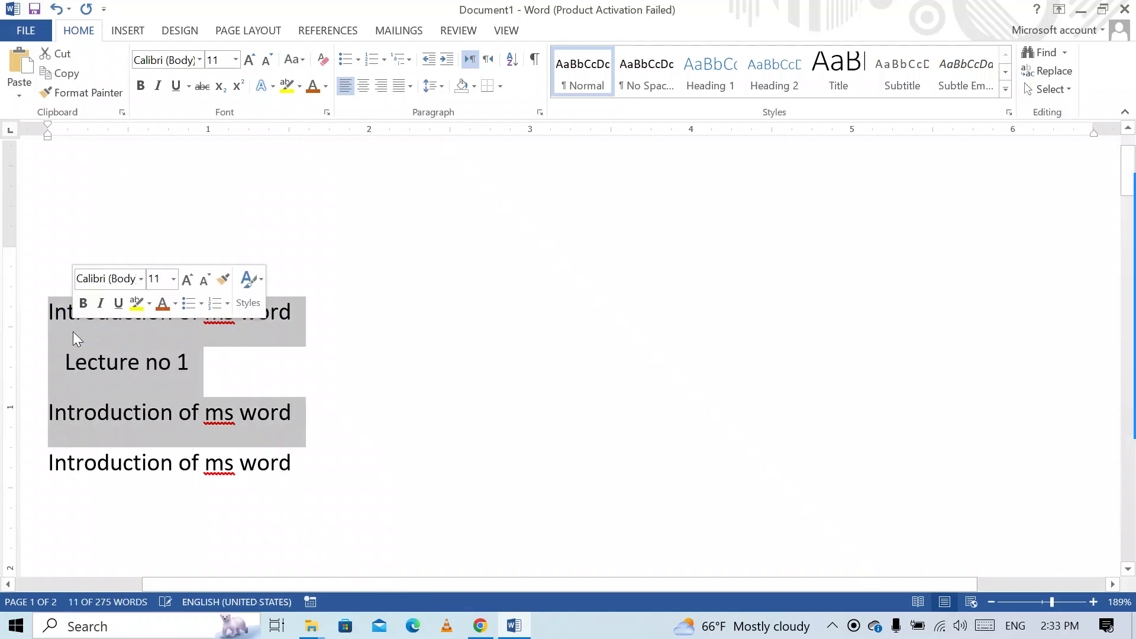
left_click(407, 61)
left_click(424, 148)
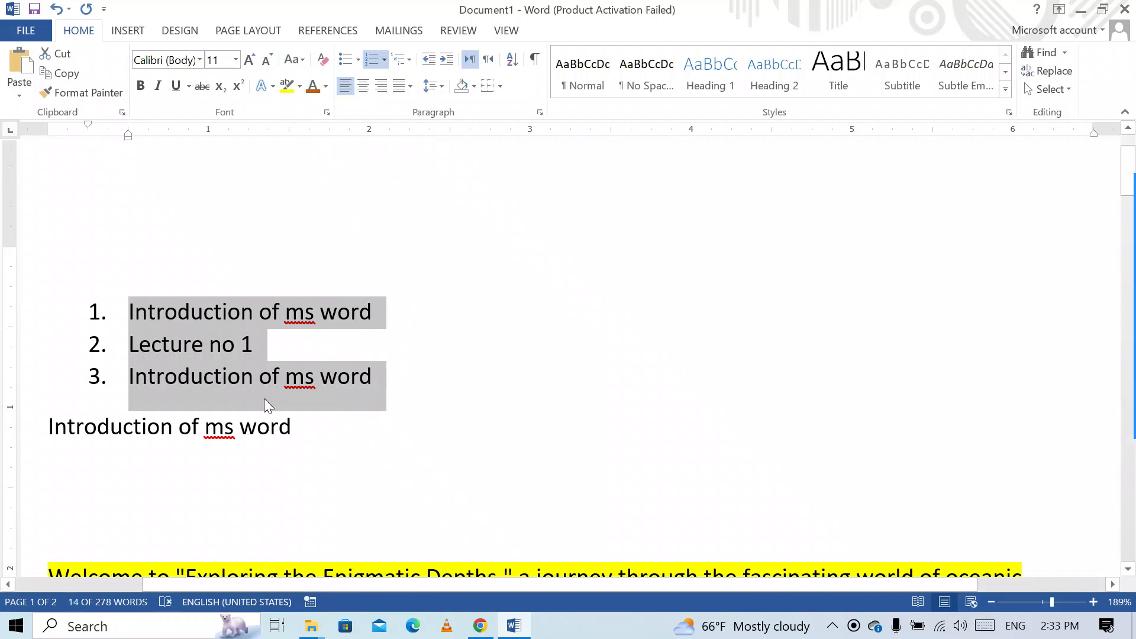
left_click(410, 59)
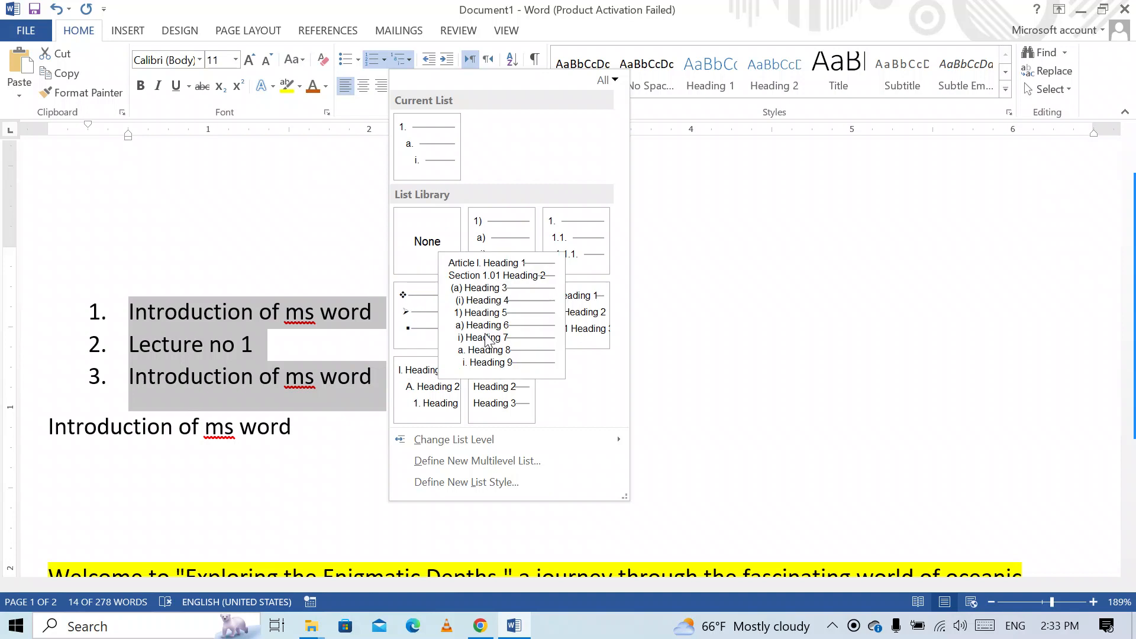
mouse_move(491, 401)
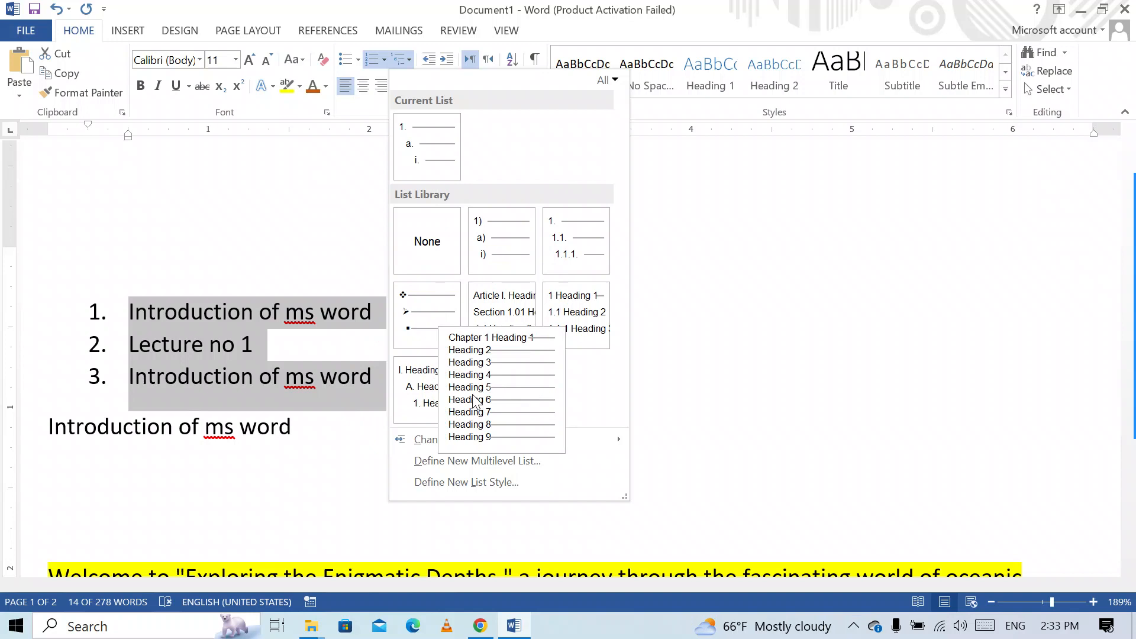
left_click(395, 57)
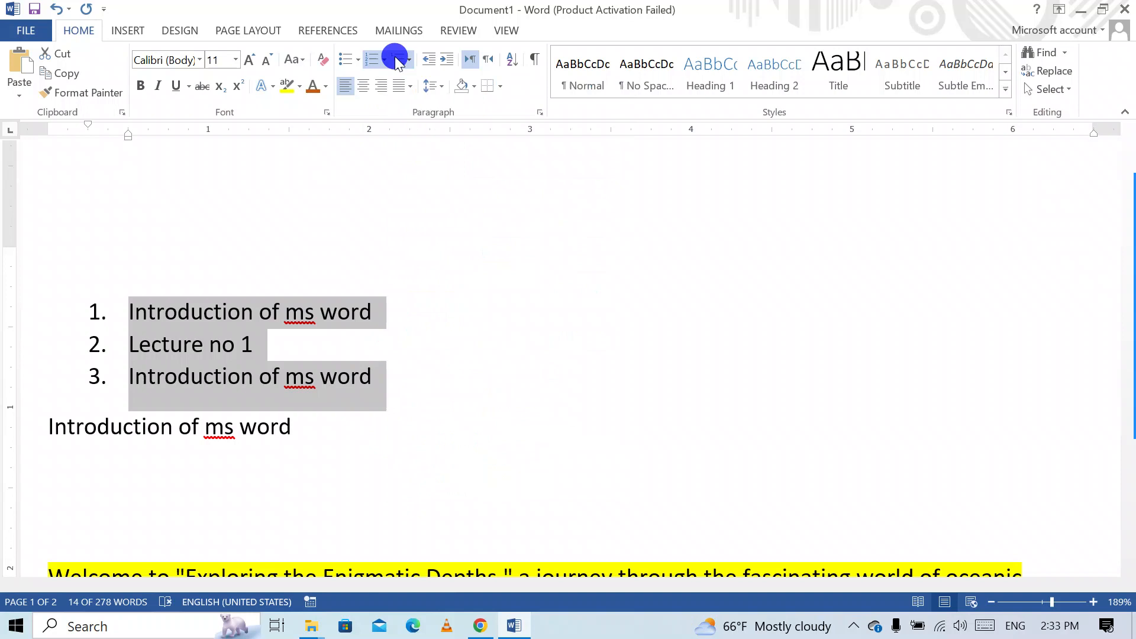
key("ctrl+z")
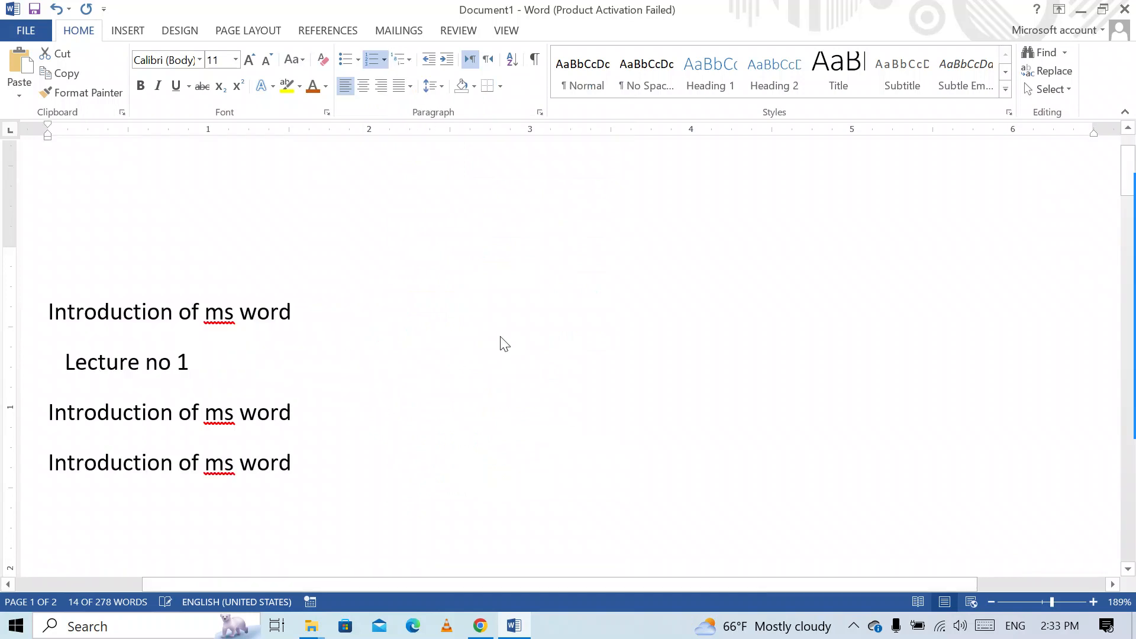
key("ctrl+z")
Delete the "Lecture no 1" line between the first two "Introduction of ms word" lines
left_click(271, 390)
key("BackSpace")
key("BackSpace")
key("BackSpace")
key("BackSpace")
key("BackSpace")
key("BackSpace")
key("BackSpace")
key("BackSpace")
key("BackSpace")
key("BackSpace")
key("BackSpace")
key("BackSpace")
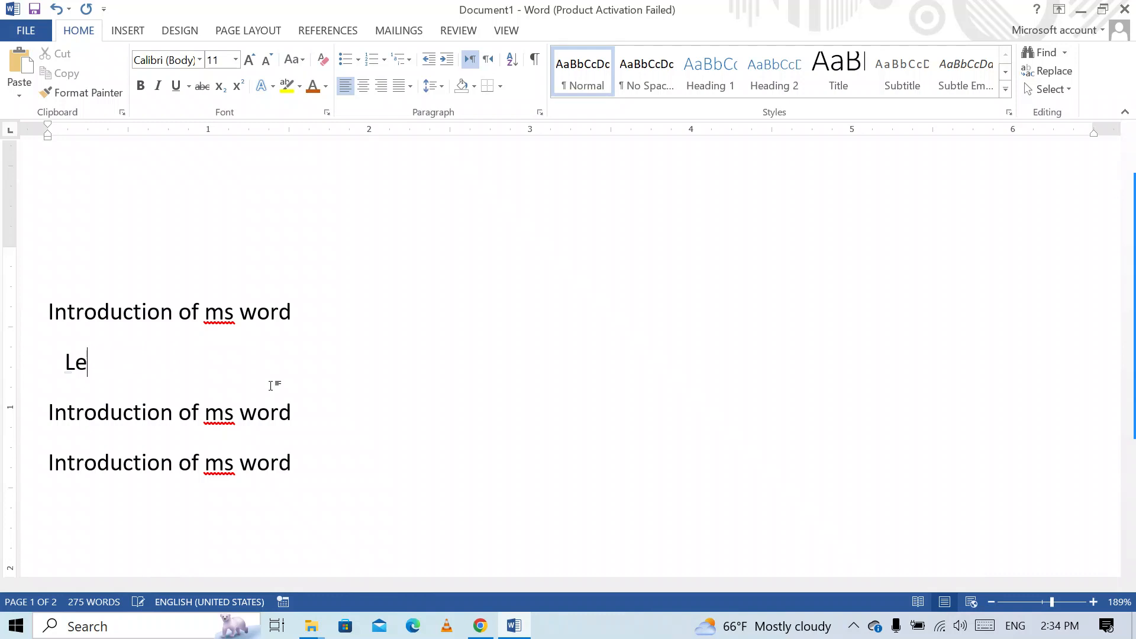
key("BackSpace")
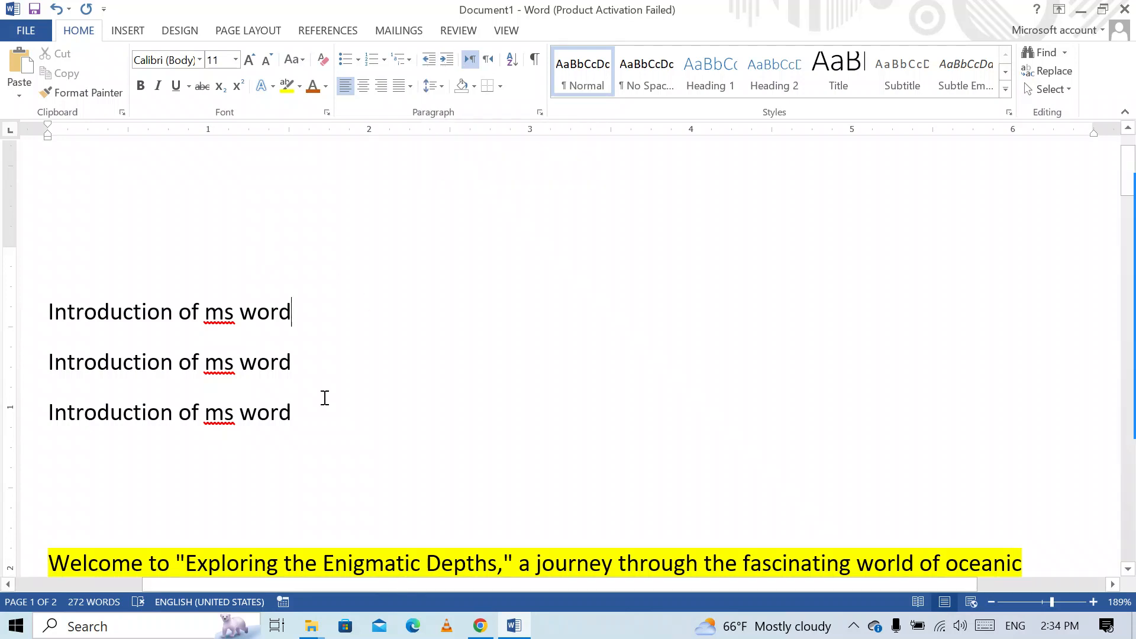
Try to decrease the indent of the three "Introduction of ms word" lines and of the yellow-highlighted Welcome paragraph
left_click_drag(302, 413, 70, 322)
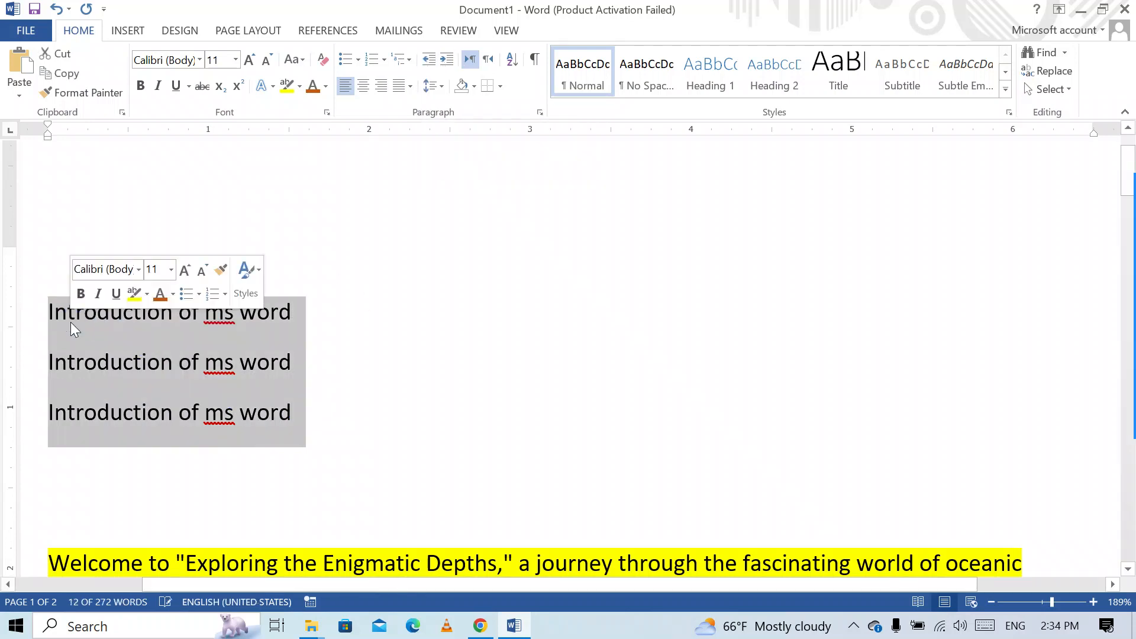
left_click(1052, 603)
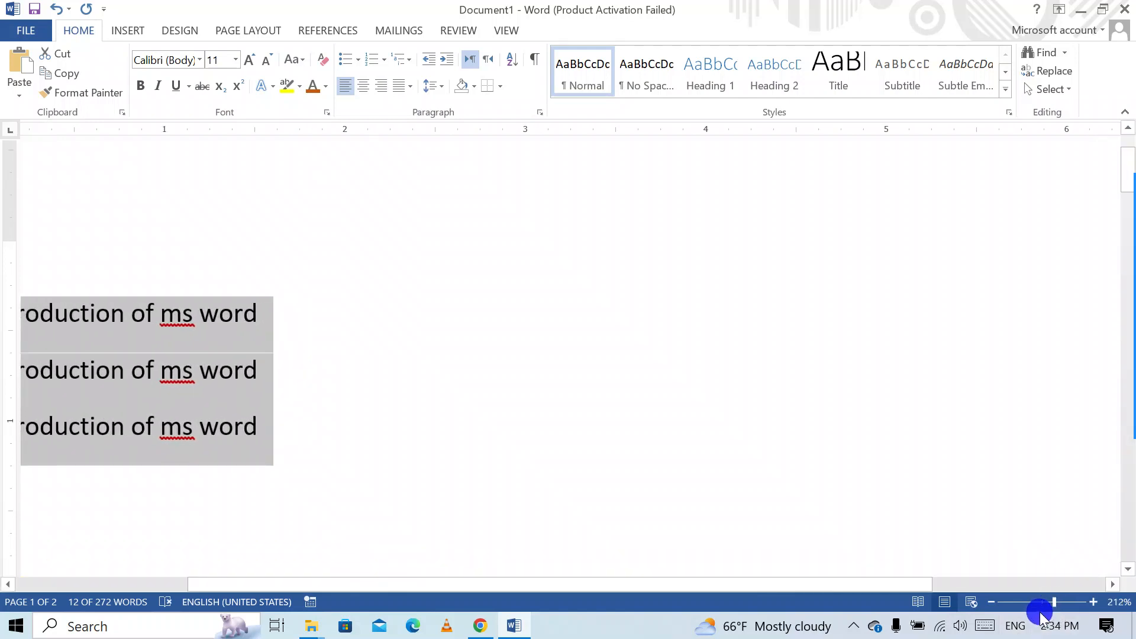
left_click_drag(1054, 601, 1048, 603)
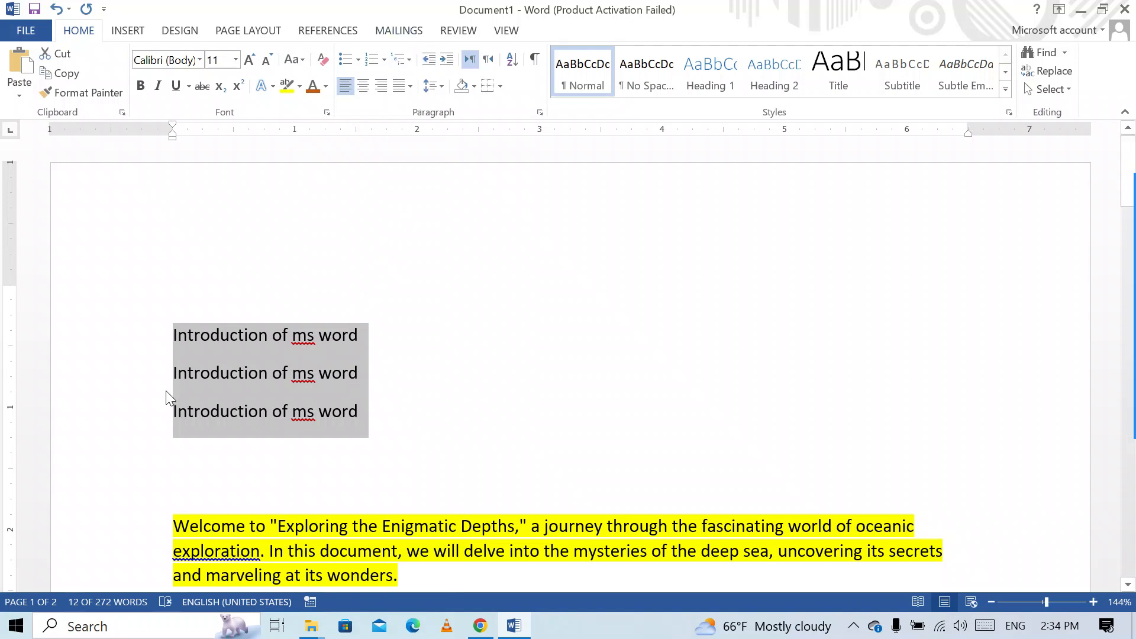
left_click(426, 61)
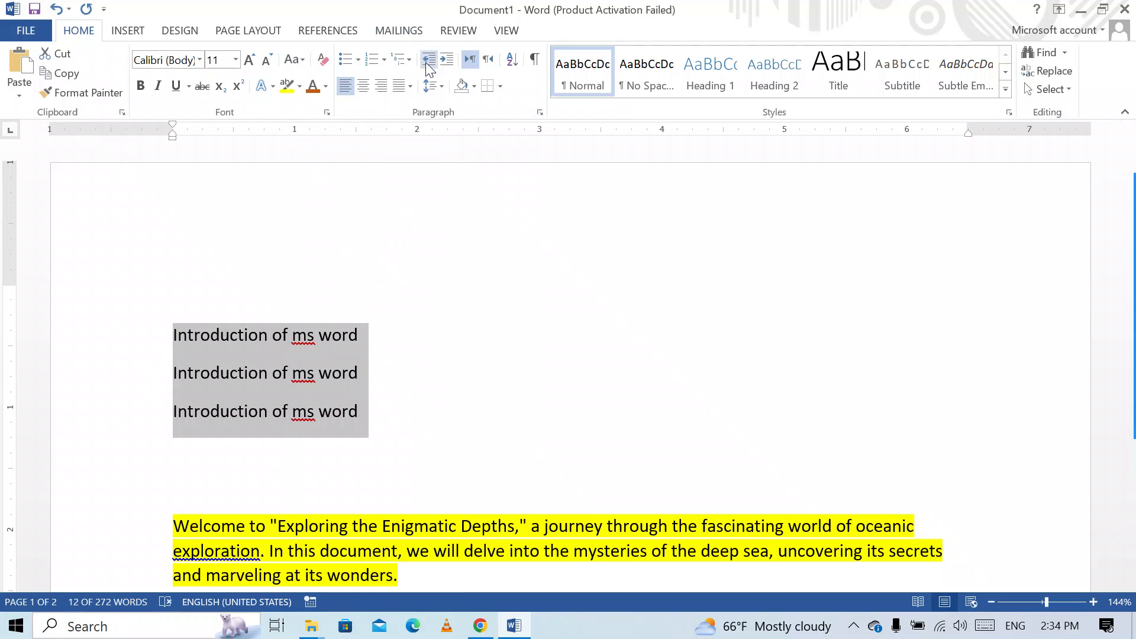
left_click(346, 389)
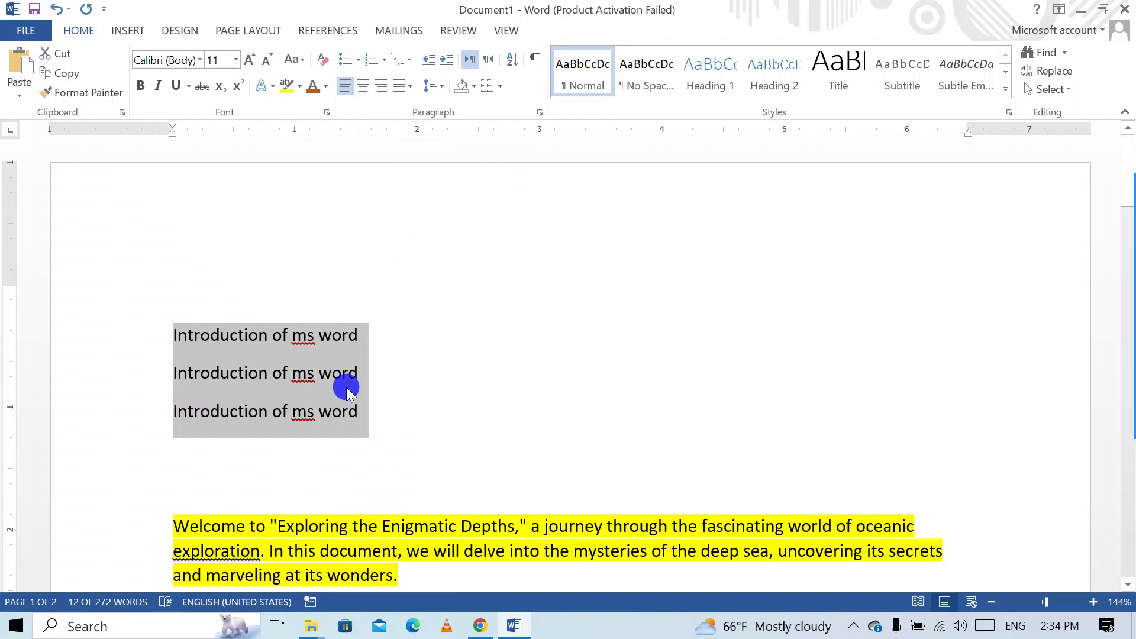
left_click(172, 334)
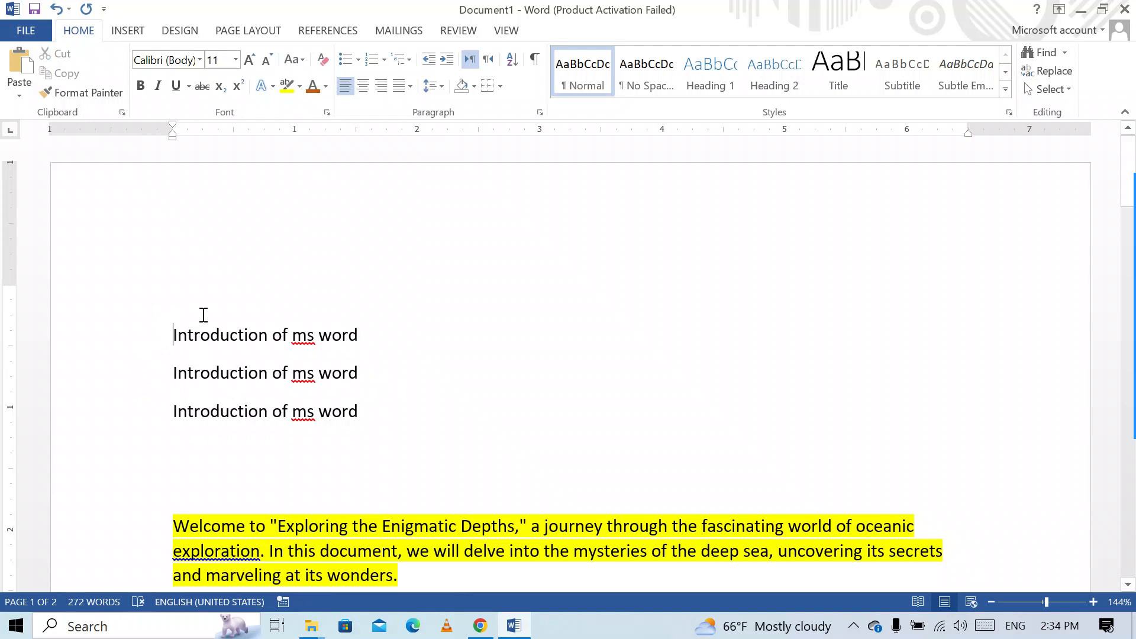
left_click(434, 60)
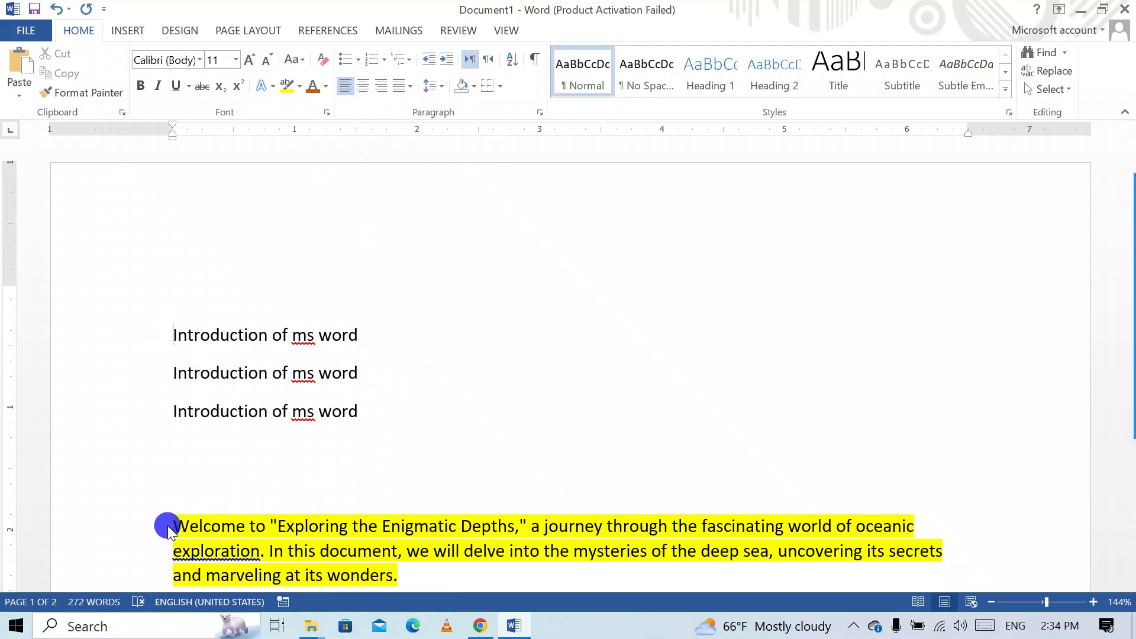
left_click(170, 529)
left_click(428, 60)
Increase the indent of the highlighted Welcome paragraph and of the three "Introduction of ms word" lines by one level
scroll(414, 361, "down", 3)
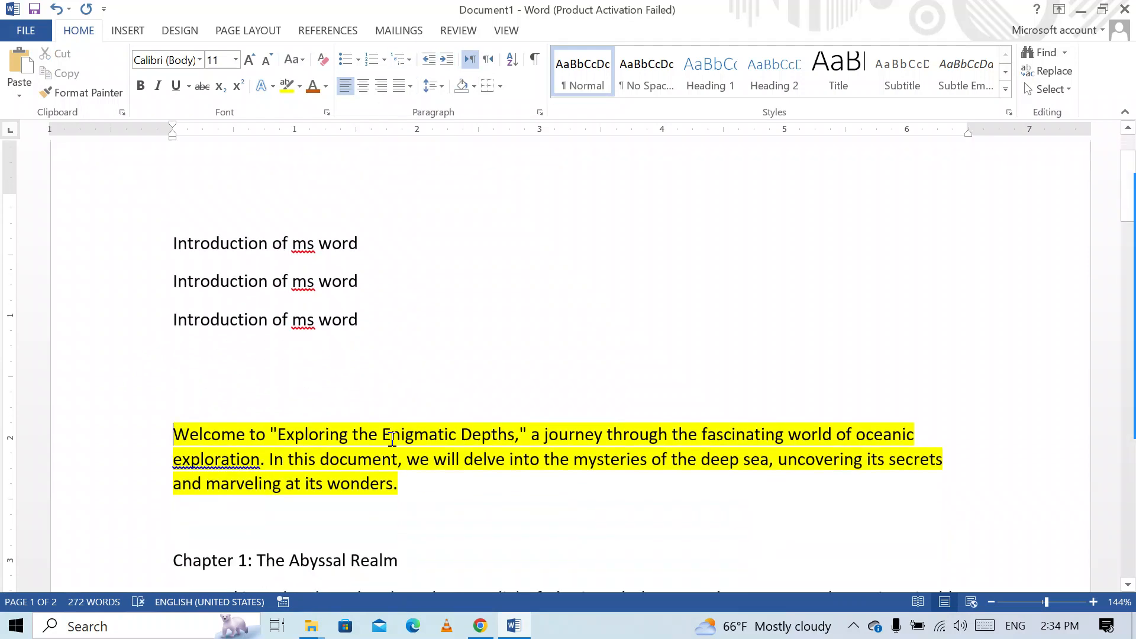
left_click_drag(414, 490, 168, 413)
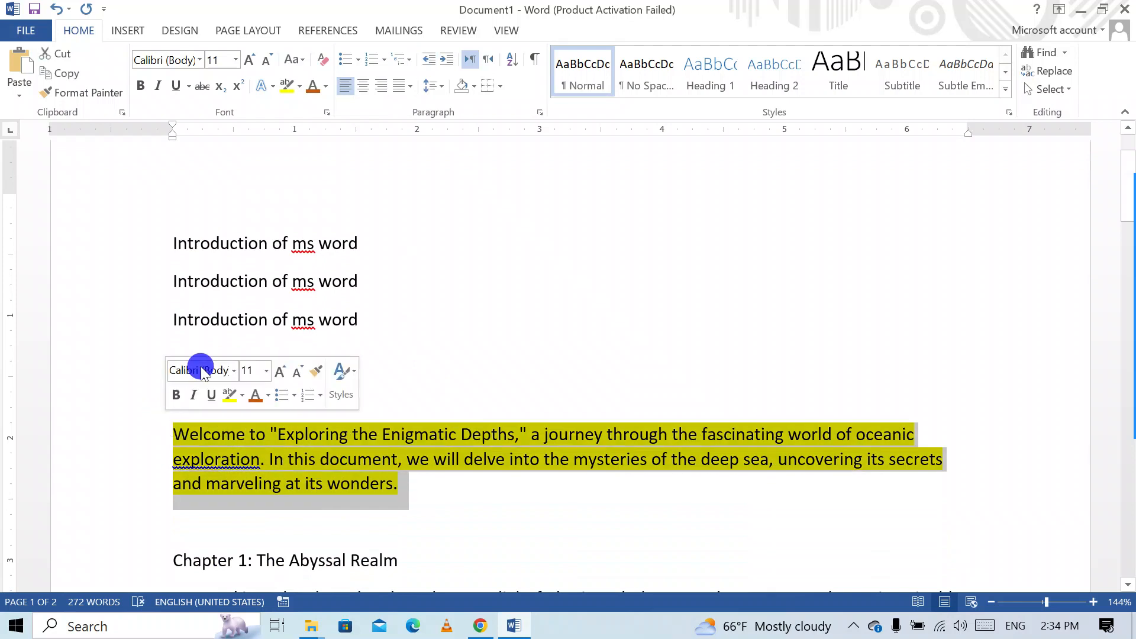
left_click(450, 61)
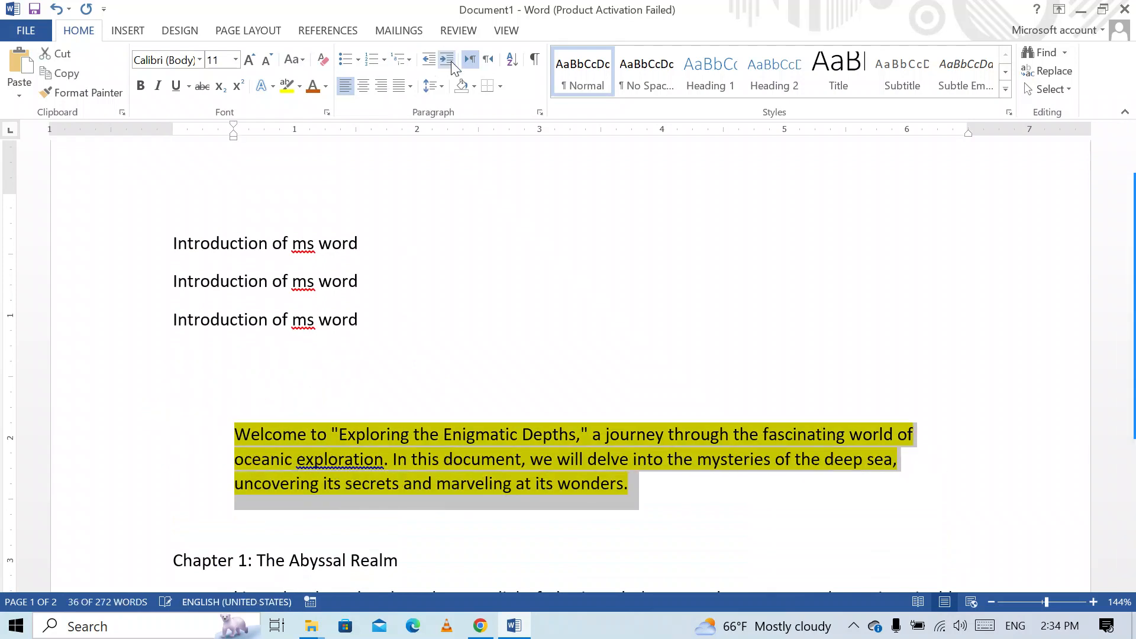
left_click_drag(356, 314, 178, 241)
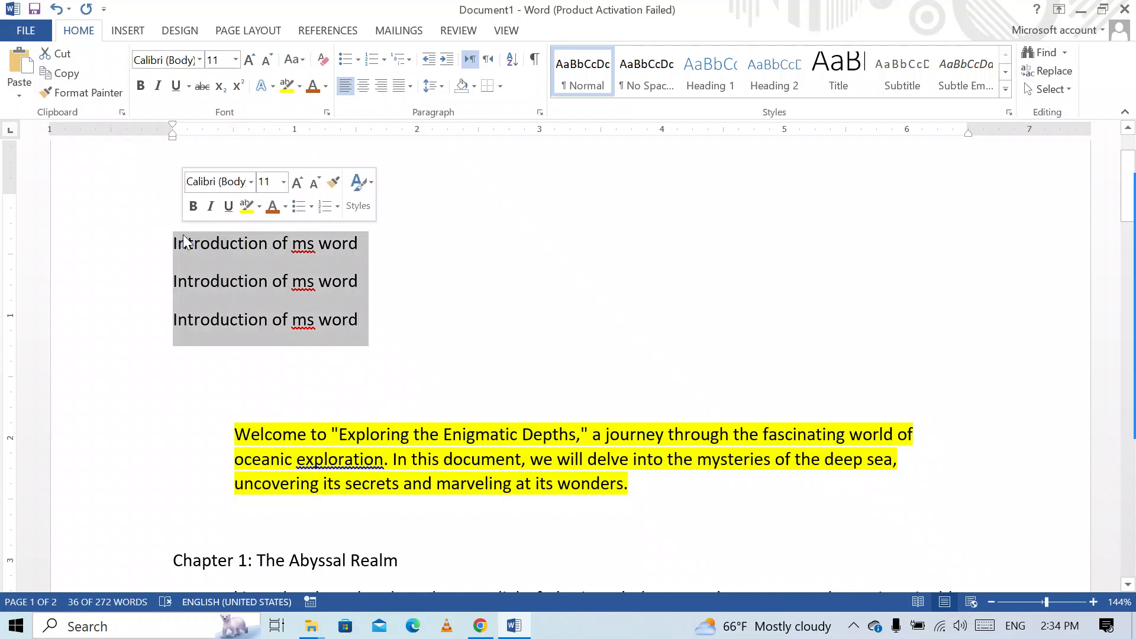
left_click(446, 59)
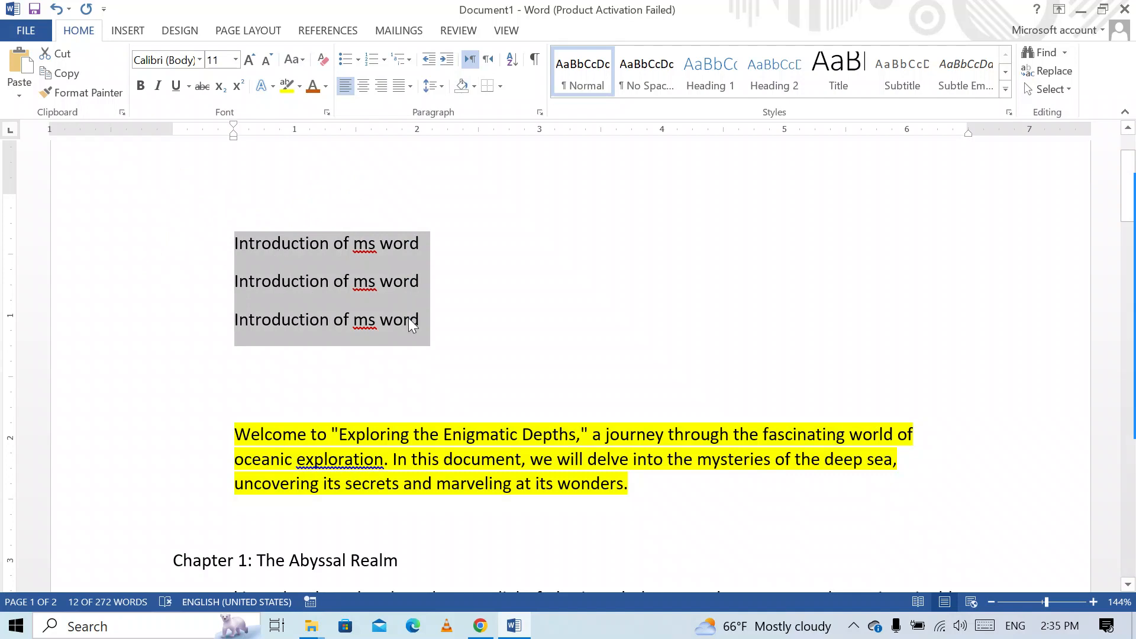
left_click(447, 325)
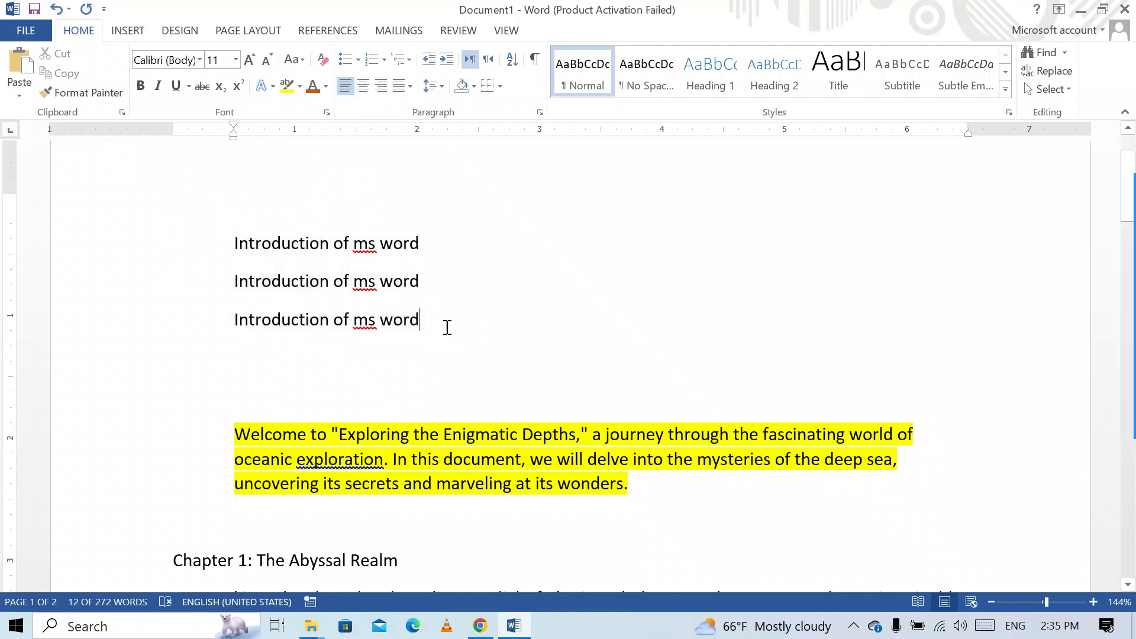
Decrease the indent of the three "Introduction of ms word" lines and the highlighted Welcome paragraph by one level
left_click_drag(447, 324, 239, 262)
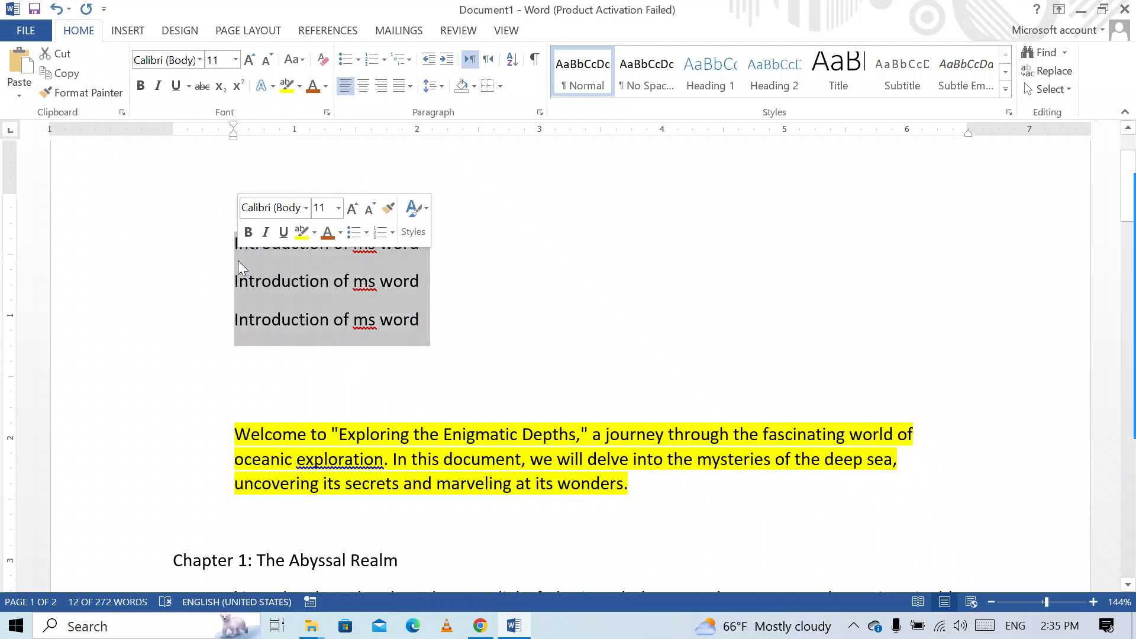
left_click(425, 62)
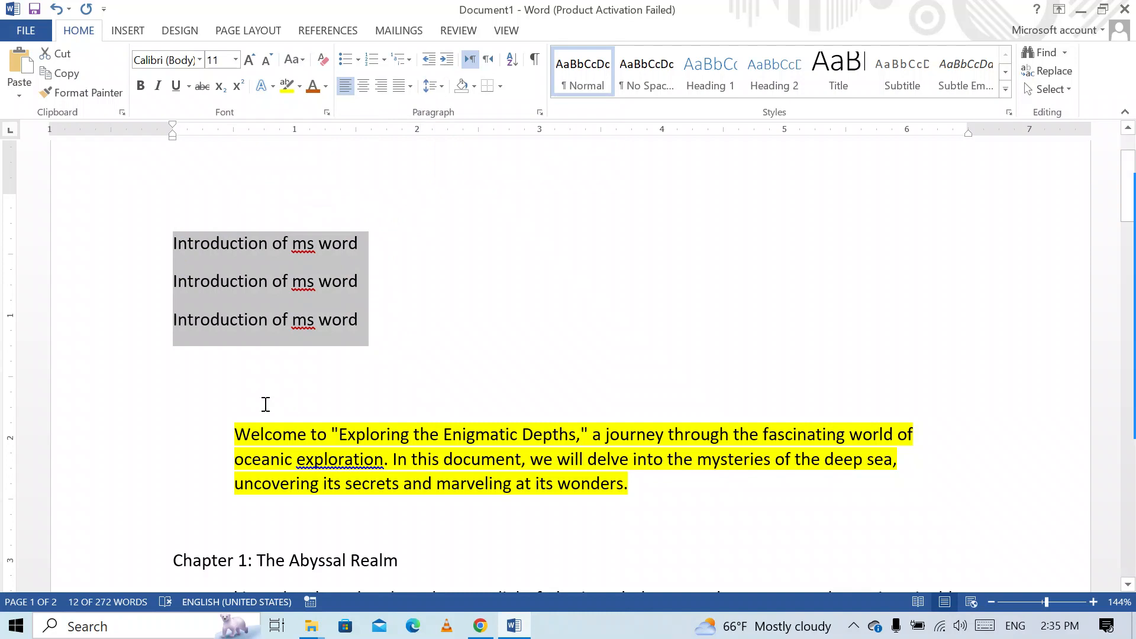
left_click(230, 426)
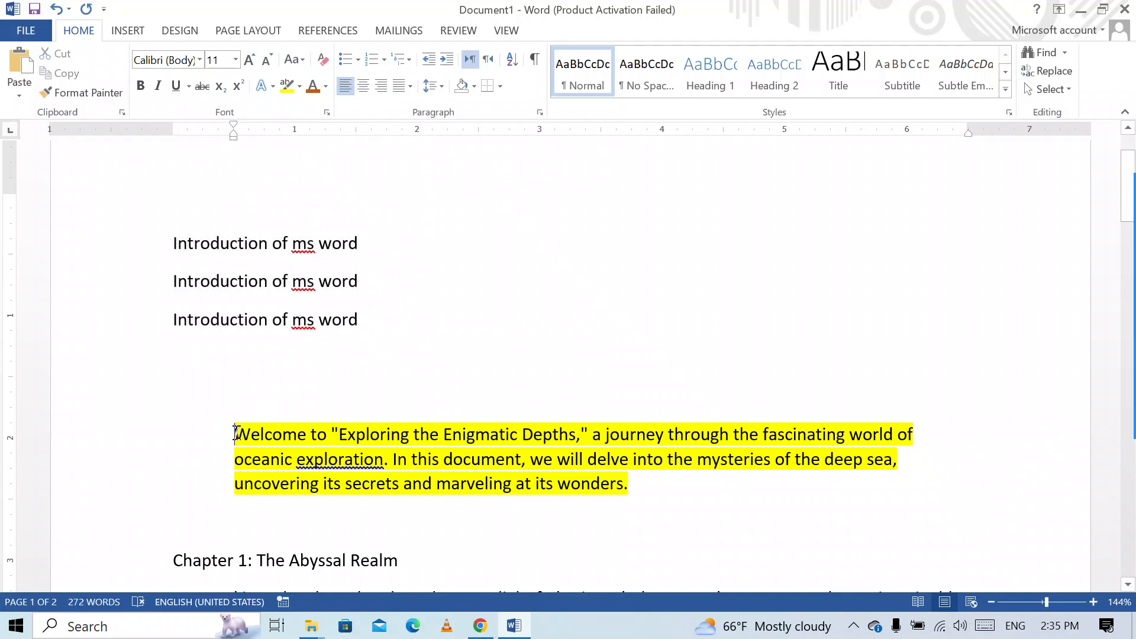
key("ctrl+shift+m")
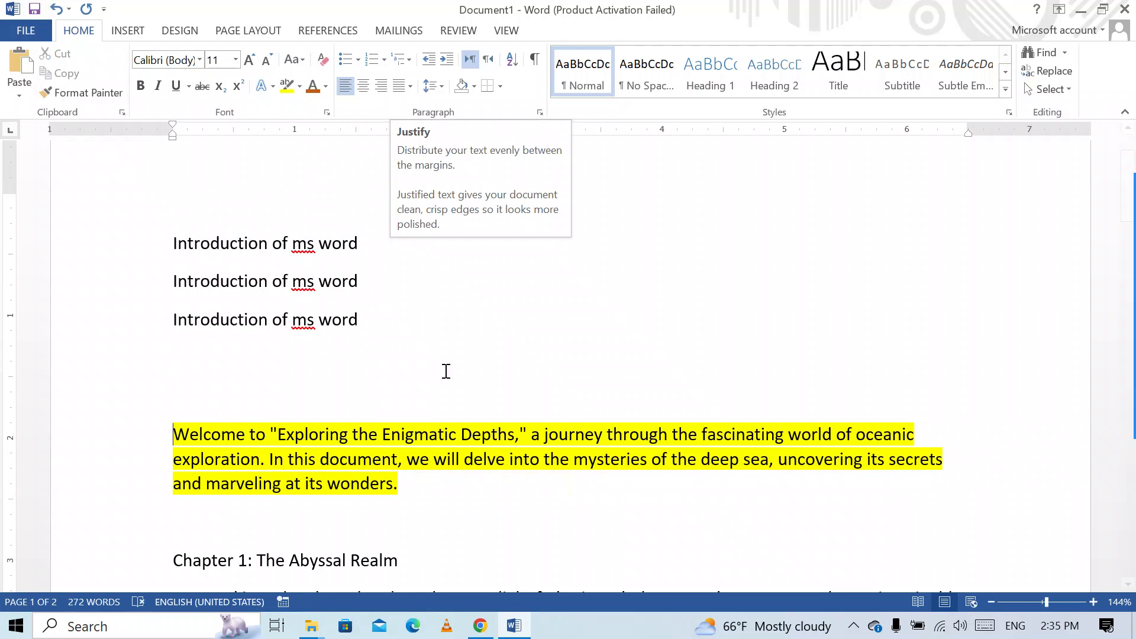
Remove the yellow highlight from the "Welcome to Exploring the Enigmatic Depths" paragraph
scroll(457, 383, "down", 4)
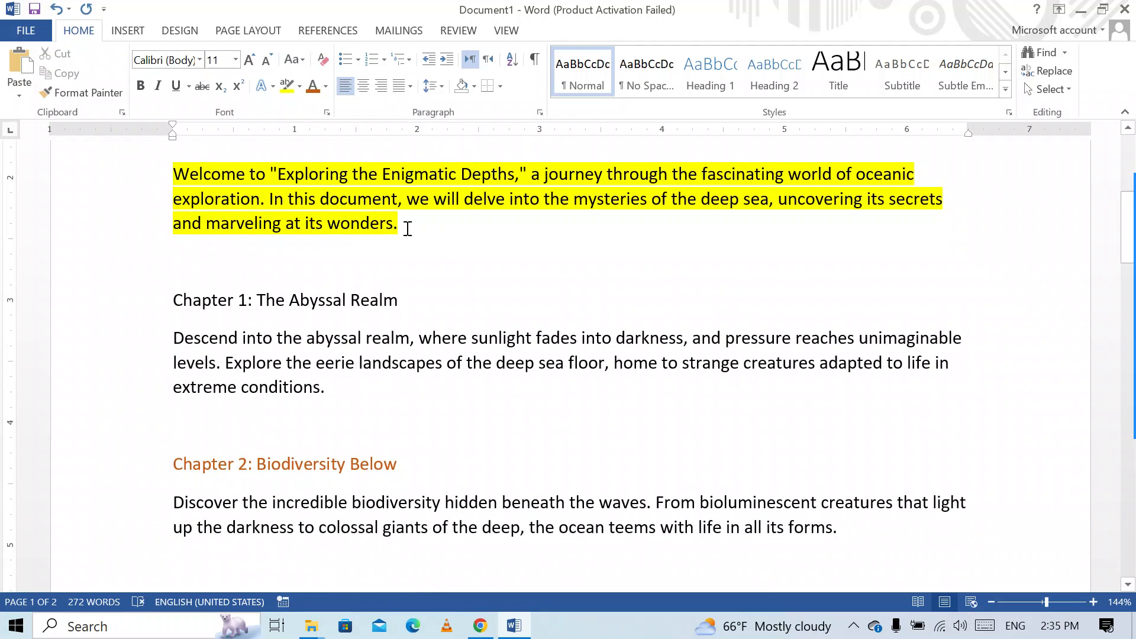
left_click_drag(366, 220, 184, 188)
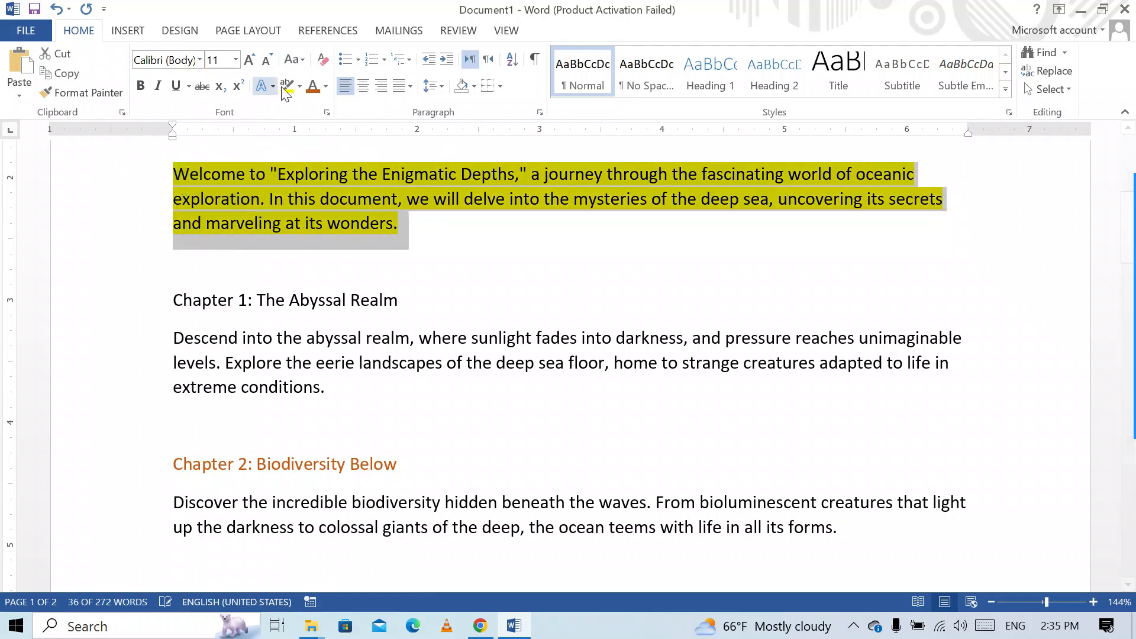
left_click(300, 85)
left_click(300, 190)
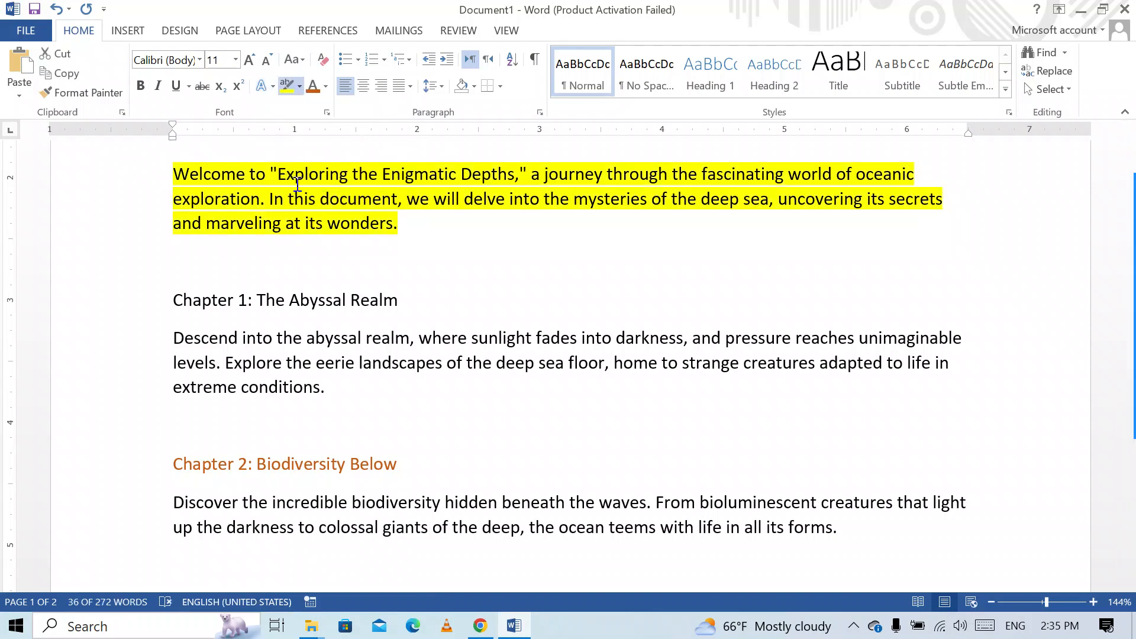
left_click(533, 261)
Try right and centre alignment on the Welcome paragraph, returning it to left alignment after each
scroll(446, 348, "up", 3)
left_click_drag(403, 431, 170, 401)
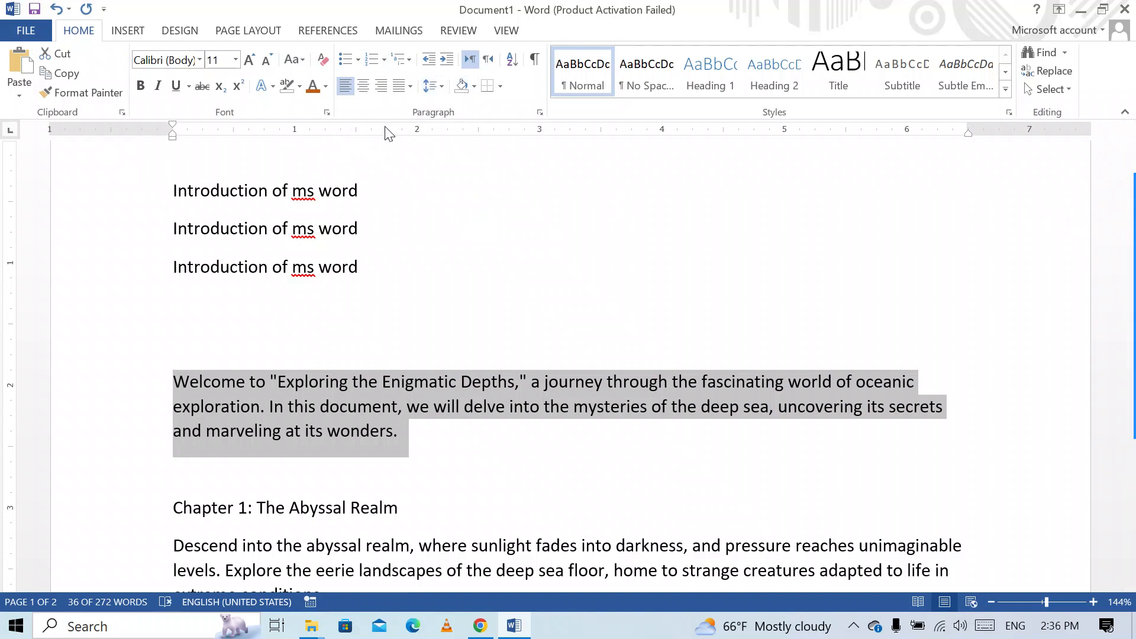
key("ctrl+r")
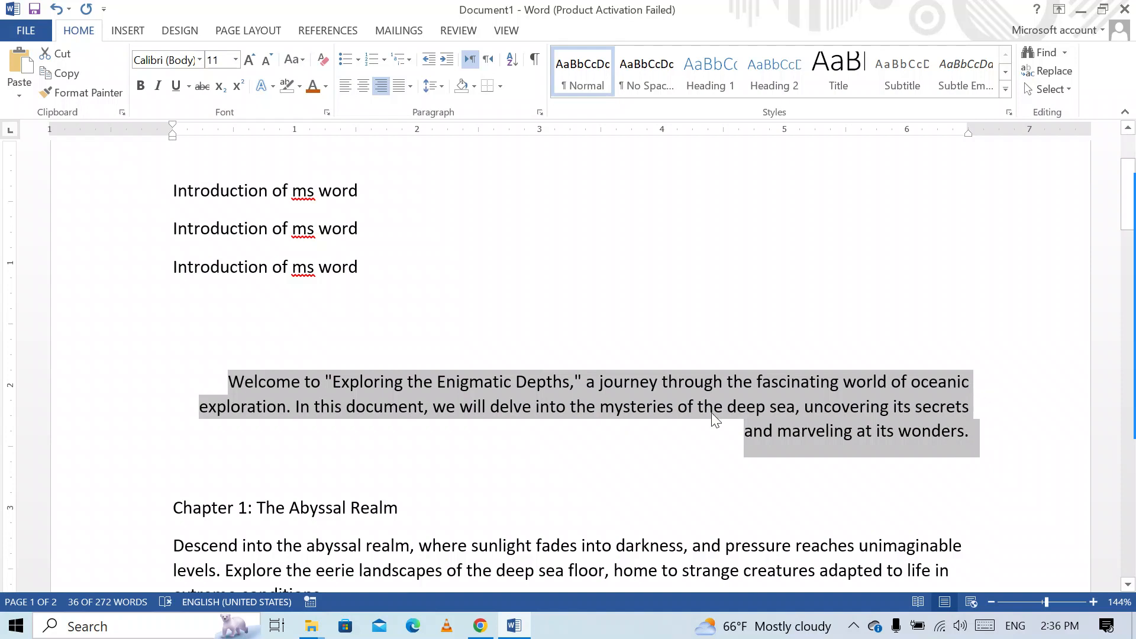
left_click(346, 88)
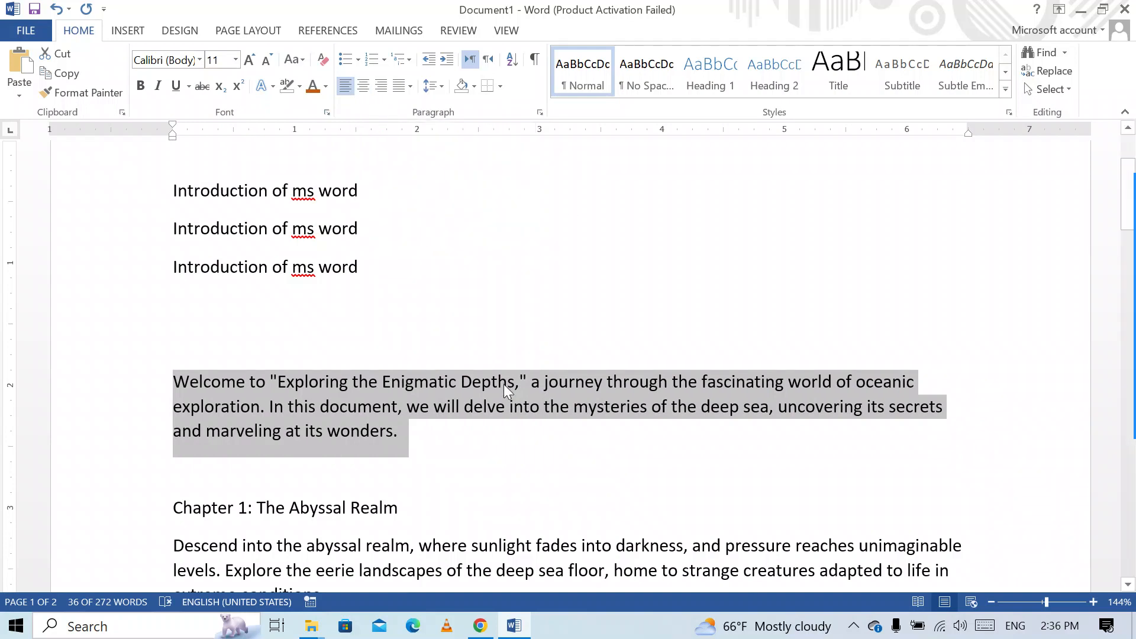
left_click(363, 87)
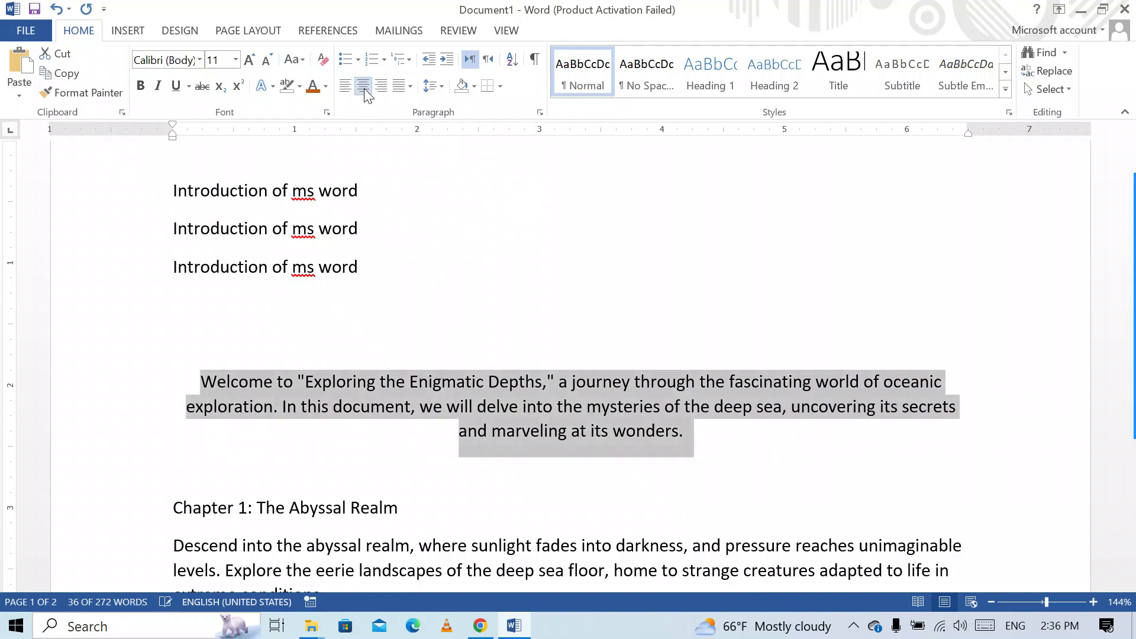
left_click(364, 92)
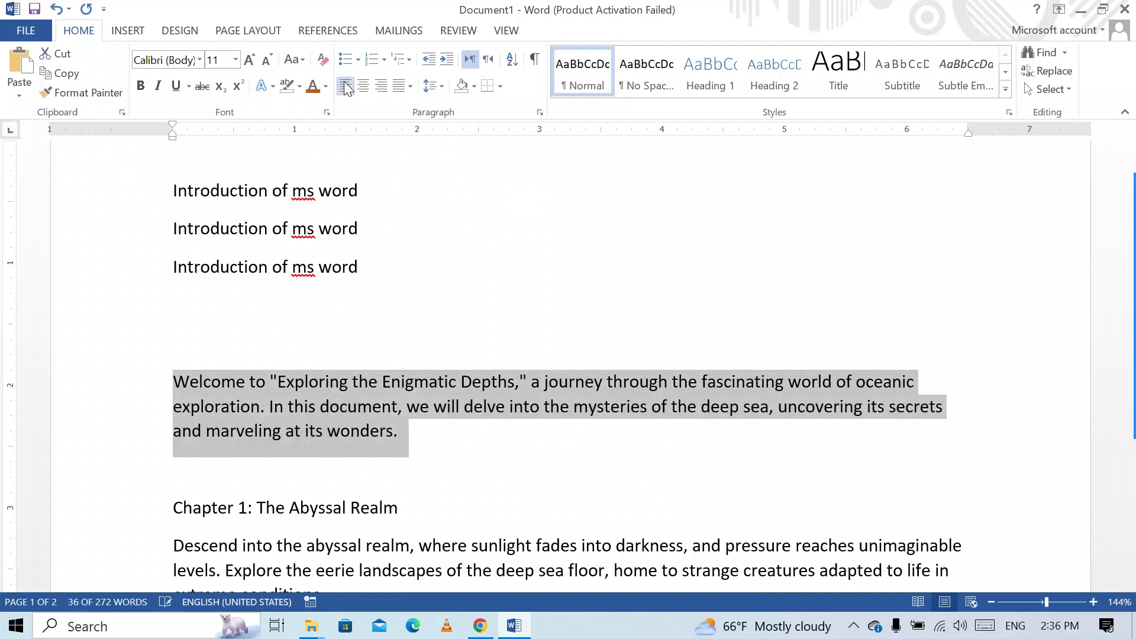
Try centre alignment on the Welcome paragraph once more and return it to left alignment
left_click(360, 89)
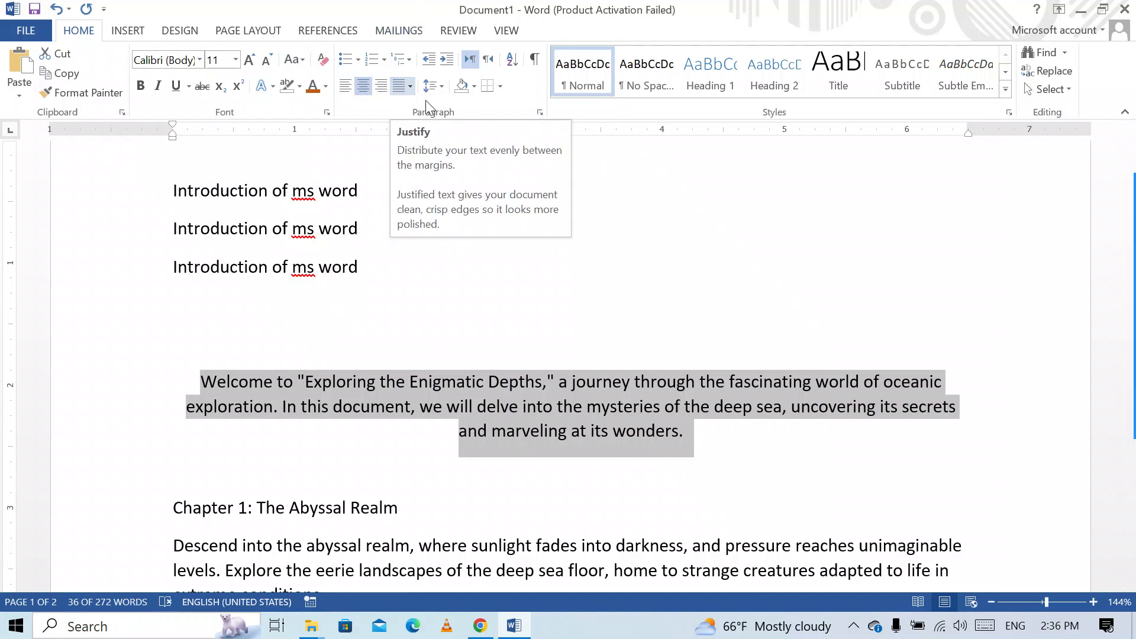
key("ctrl+l")
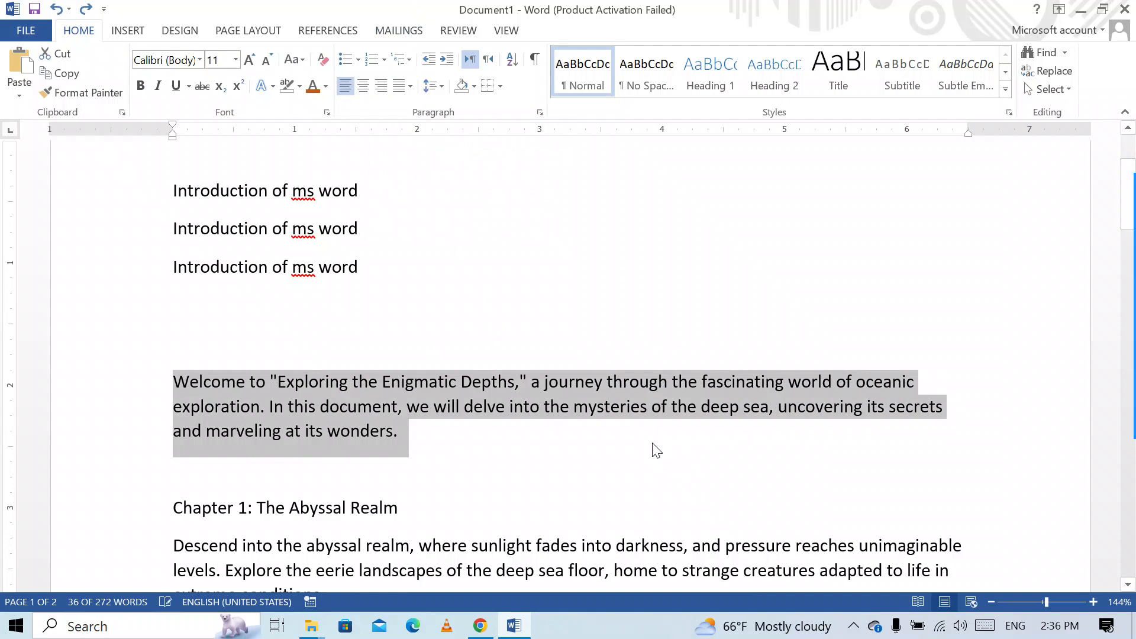
Examine where the lines end along the right margin in the Welcome paragraph and the Chapter 1 text
left_click(915, 382)
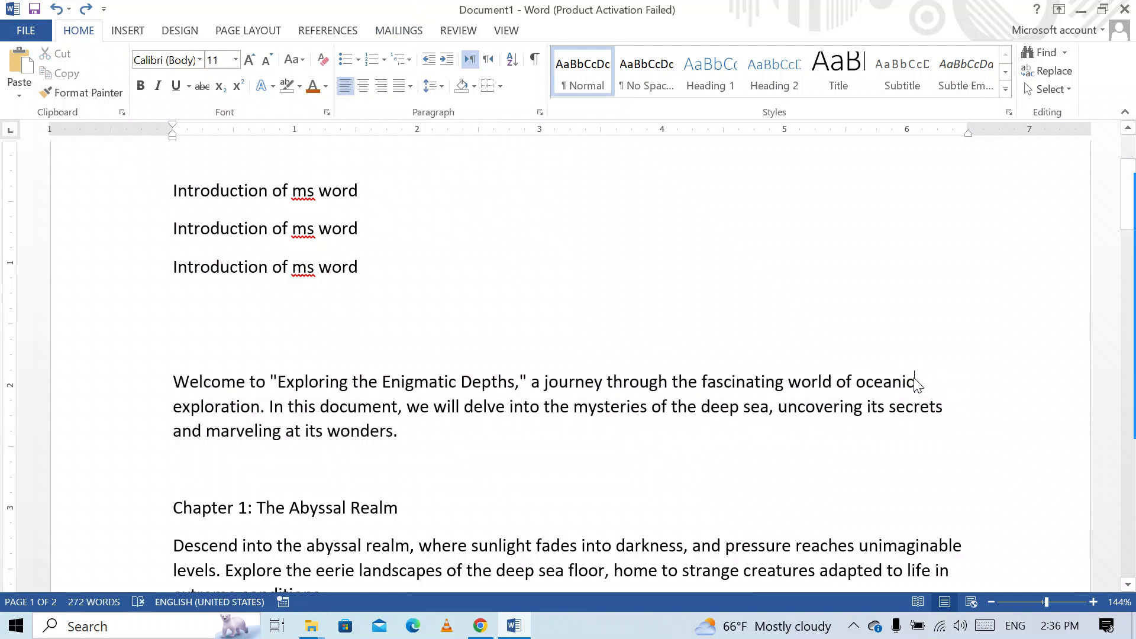
left_click(917, 383)
left_click(917, 382)
left_click_drag(893, 411, 949, 409)
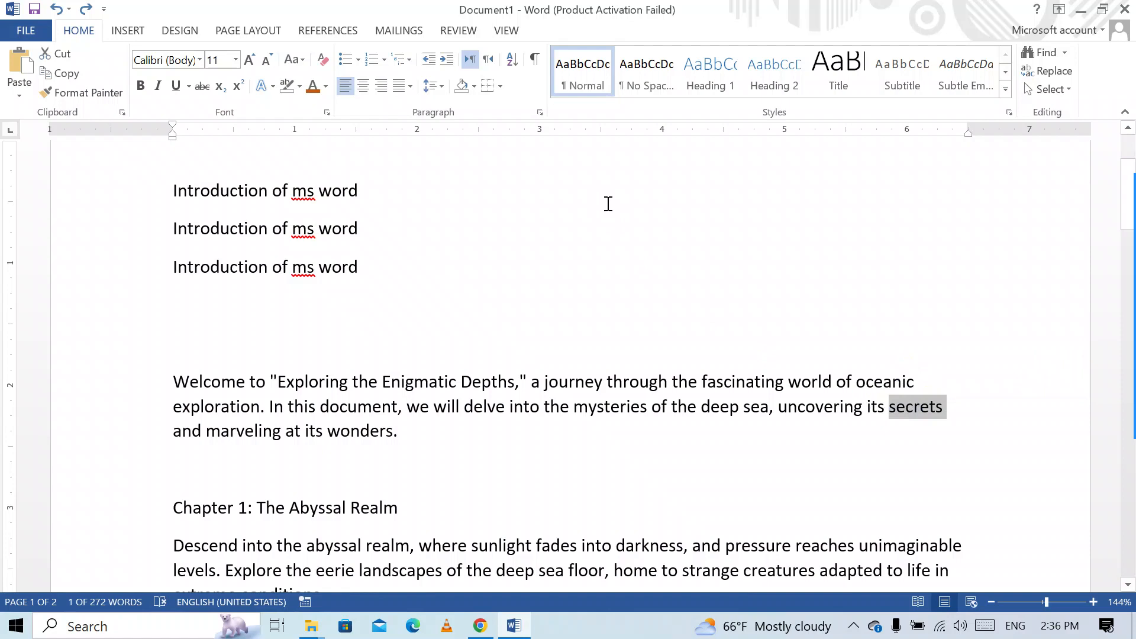
scroll(574, 523, "up", 1, "ctrl")
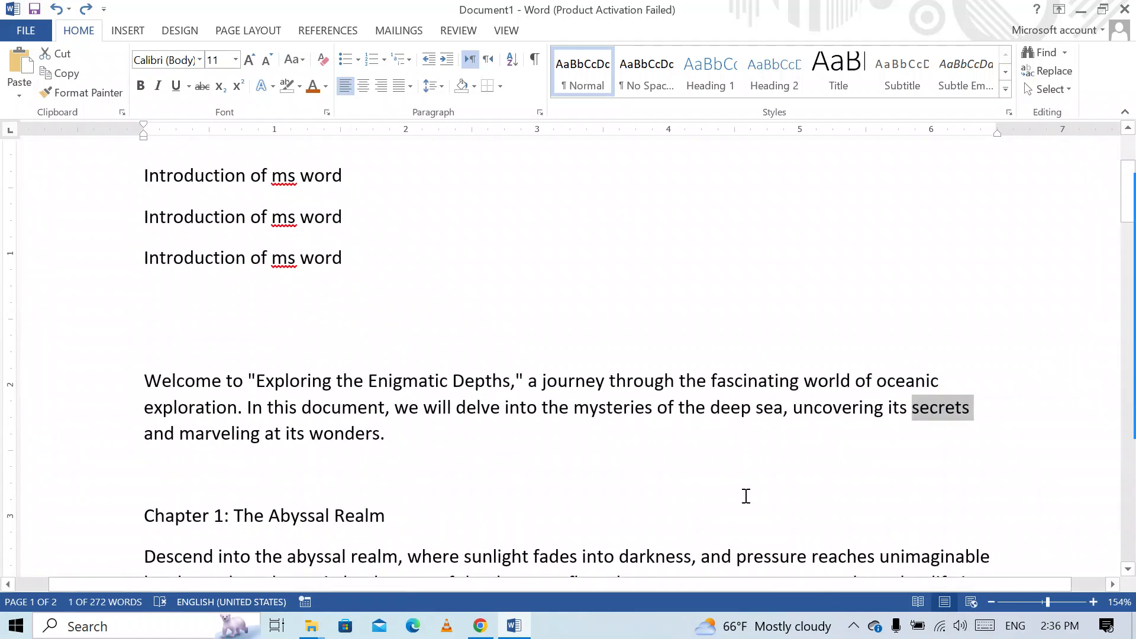
scroll(747, 495, "down", 5)
left_click(977, 263)
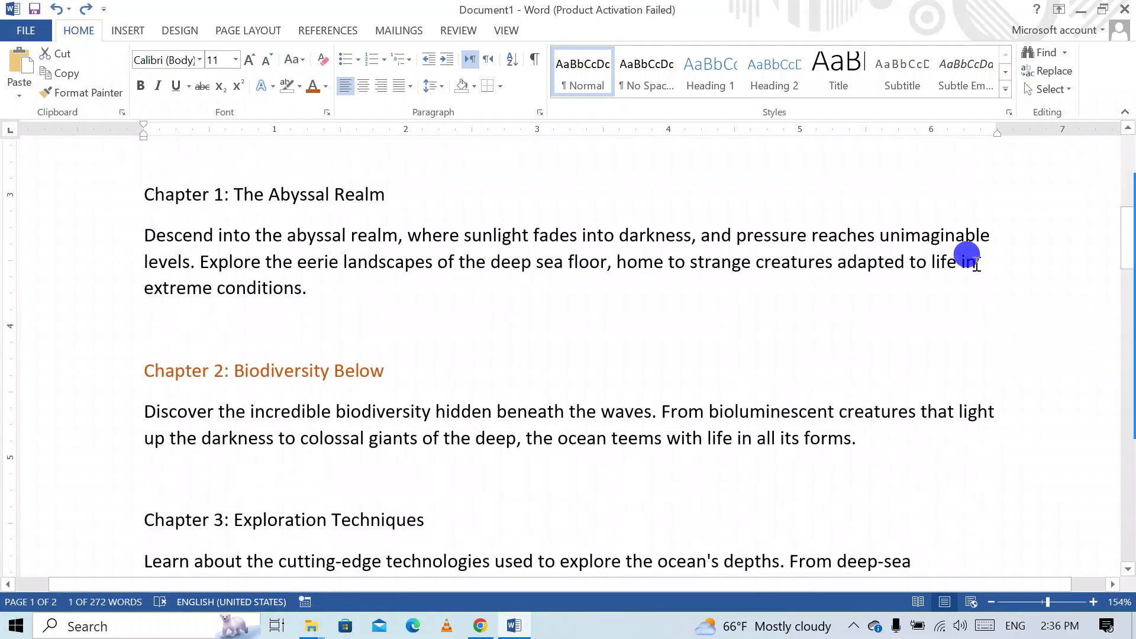
left_click_drag(977, 263, 1002, 261)
scroll(914, 214, "up", 1)
scroll(914, 214, "up", 5)
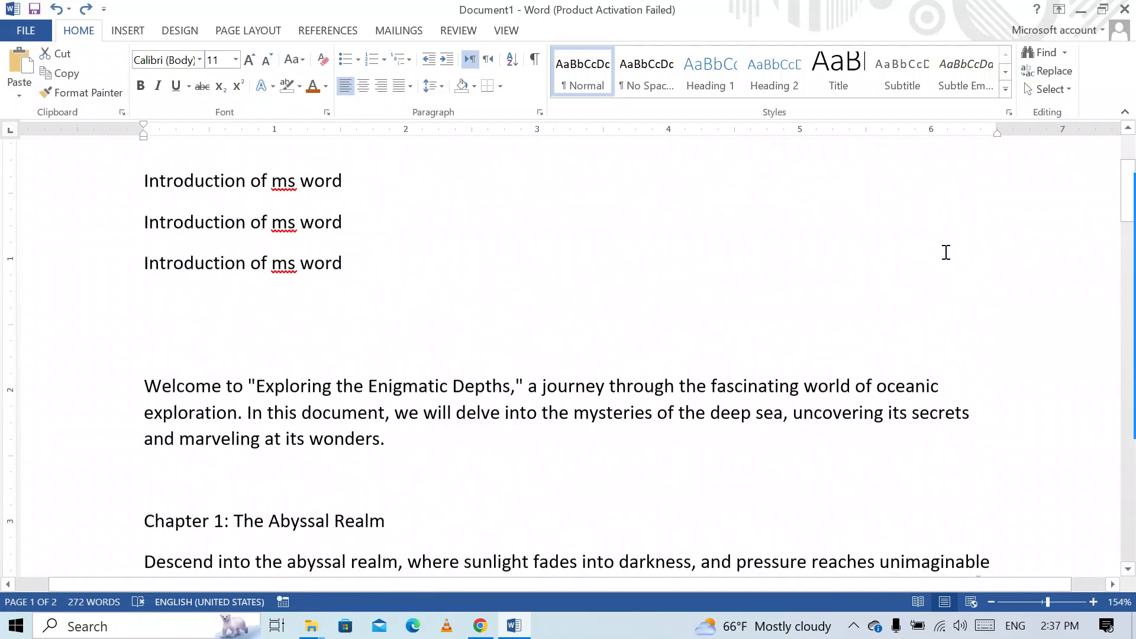
Select the whole Welcome paragraph and apply the standard Justify alignment to it
left_click(372, 438)
left_click_drag(393, 447, 180, 388)
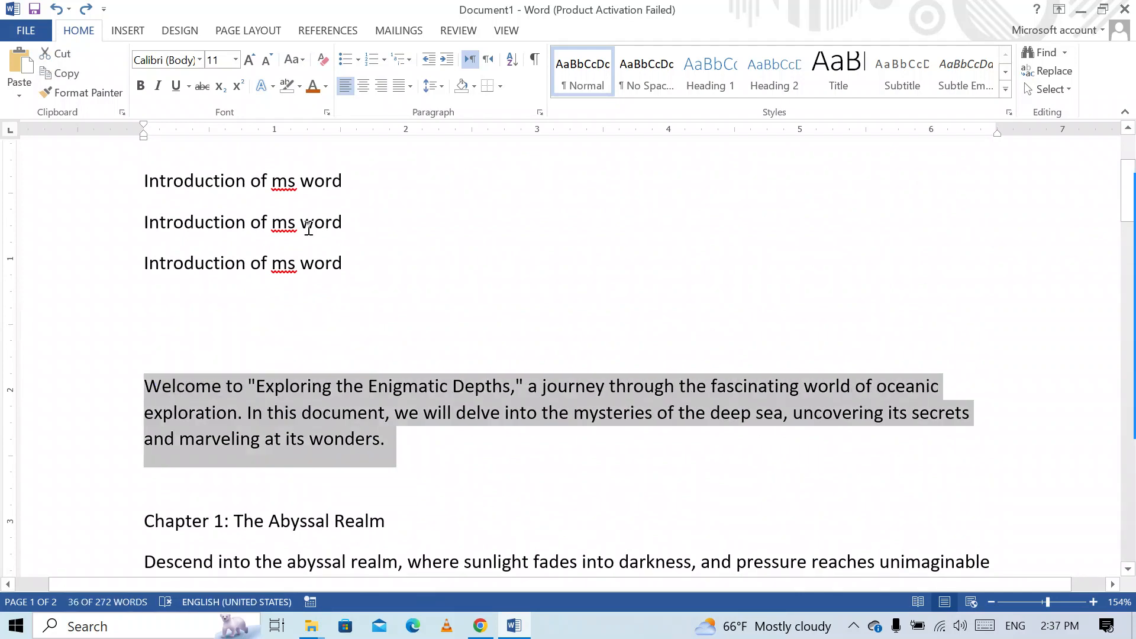
left_click(404, 91)
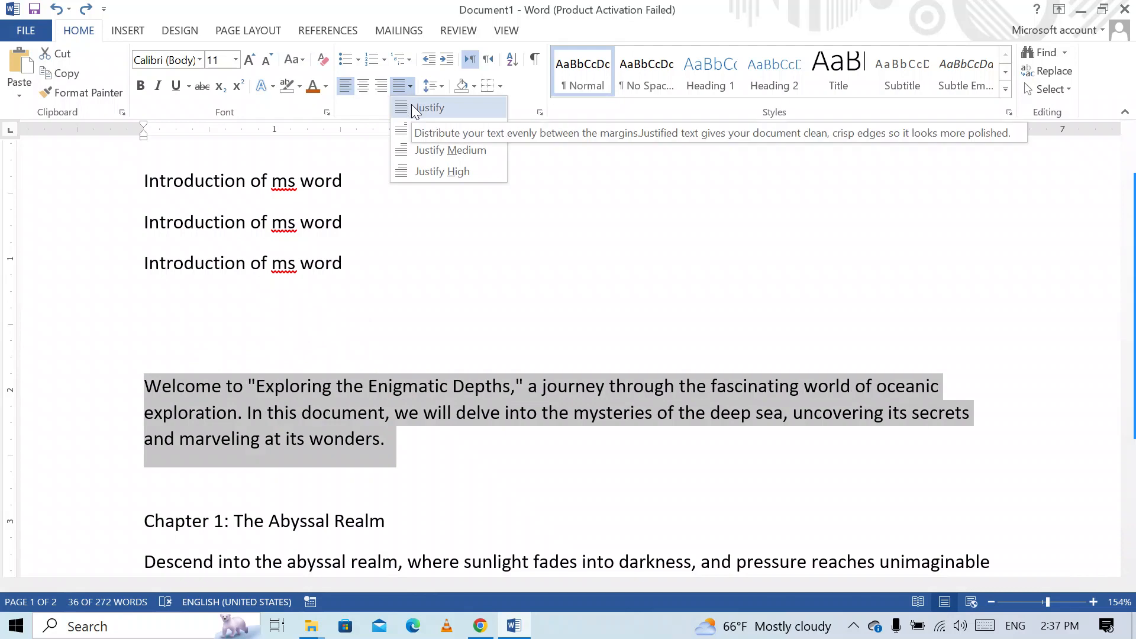
left_click(411, 106)
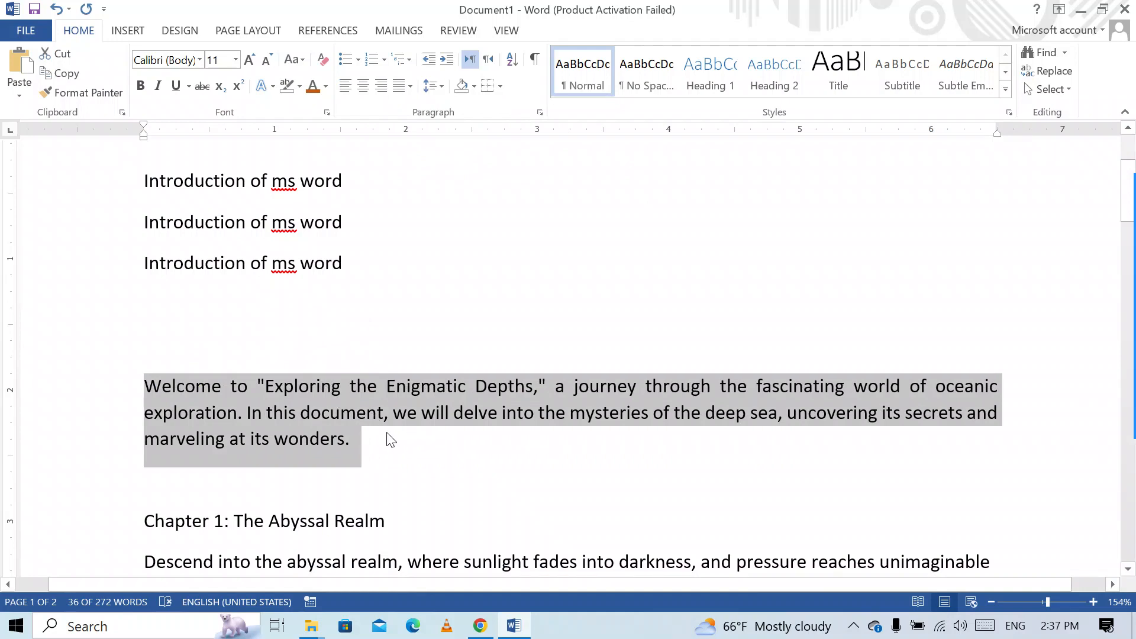
Try the Justify Low alignment on the selected Welcome paragraph
left_click(428, 87)
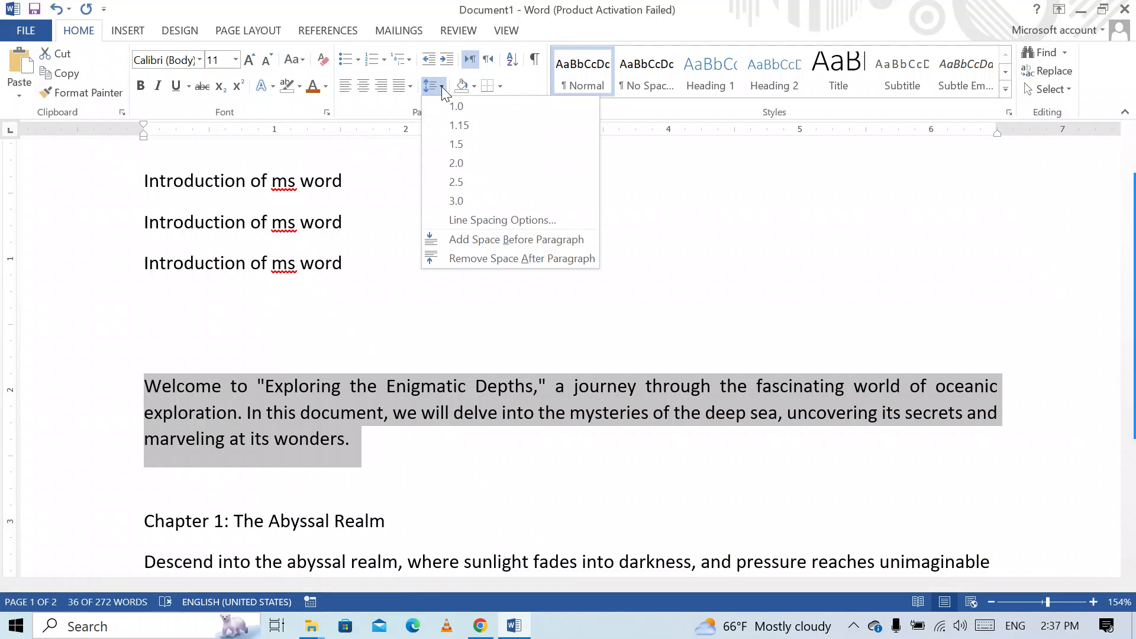
left_click(413, 83)
left_click(413, 83)
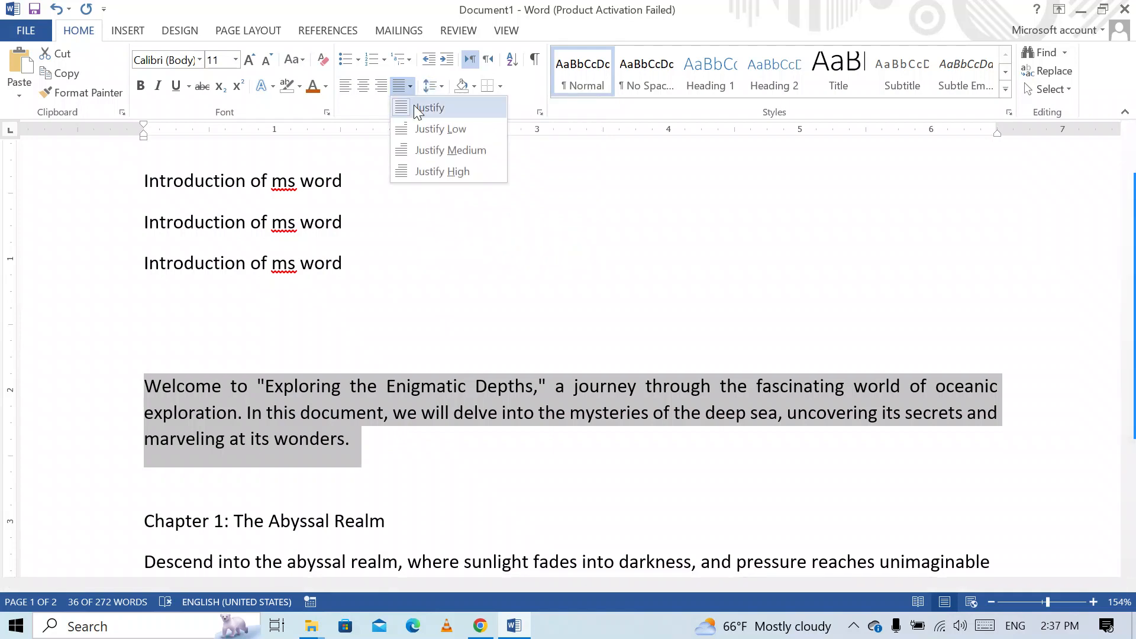
left_click(418, 128)
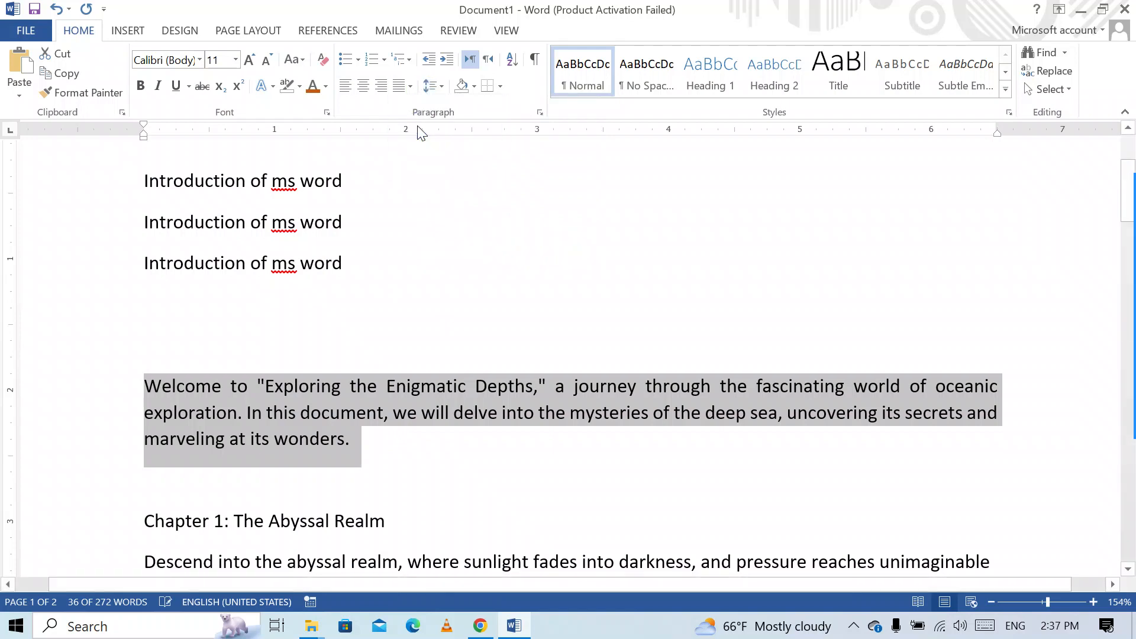
Compare Justify Medium and Justify High on the Welcome paragraph, leaving it set to Justify Medium
left_click(440, 89)
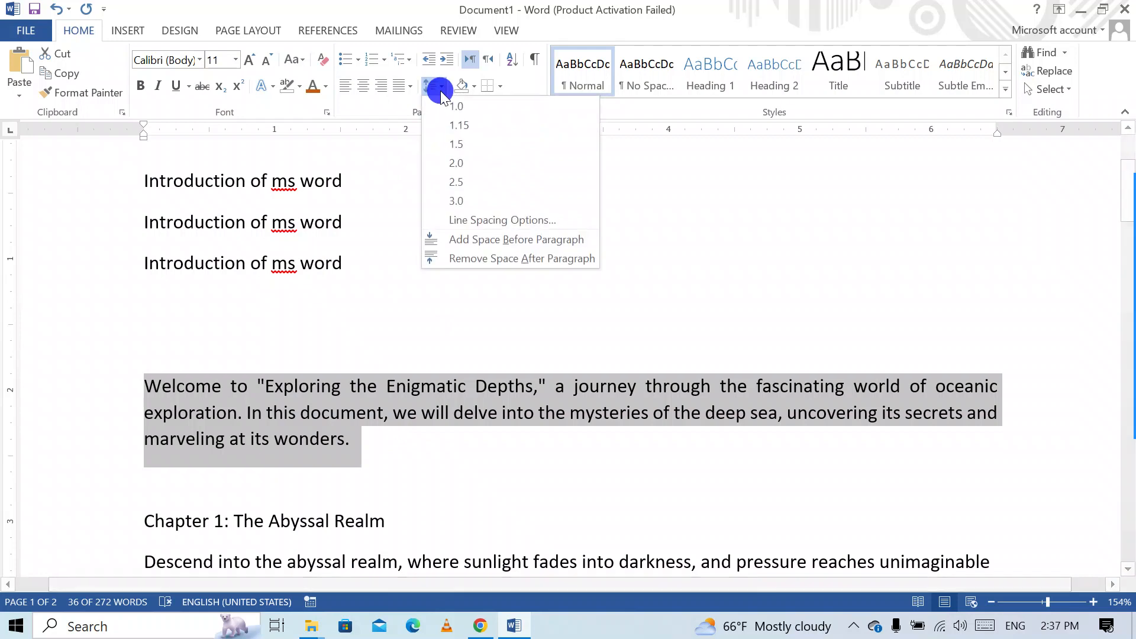
left_click(410, 86)
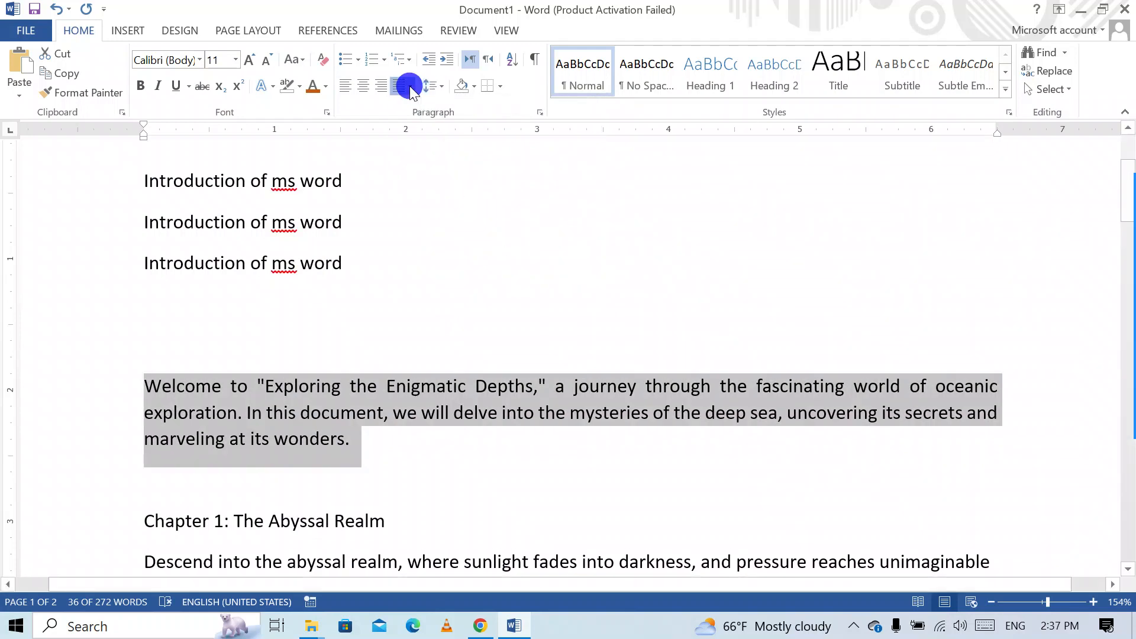
left_click(410, 86)
left_click(418, 148)
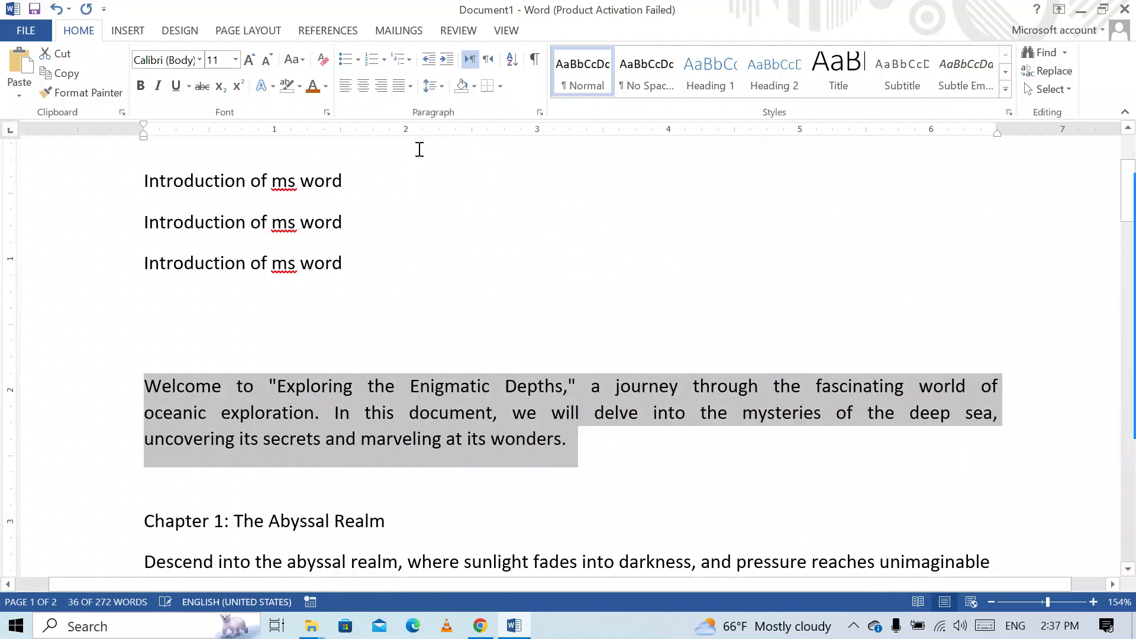
left_click(410, 86)
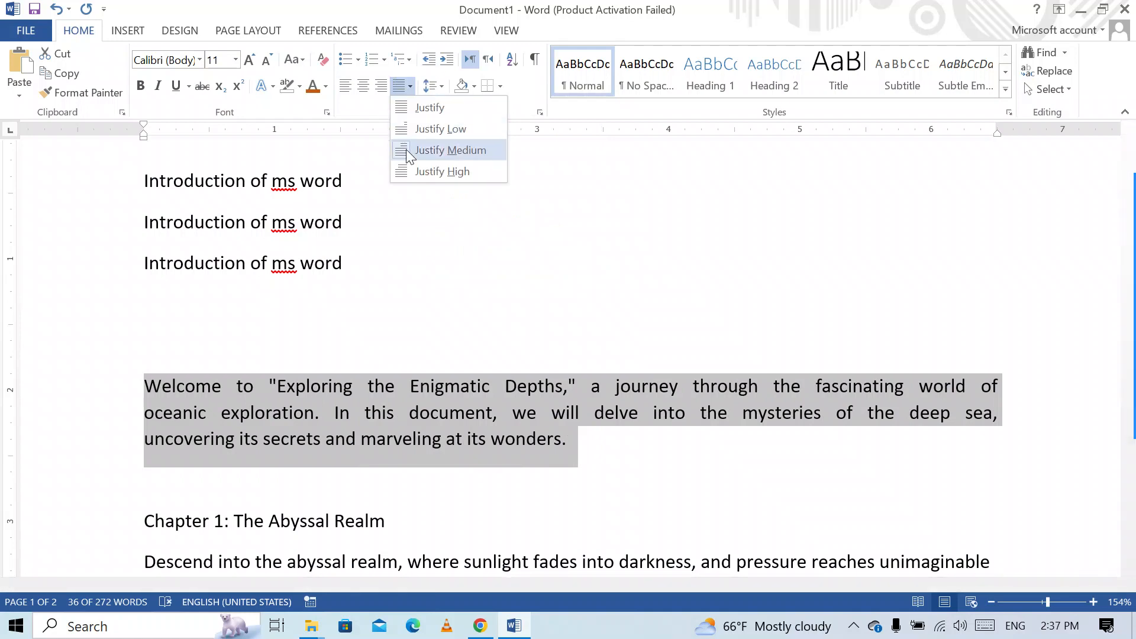
left_click(413, 169)
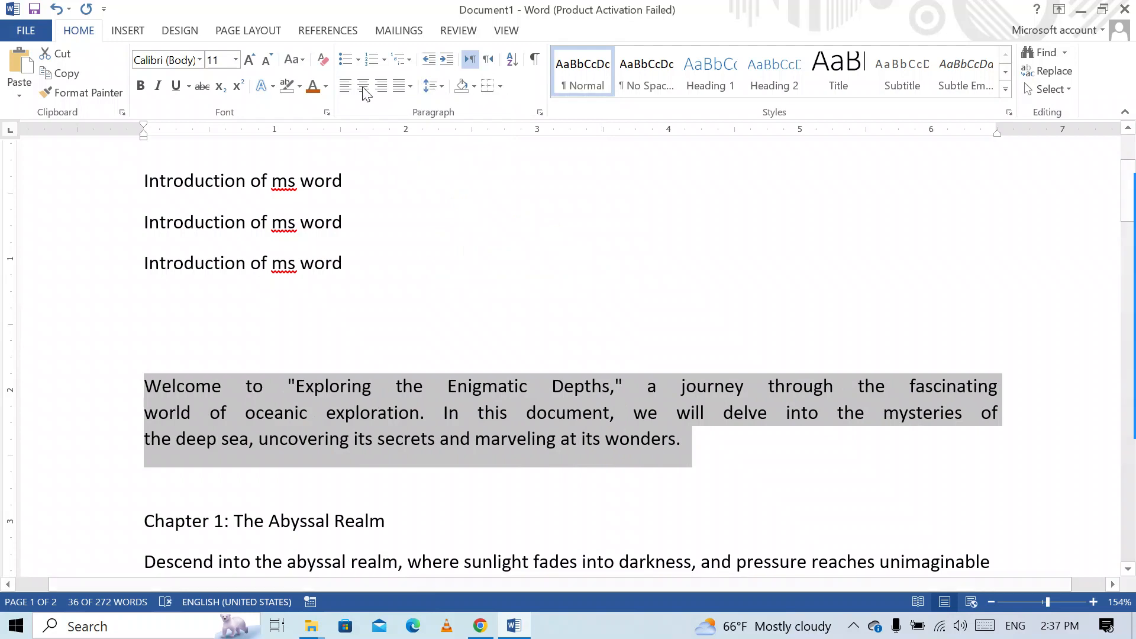
left_click(407, 87)
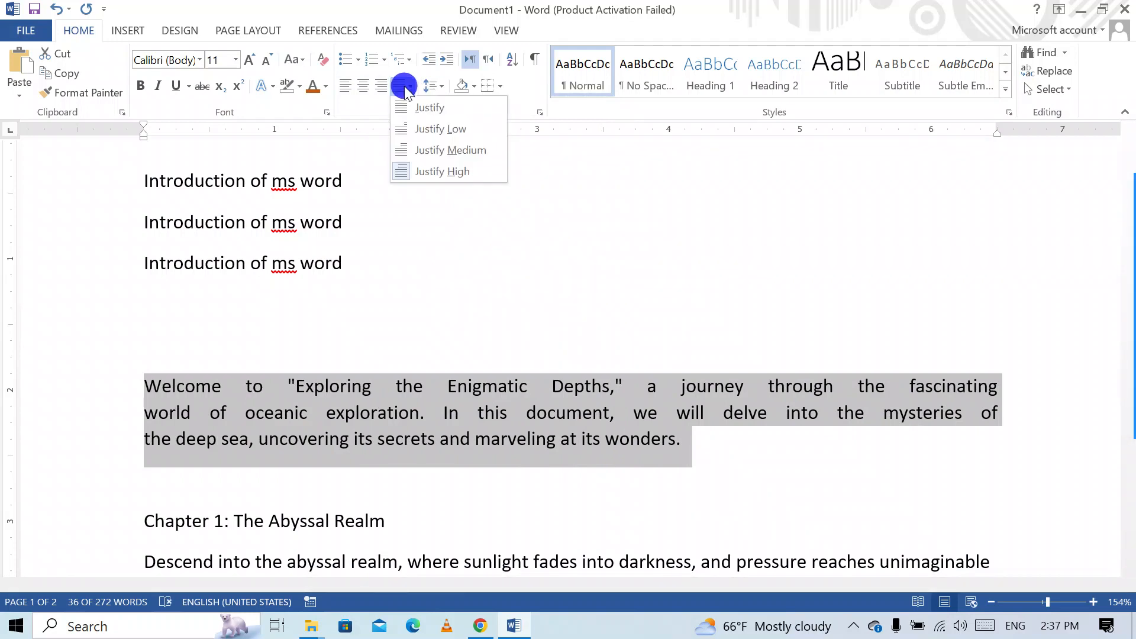
left_click(414, 148)
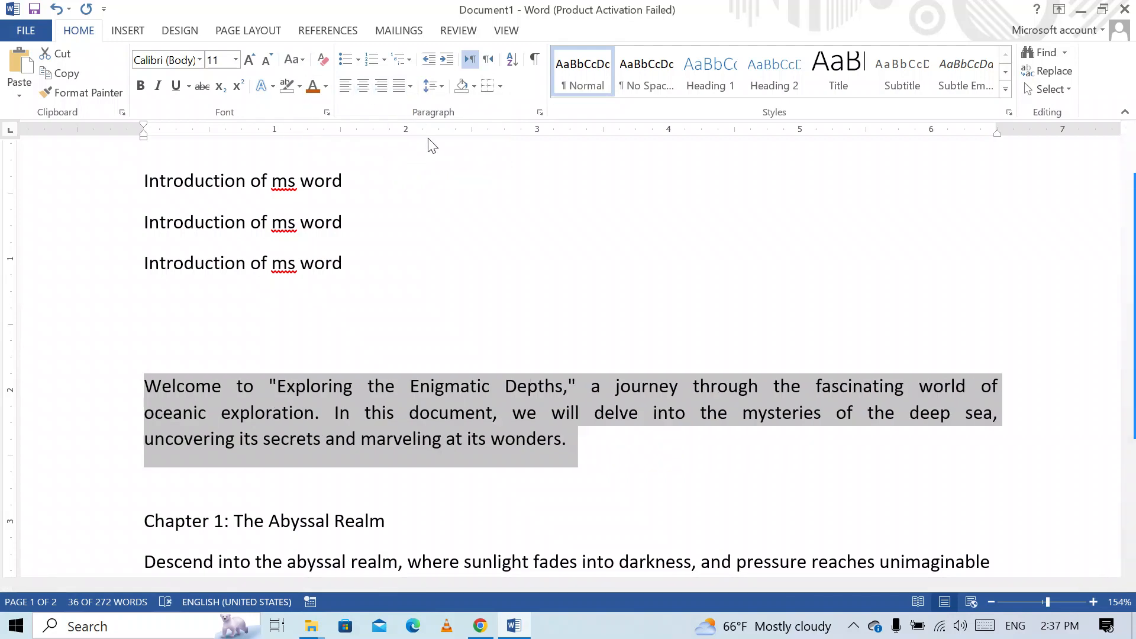
Reselect all lines of the Welcome paragraph and set its line spacing to 2.0
left_click(503, 449)
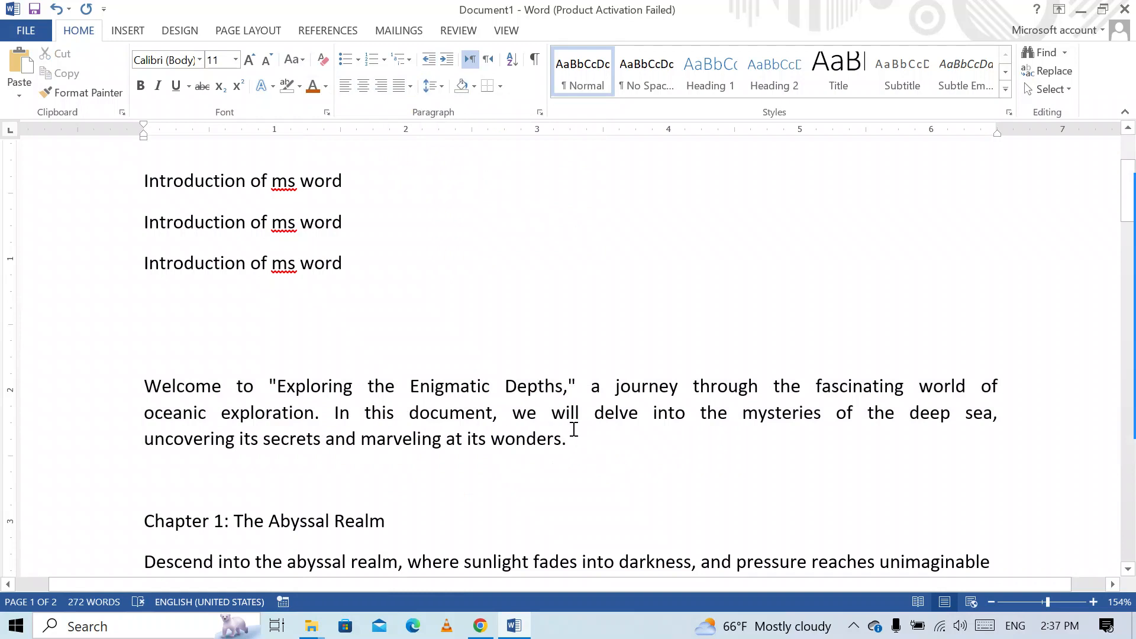
left_click(138, 383)
left_click_drag(538, 338, 1056, 396)
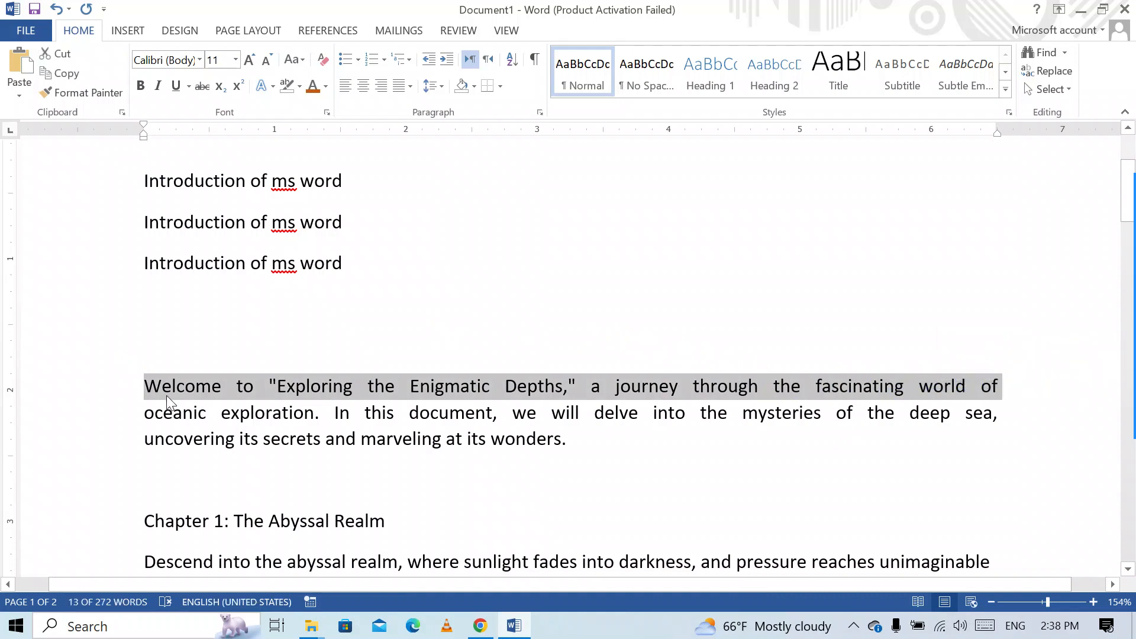
left_click_drag(148, 413, 778, 408)
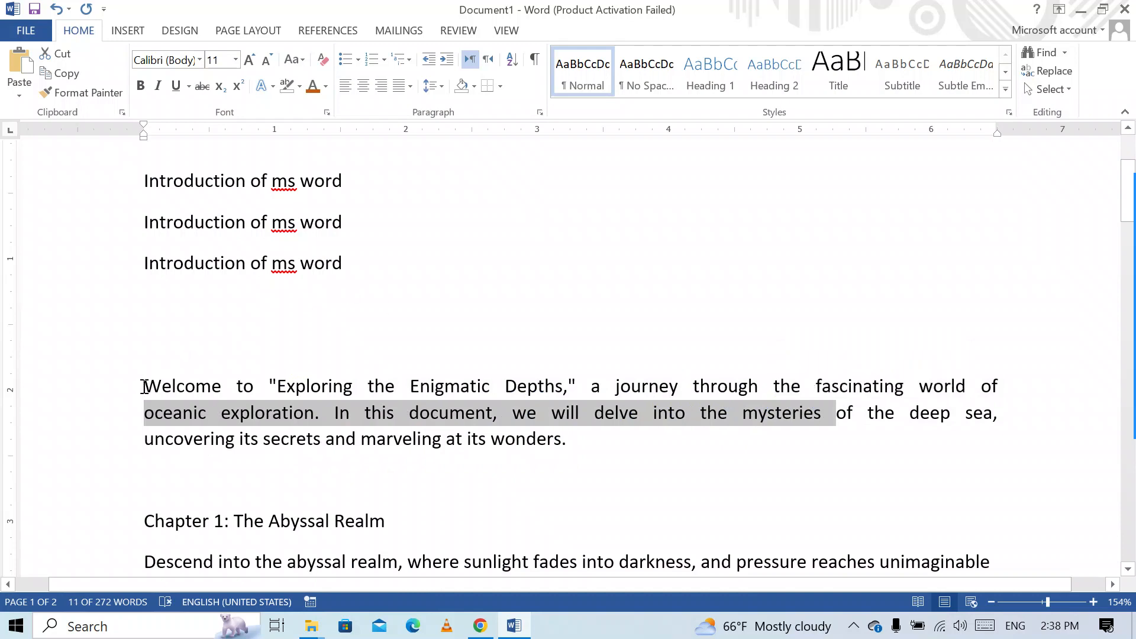
left_click_drag(144, 391, 899, 442)
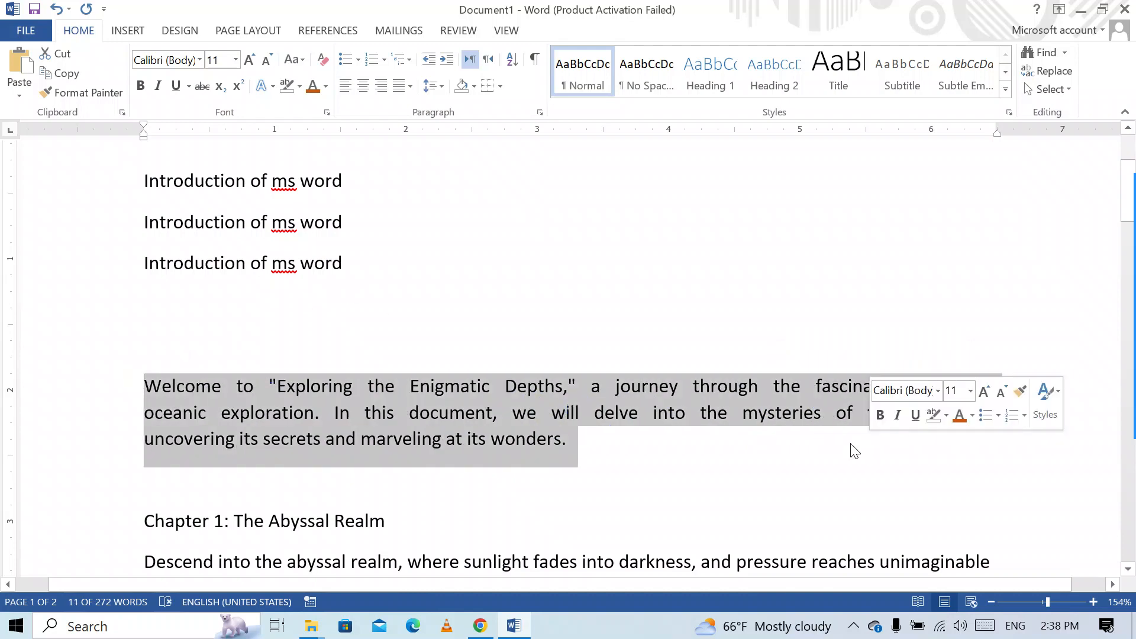
left_click(438, 91)
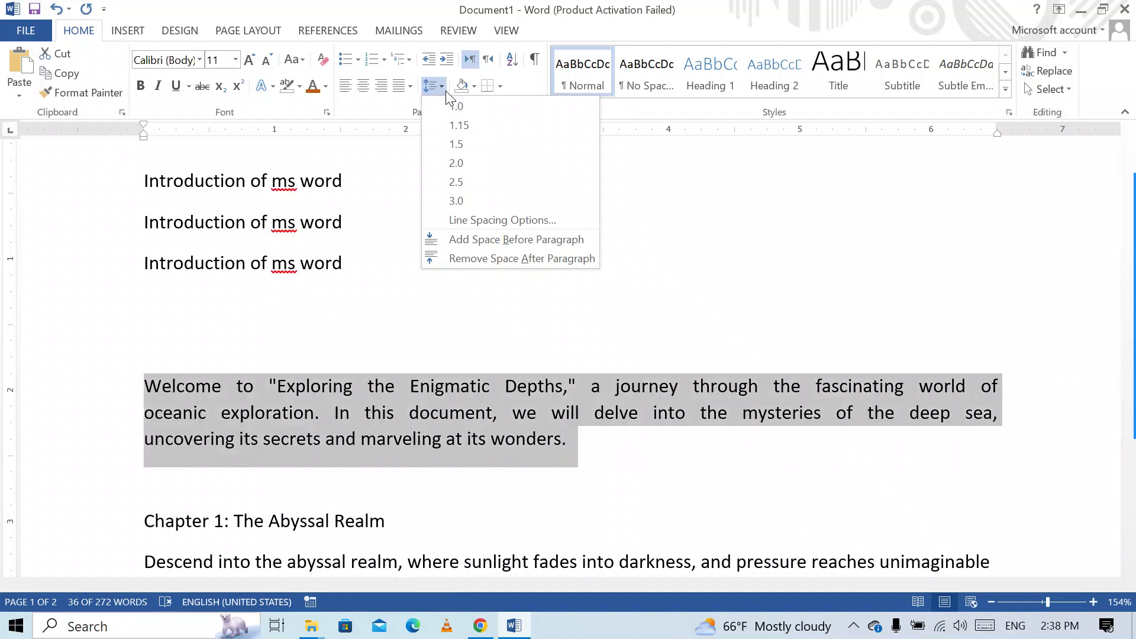
left_click(447, 169)
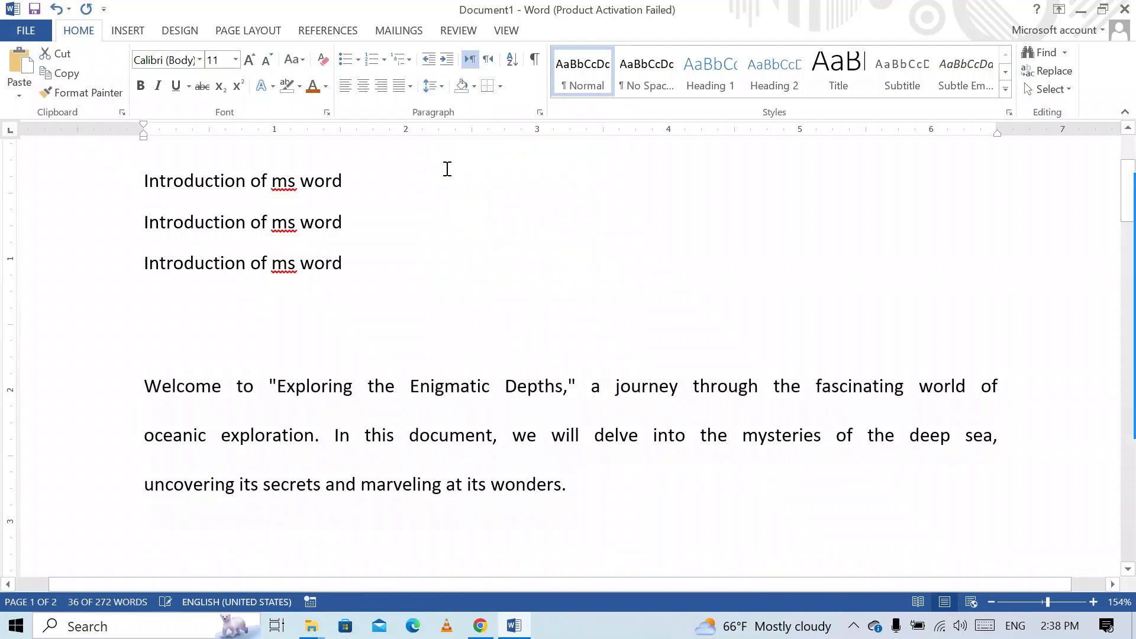
scroll(435, 384, "down", 4)
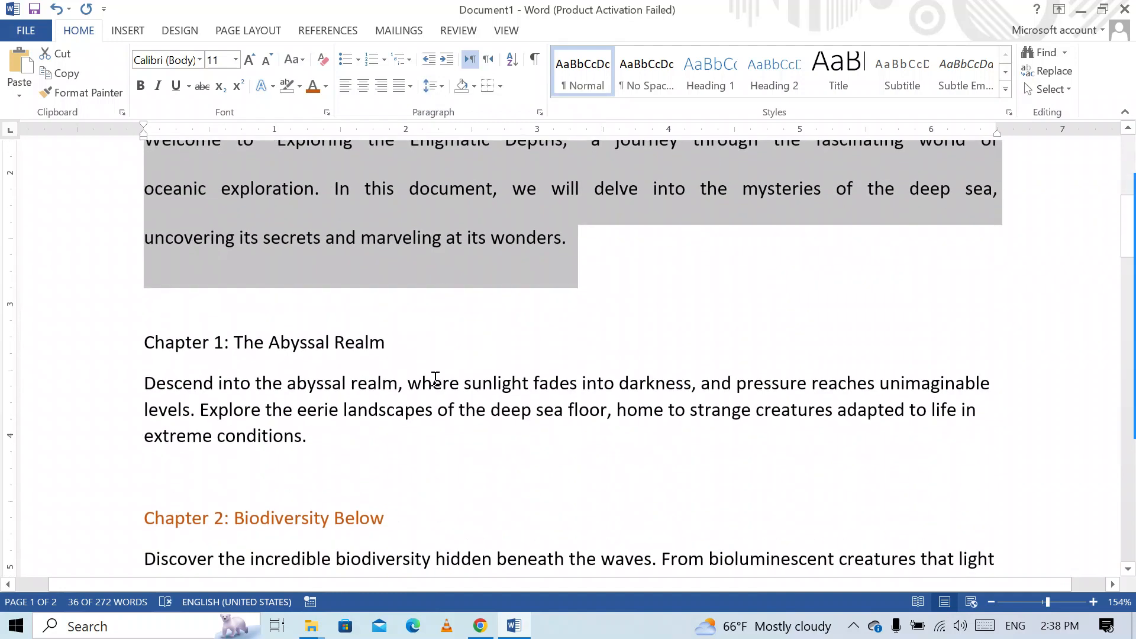
scroll(434, 379, "up", 2)
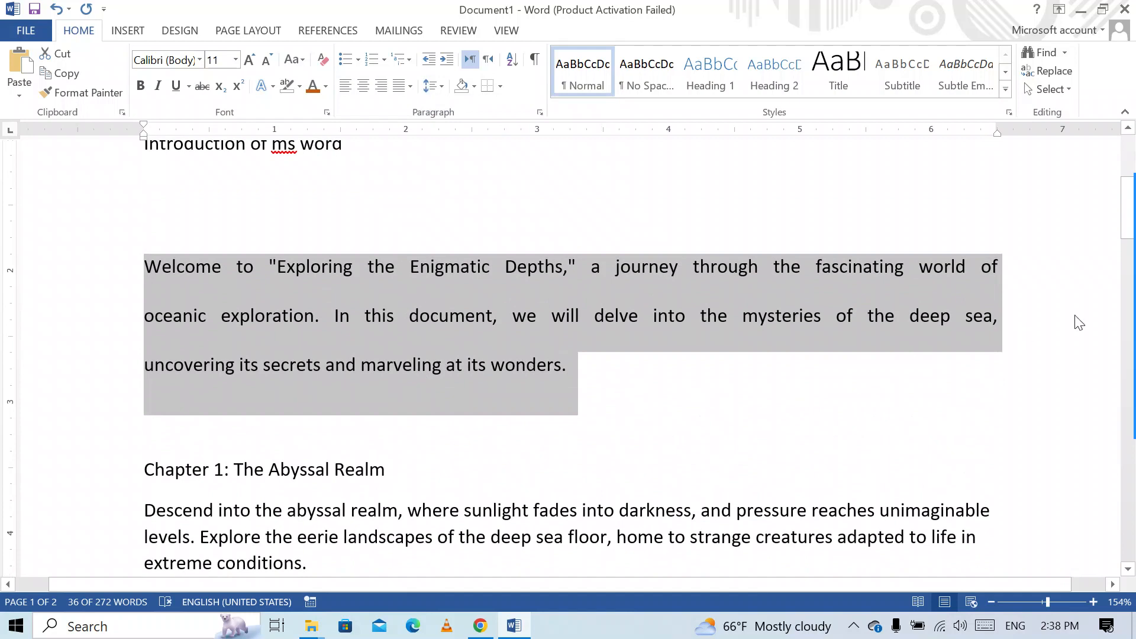
left_click_drag(1132, 234, 1133, 237)
mouse_move(1133, 237)
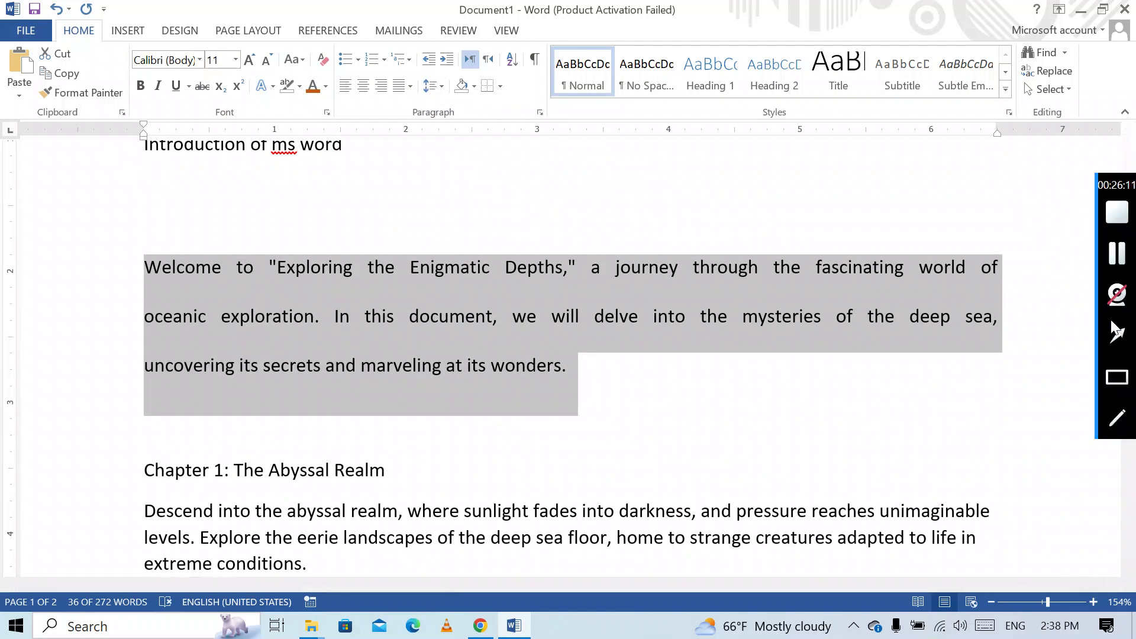
left_click(1118, 348)
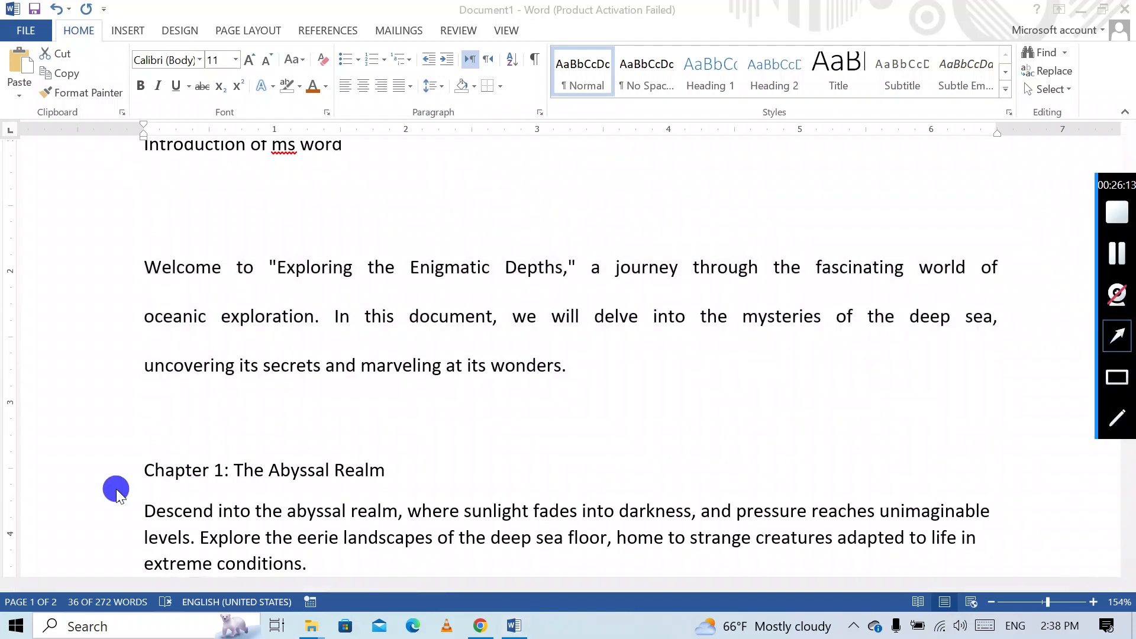
double_click(65, 354)
left_click(79, 383)
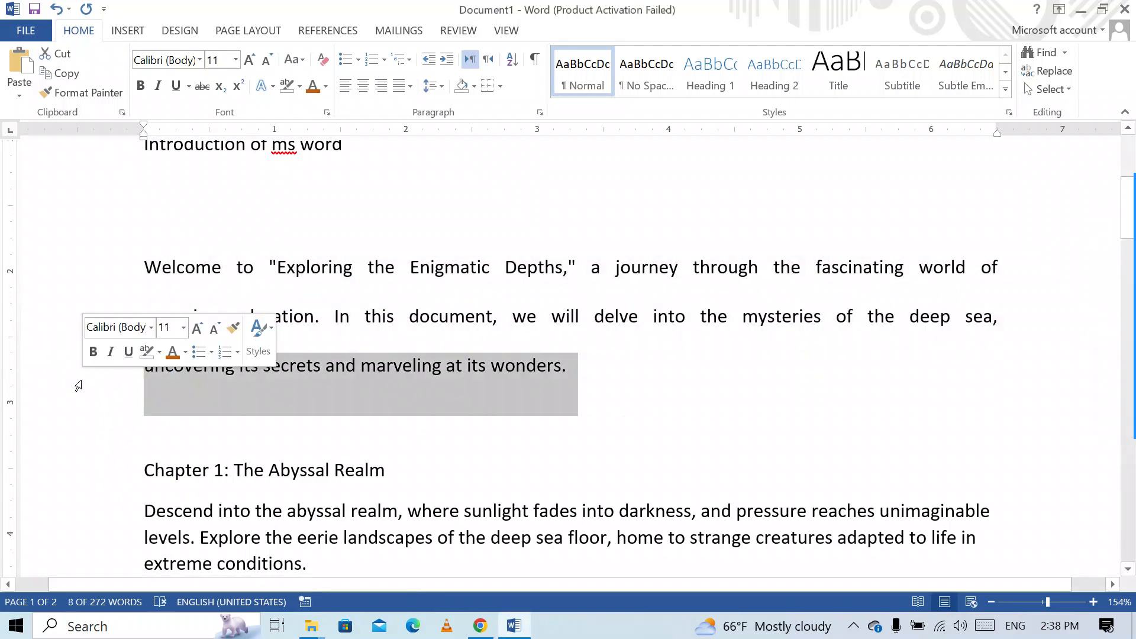
mouse_move(1127, 405)
left_click(1118, 379)
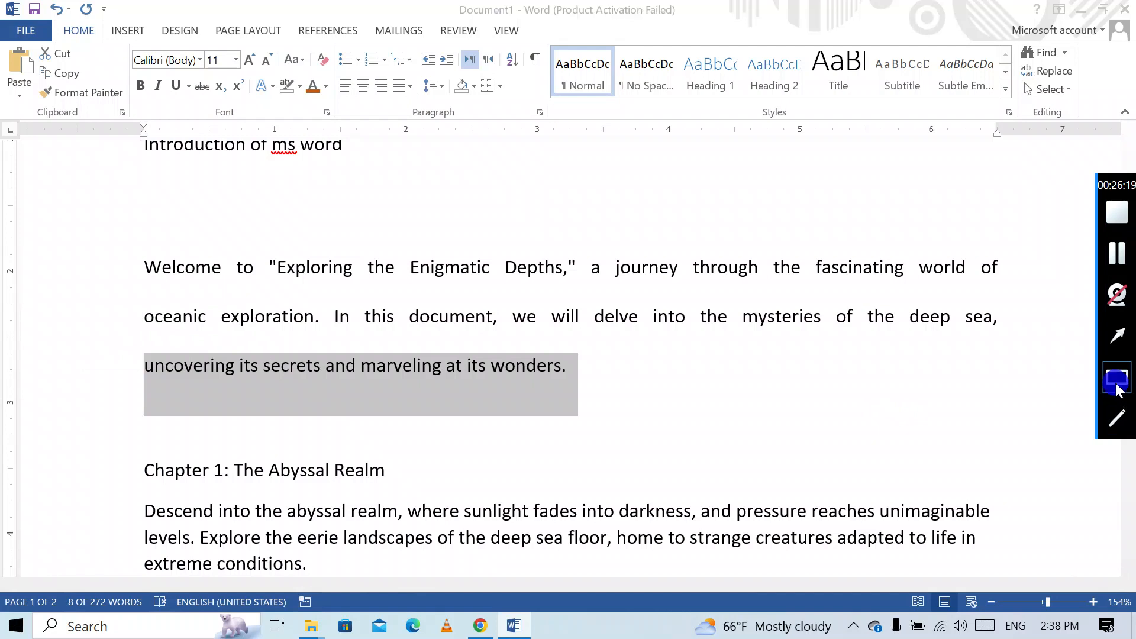
mouse_move(143, 329)
left_mouse_down()
mouse_move(258, 351)
mouse_move(562, 354)
left_mouse_up()
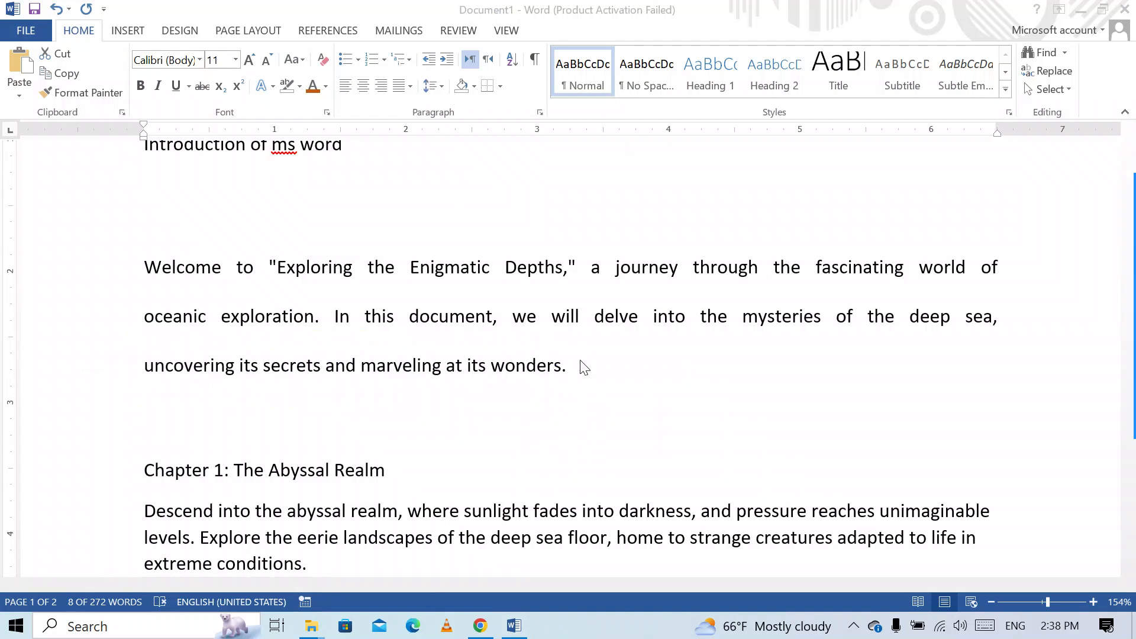
key("Escape")
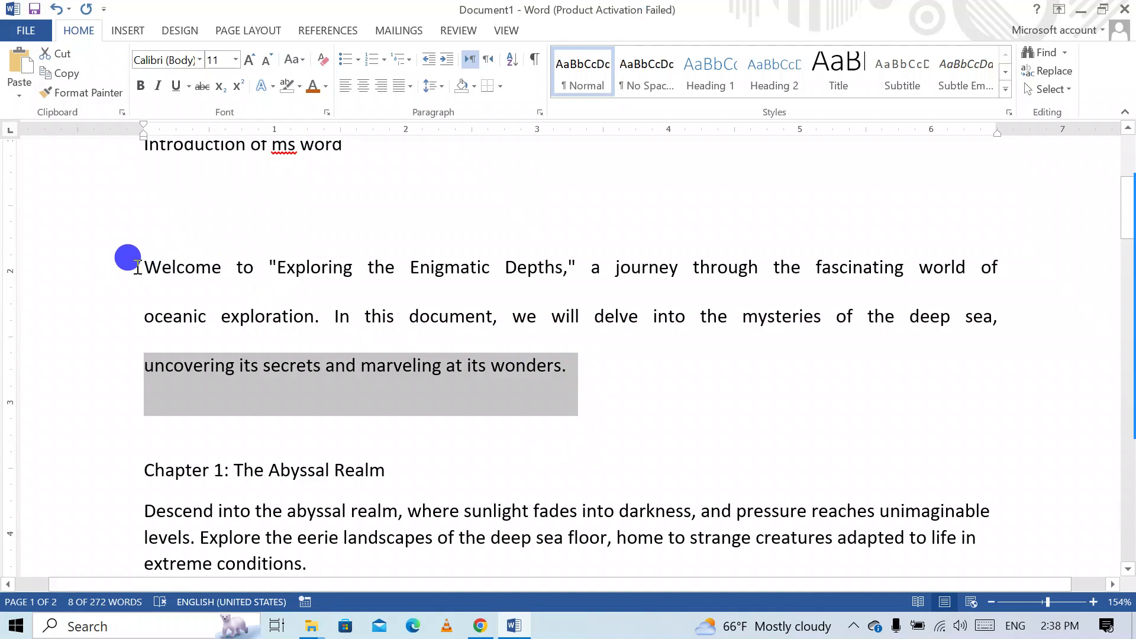
Select the whole Welcome paragraph and set its line spacing to 1.0
left_click_drag(137, 267, 580, 364)
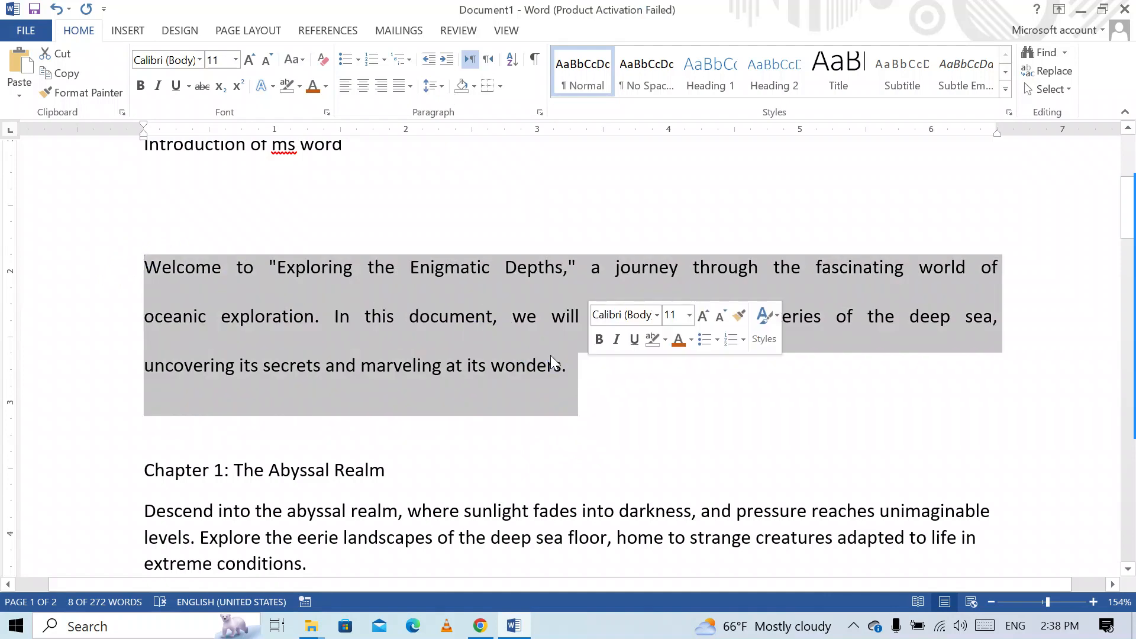
left_click(431, 92)
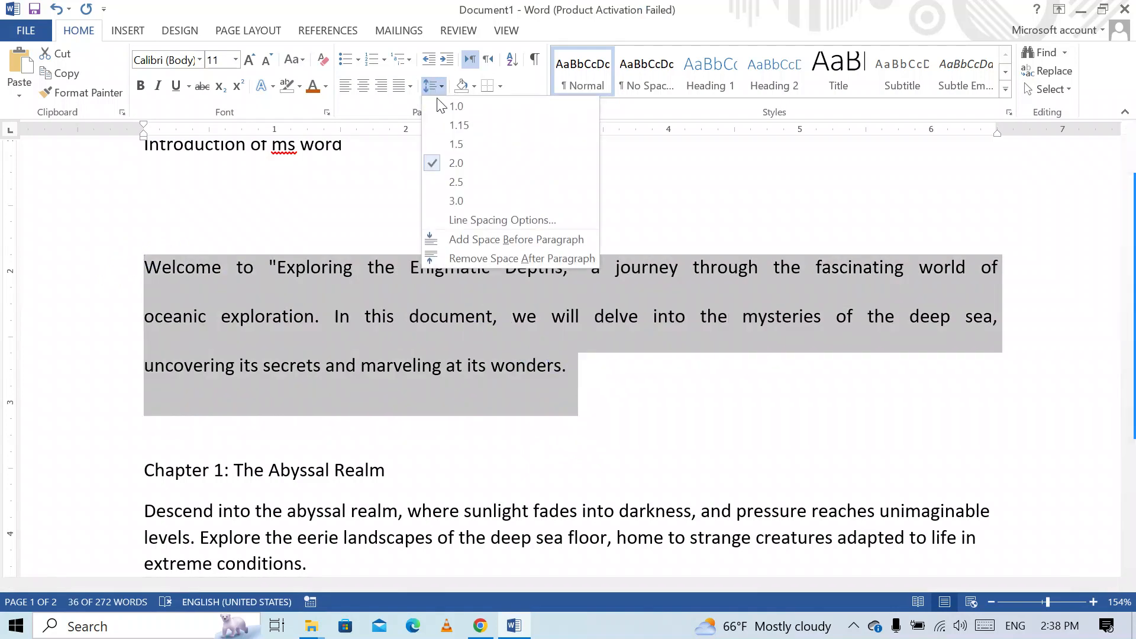
left_click(459, 110)
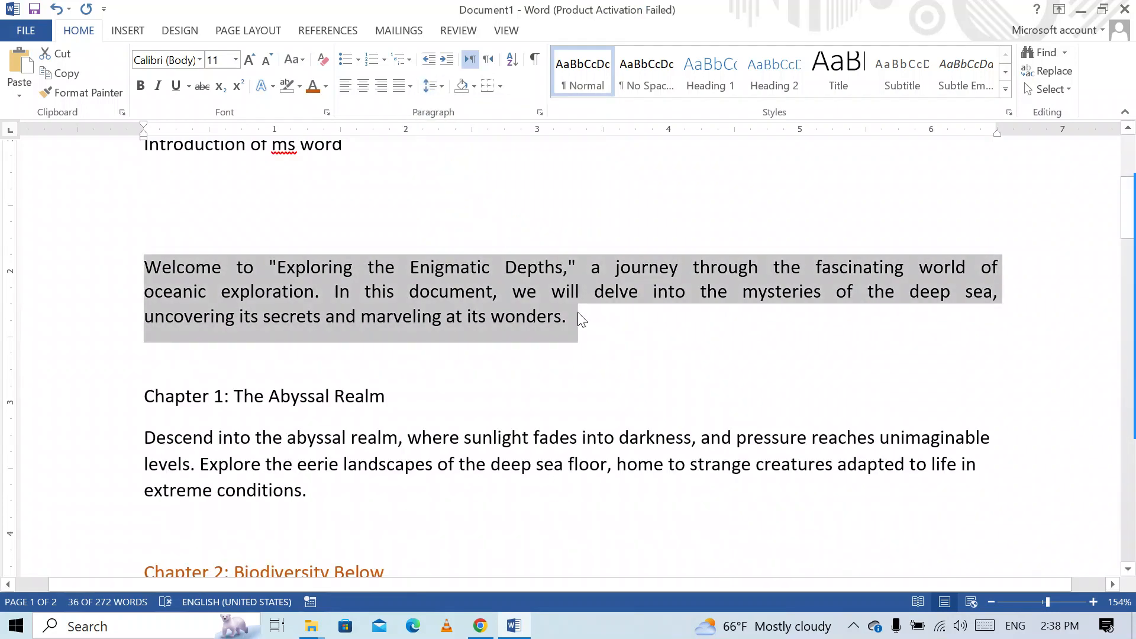
Delete the empty line below the Welcome paragraph and the "Chapter 1: The Abyssal Realm" heading
left_click(235, 377)
key("BackSpace")
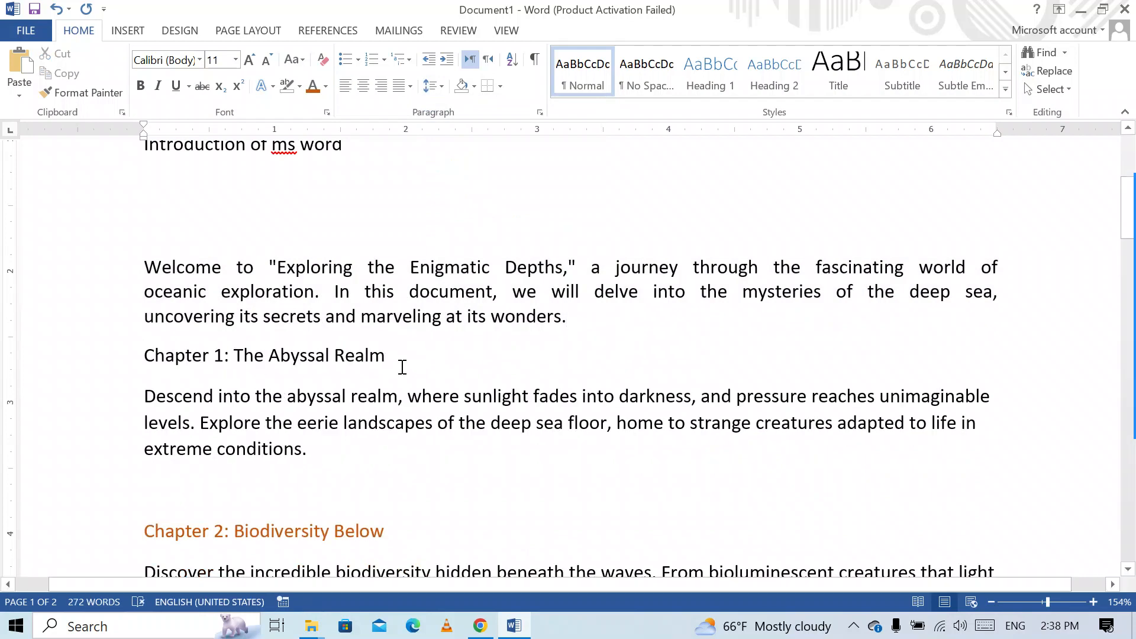
left_click_drag(385, 354, 115, 340)
key("BackSpace")
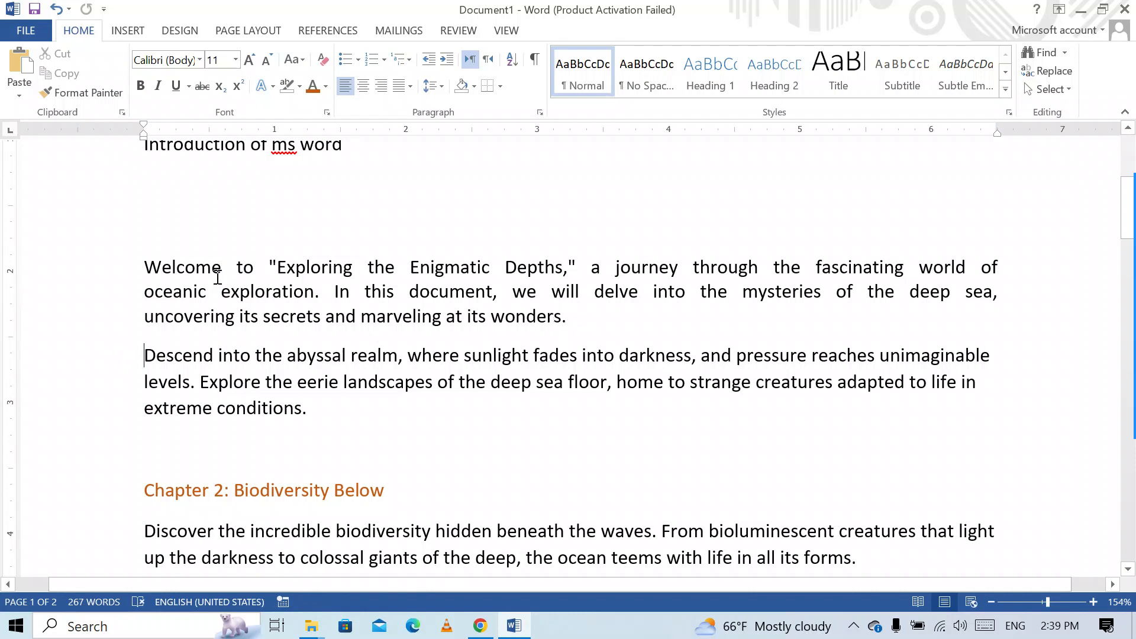
Select the Welcome and Descend paragraphs together and remove the space after them
left_click_drag(131, 261, 467, 350)
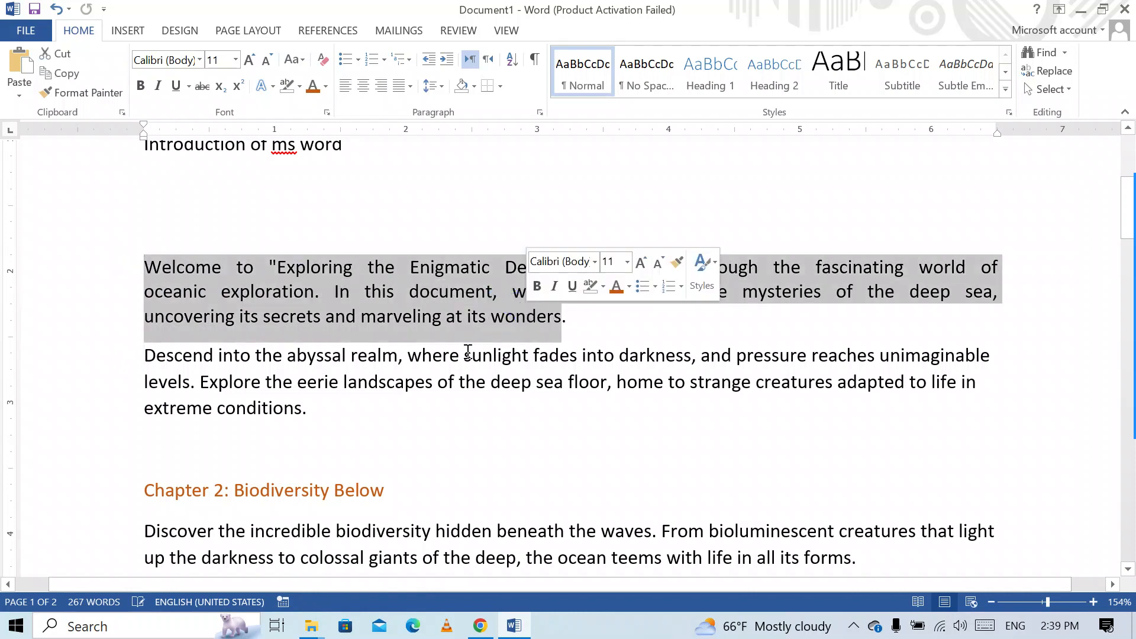
left_click_drag(130, 353, 306, 412)
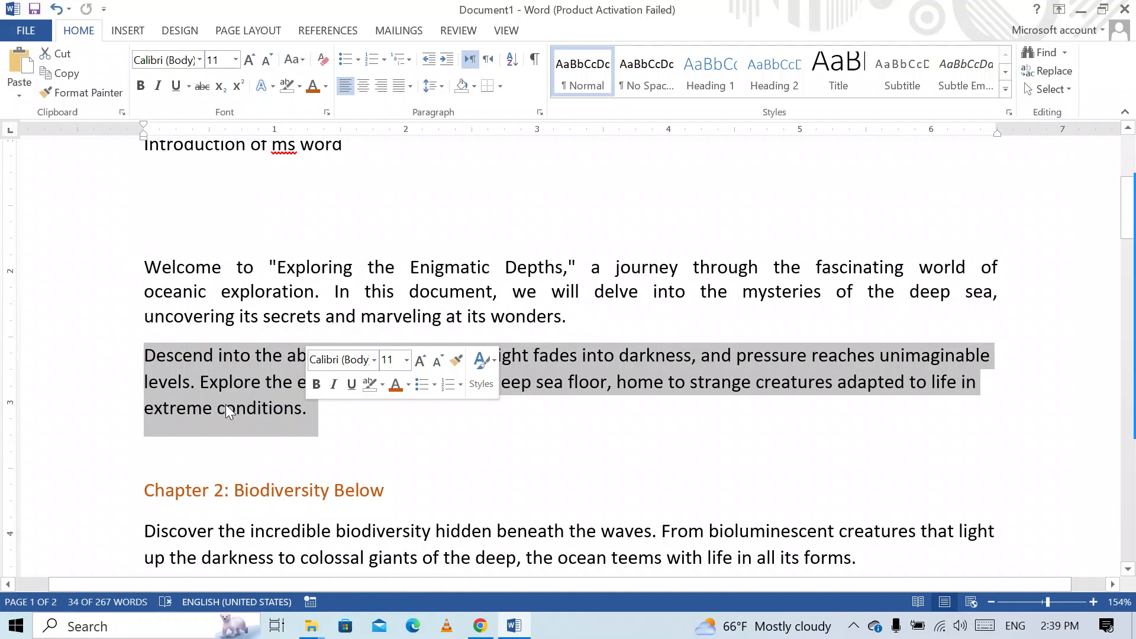
left_click(333, 419)
left_click_drag(312, 411, 118, 266)
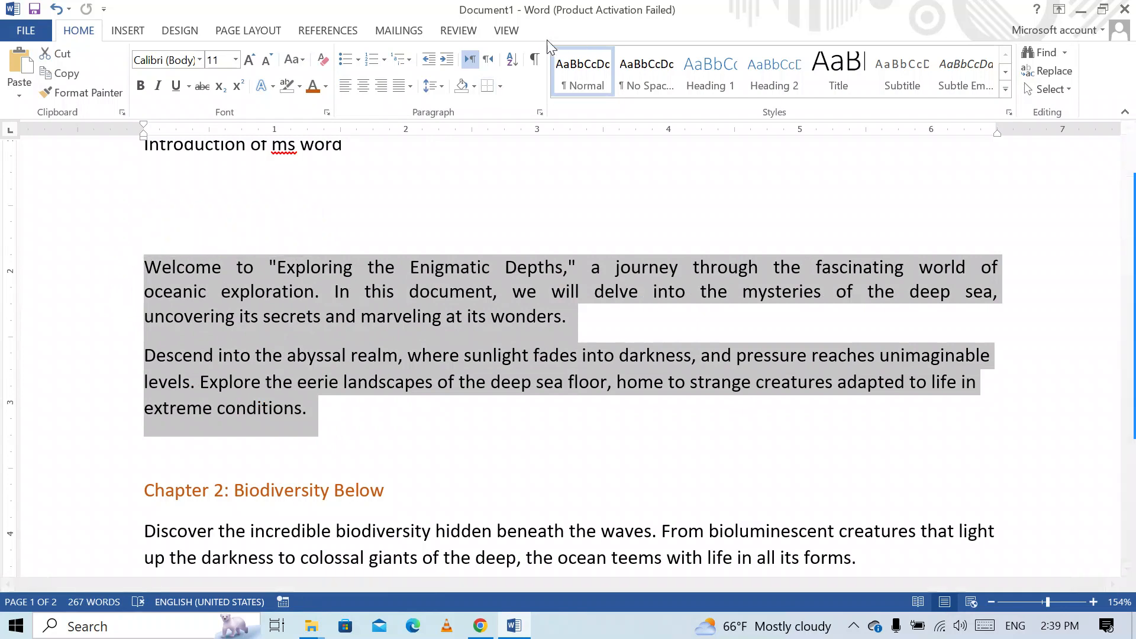
left_click(433, 86)
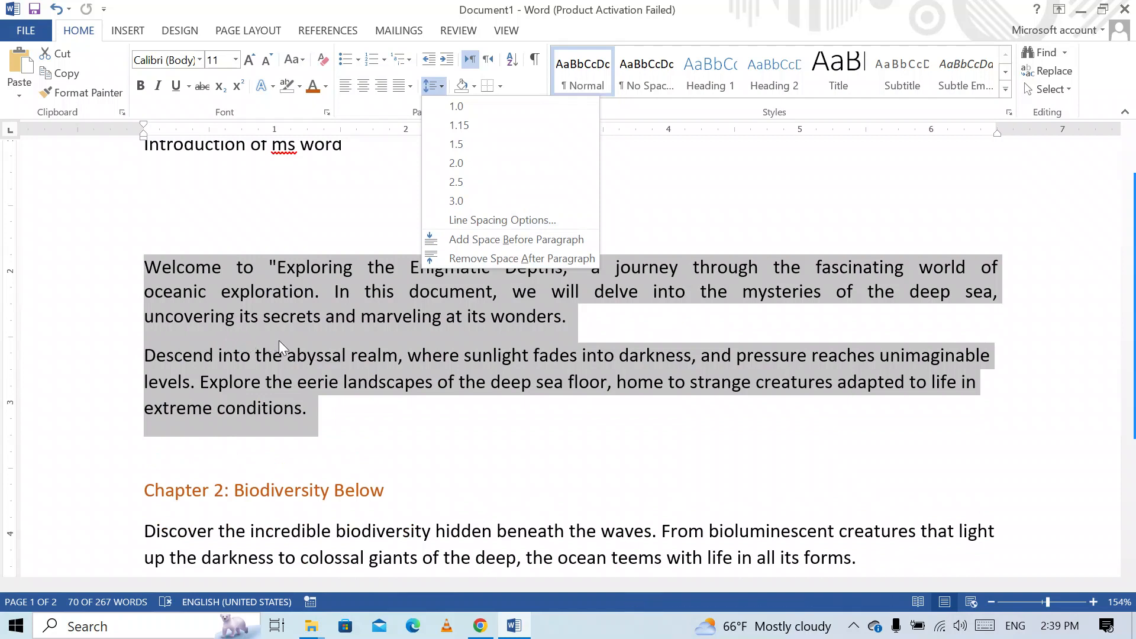
left_click(468, 261)
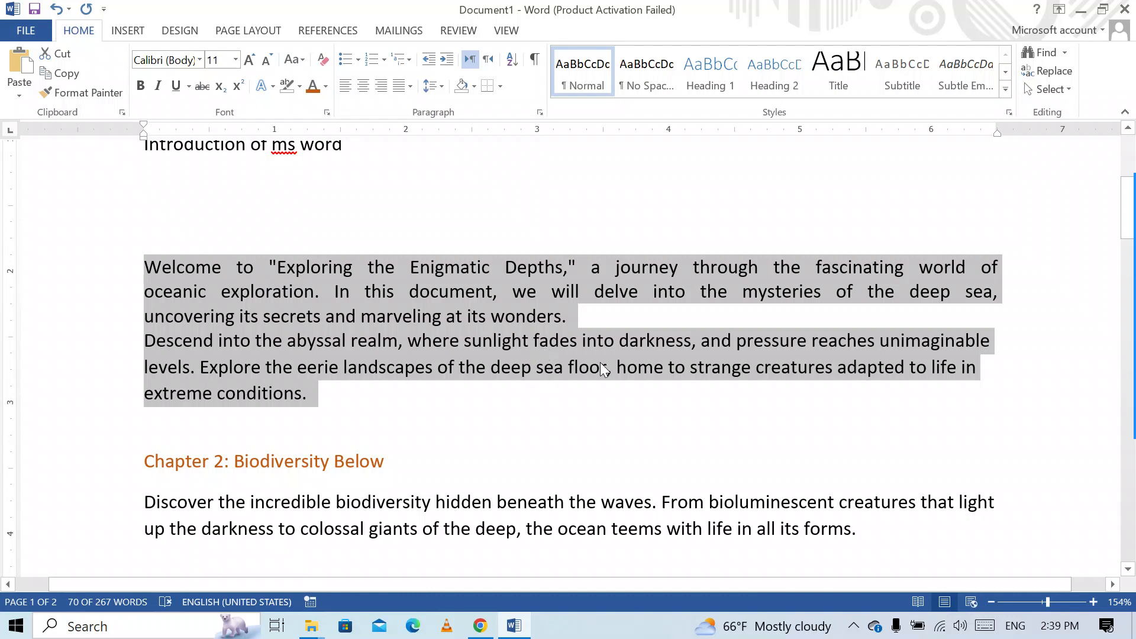
Apply the standard Justify alignment to both selected paragraphs and add space after them
left_click(407, 87)
left_click(407, 128)
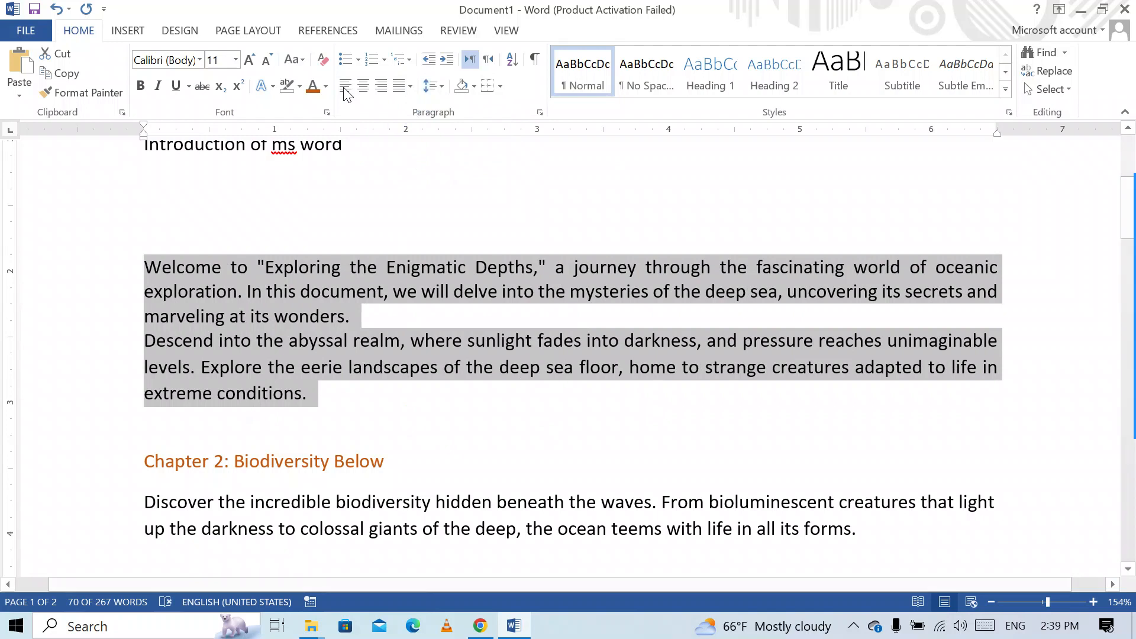
left_click(434, 86)
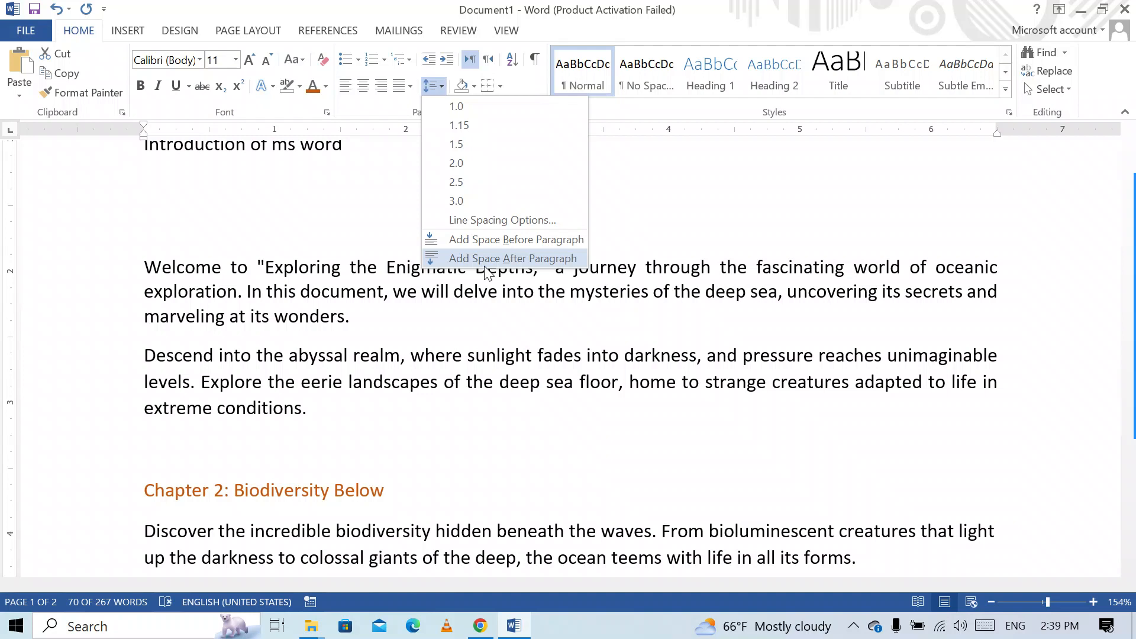
left_click(484, 260)
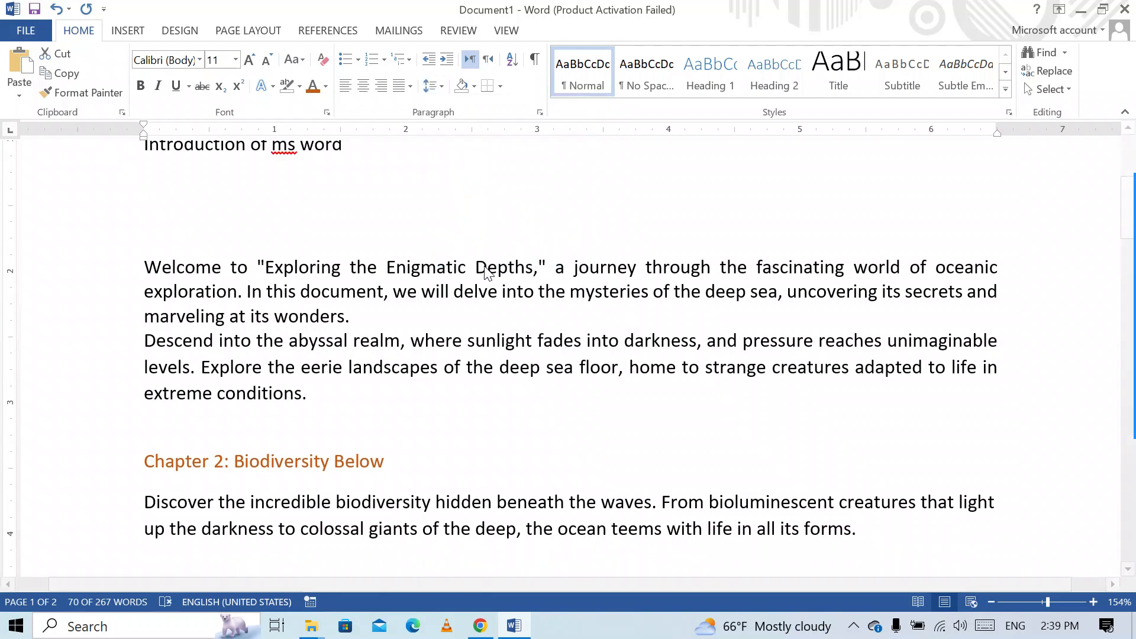
left_click(434, 86)
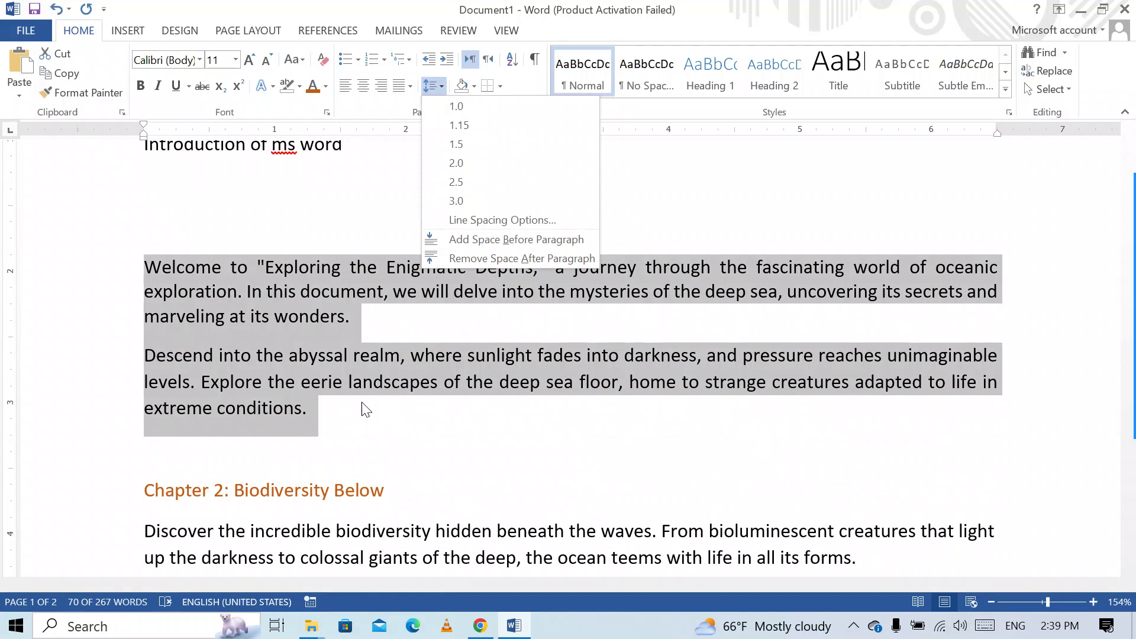
left_click(346, 402)
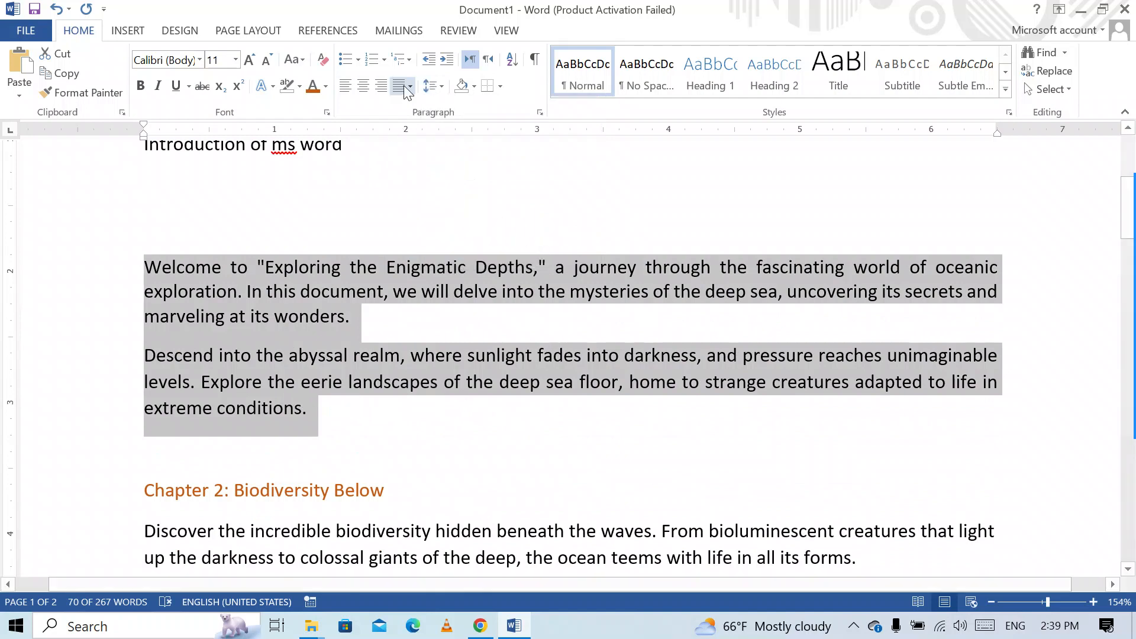
left_click(356, 435)
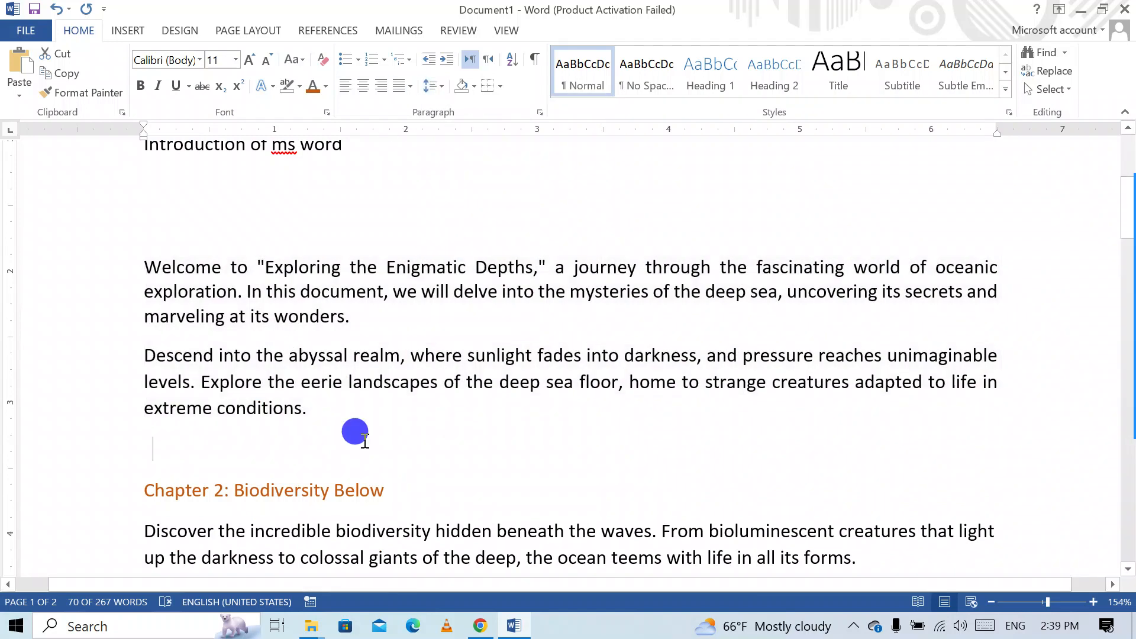
left_click_drag(339, 408, 127, 254)
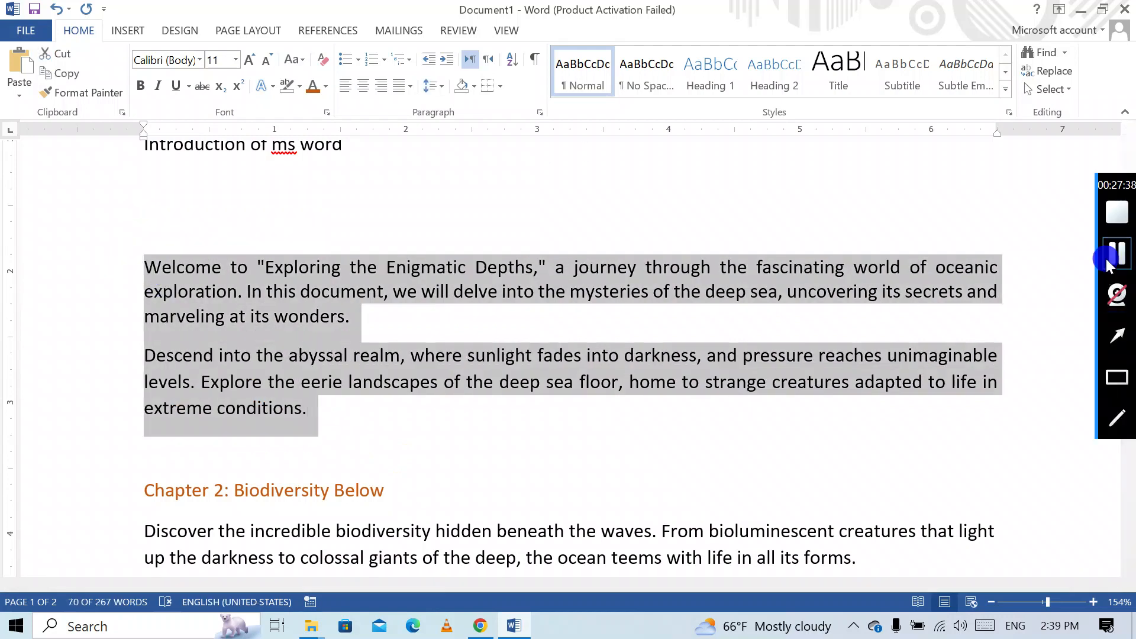
left_click(1106, 257)
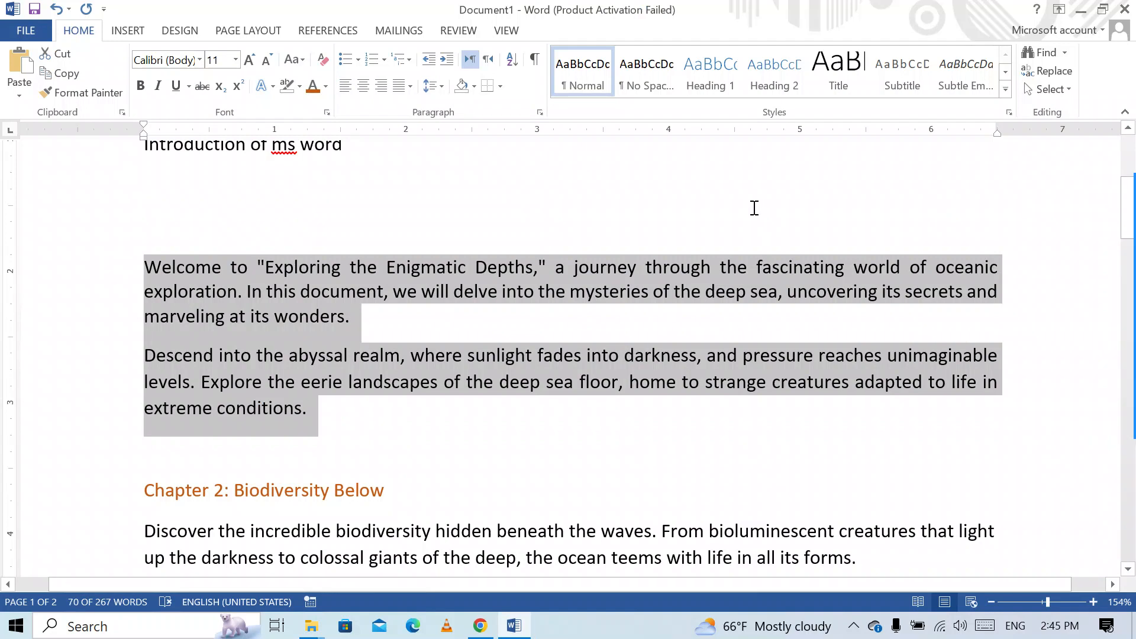
left_click(586, 173)
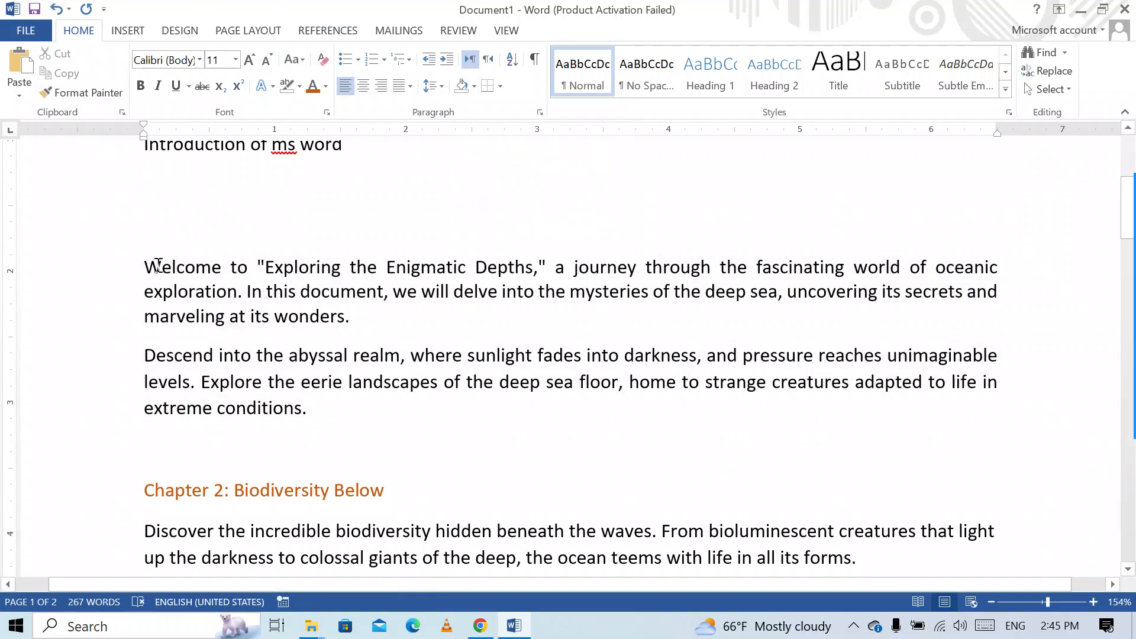
Try black paragraph shading on the Welcome and Descend paragraphs and undo it
mouse_move(135, 260)
left_mouse_down()
mouse_move(417, 359)
mouse_move(400, 406)
left_mouse_up()
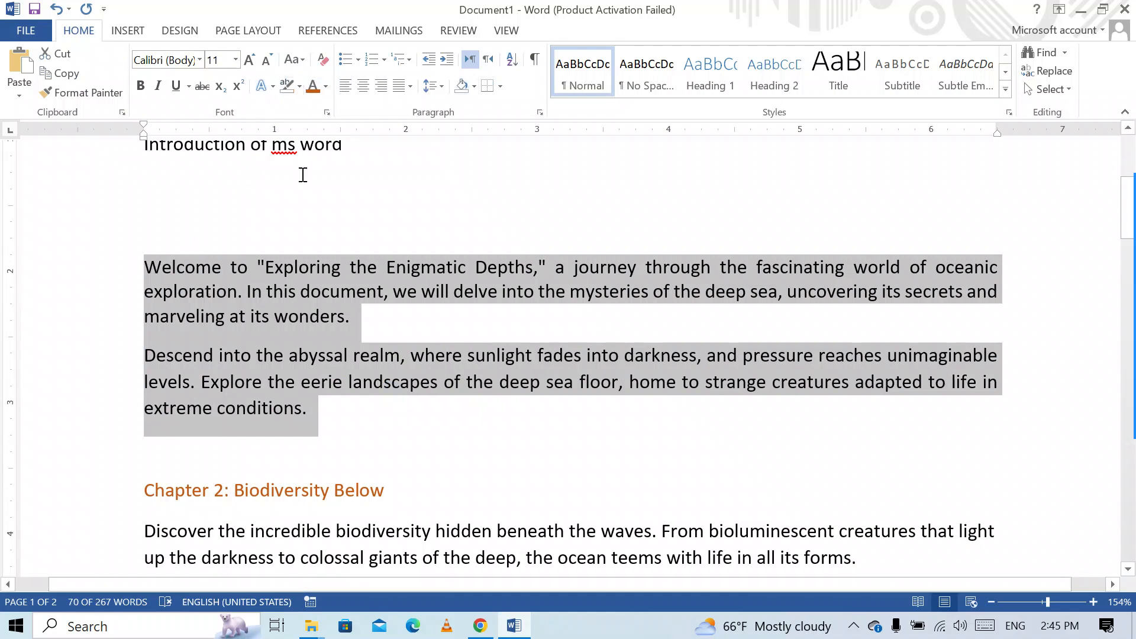
left_click(471, 89)
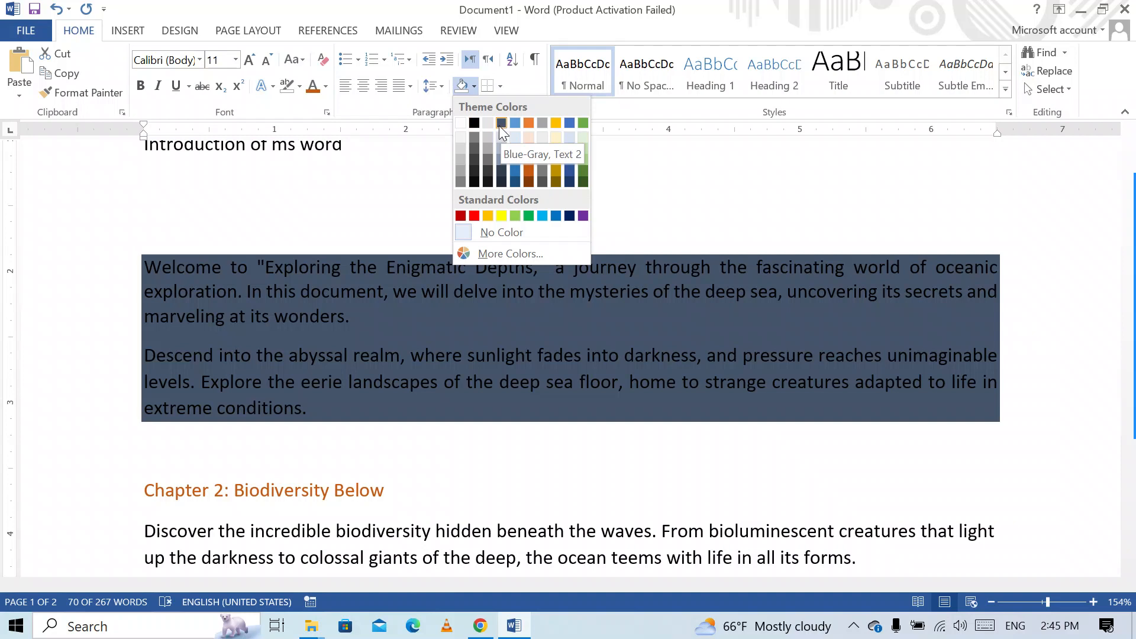
left_click(476, 122)
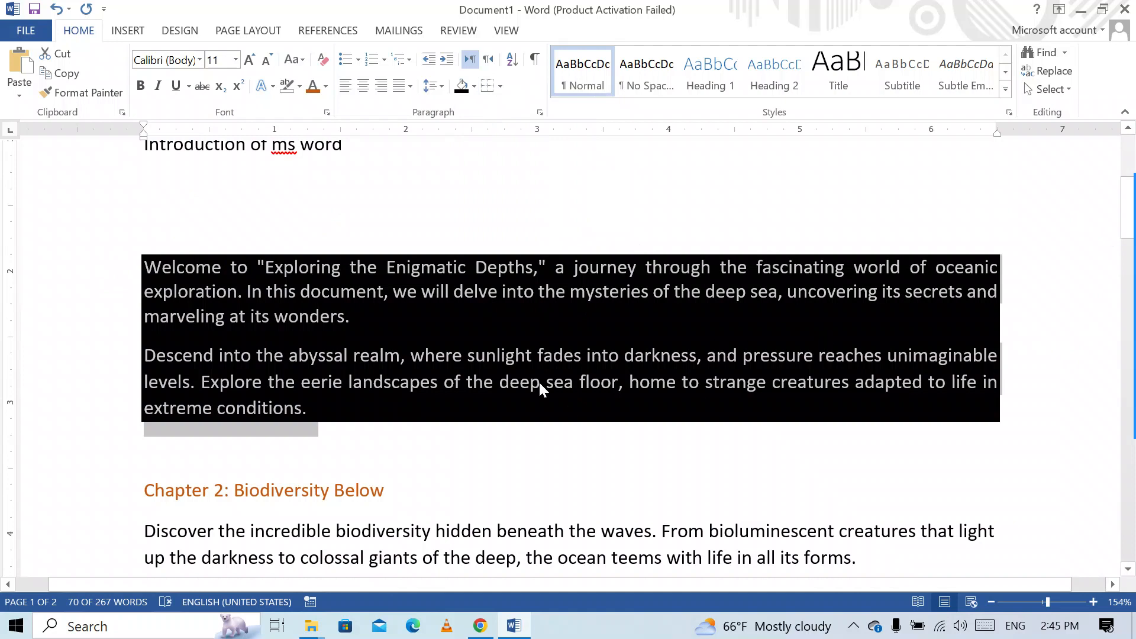
left_click(365, 314)
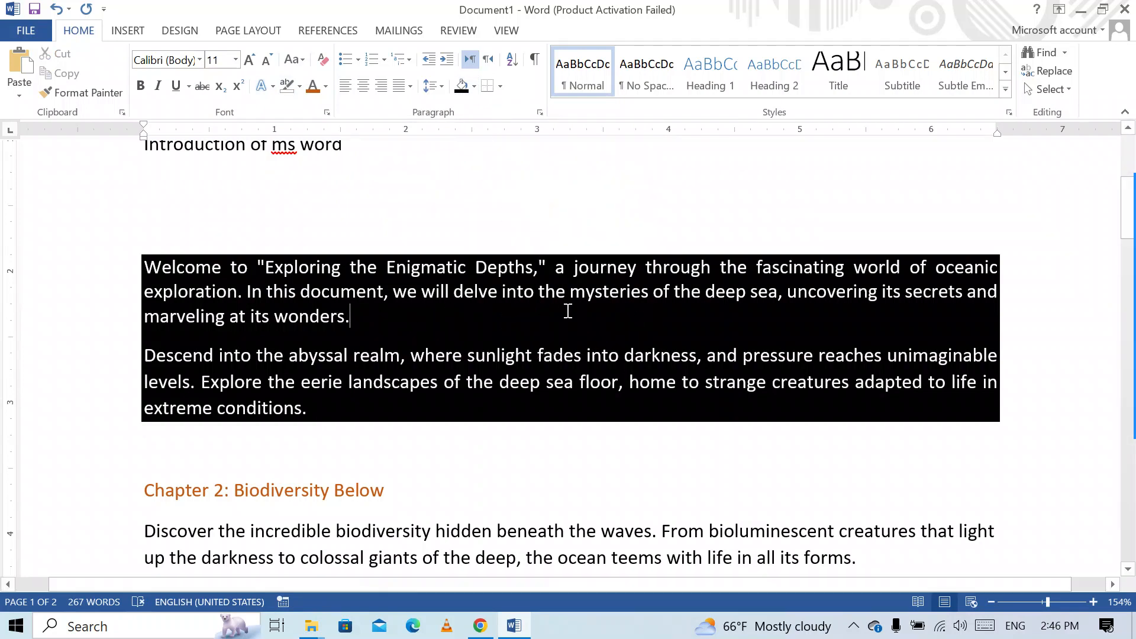
key("ctrl+z")
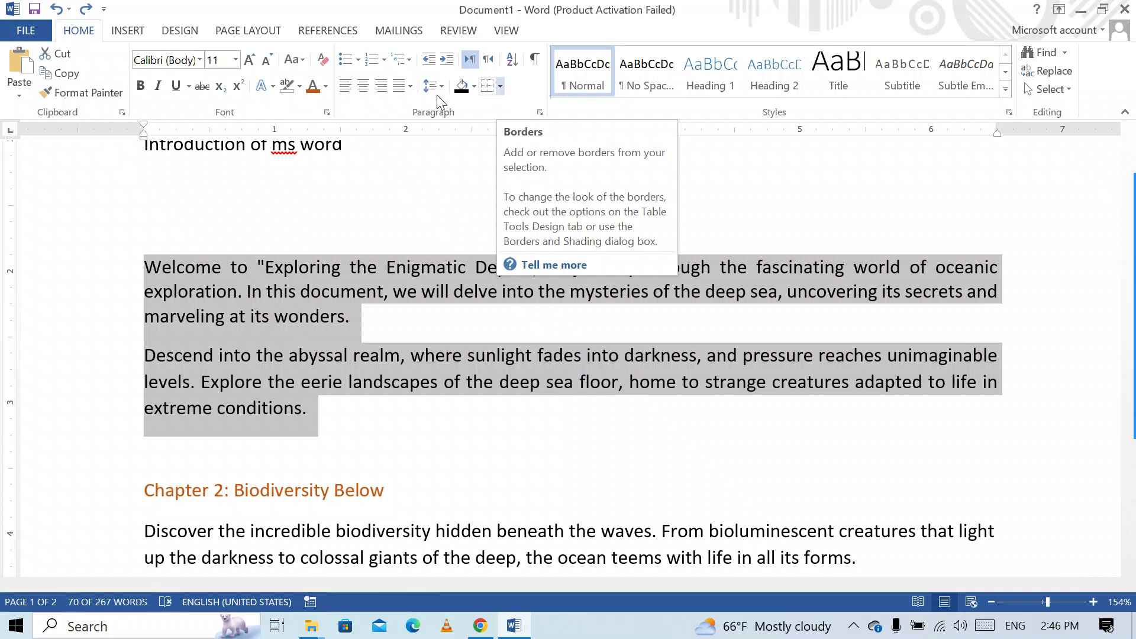
Apply All Borders to the selected Welcome and Descend paragraphs
scroll(266, 183, "up", 3)
scroll(266, 192, "down", 2)
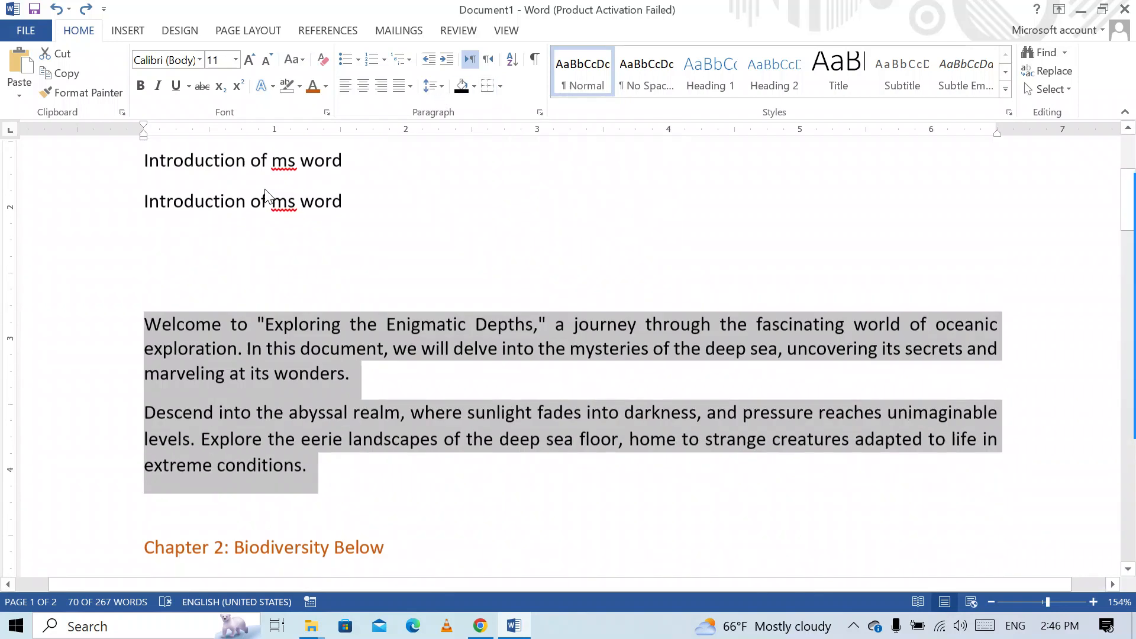
scroll(268, 203, "down", 4)
scroll(279, 252, "up", 3)
left_click(502, 88)
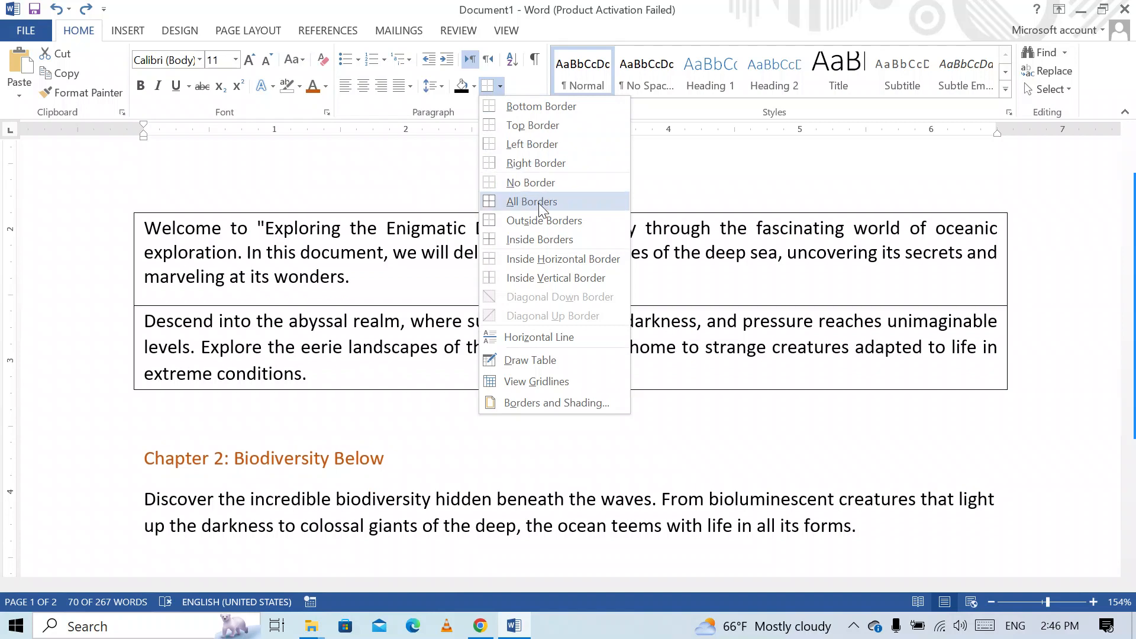
left_click(538, 204)
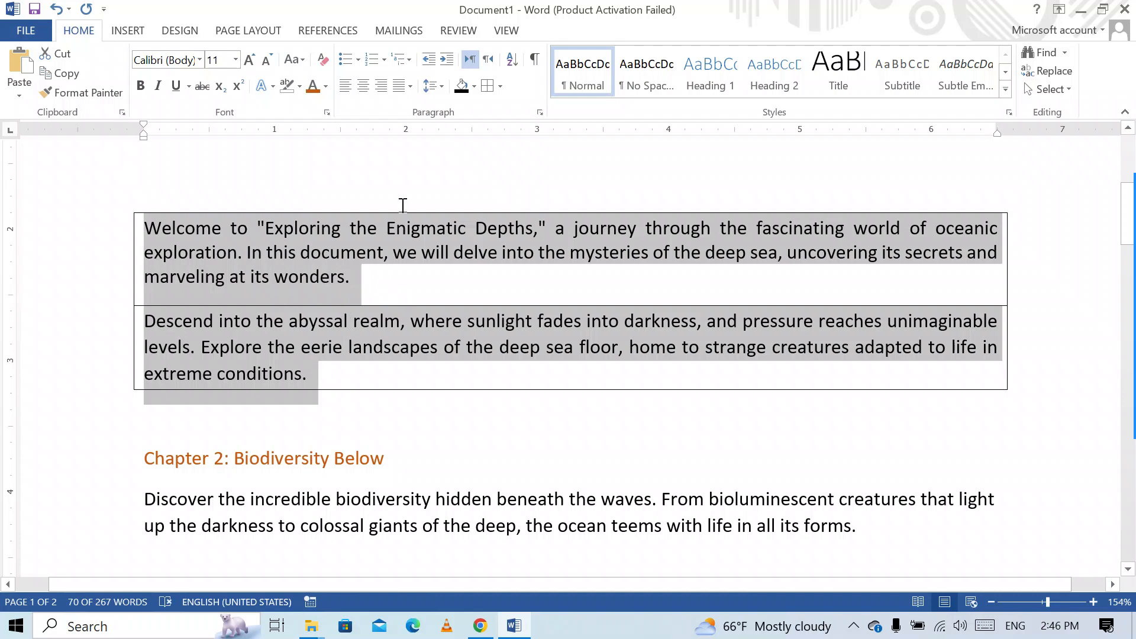
Replace the paragraph borders with a Box border in a 3 pt thick-and-thin line style through Borders and Shading
left_click(501, 87)
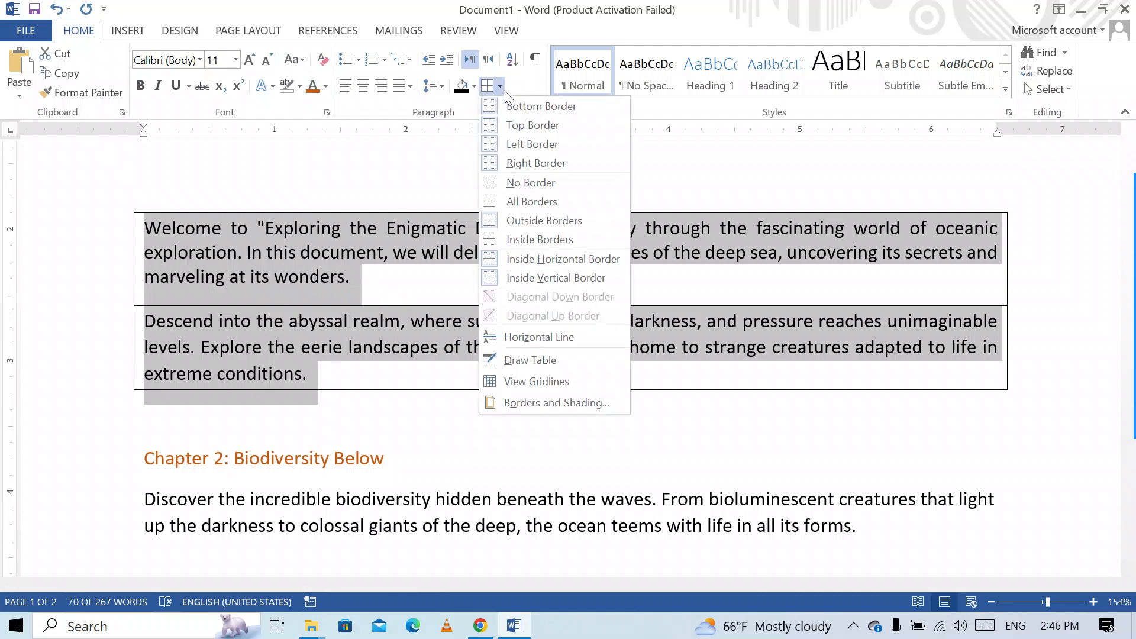
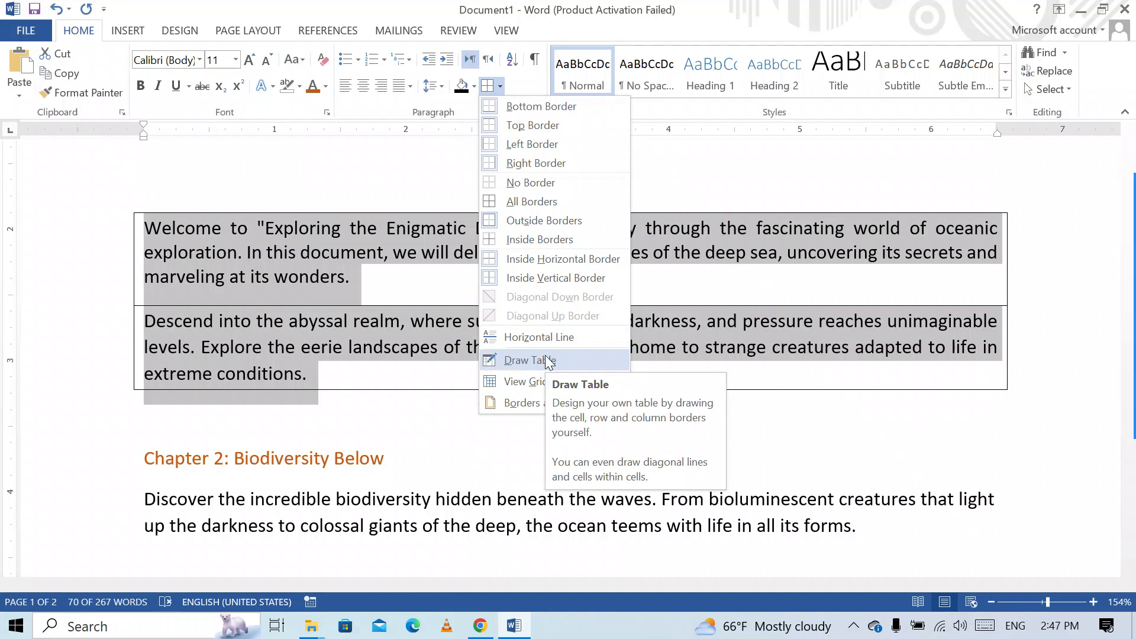
left_click(538, 413)
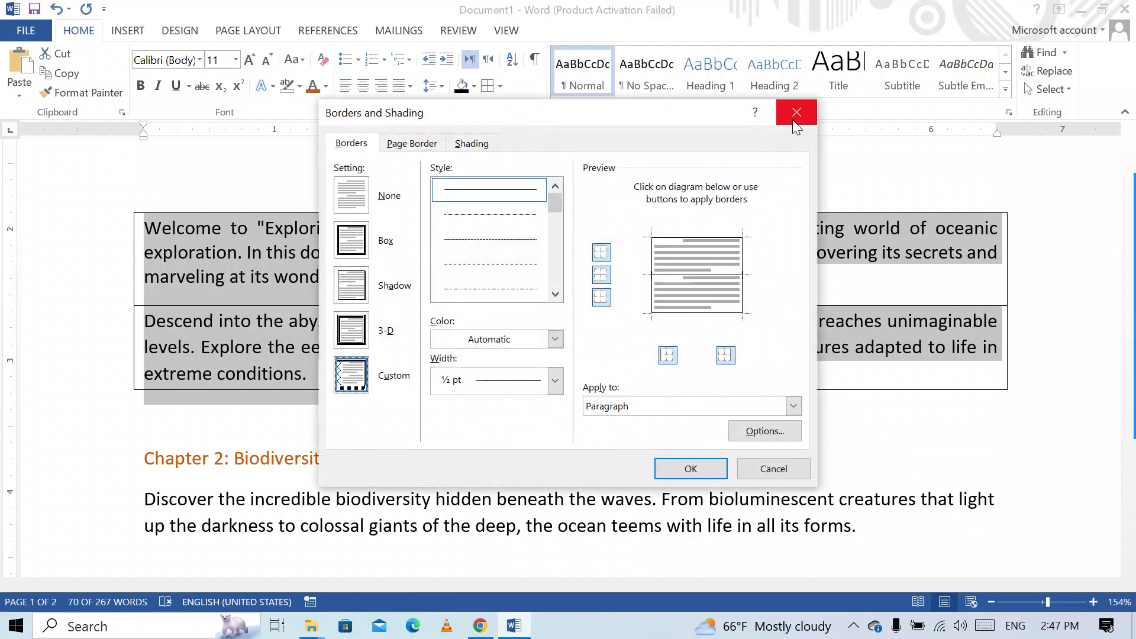
left_click(555, 294)
left_click(555, 294)
left_click(555, 293)
left_click(555, 294)
left_click(555, 294)
left_click(555, 293)
left_click(487, 251)
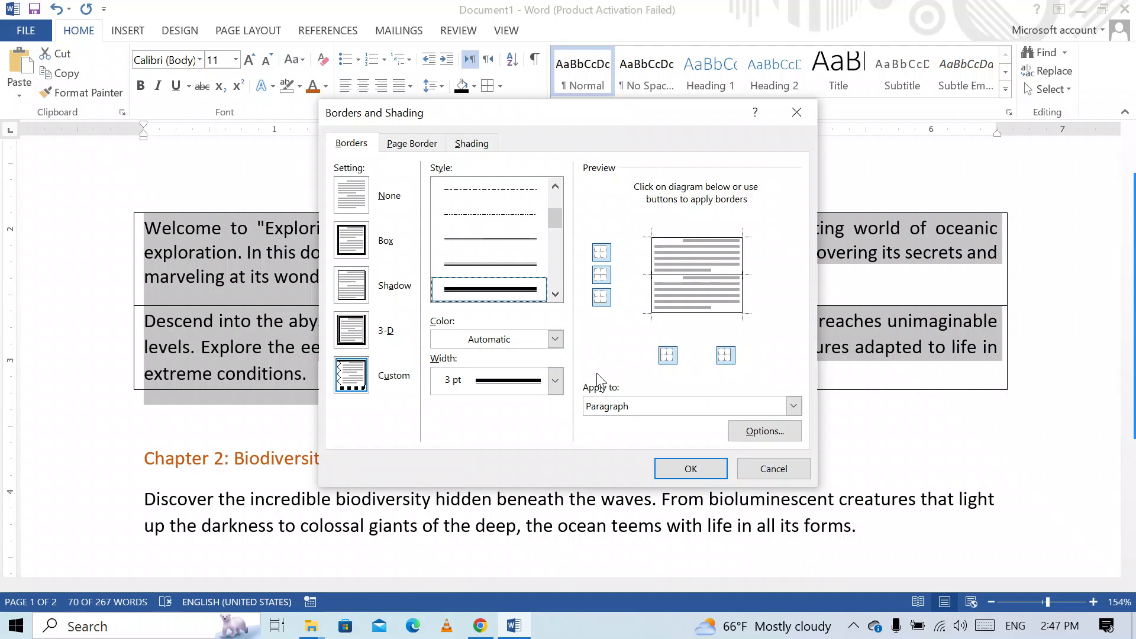
left_click(355, 245)
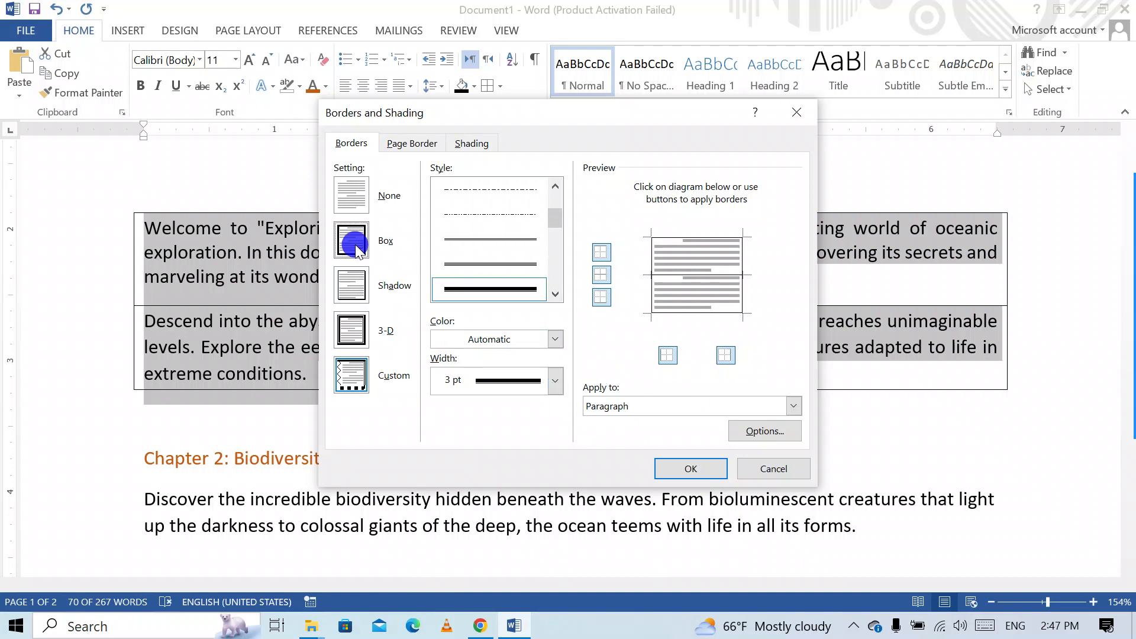
left_click(690, 469)
left_click(403, 261)
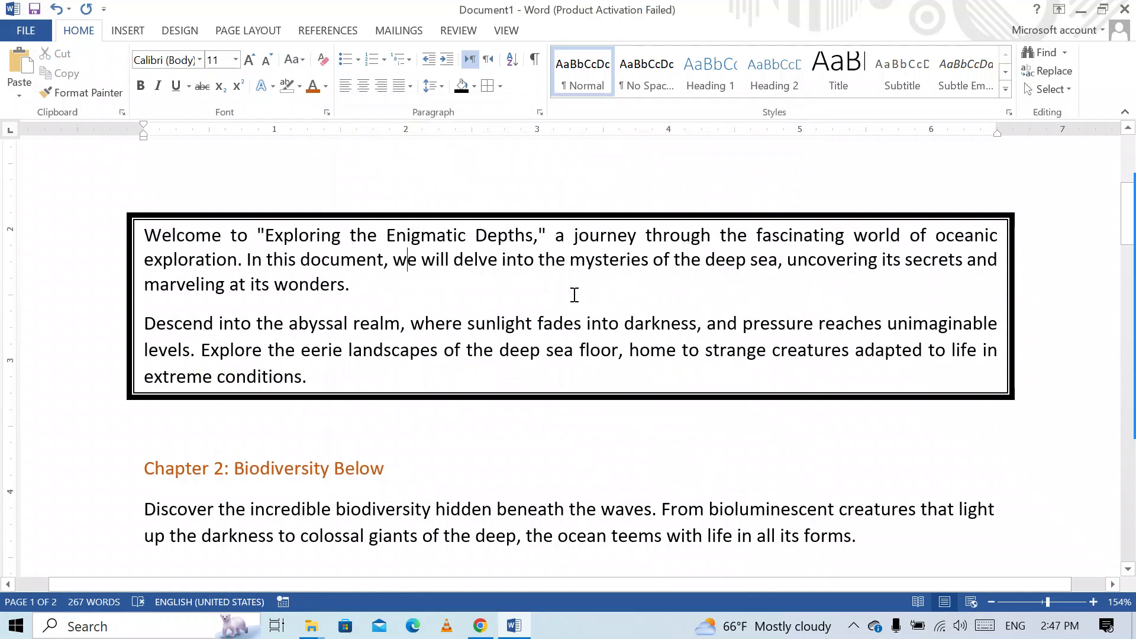
Undo the box border and apply the No Spacing style to the Welcome and Descend paragraphs
left_click(562, 234)
left_click_drag(316, 379, 162, 304)
key("ctrl+z")
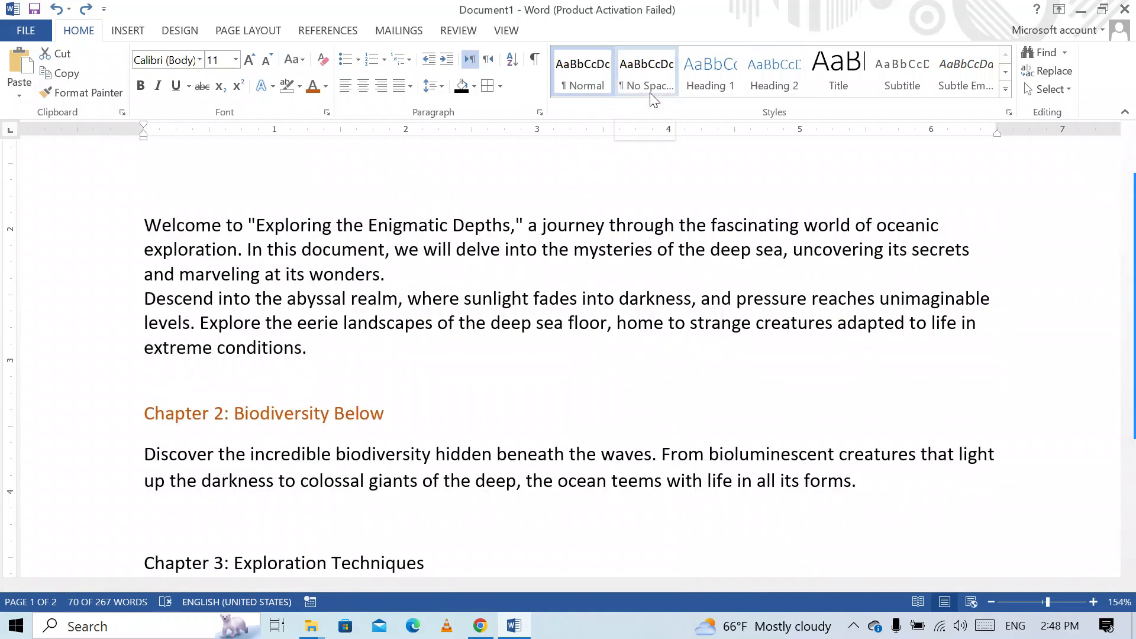
left_click(650, 93)
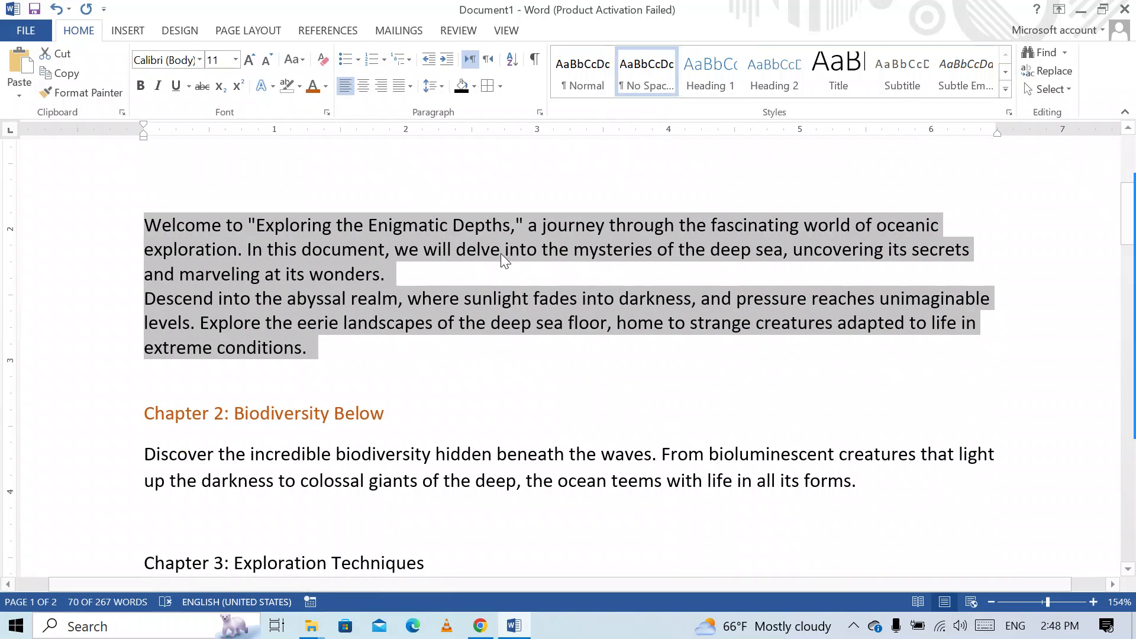
Apply the Heading 1 style to the first "Introduction of ms word" line
scroll(345, 292, "up", 5)
left_click(354, 350)
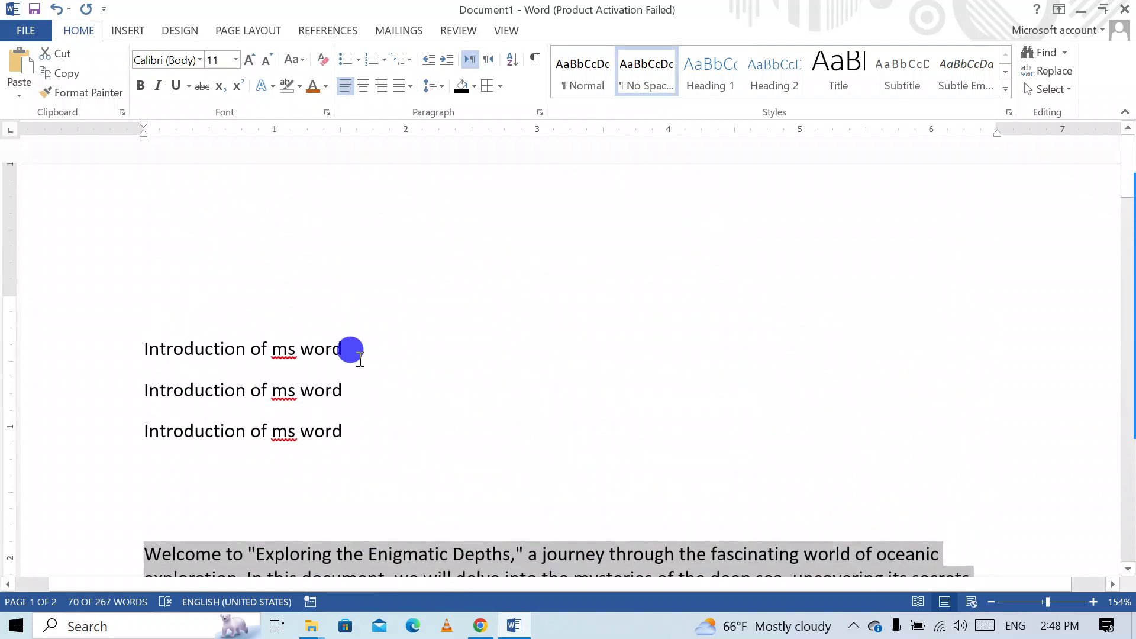
left_click(95, 351)
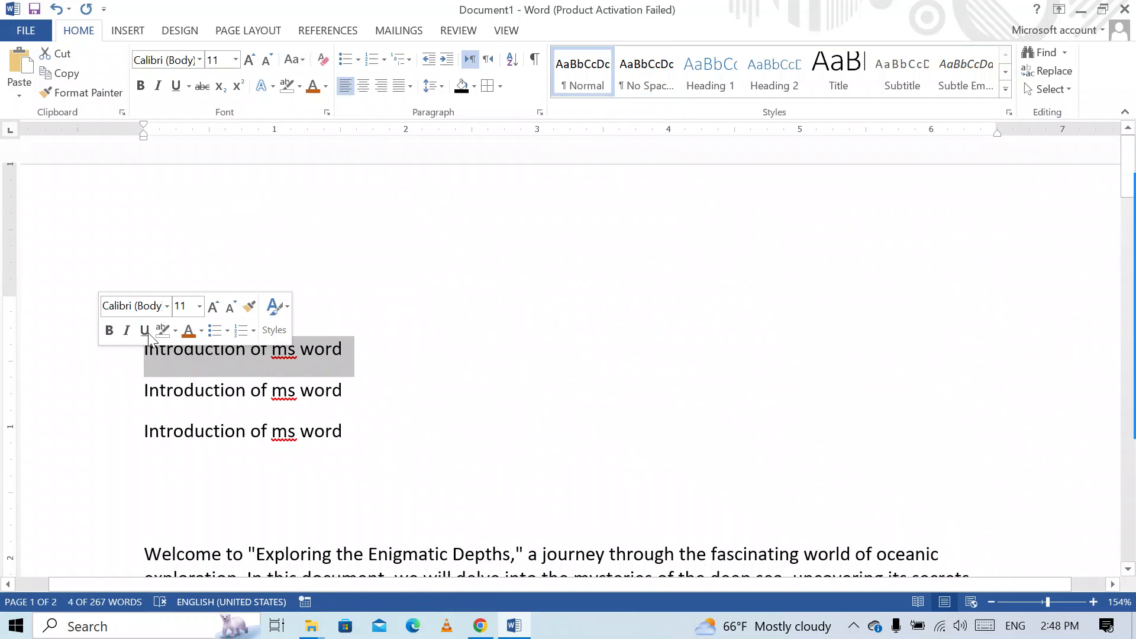
left_click(734, 80)
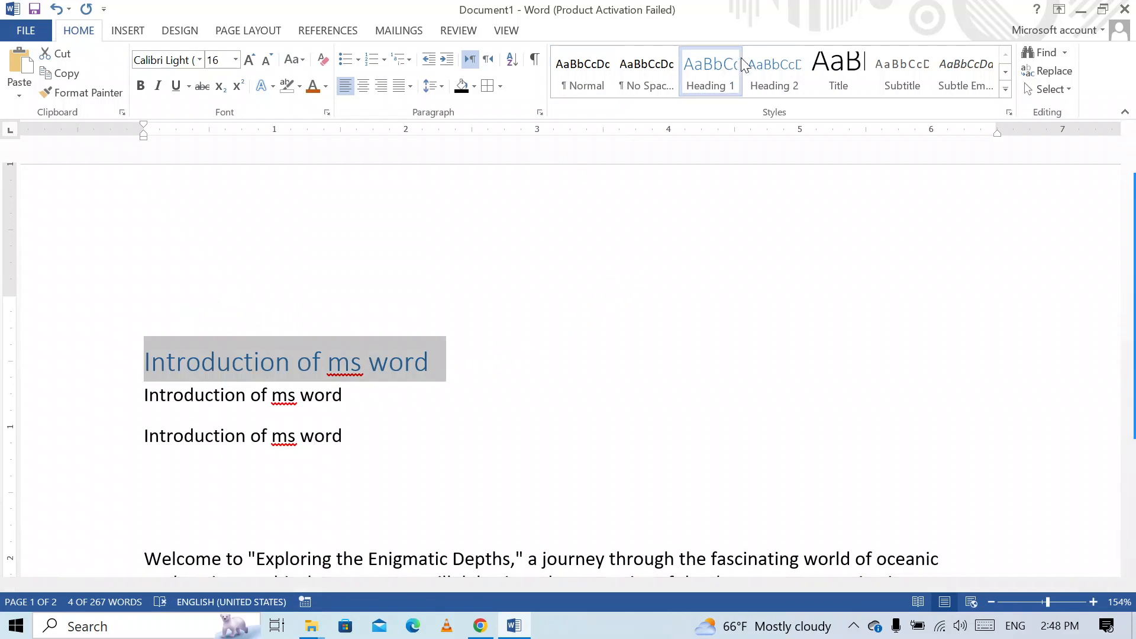
Apply the Heading 2 style to the second "Introduction of ms word" line
left_click_drag(351, 388, 147, 396)
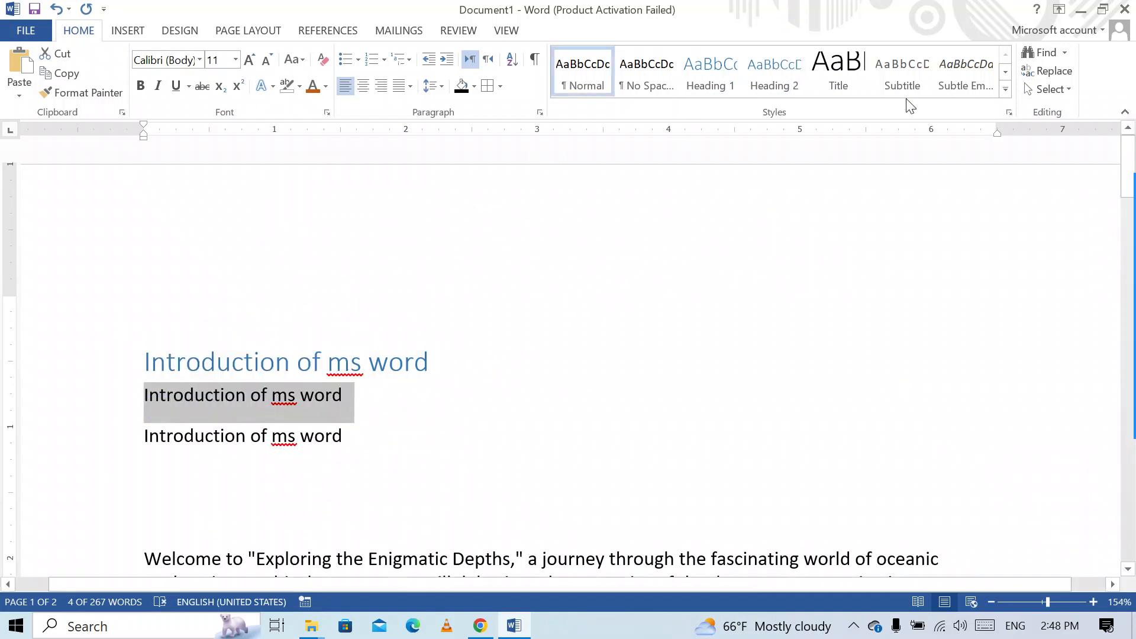
left_click(773, 88)
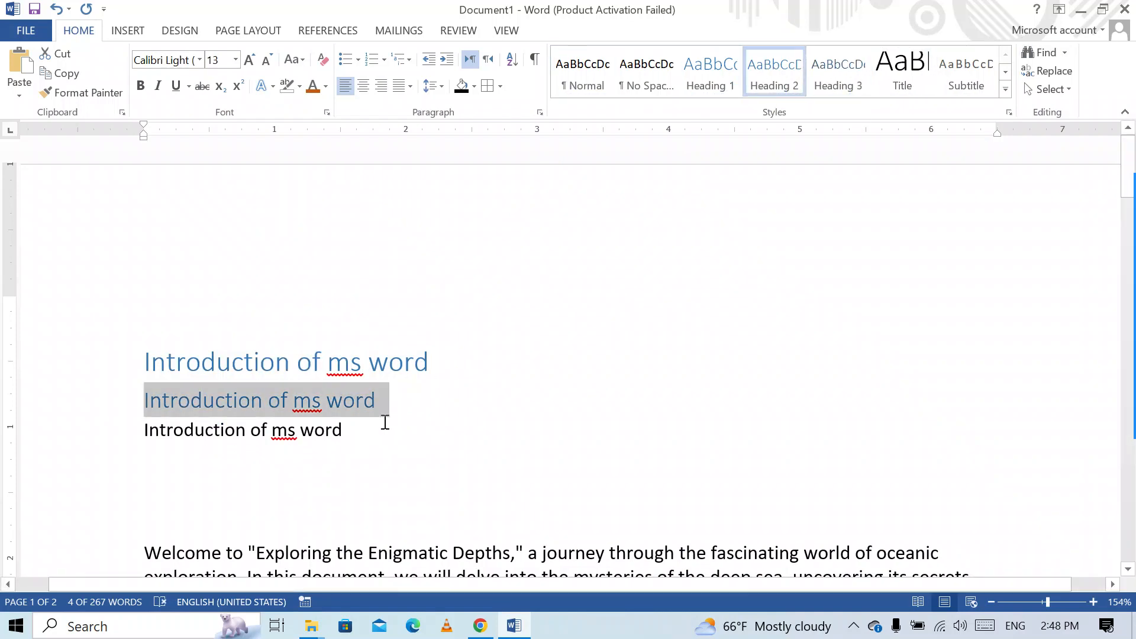
left_click(418, 391)
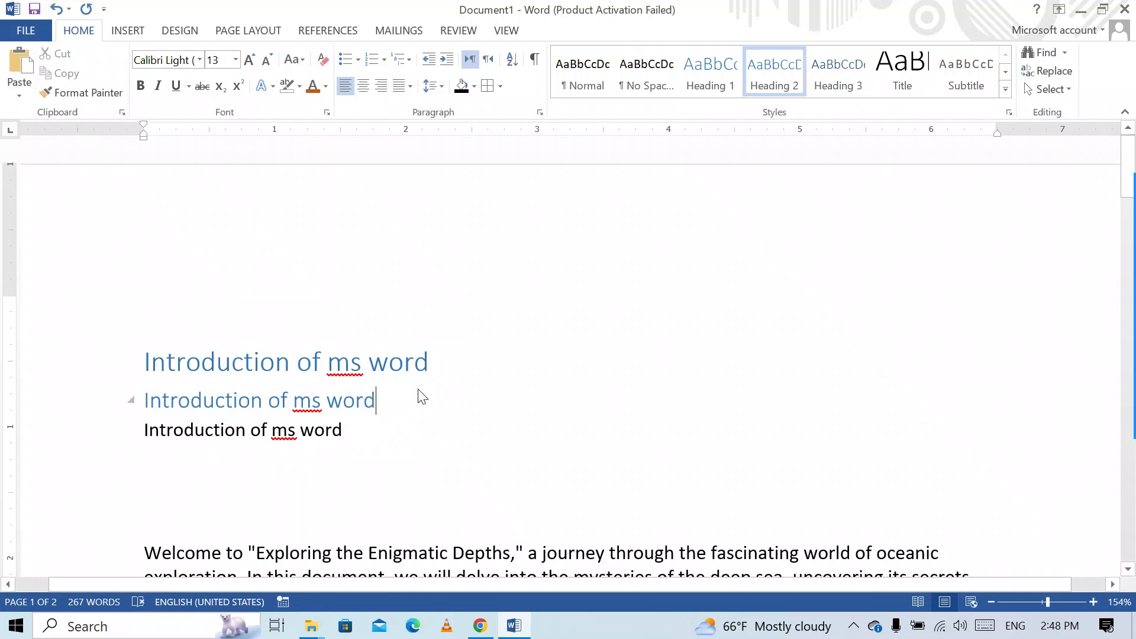
Try the 1., a., i. multilevel list on the two "Introduction of ms word" headings and undo it
left_click_drag(418, 389, 160, 357)
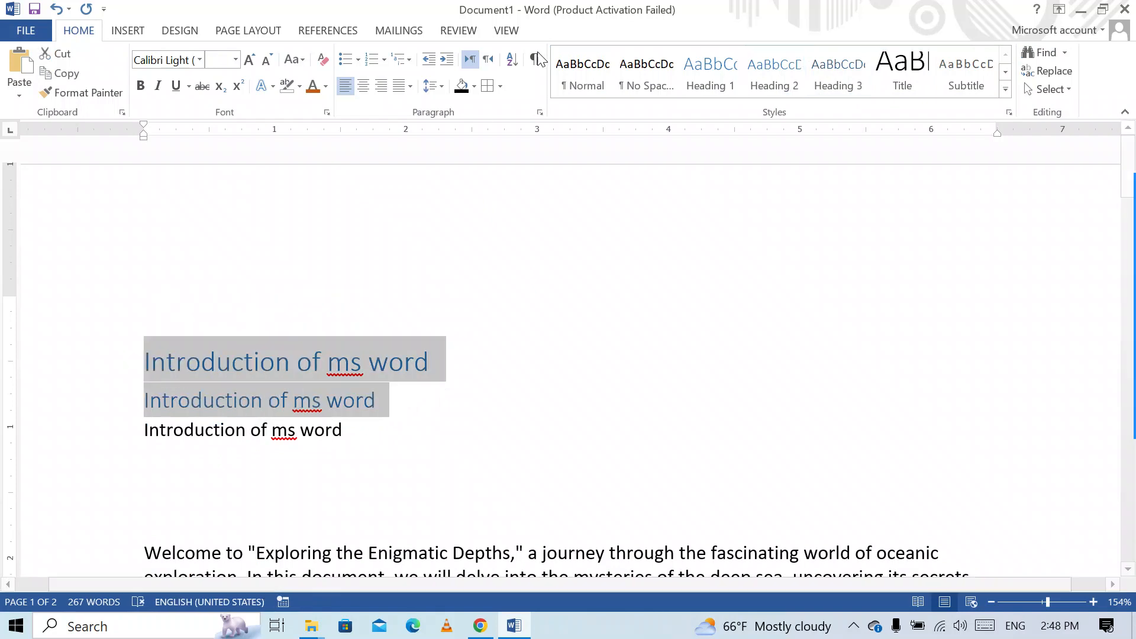
left_click(408, 59)
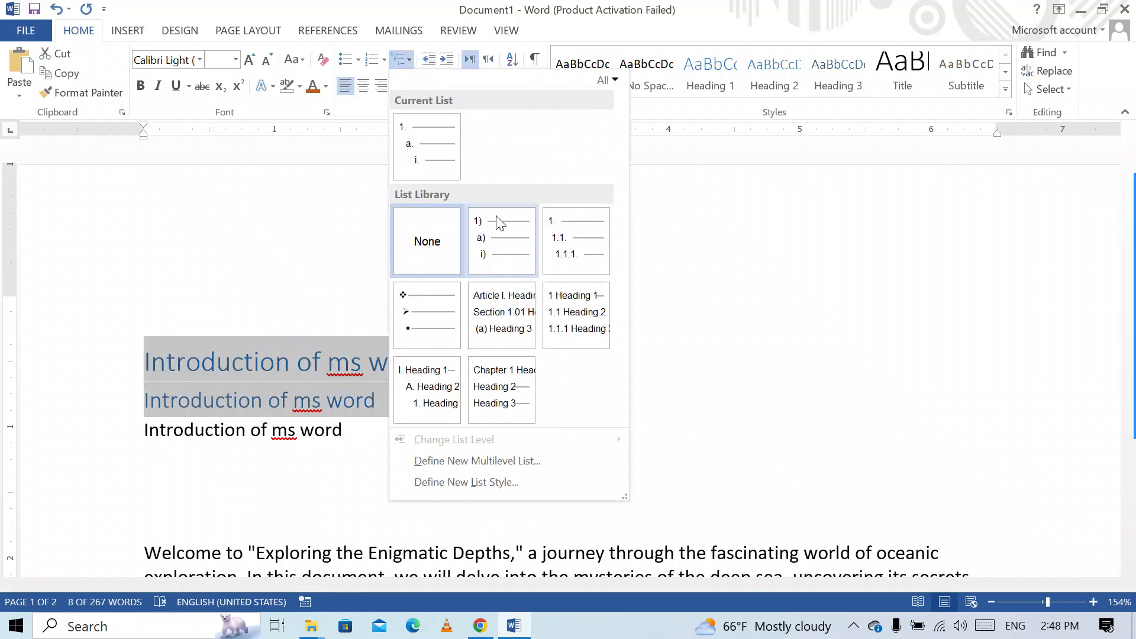
mouse_move(495, 239)
left_click(444, 155)
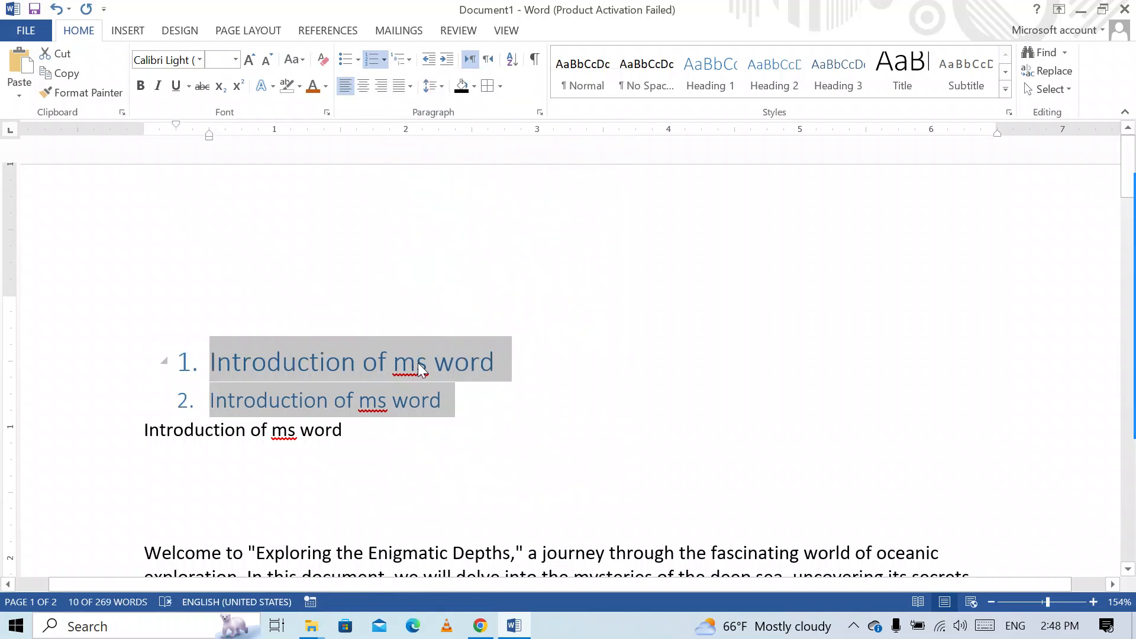
left_click_drag(467, 398, 178, 342)
key("ctrl+z")
key("ctrl+z")
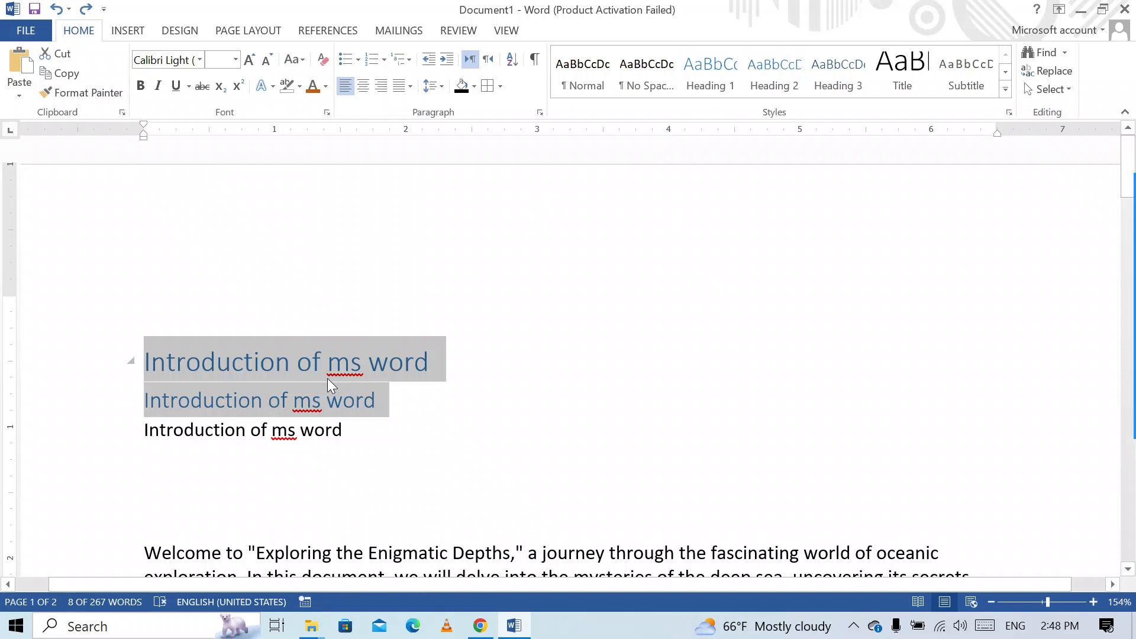
Format the first "Introduction of ms word" heading as bold Arial Black with a black font color
left_click(461, 364)
left_click_drag(430, 357, 127, 363)
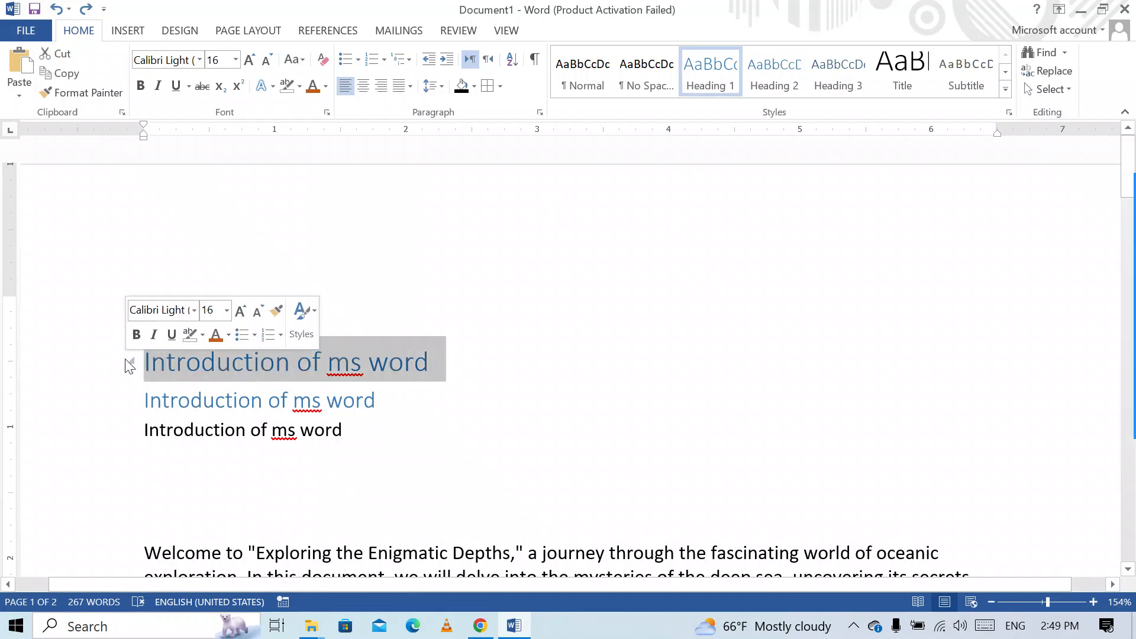
left_click(142, 85)
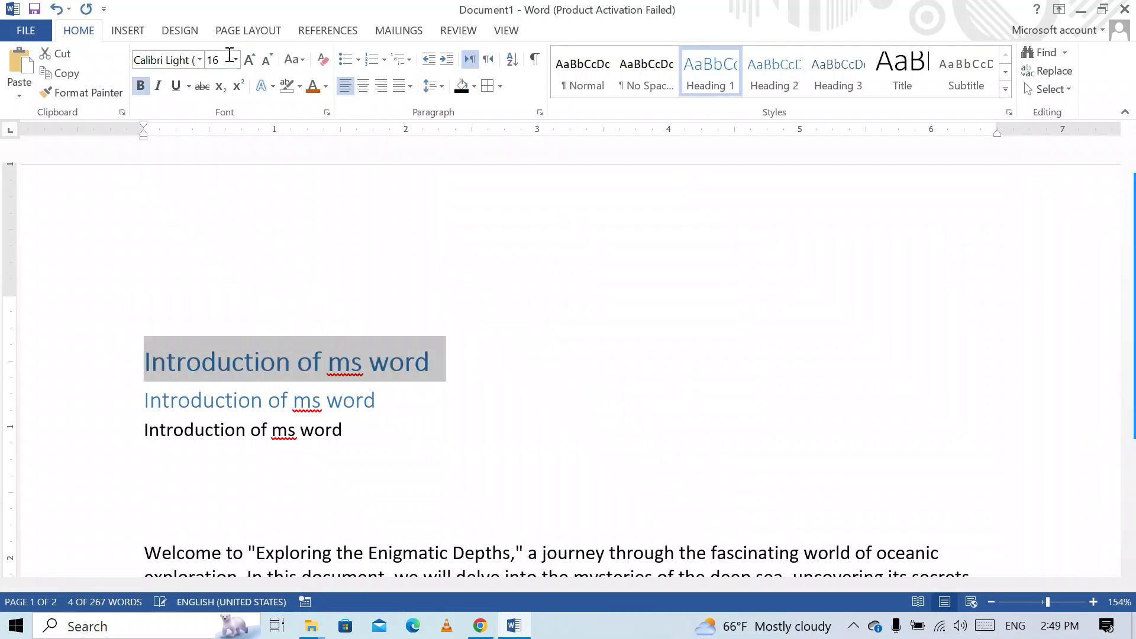
left_click(199, 60)
left_click(184, 202)
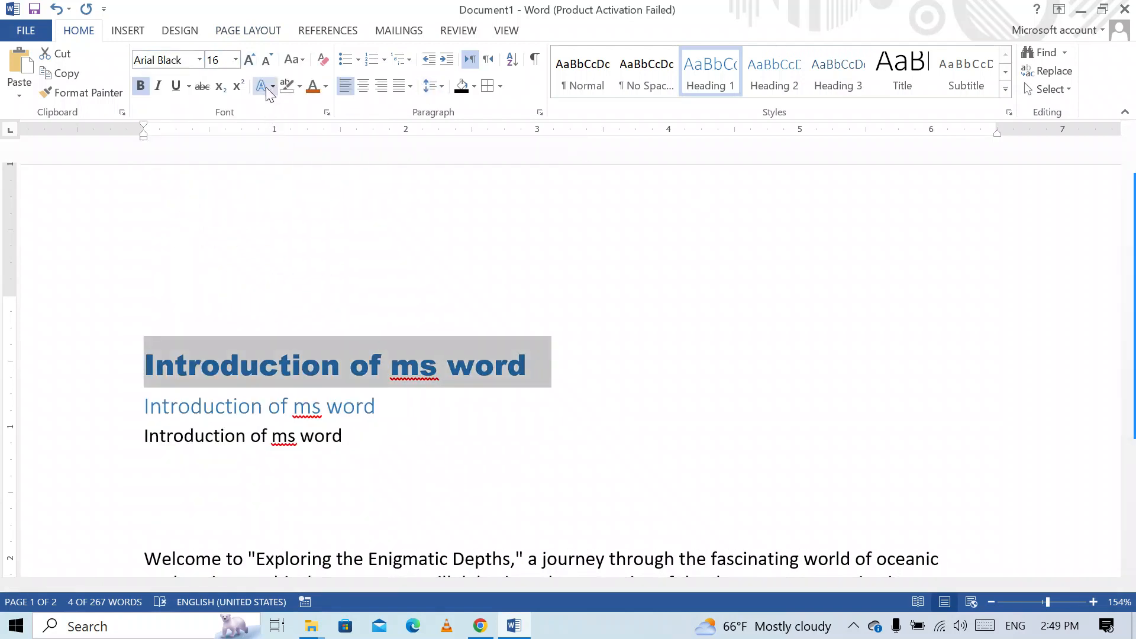
left_click(325, 86)
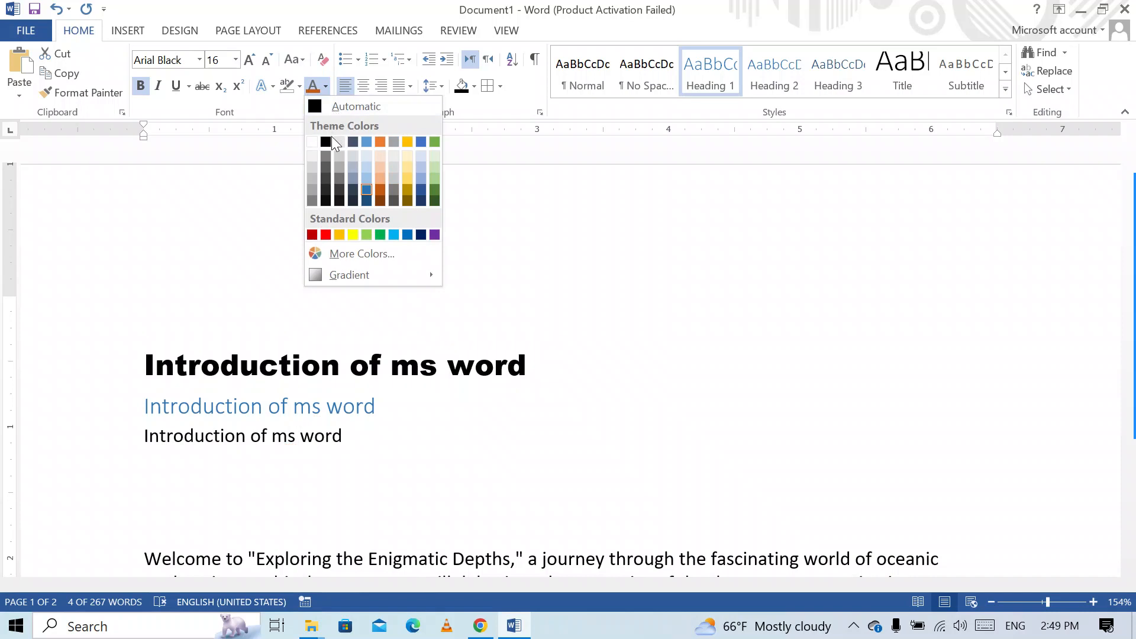
left_click(331, 144)
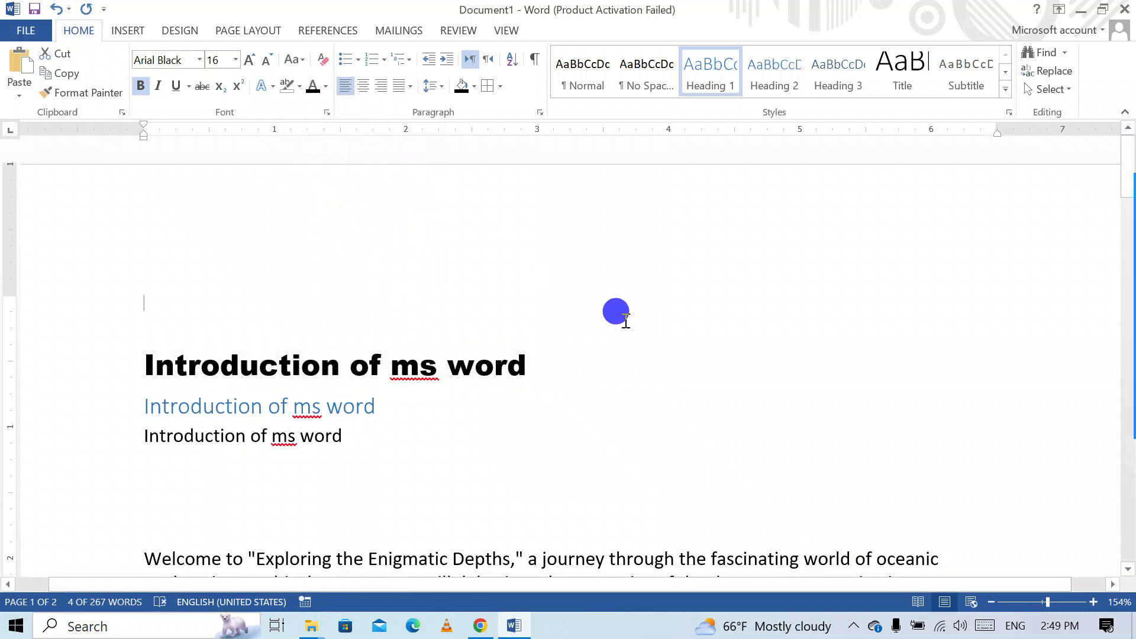
left_click(614, 312)
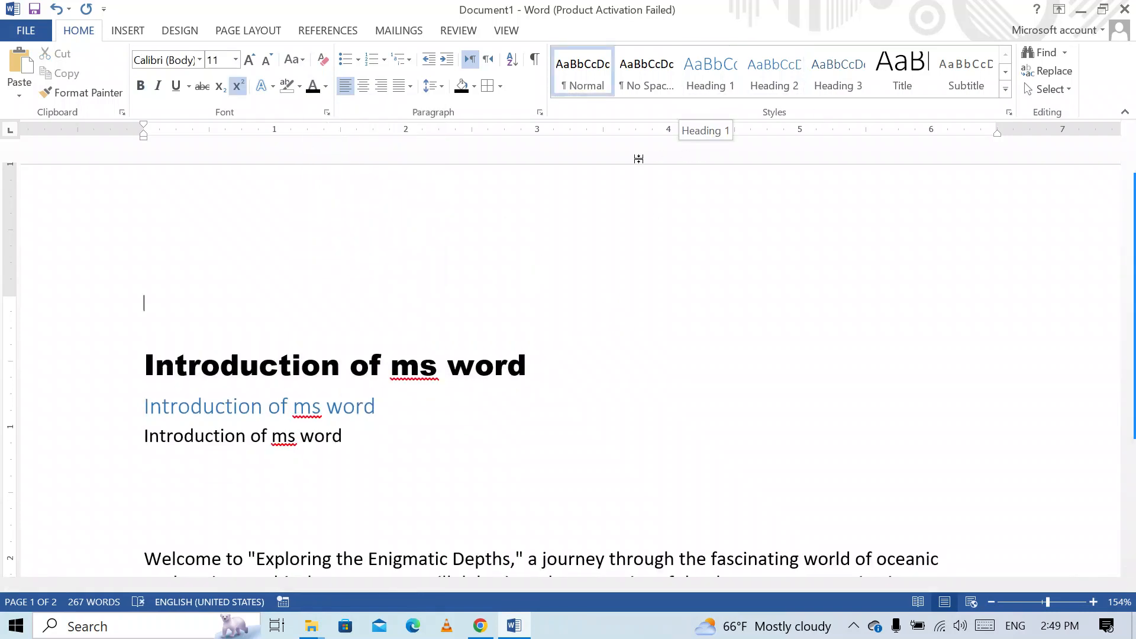
left_click(127, 363)
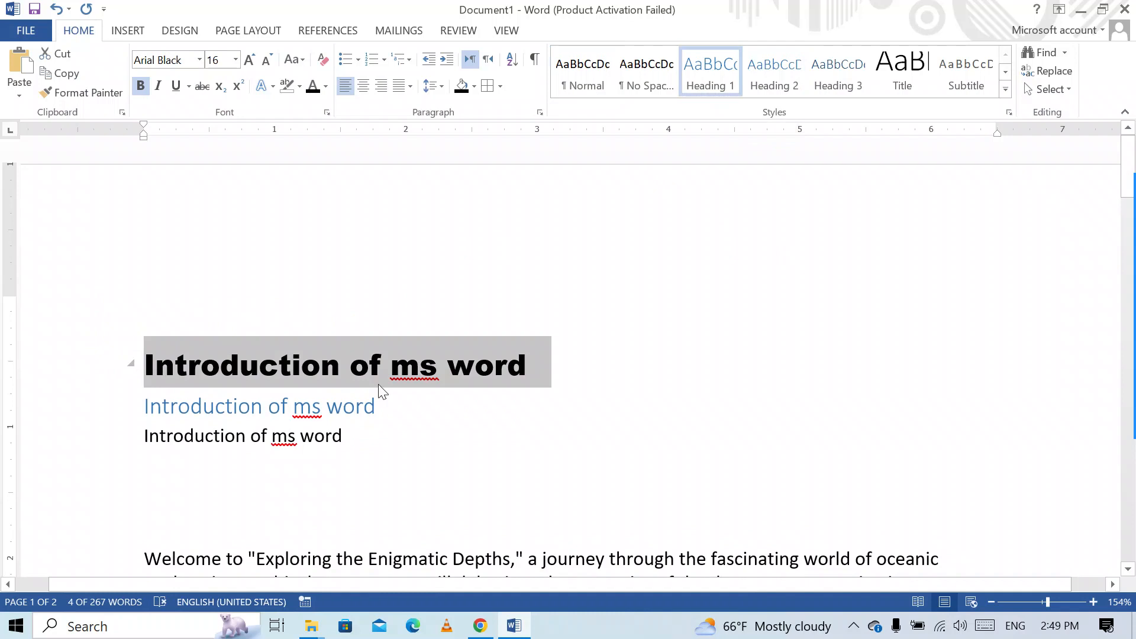
left_click(641, 325)
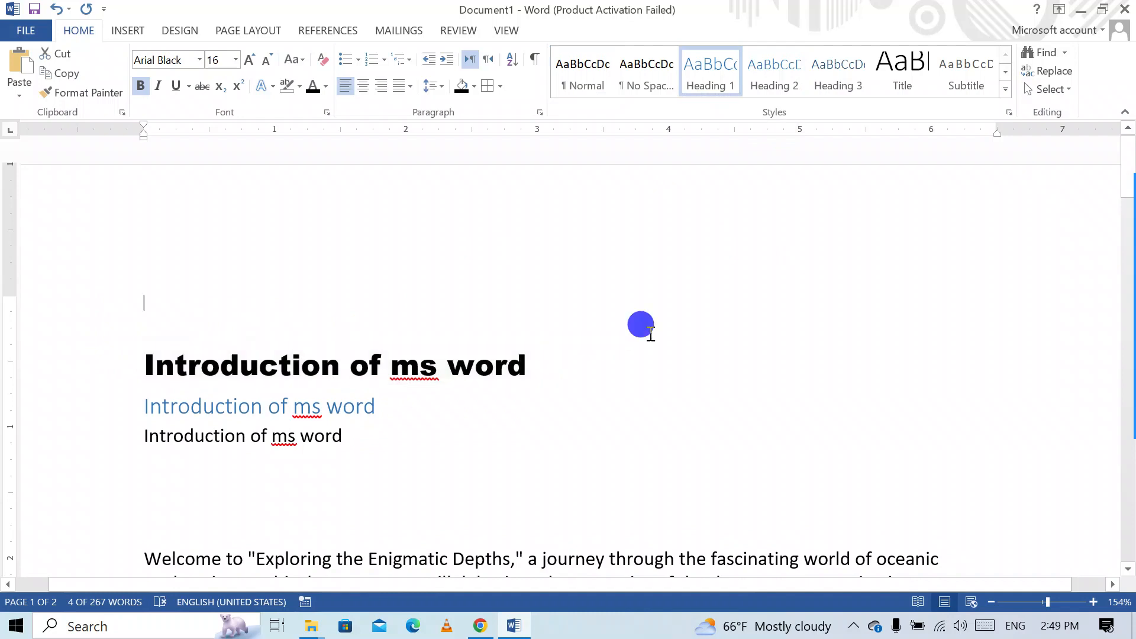
left_click(904, 85)
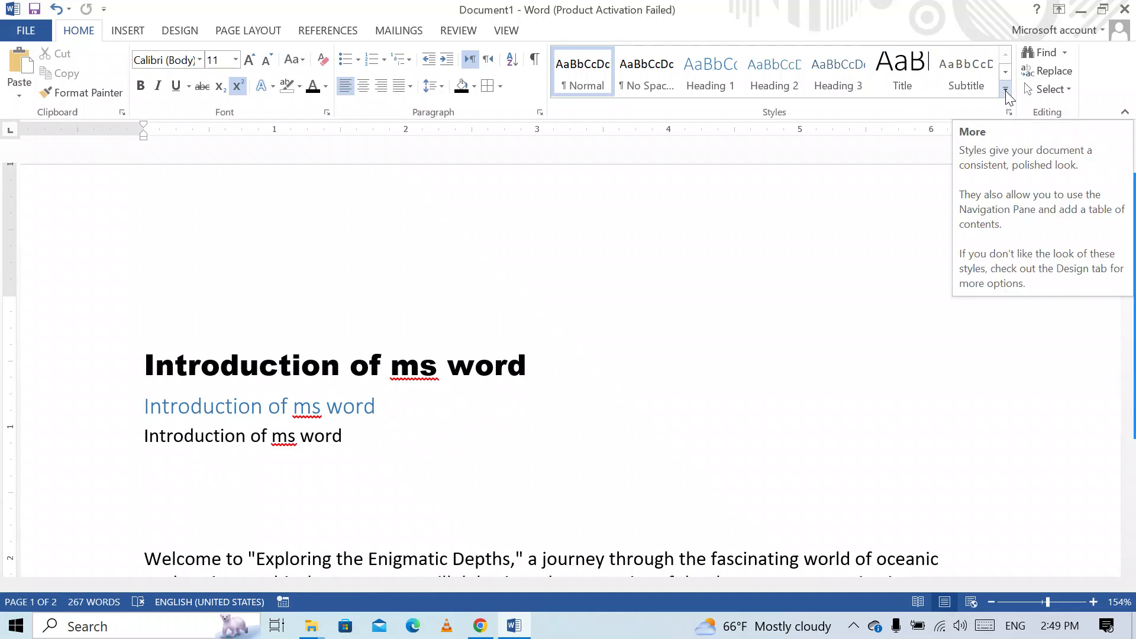
mouse_move(1124, 313)
left_click(1118, 333)
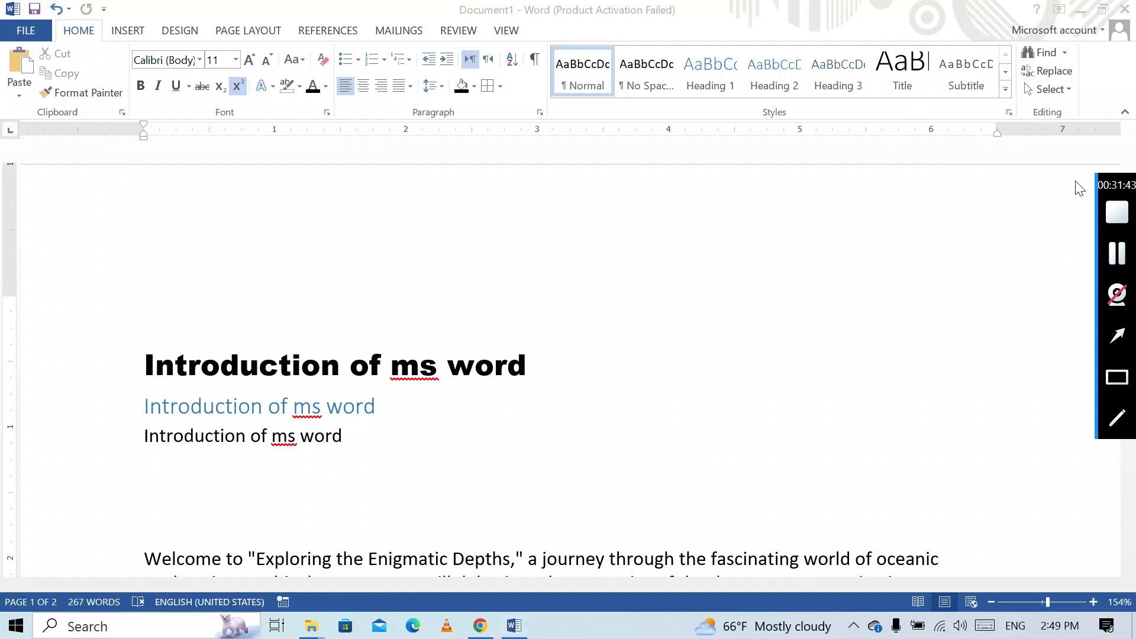
left_click(947, 211)
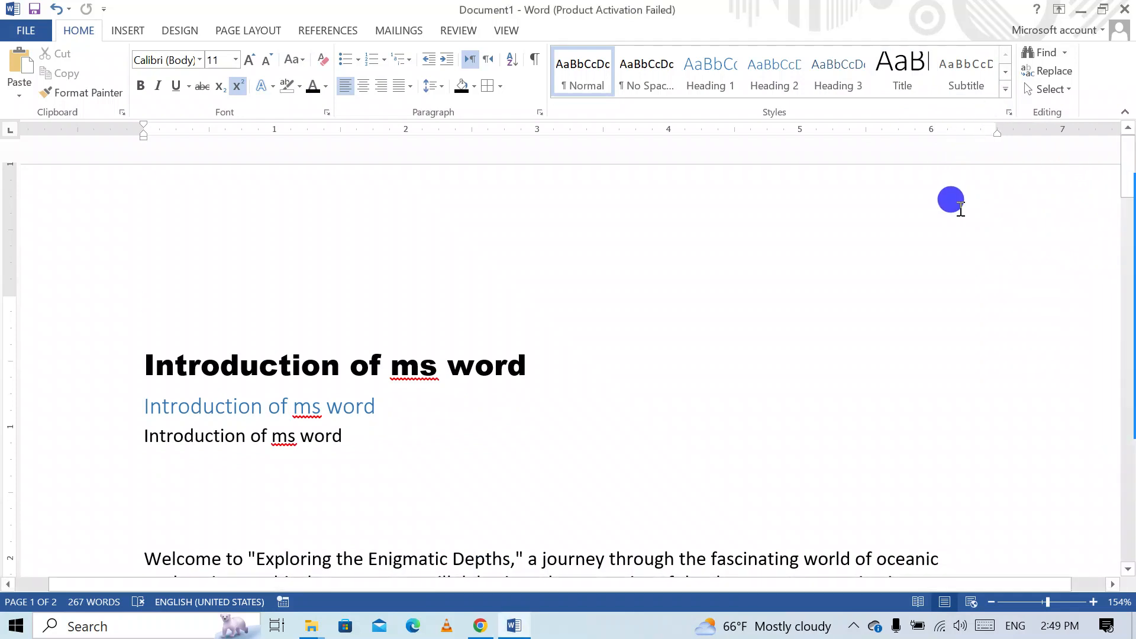
mouse_move(1128, 350)
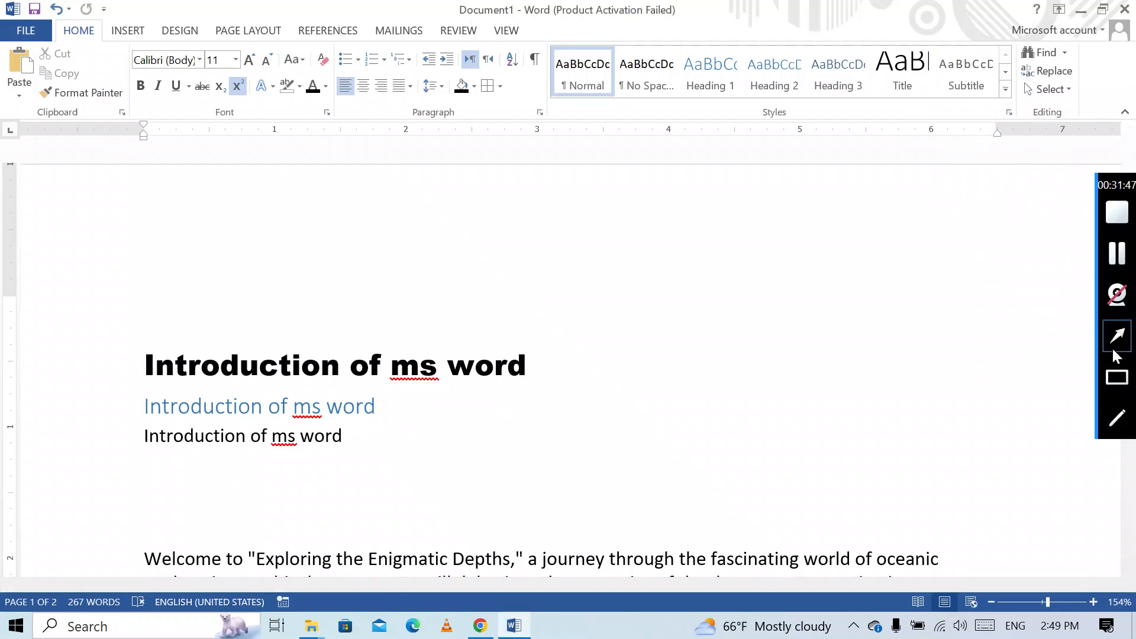
left_click(1117, 377)
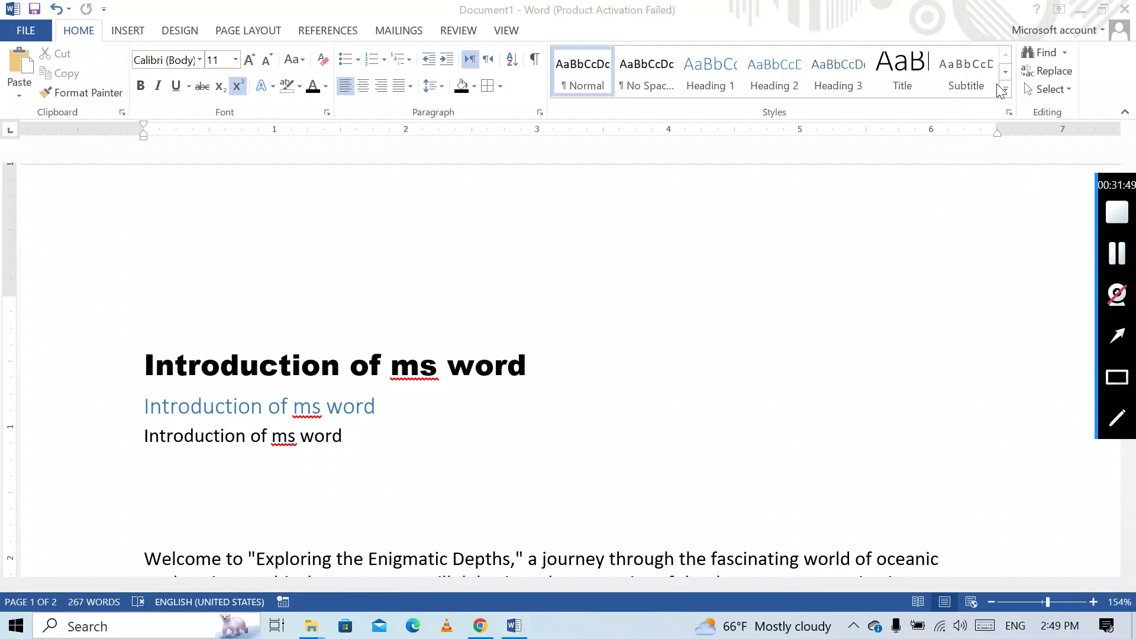
left_click_drag(994, 77, 1024, 104)
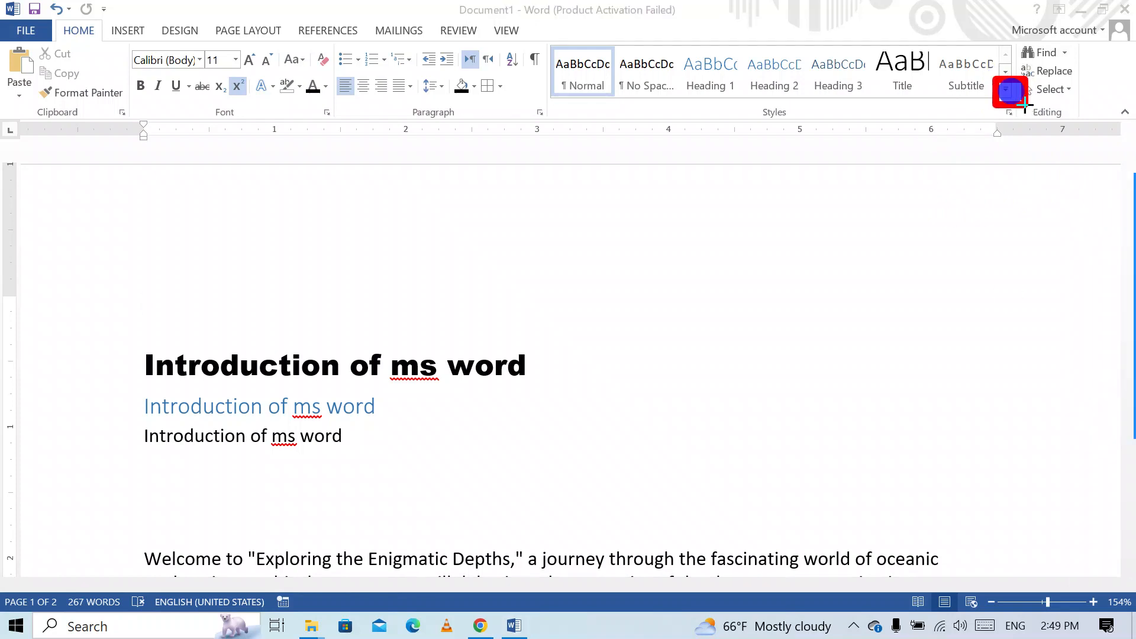
Expand the full style gallery to view the available styles and close it without applying one
left_click(1006, 91)
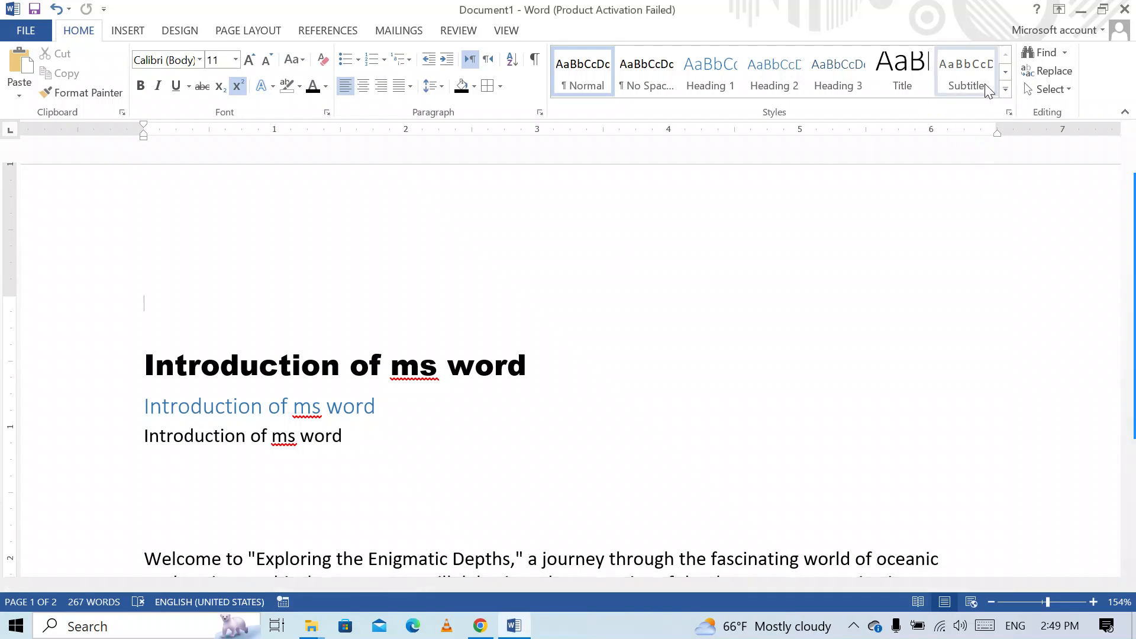
left_click(1005, 90)
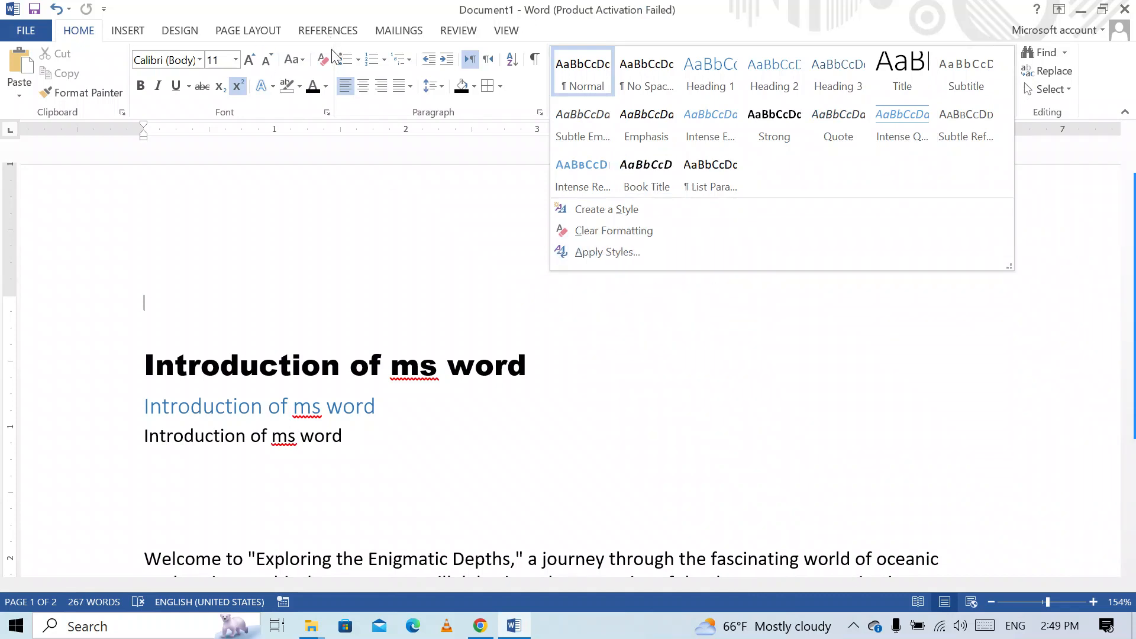
left_click(924, 336)
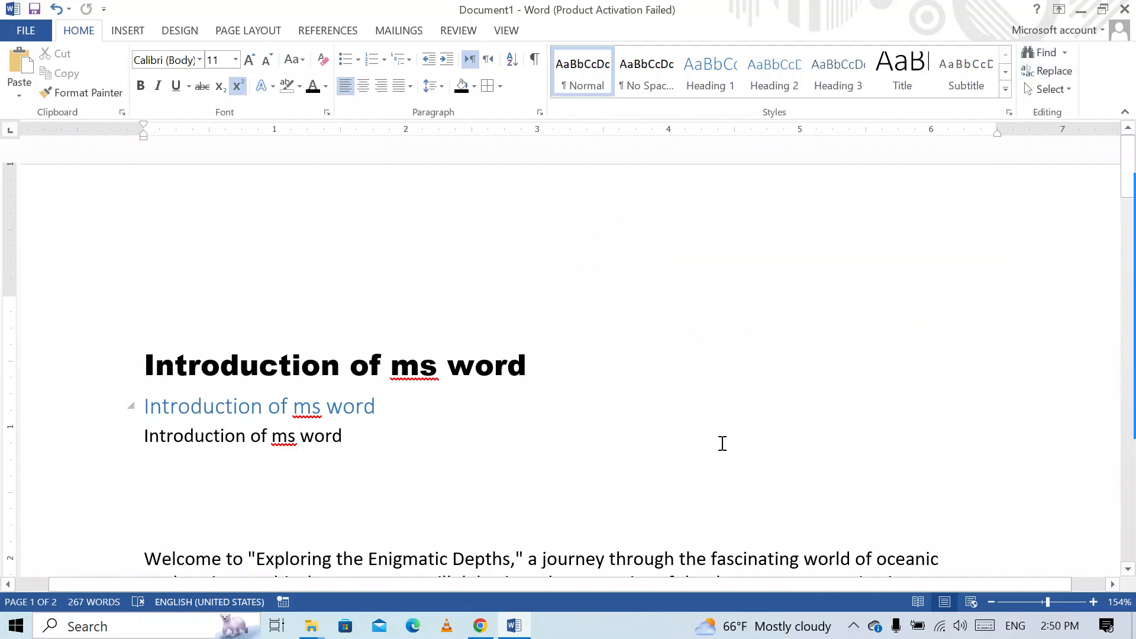
Reduce the document zoom to 100% and look over the introduction and chapter text
scroll(722, 444, "down", 4)
scroll(721, 442, "down", 7)
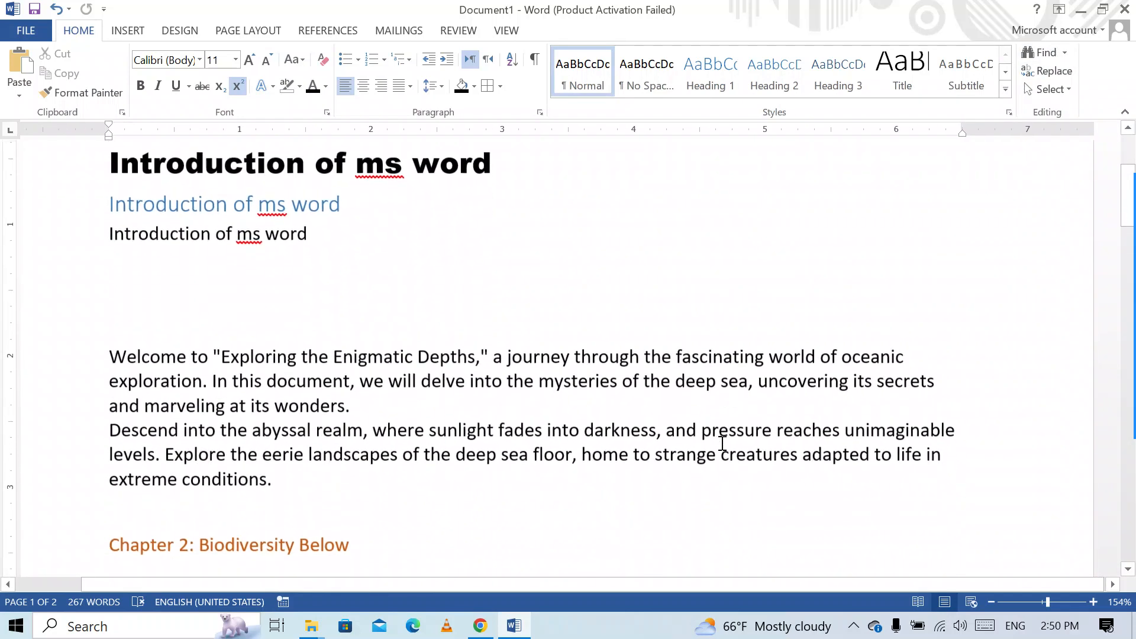
scroll(720, 443, "up", 2)
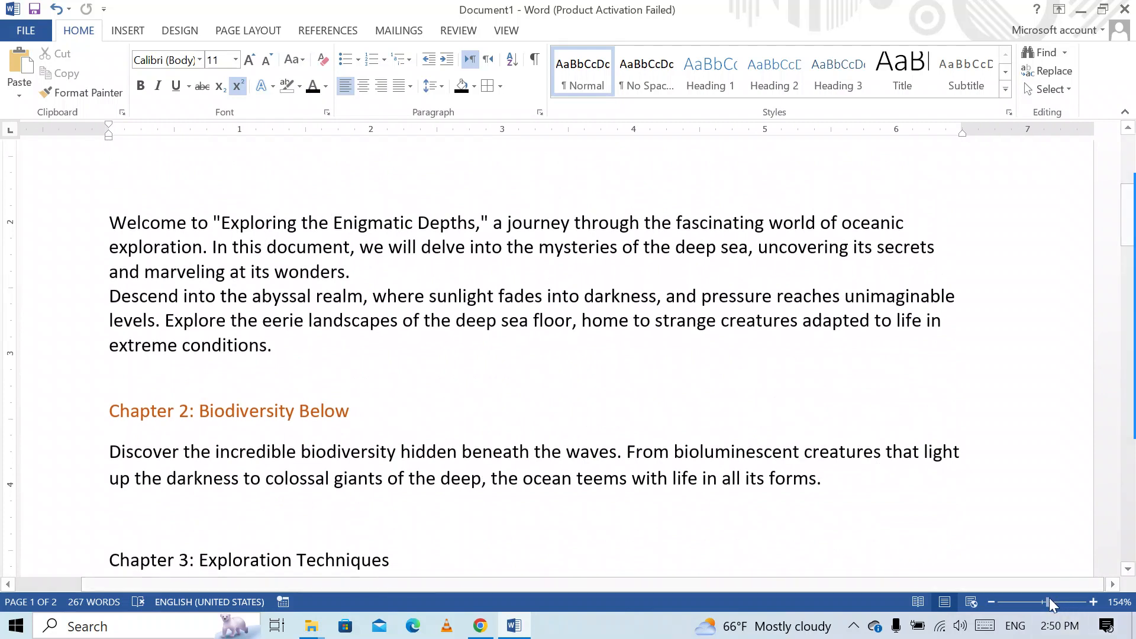
left_click_drag(1049, 599, 1046, 599)
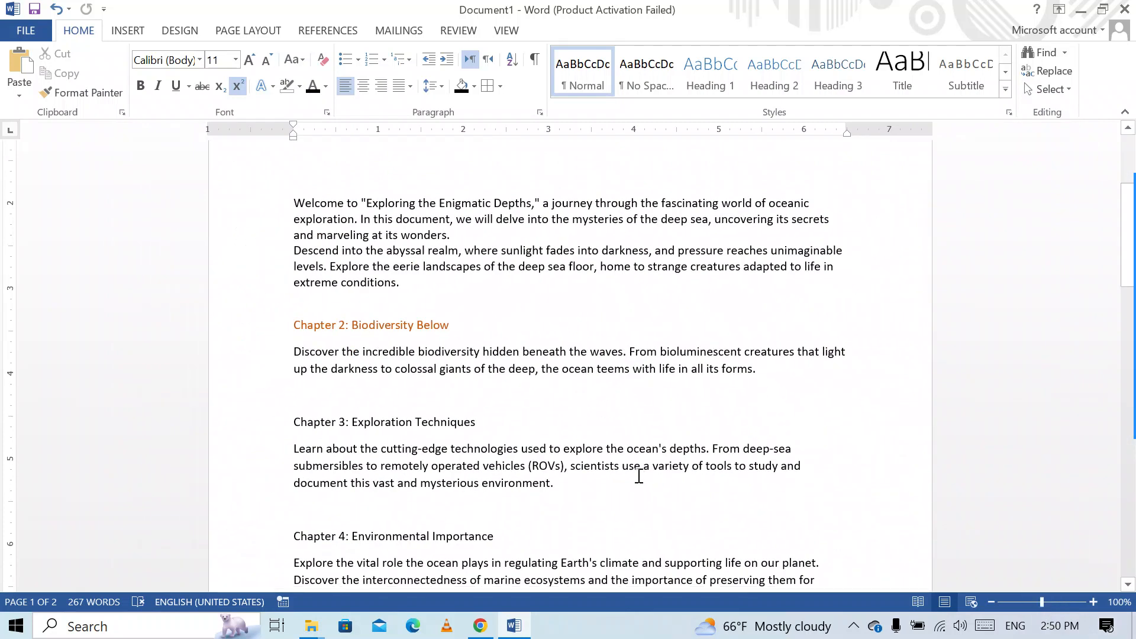
scroll(642, 450, "up", 3)
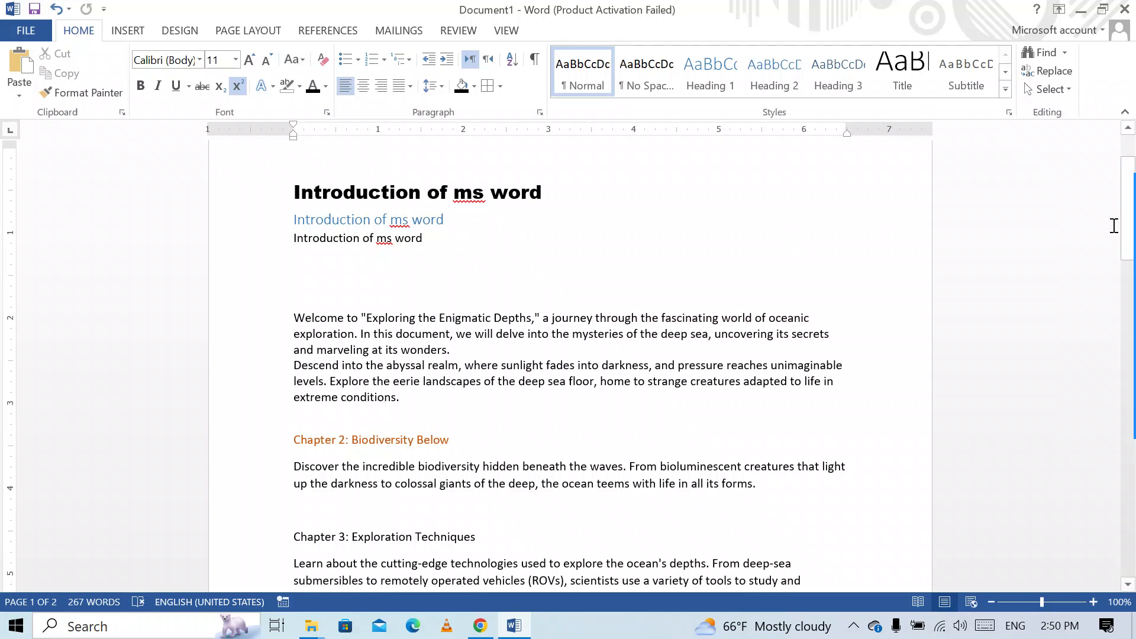
scroll(631, 327, "down", 3)
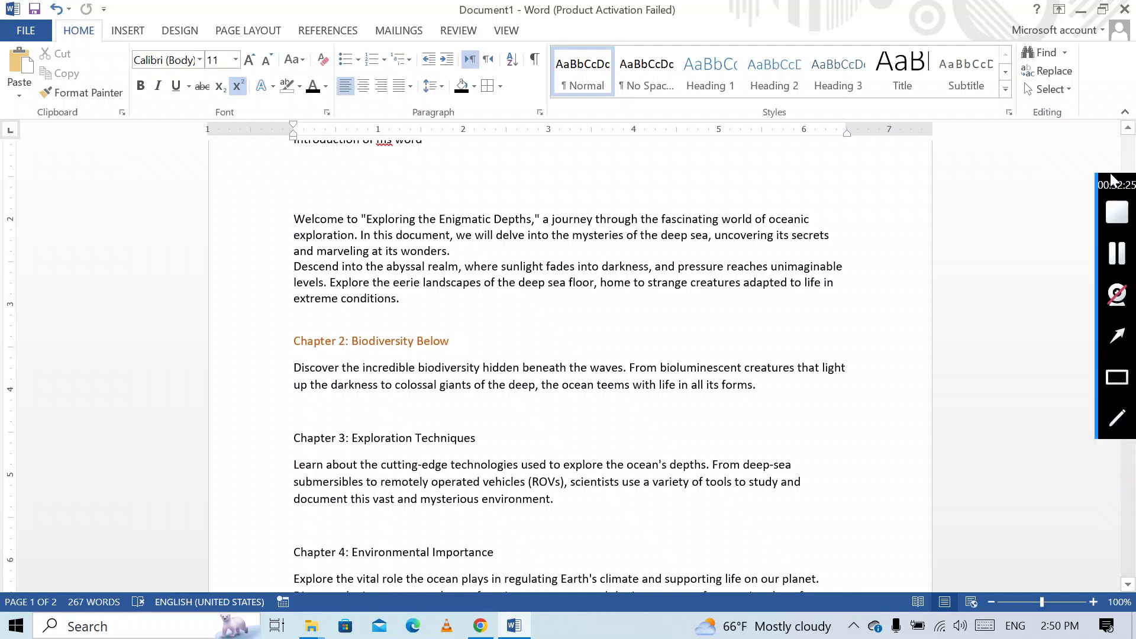
Open the document search and view its additional find options, including the plain Find command's choices
left_click(1046, 54)
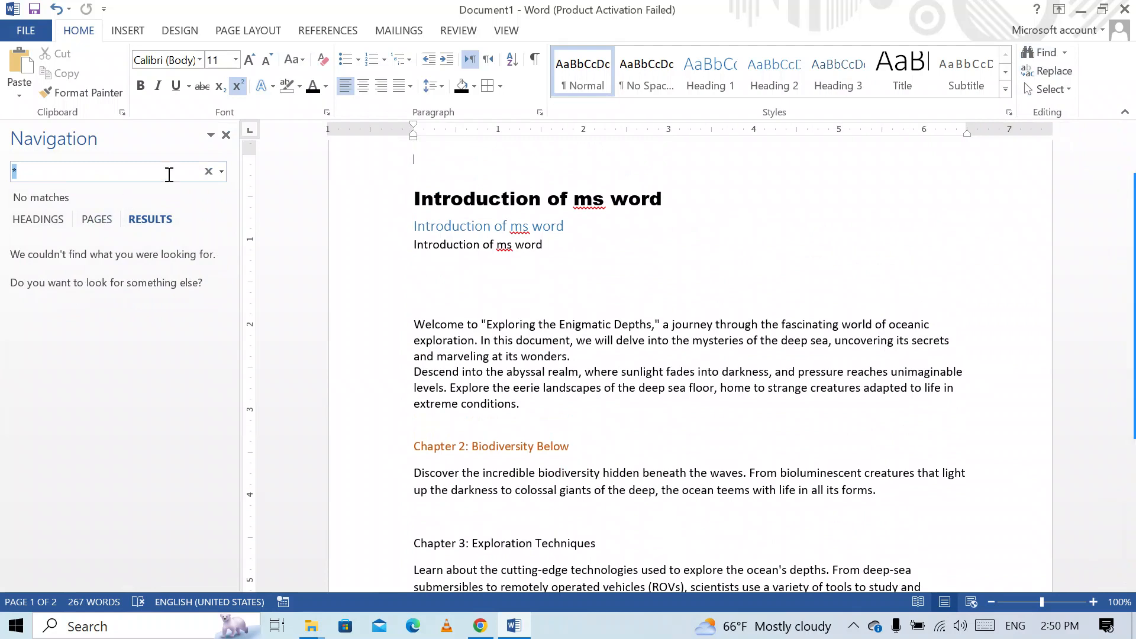
left_click(222, 172)
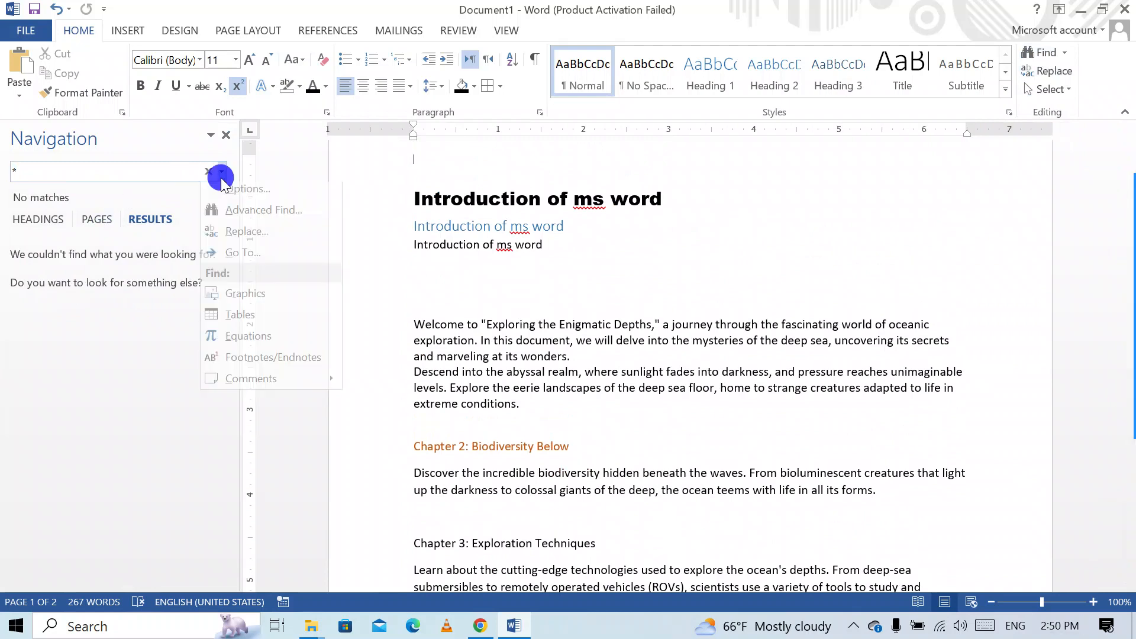
left_click(1067, 52)
left_click(1067, 52)
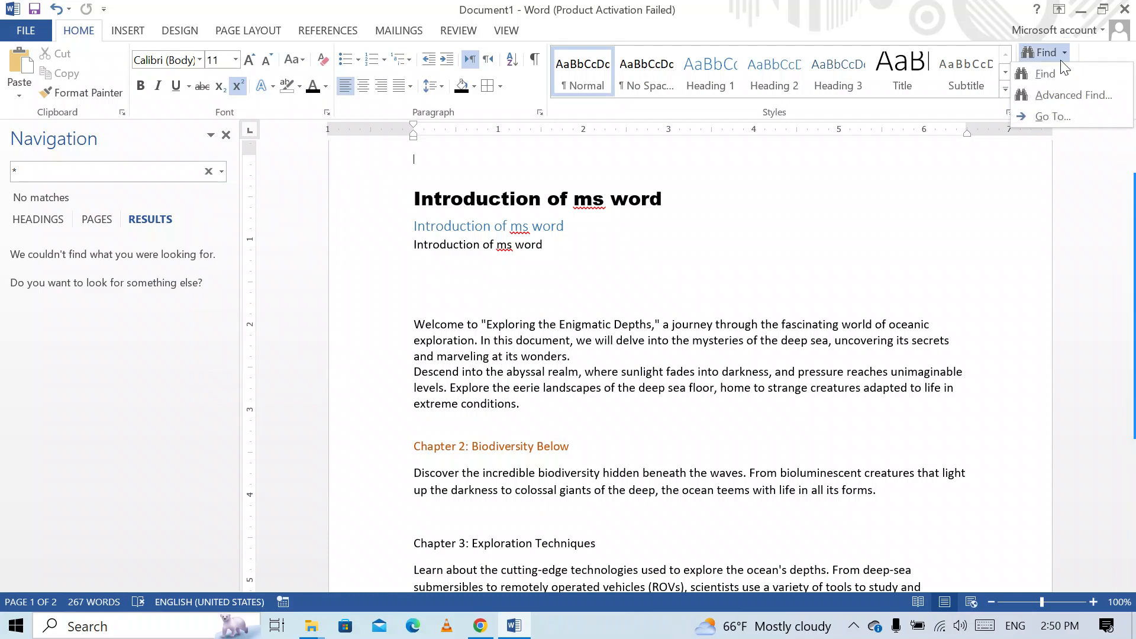
left_click(1052, 75)
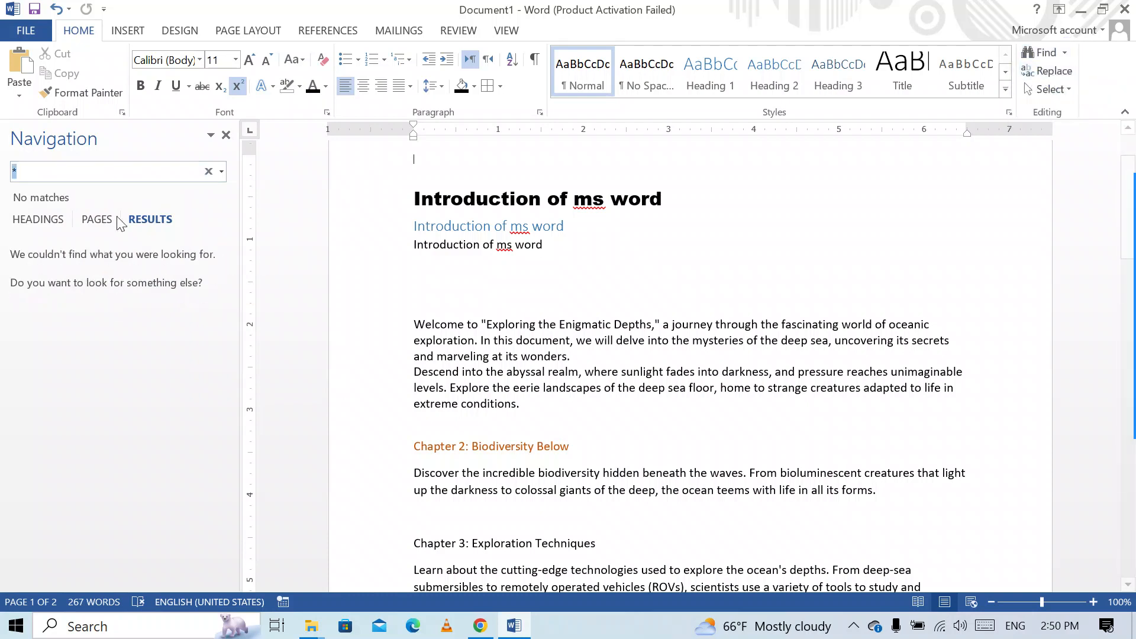
left_click(221, 172)
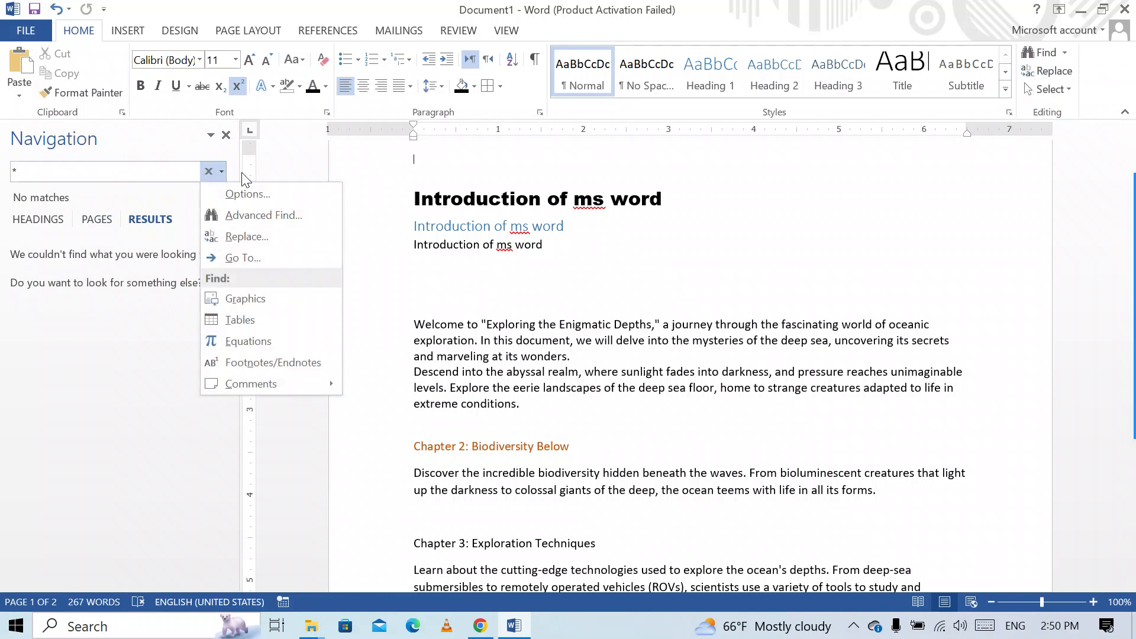
mouse_move(1134, 311)
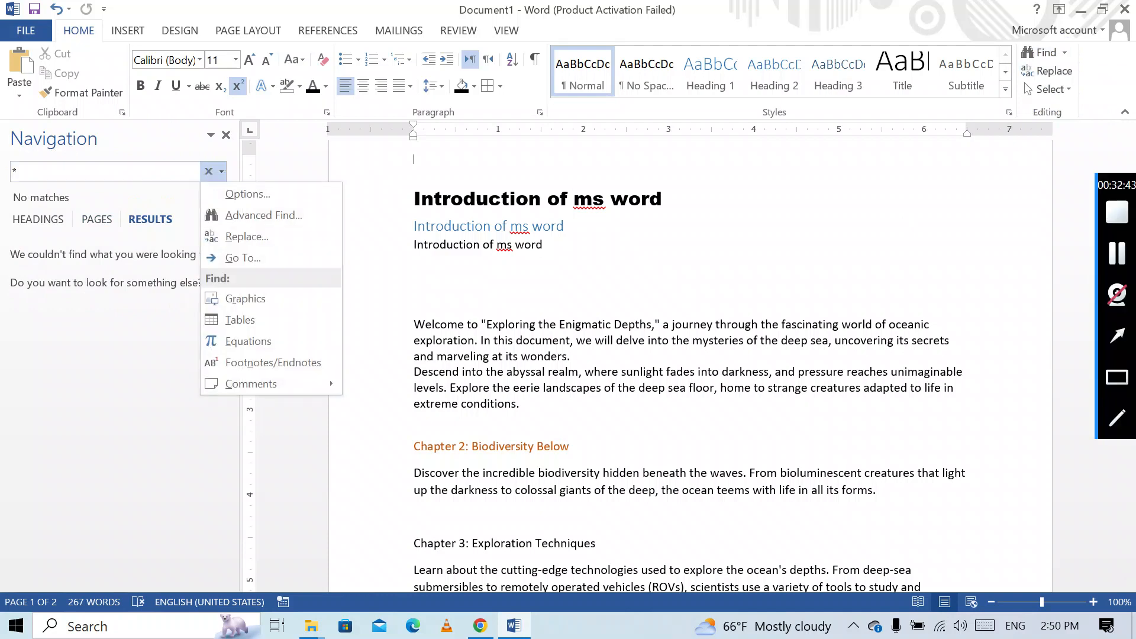
left_click(1117, 335)
mouse_move(290, 238)
left_mouse_down()
mouse_move(240, 212)
mouse_move(225, 180)
left_mouse_up()
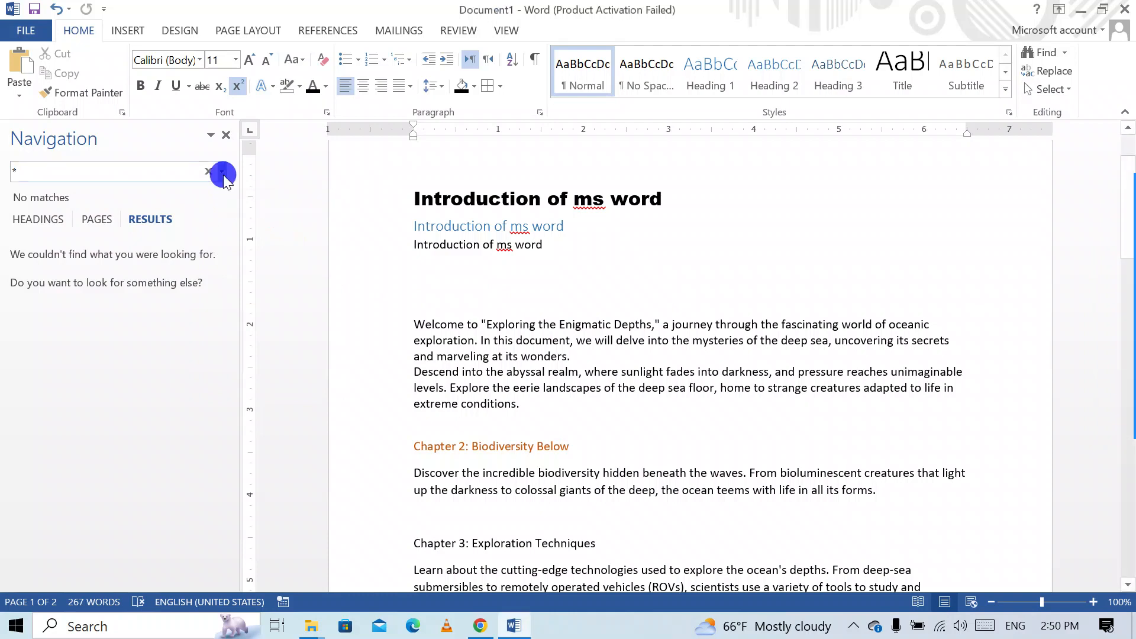
Use Advanced Find to locate the word "Discover" in the document, moving the dialog clear of the text
left_click(222, 172)
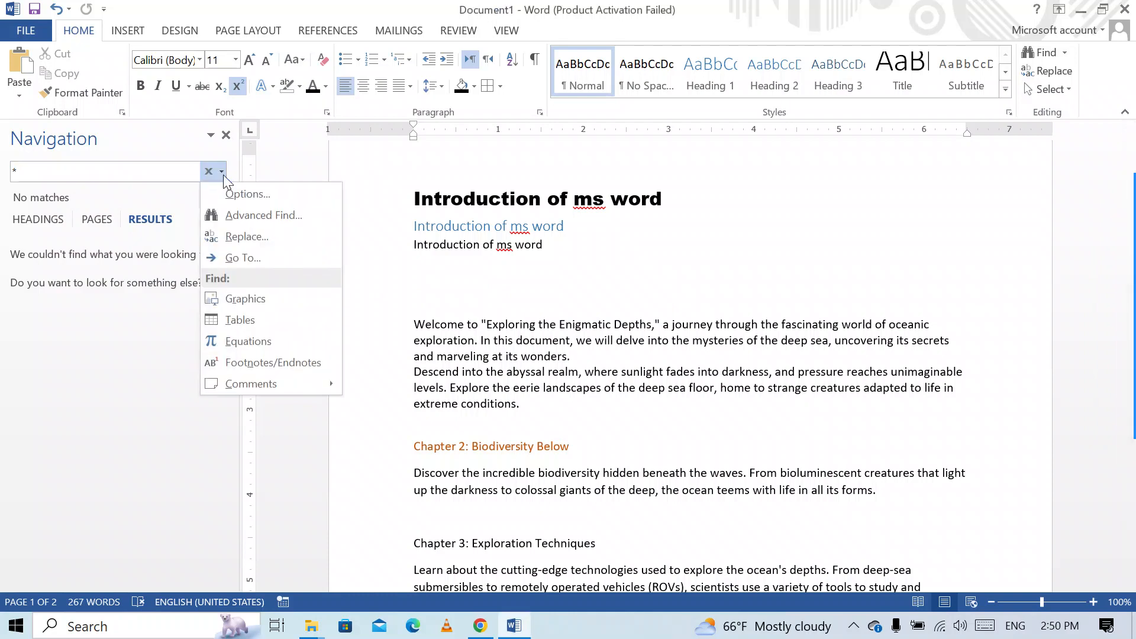
left_click(261, 216)
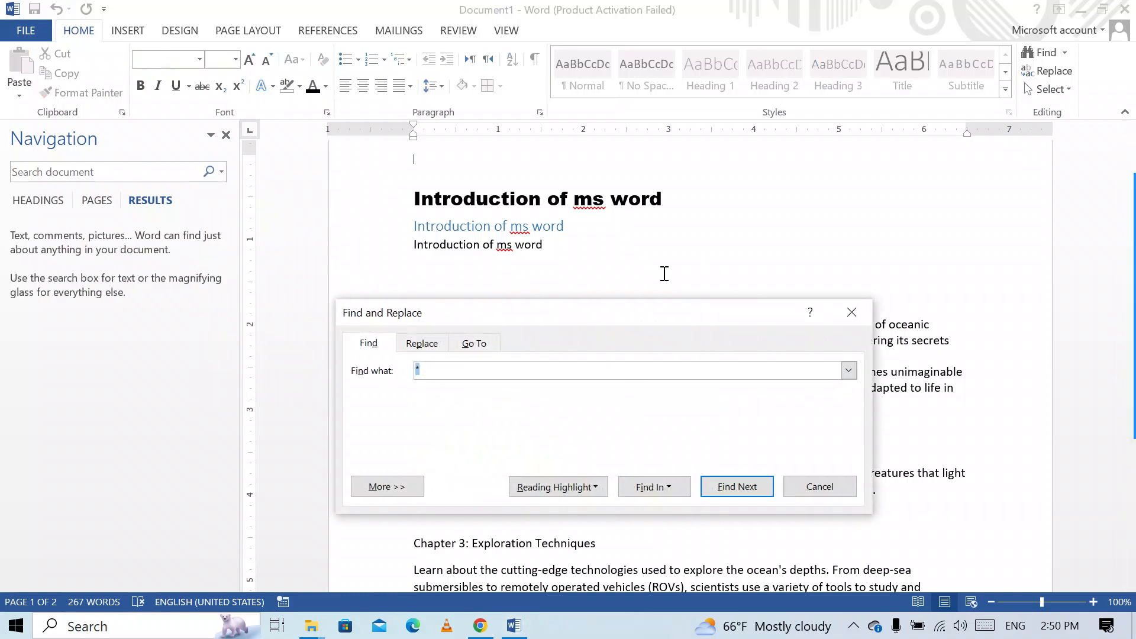
left_click_drag(655, 320, 732, 155)
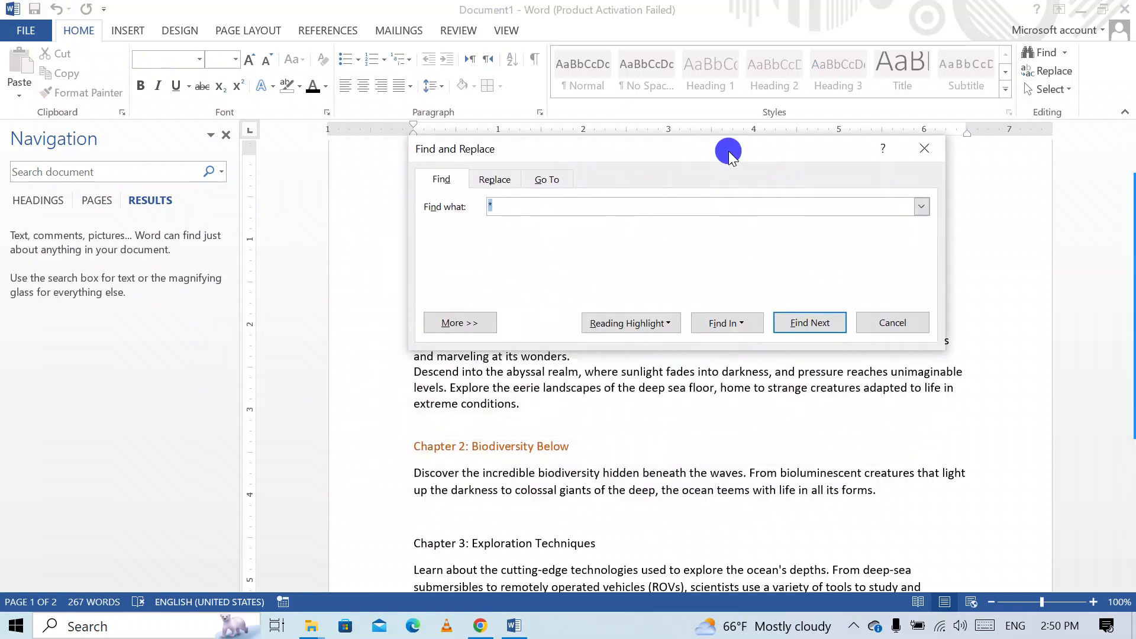
key("BackSpace")
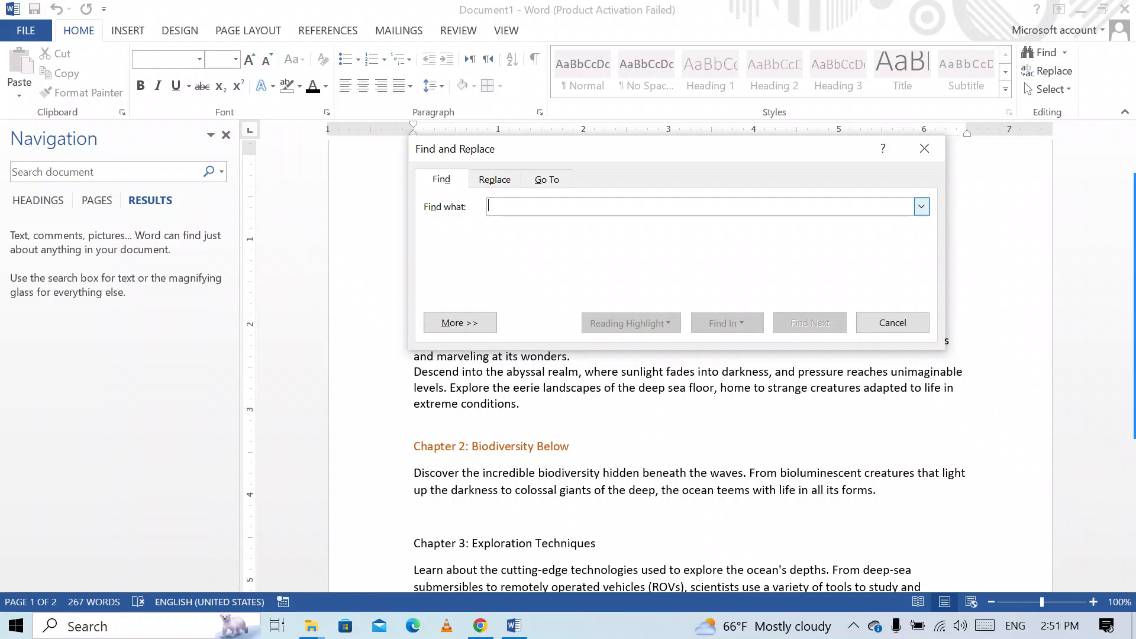
type("Discover")
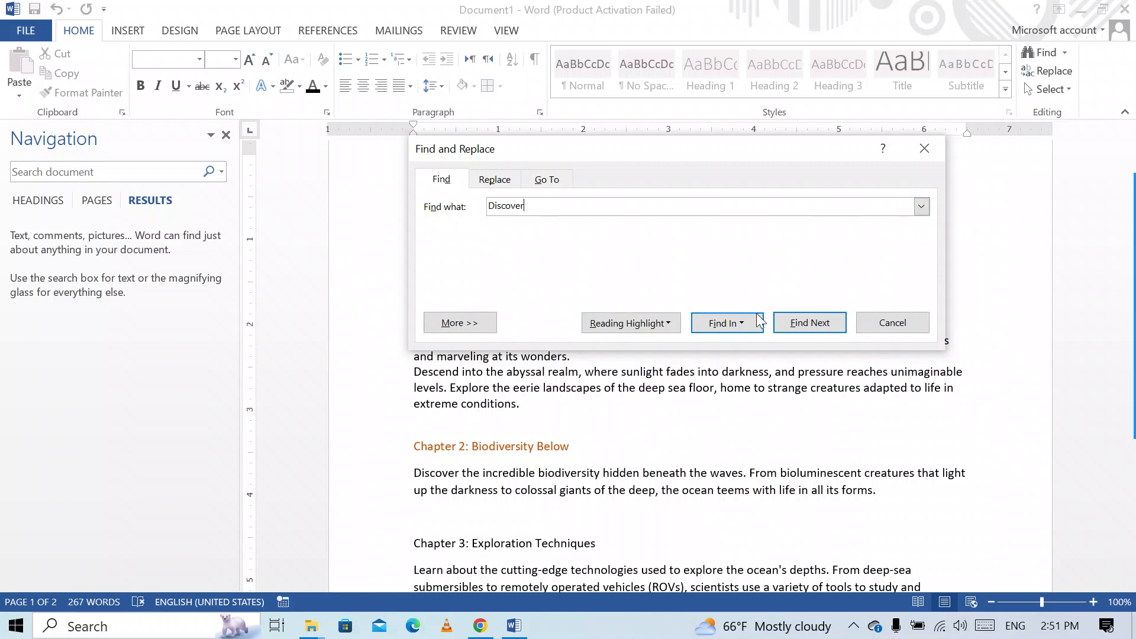
left_click(800, 327)
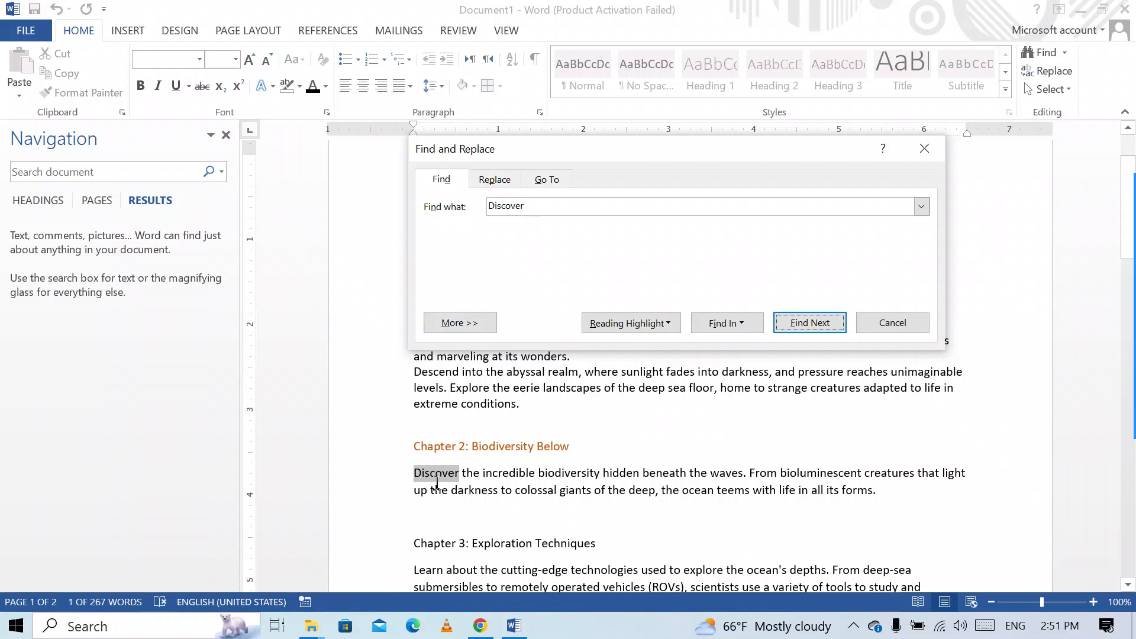
Replace the found "Discover" in the Chapter 2 paragraph with "Explore" and check the changed sentence
left_click(485, 180)
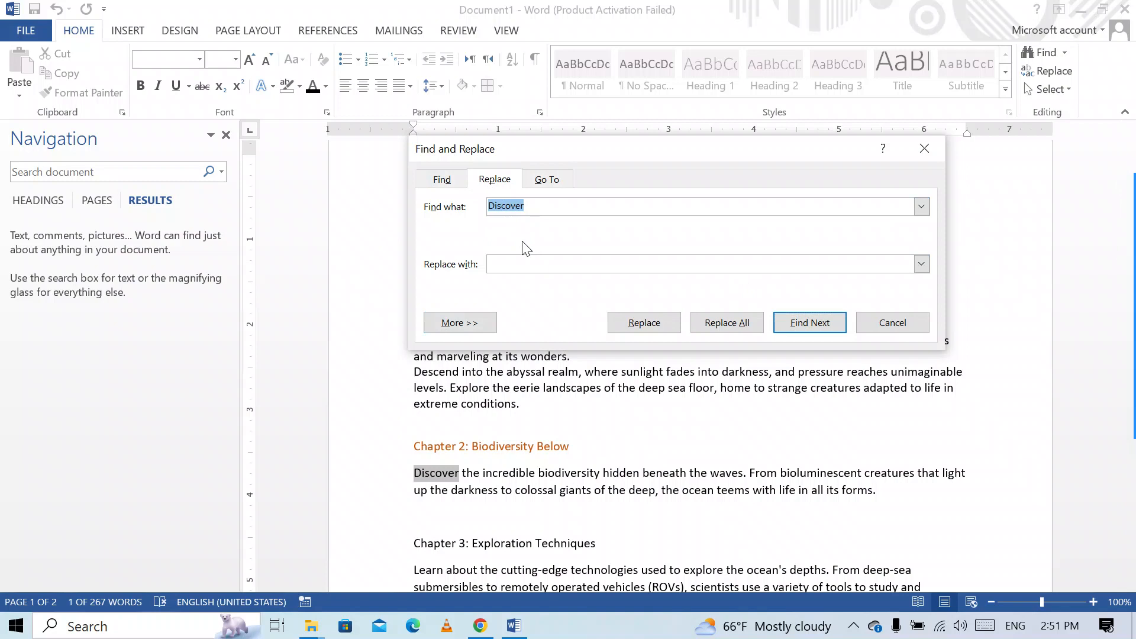
left_click(538, 263)
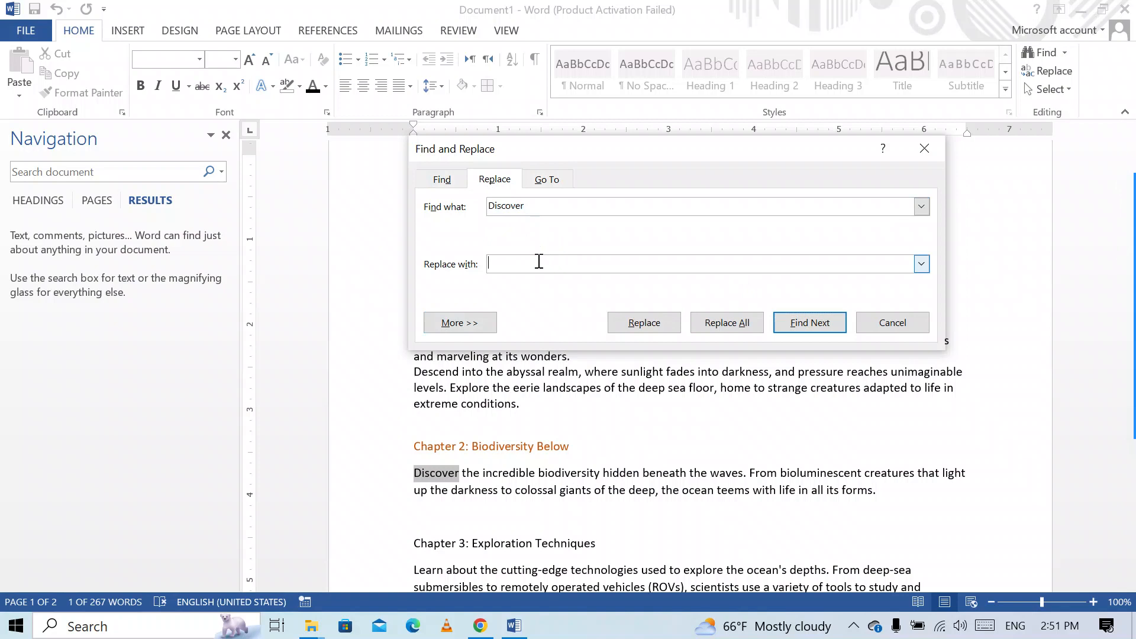
type("Explore")
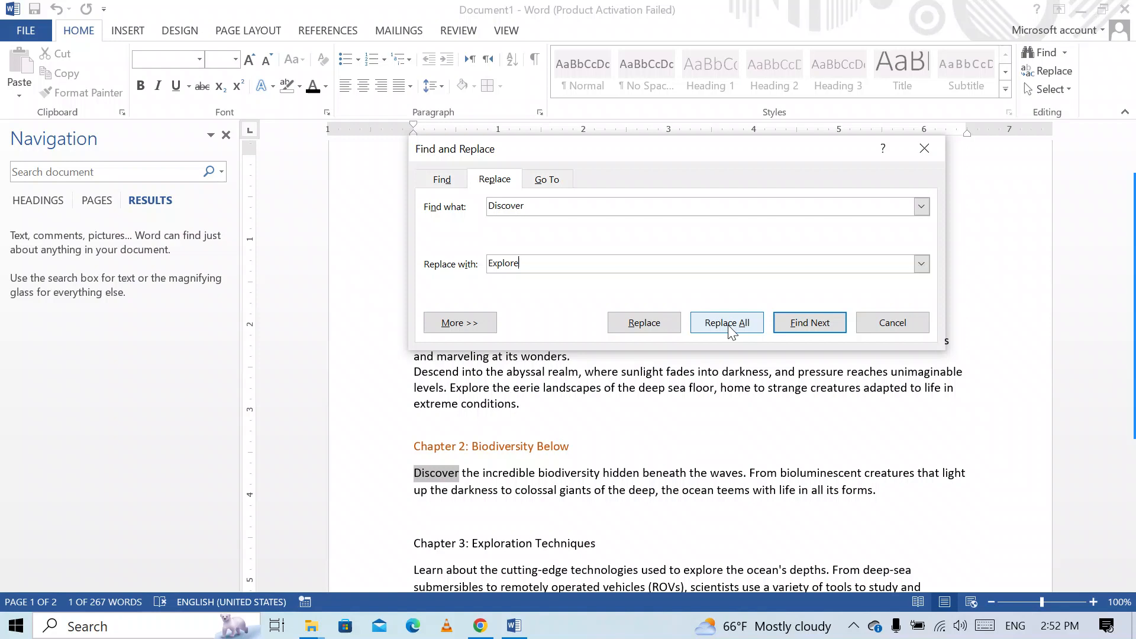
left_click(670, 329)
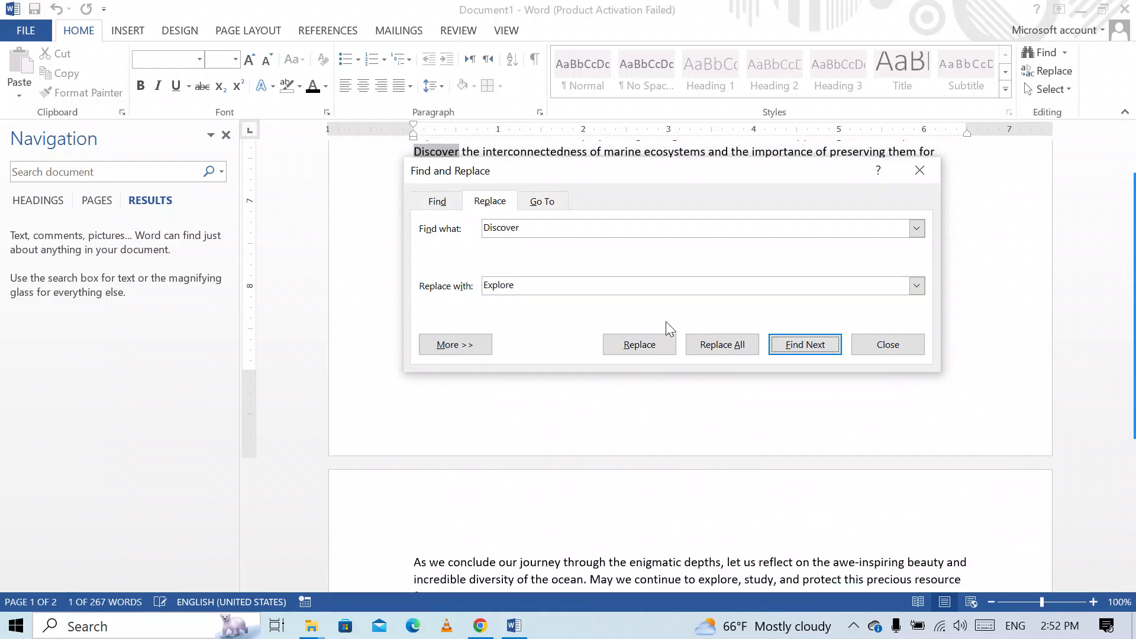
scroll(347, 346, "up", 1)
scroll(347, 346, "up", 10)
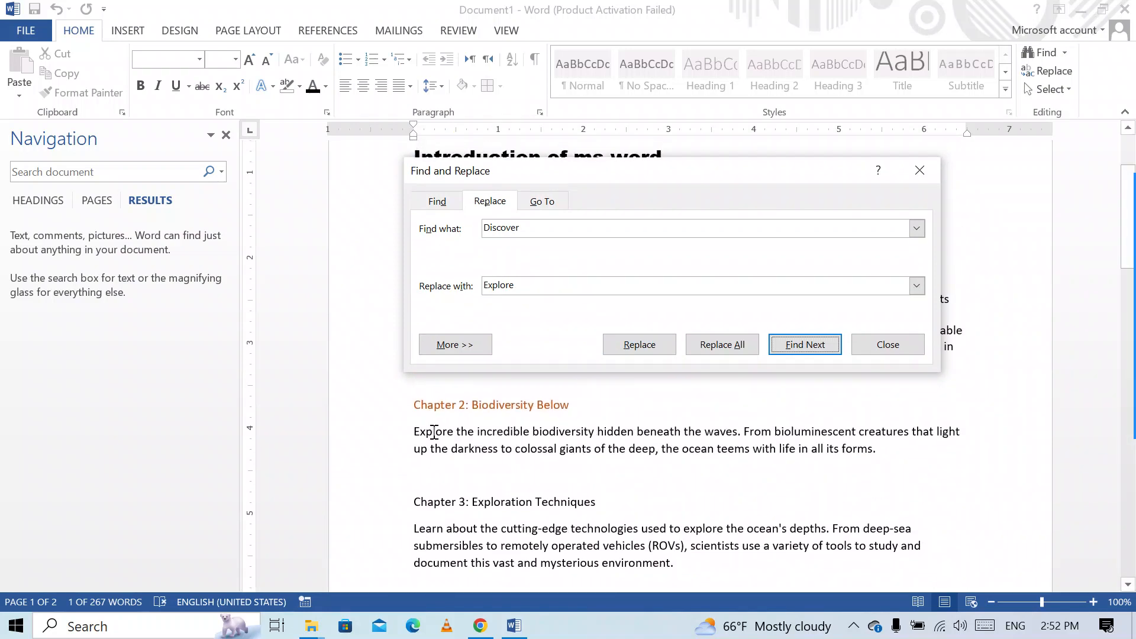
Replace all remaining occurrences of "Discover" with "Explore" and dismiss the completion message
scroll(434, 433, "down", 2)
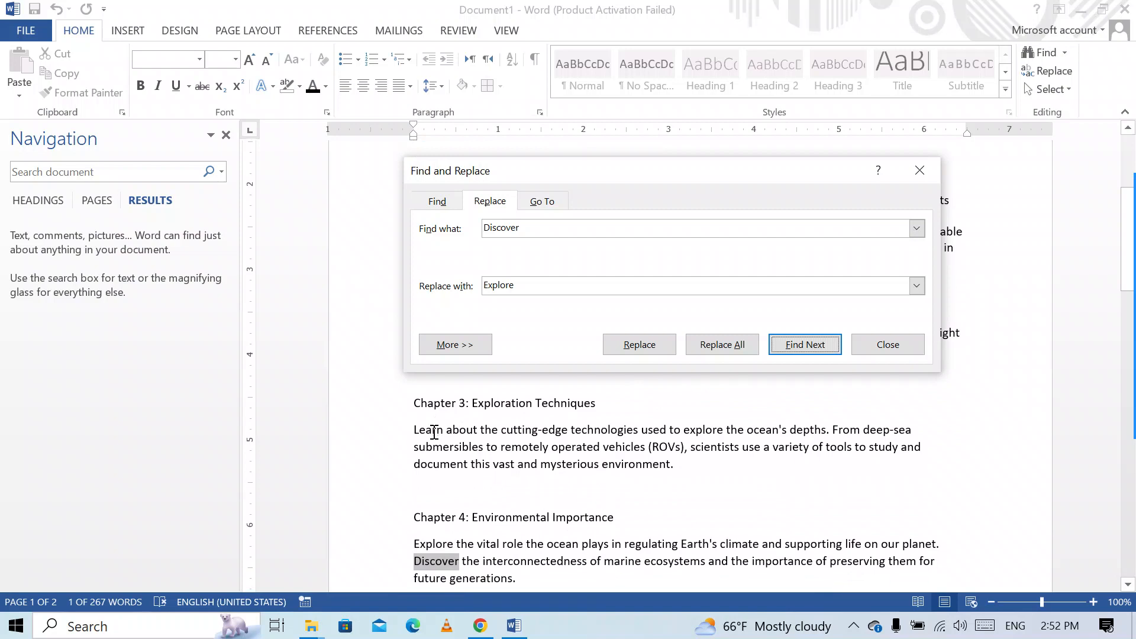
left_click(744, 344)
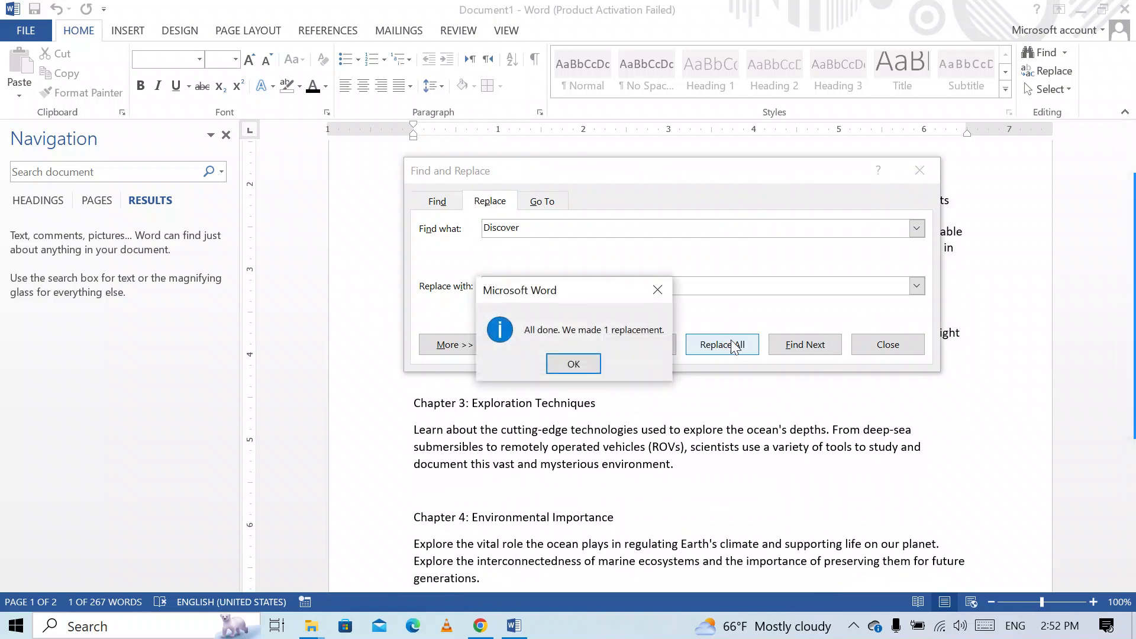
left_click(595, 356)
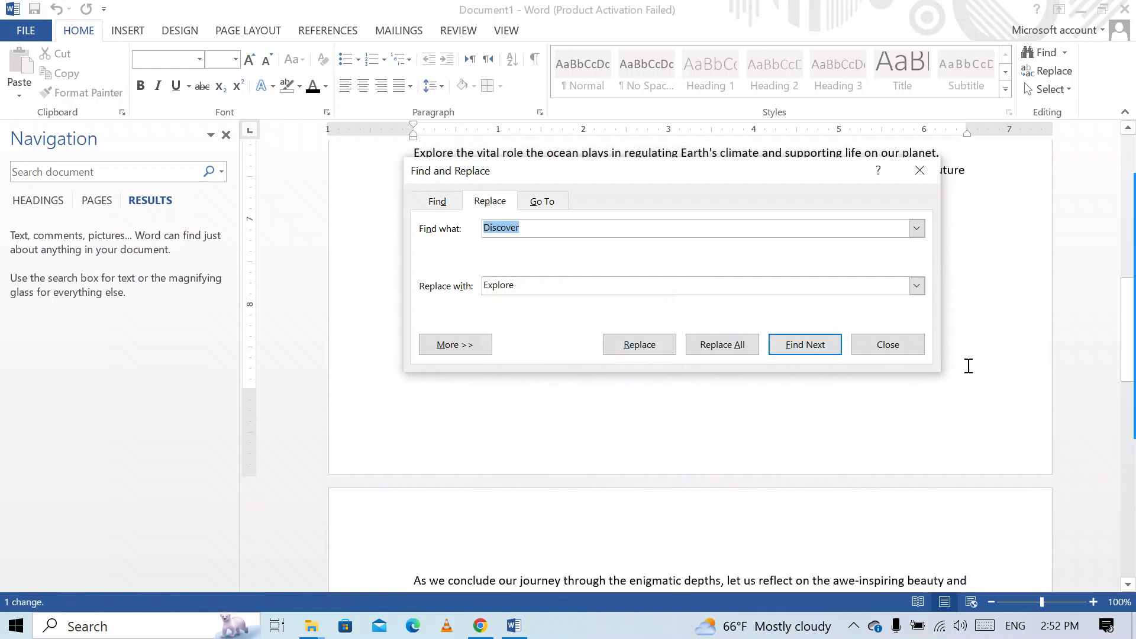
Go to page 2 with the Go To command, close the dialog and look over the page
left_click(533, 203)
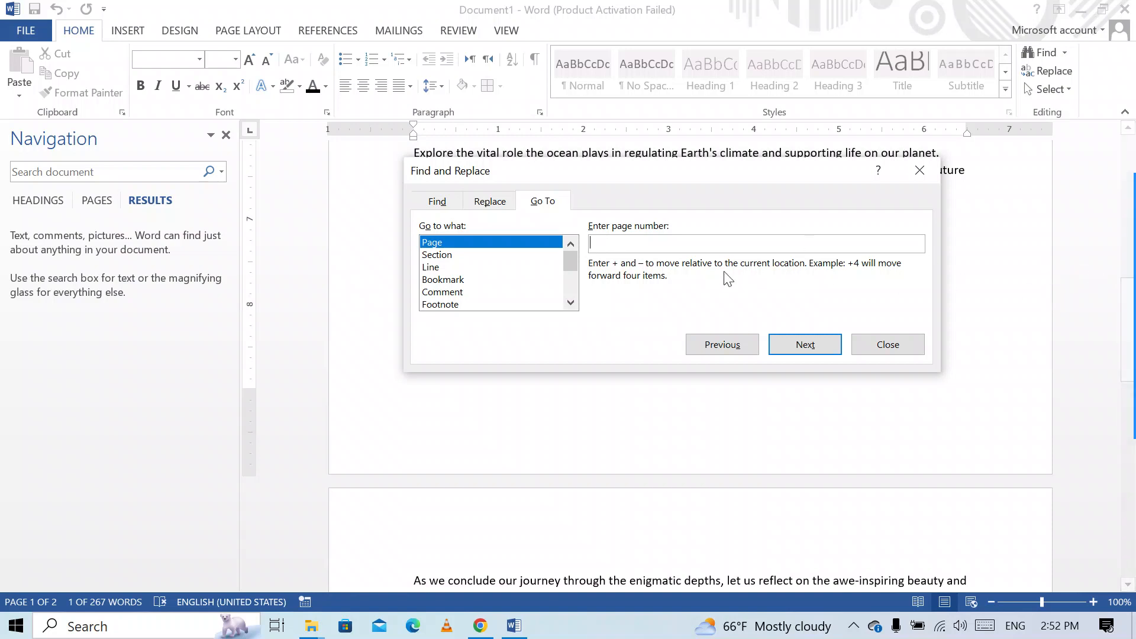
type("2")
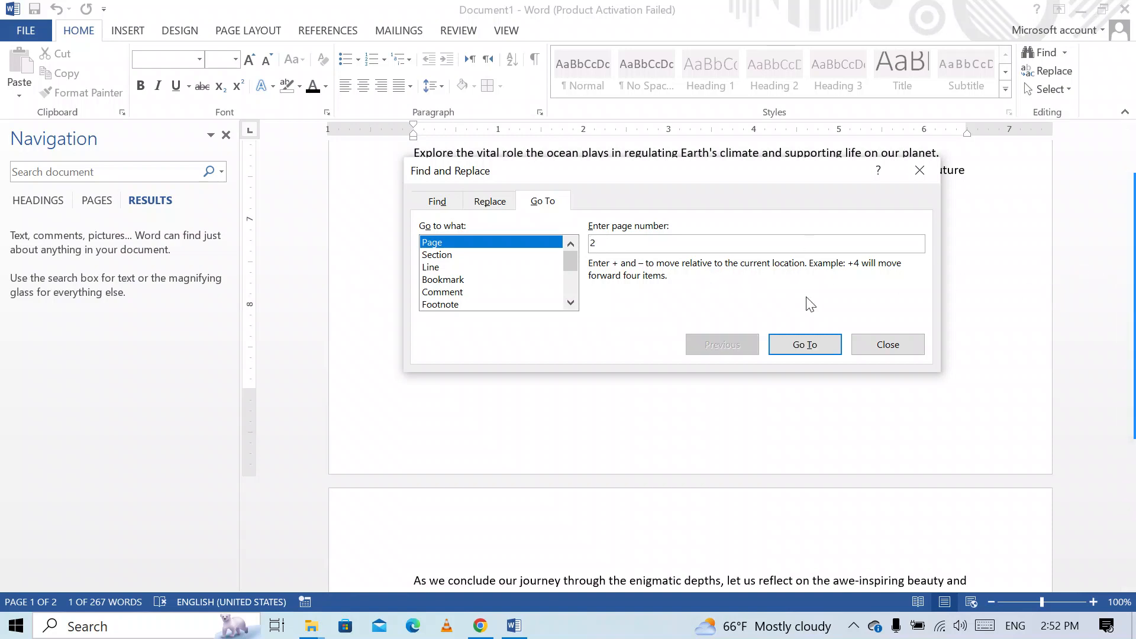
left_click(820, 342)
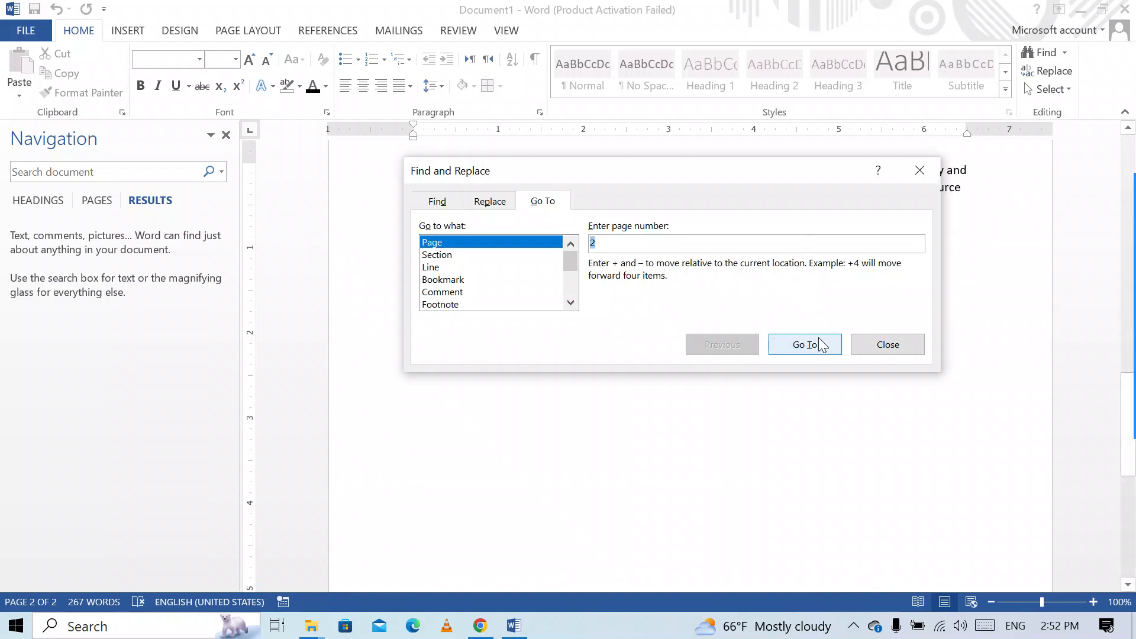
left_click(1034, 359)
left_click(888, 343)
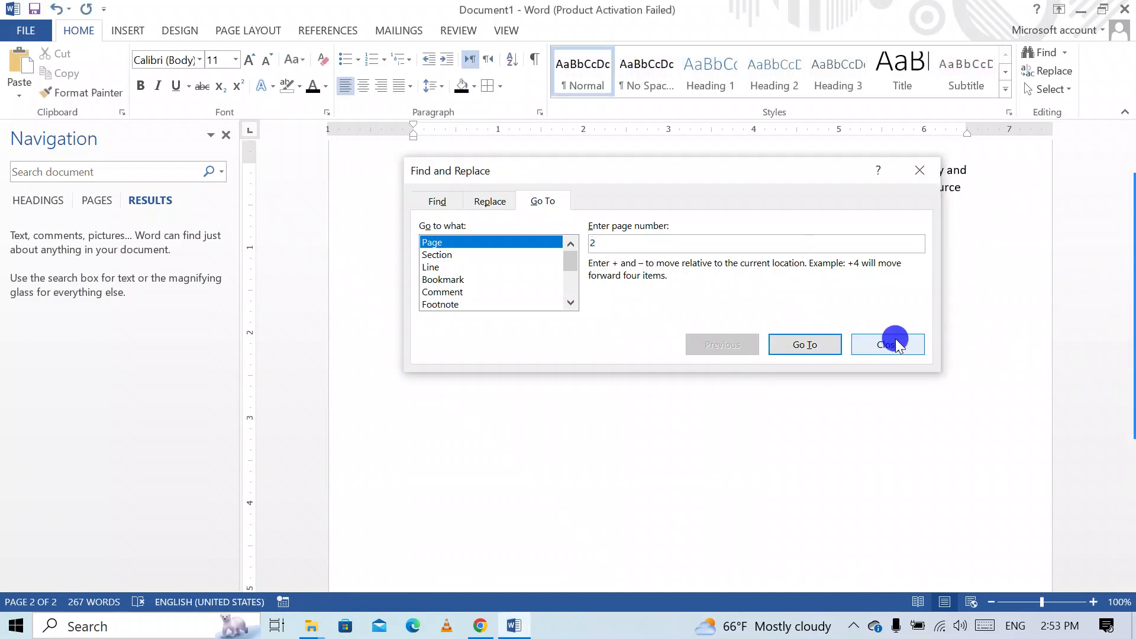
scroll(550, 327, "up", 5)
scroll(550, 327, "down", 20)
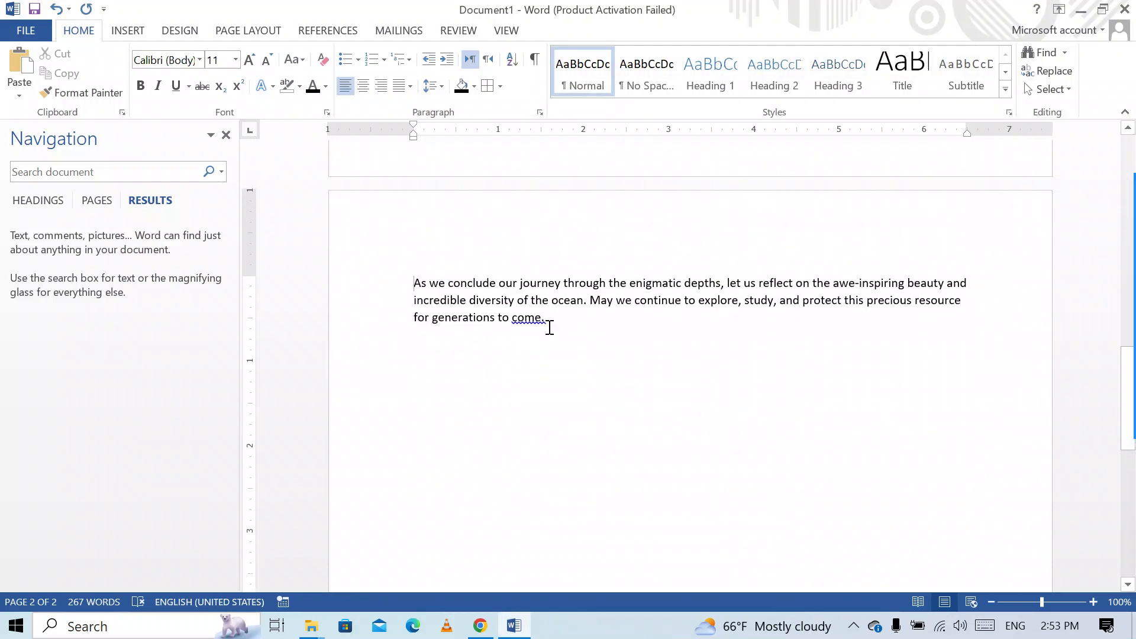
scroll(550, 327, "down", 1)
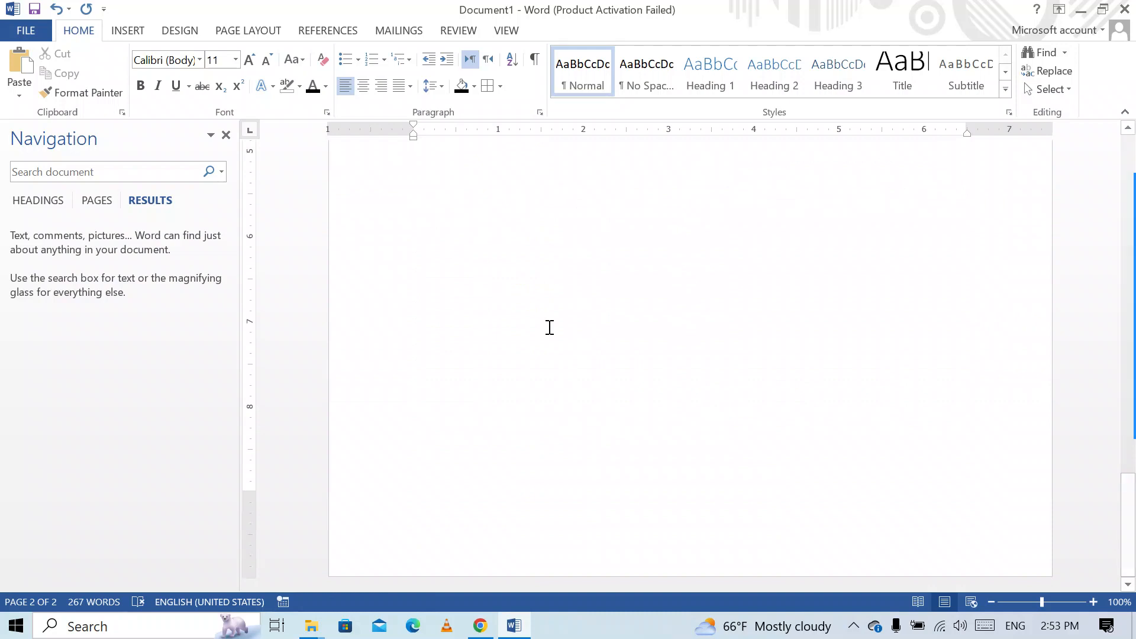
Close the Navigation pane, and open and dismiss the Replace dialog without replacing anything
left_click(229, 137)
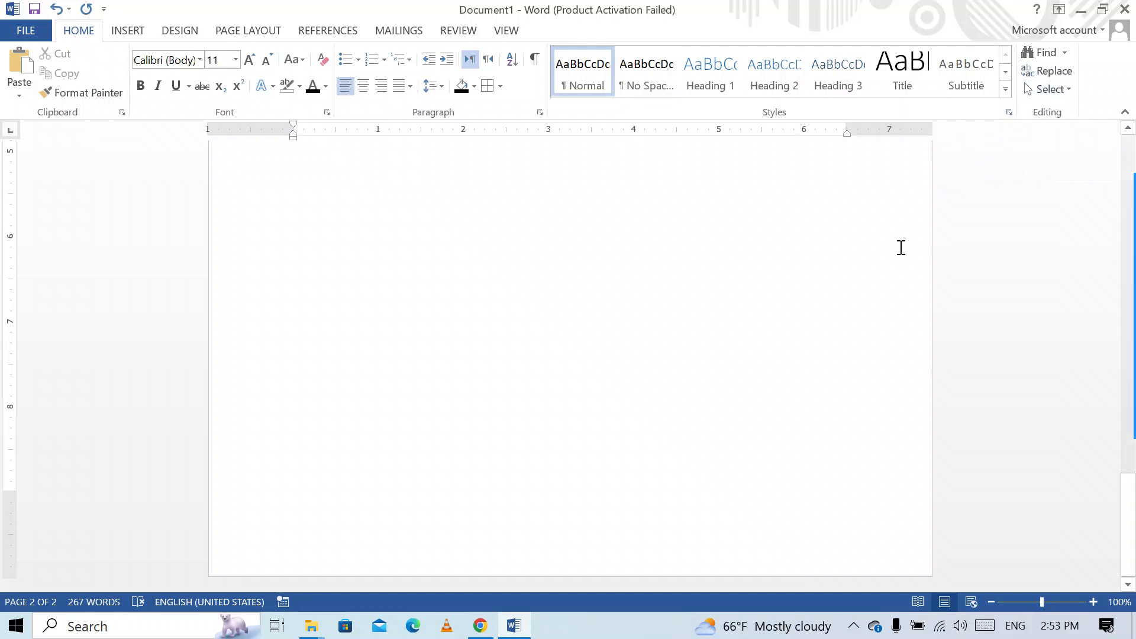
left_click(1053, 71)
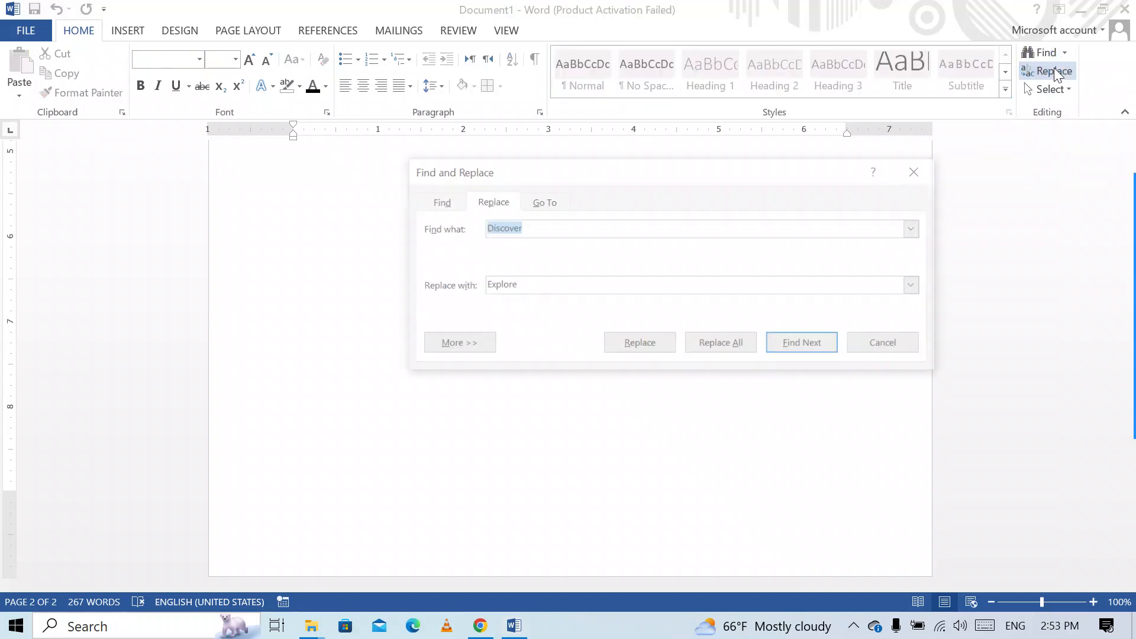
left_click(919, 171)
Select the document's entire content with the Select All command and clear the selection
left_click(1060, 88)
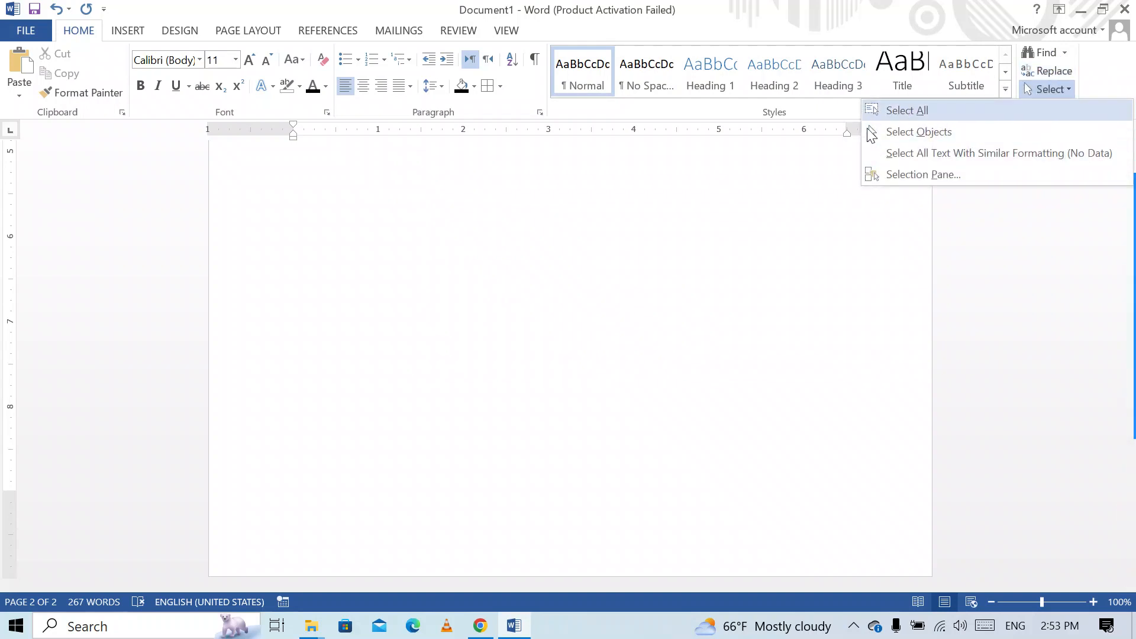
scroll(453, 353, "up", 10)
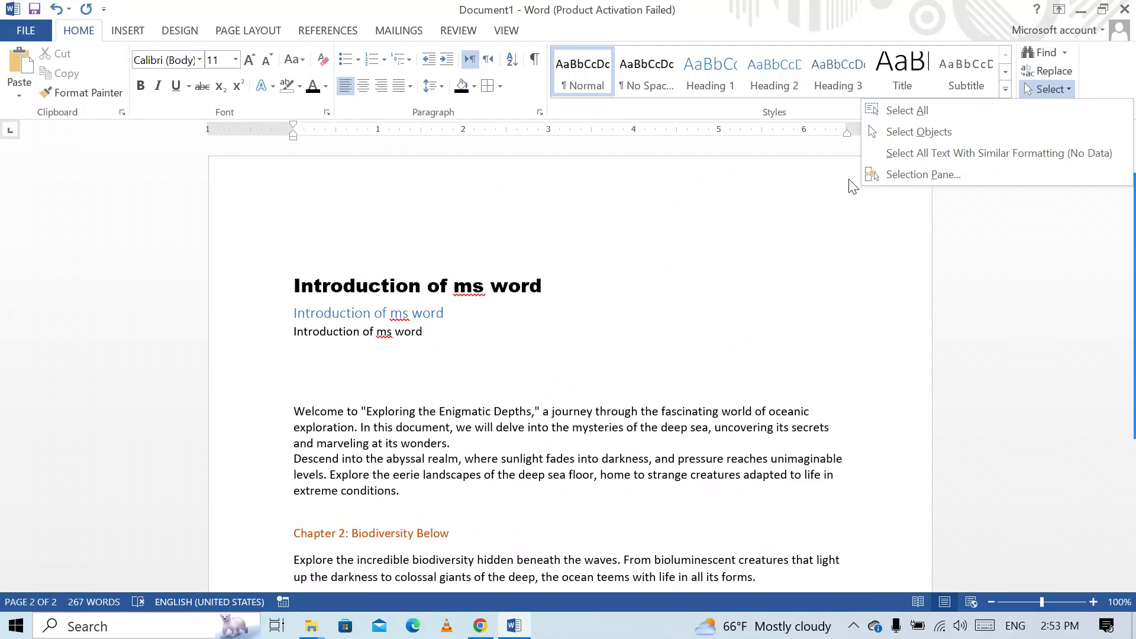
left_click(892, 115)
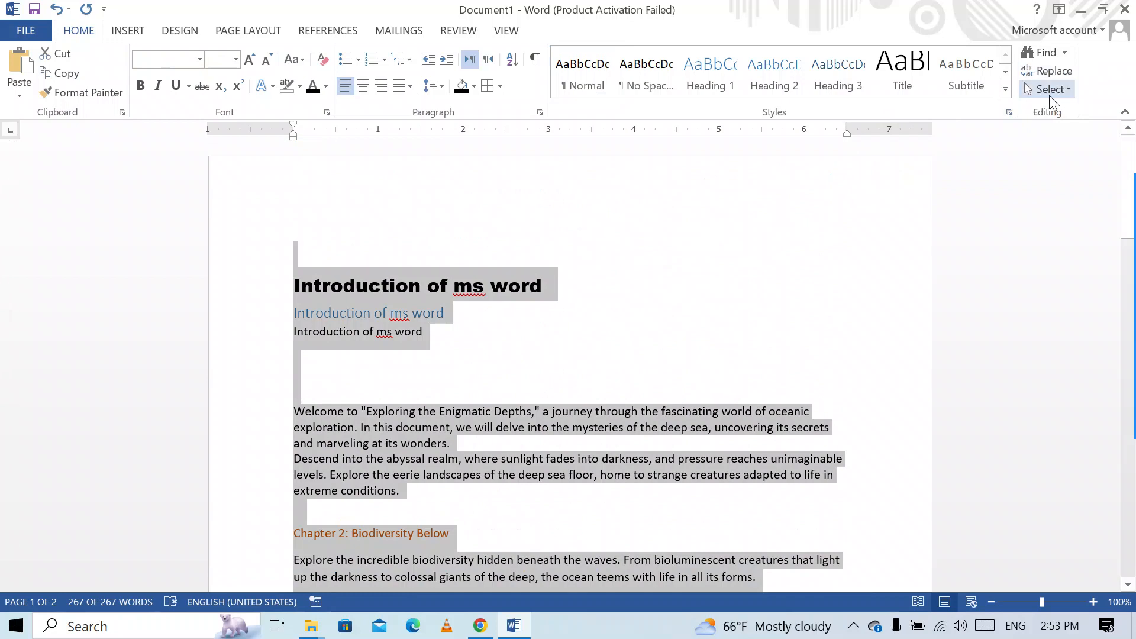
left_click(703, 243)
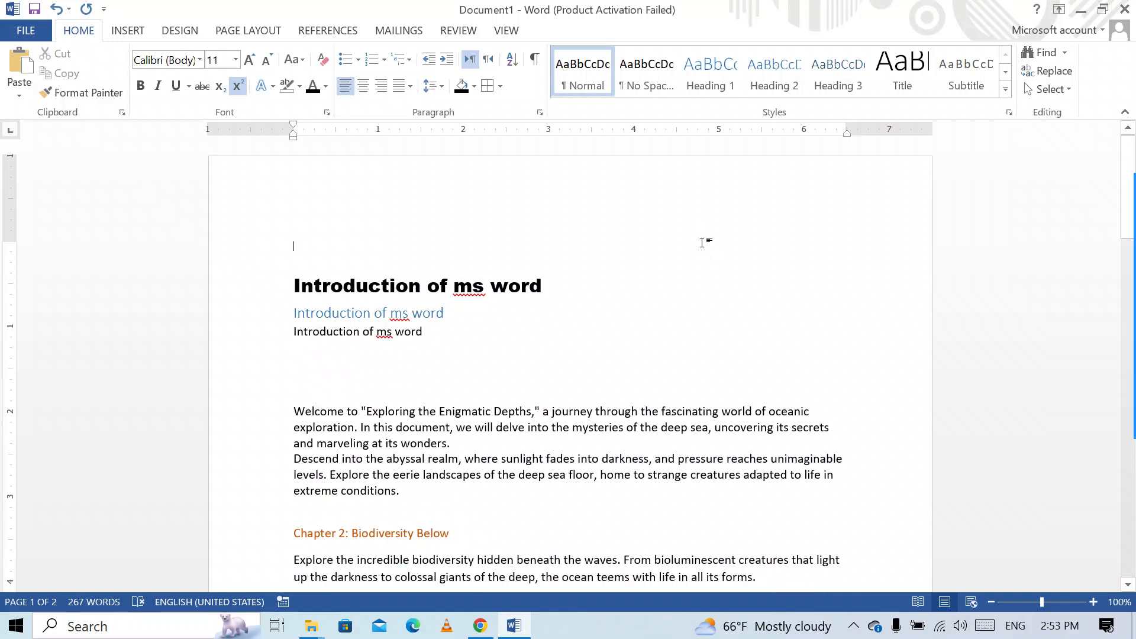
Select the whole document again, repeat the Select All command, and deselect the text beside the blue second heading
key("ctrl+a")
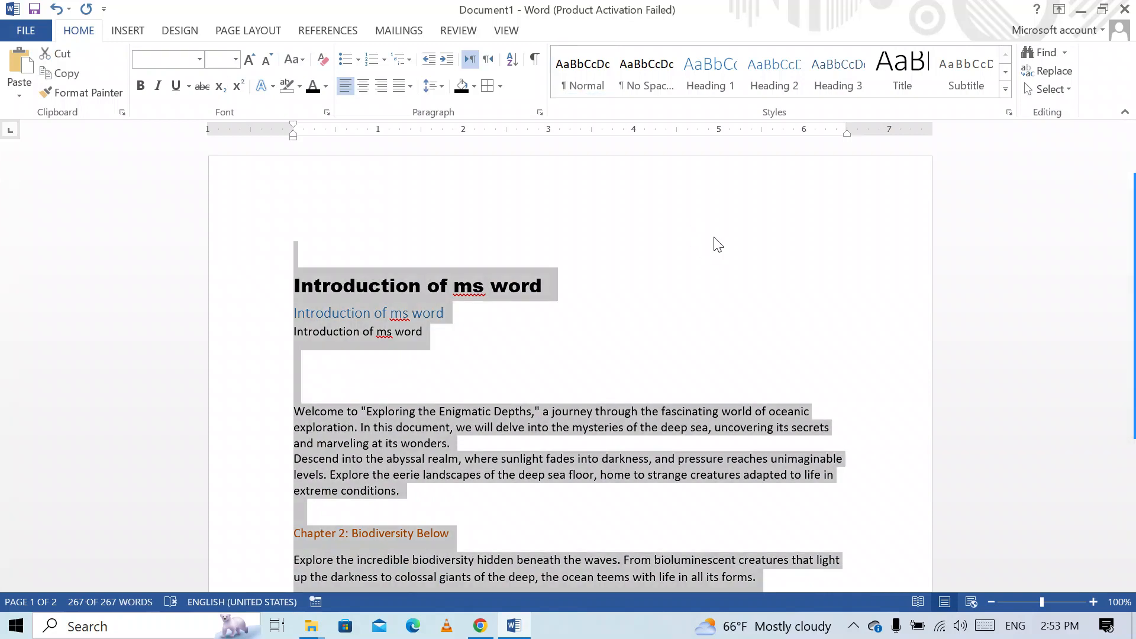
left_click(1043, 87)
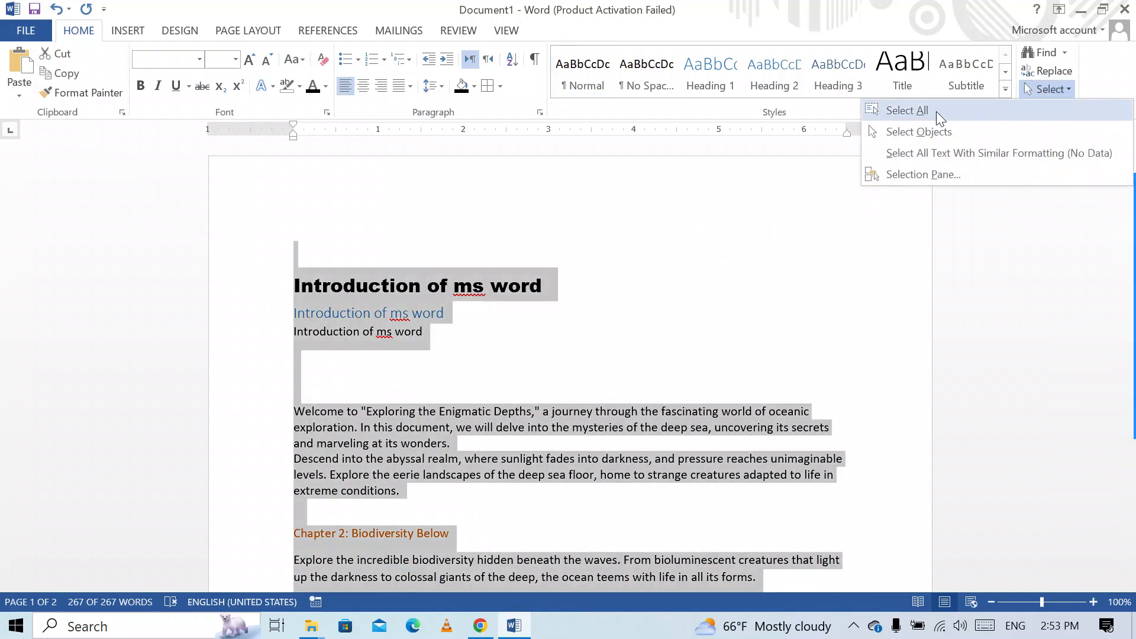
left_click(879, 112)
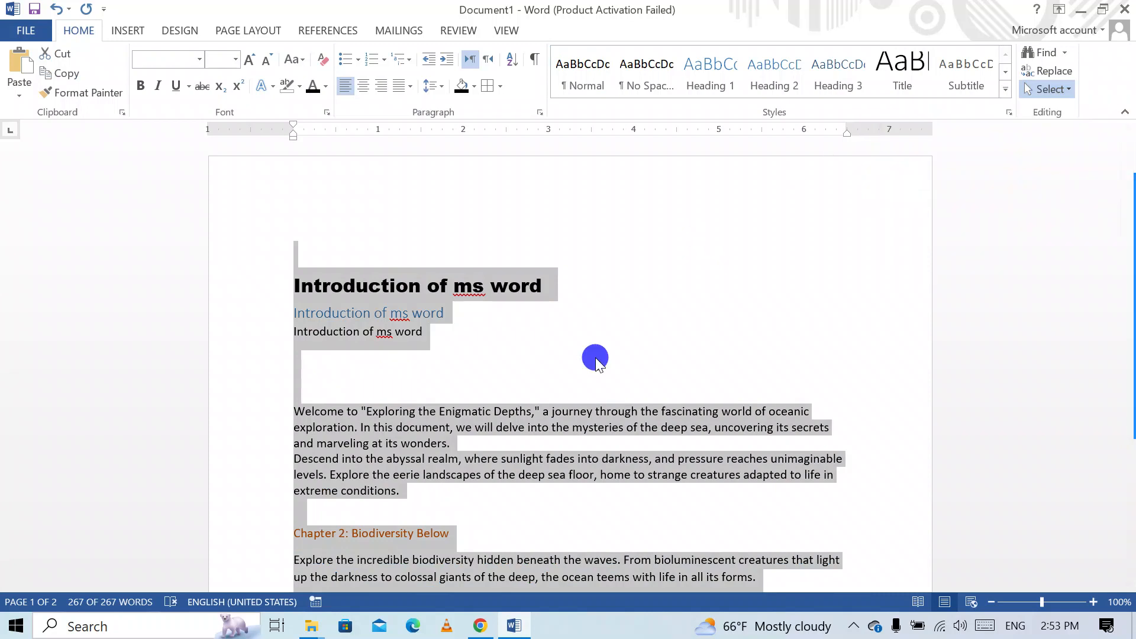
left_click(736, 308)
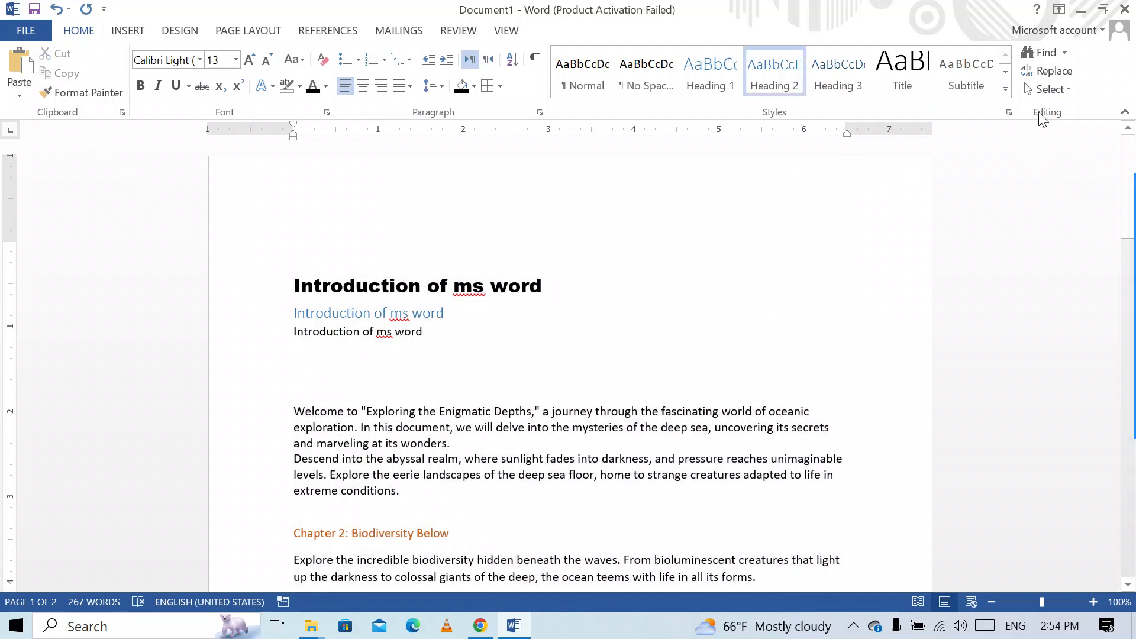
Review the available Select options and select all the document's text from the blank line below the three introduction headings
left_click(1046, 91)
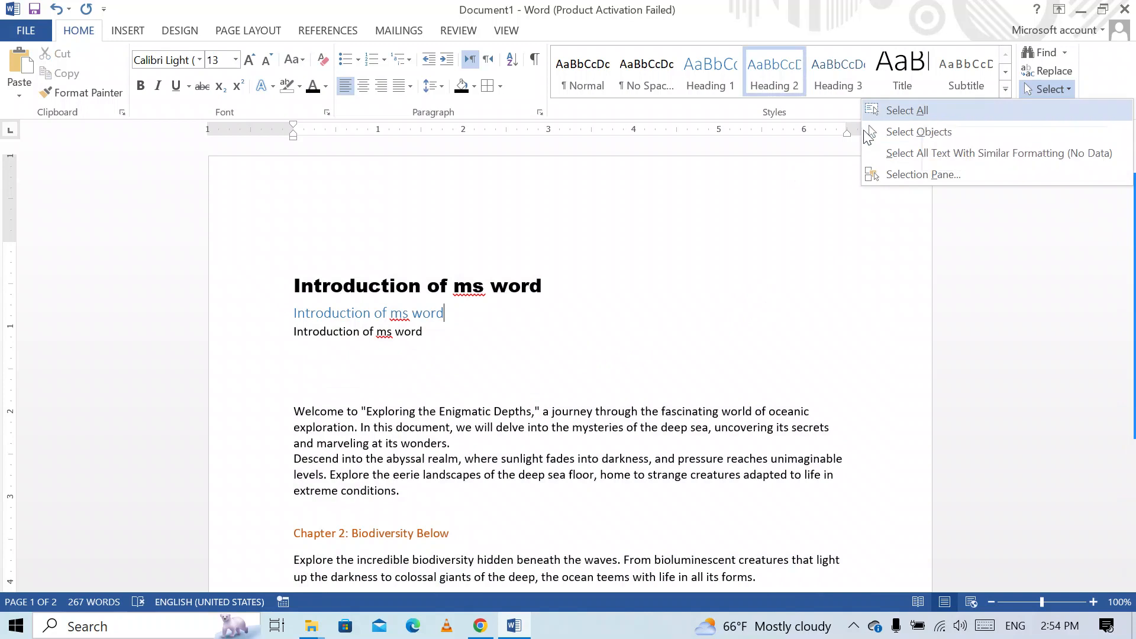
left_click(395, 359)
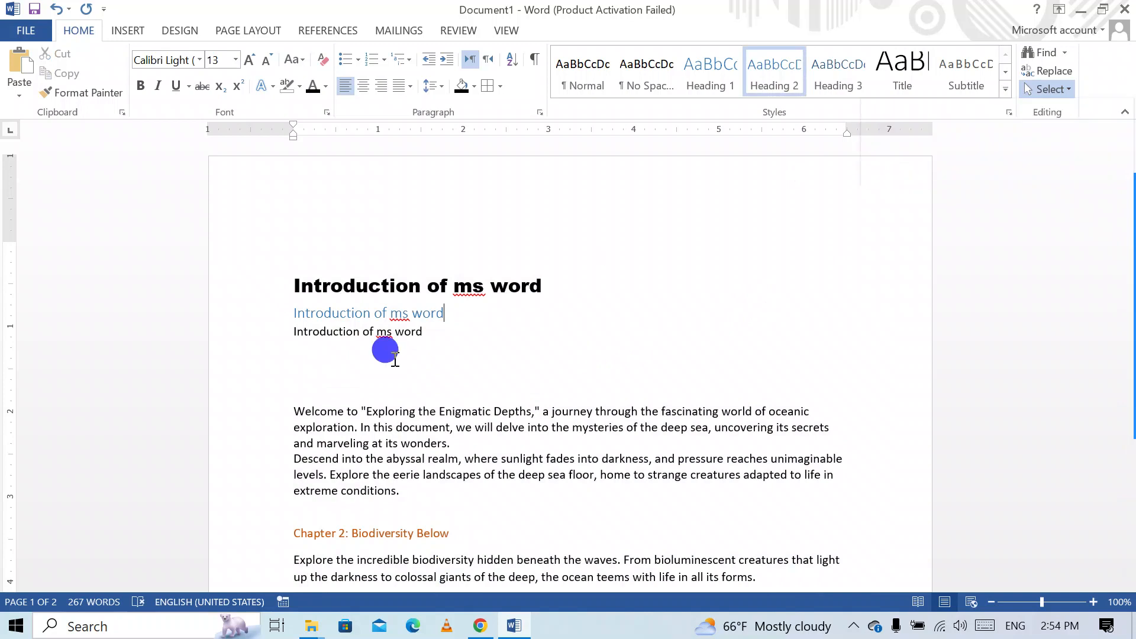
left_click(395, 360)
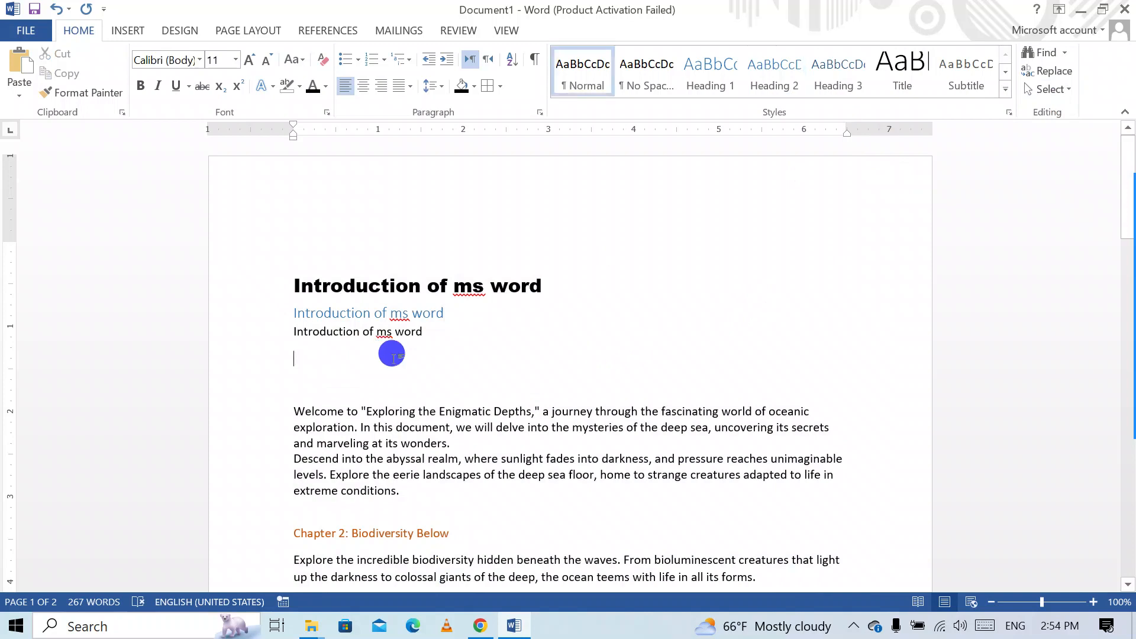
key("ctrl+a")
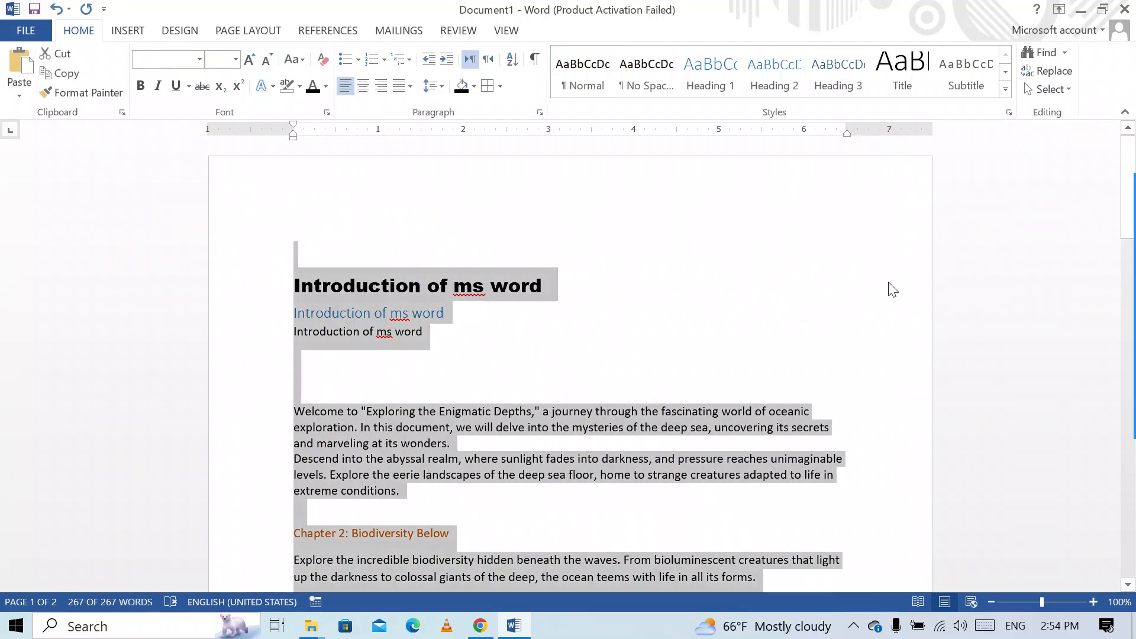
left_click(1049, 90)
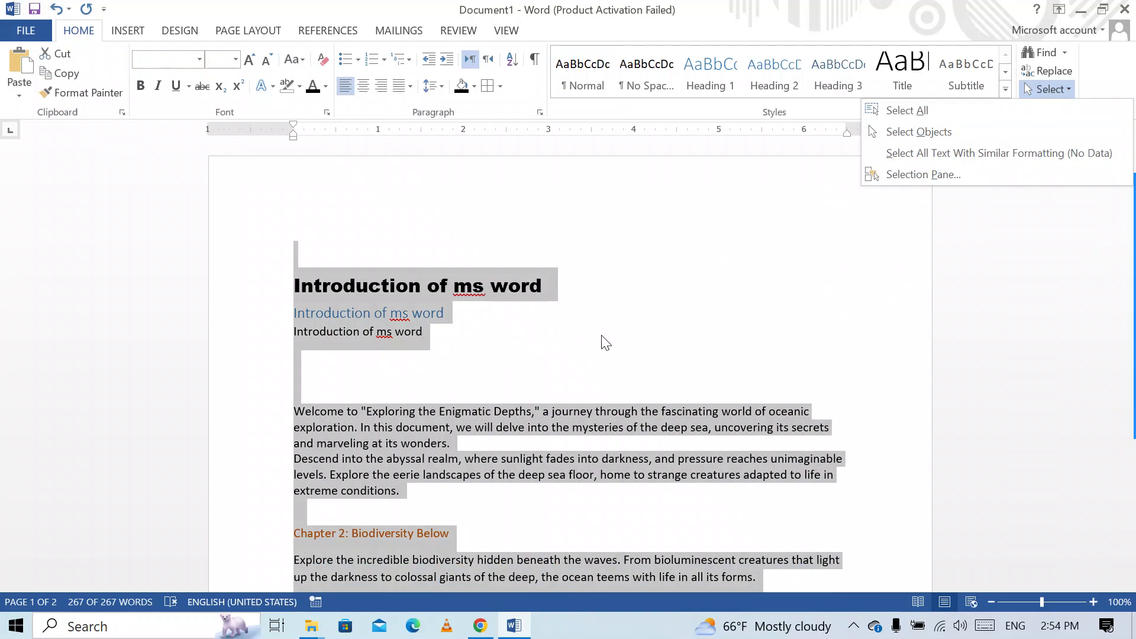
mouse_move(1133, 341)
left_click(1115, 256)
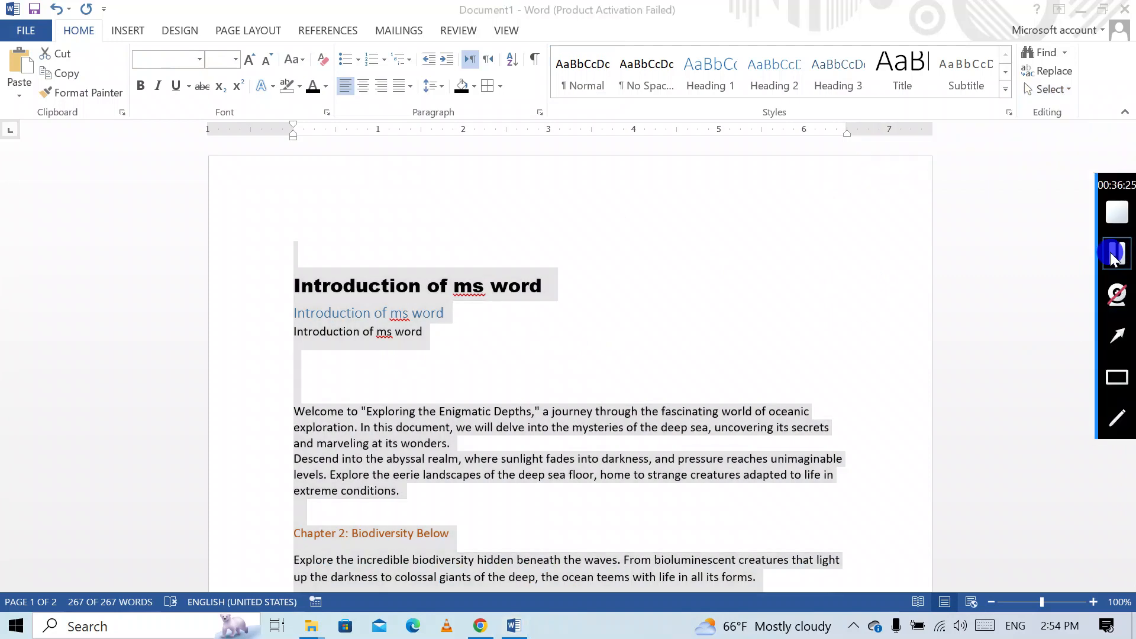
left_click(638, 314)
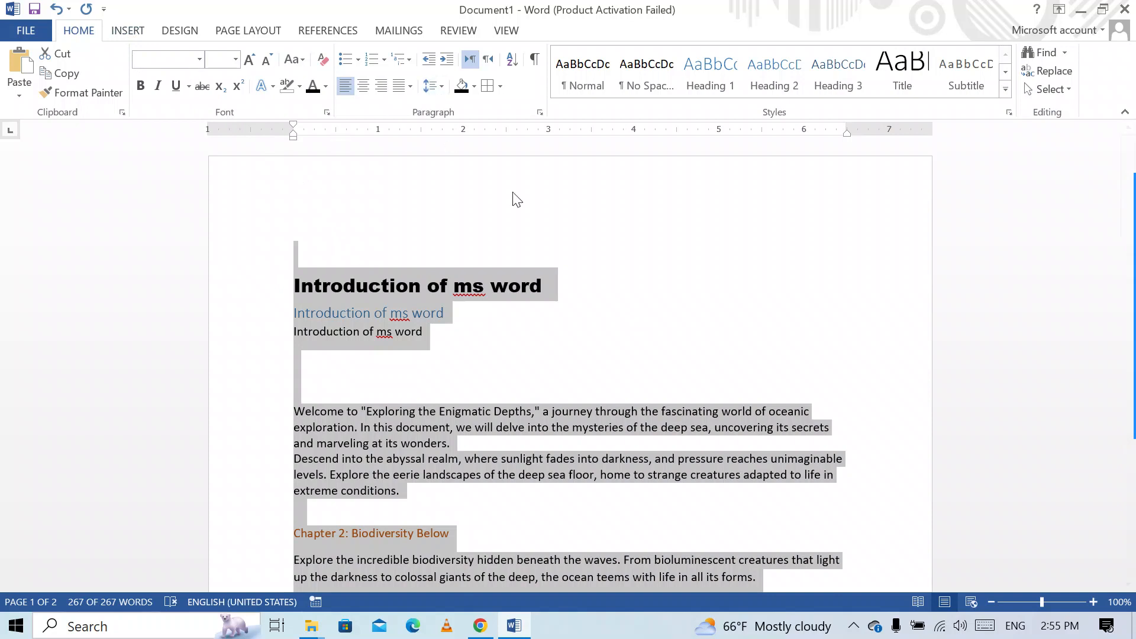
Select only the two introductory paragraphs and the blank line above the "Chapter 2: Biodiversity Below" heading
left_click(483, 290)
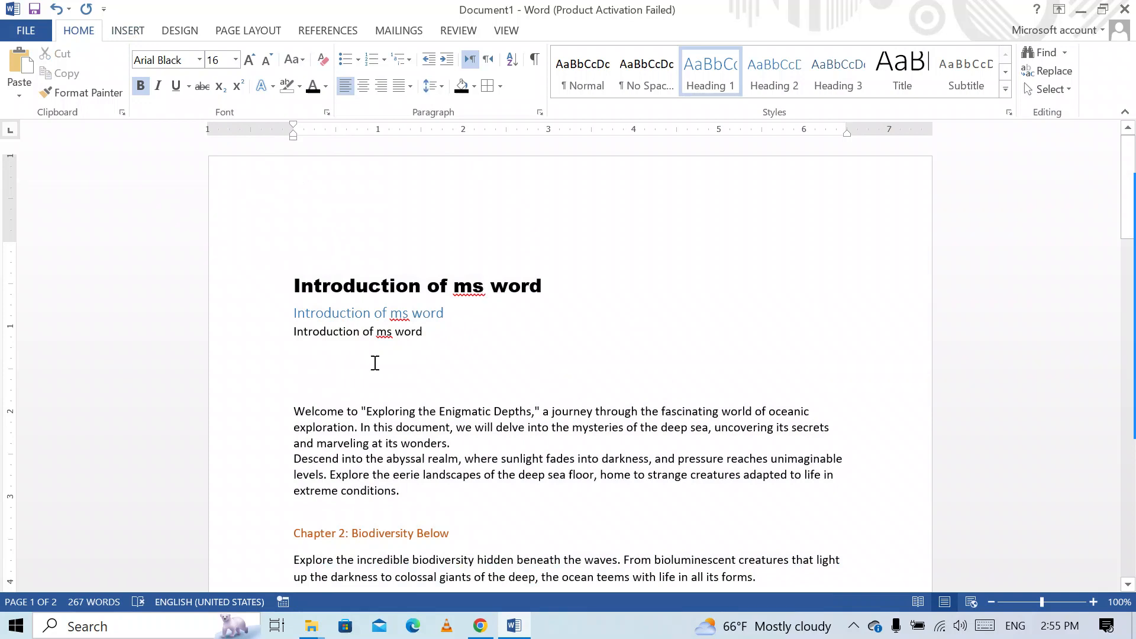
left_click_drag(291, 410, 655, 524)
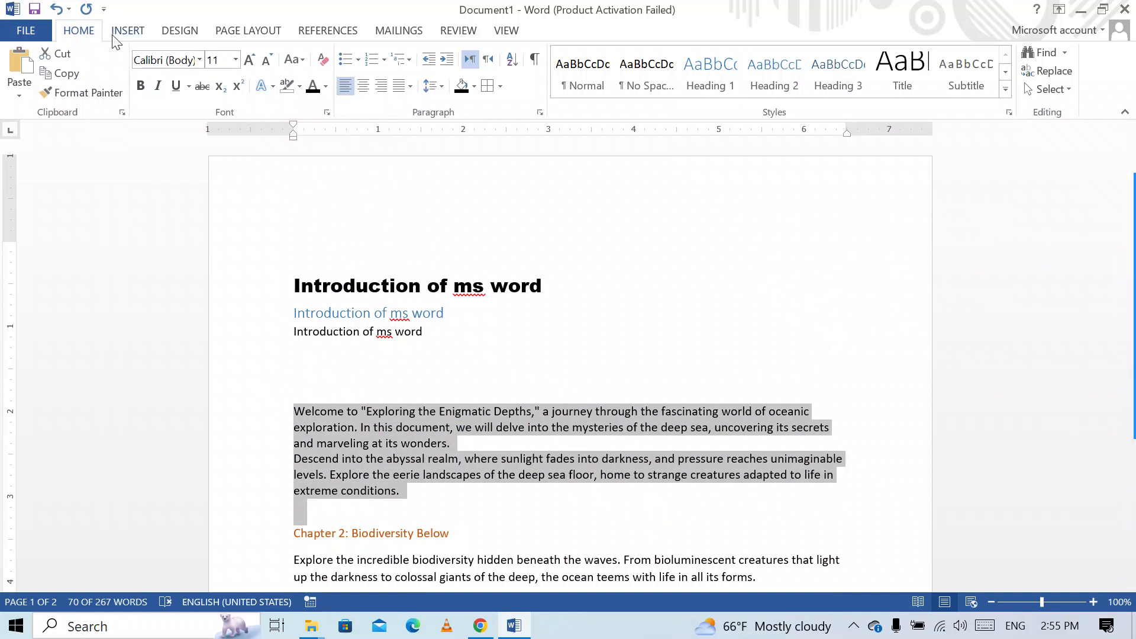
Look over the Insert commands and bring up the Design commands without applying anything
left_click(129, 40)
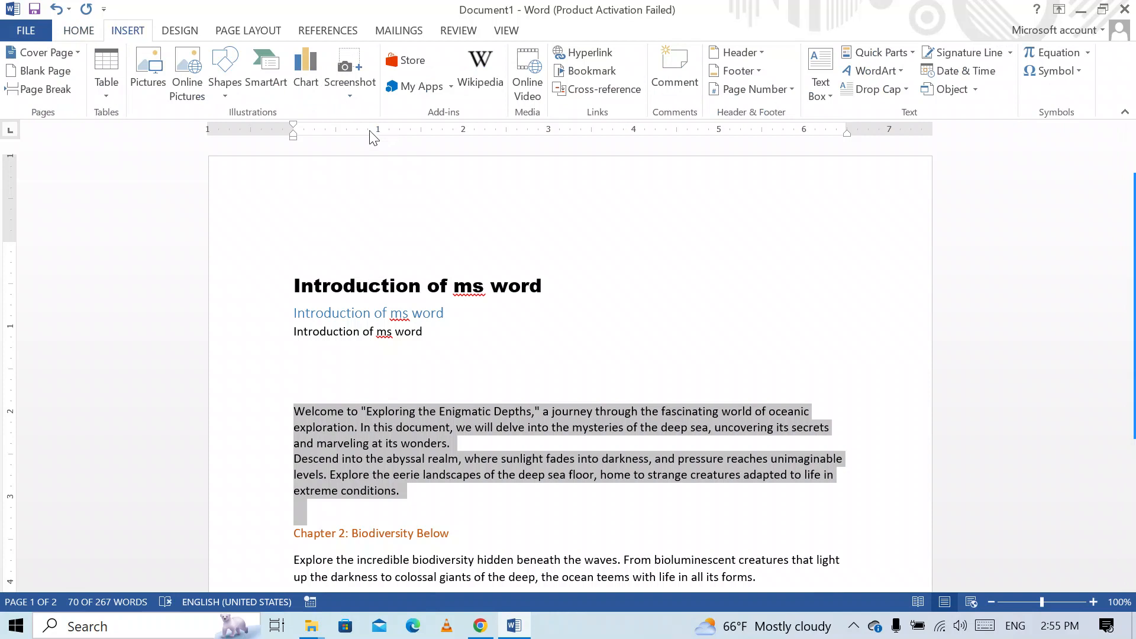
left_click(178, 31)
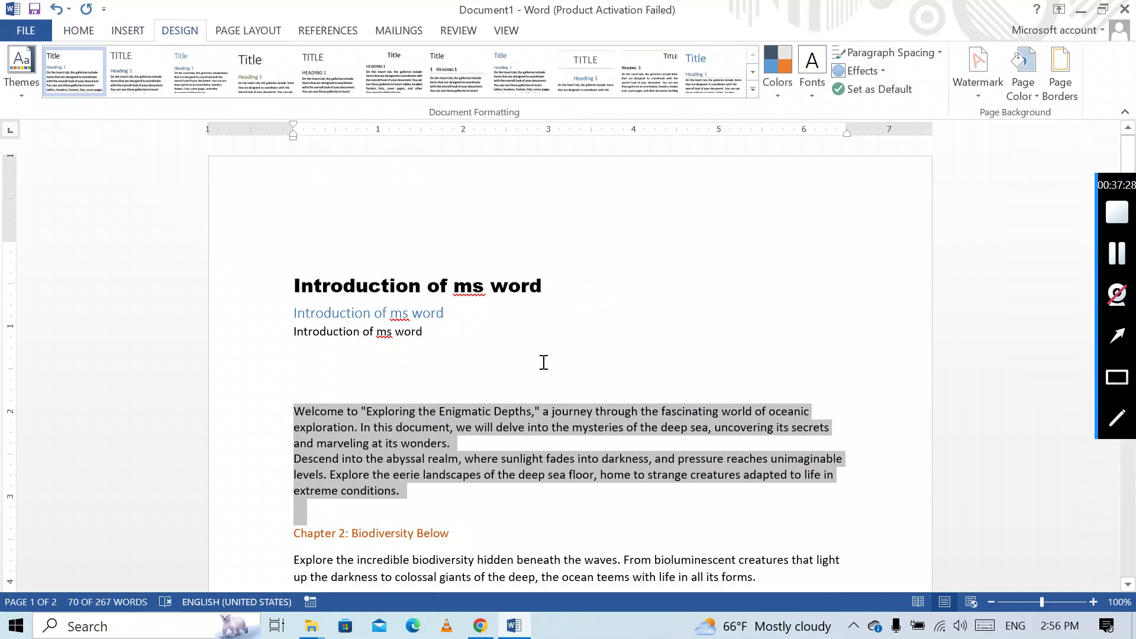
left_click(236, 19)
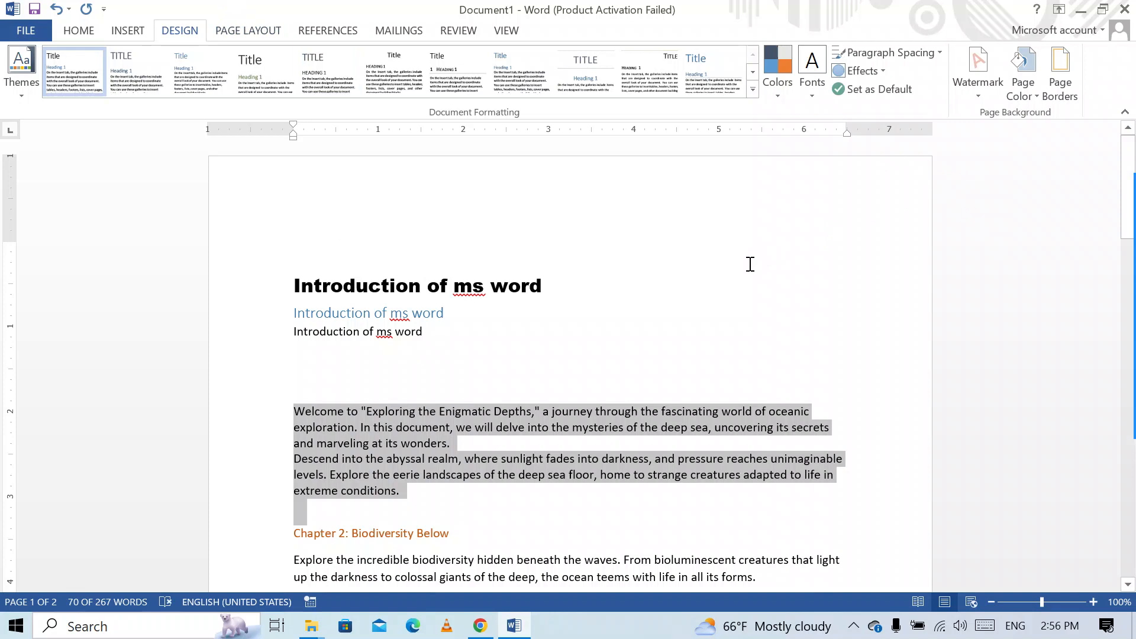
mouse_move(1100, 245)
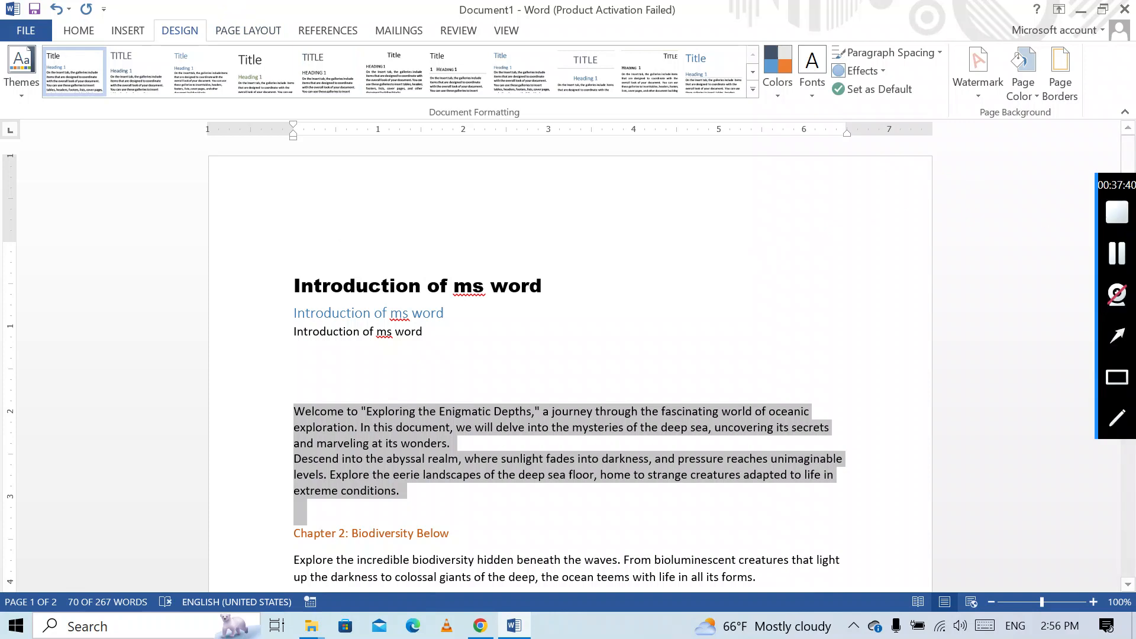